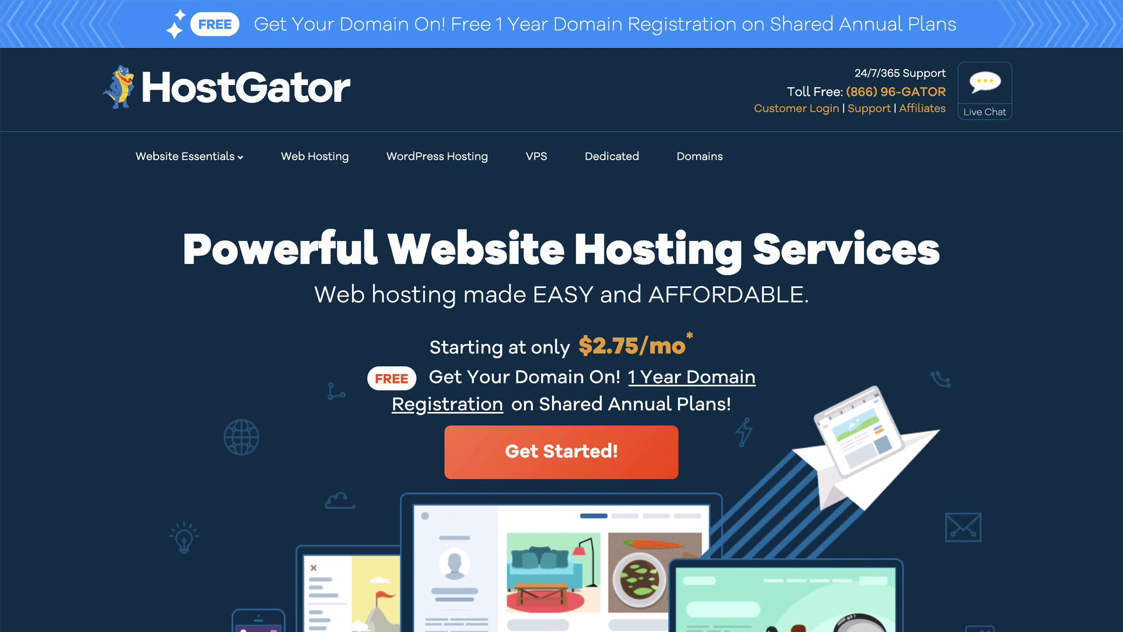
Look through the HostGator home page's hosting types, starting prices and reasons to choose the provider.
scroll(562, 316, down, 5)
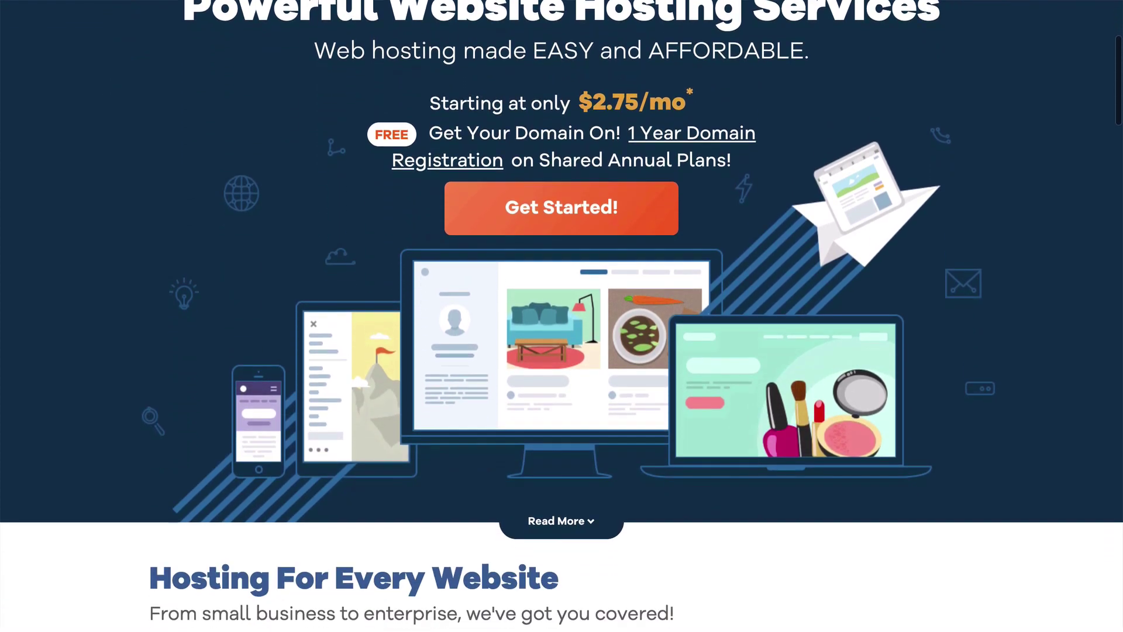
scroll(562, 316, down, 5)
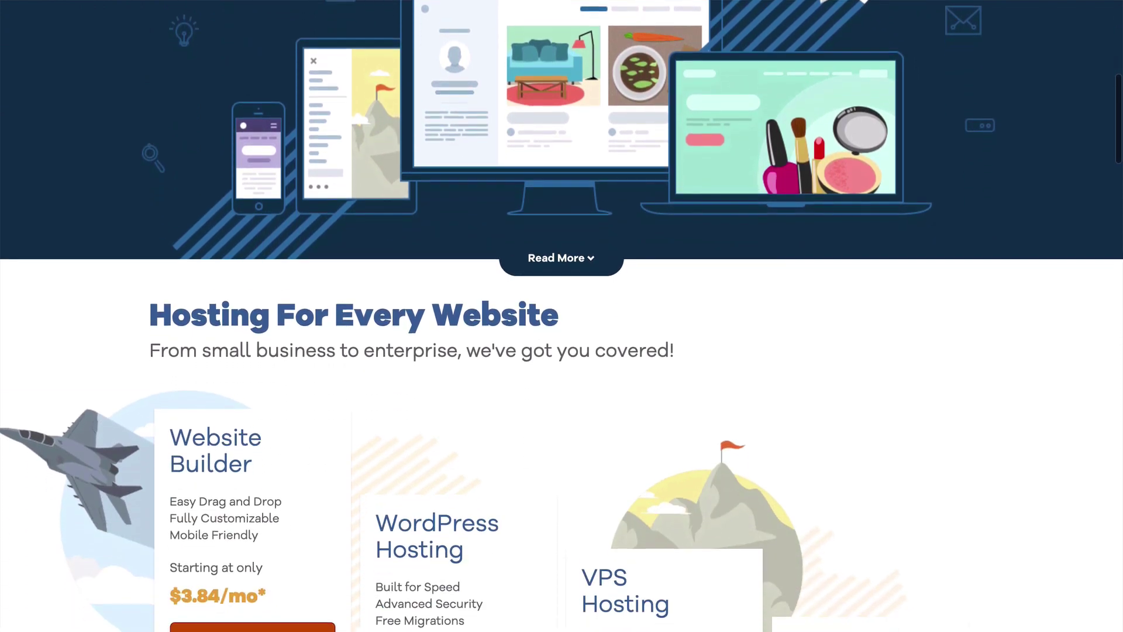
scroll(562, 315, down, 4)
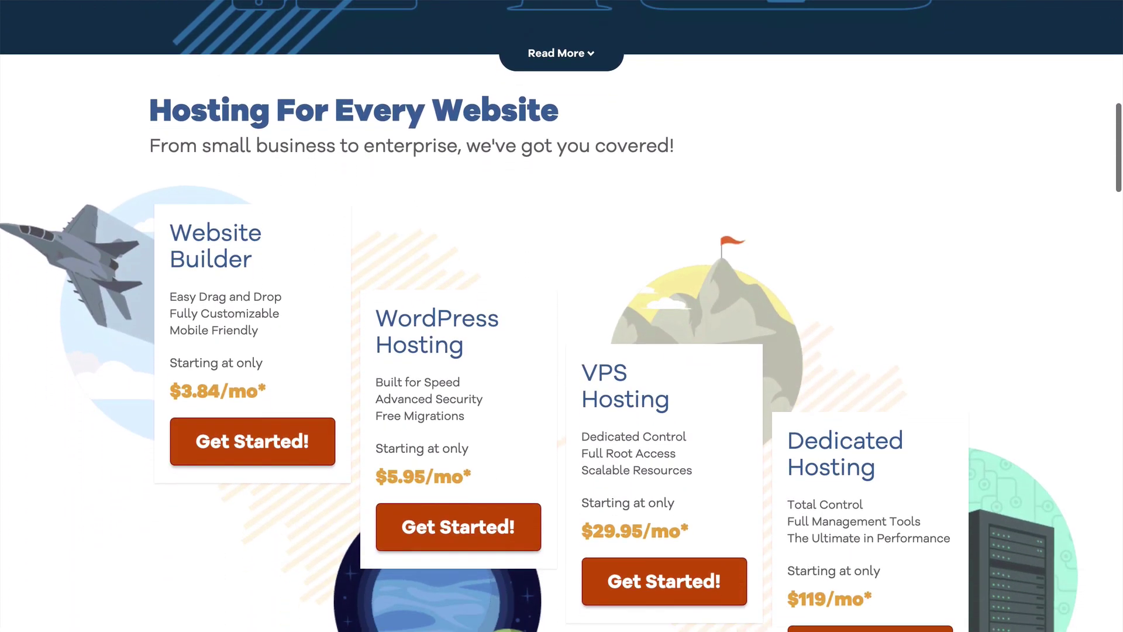
scroll(561, 316, down, 6)
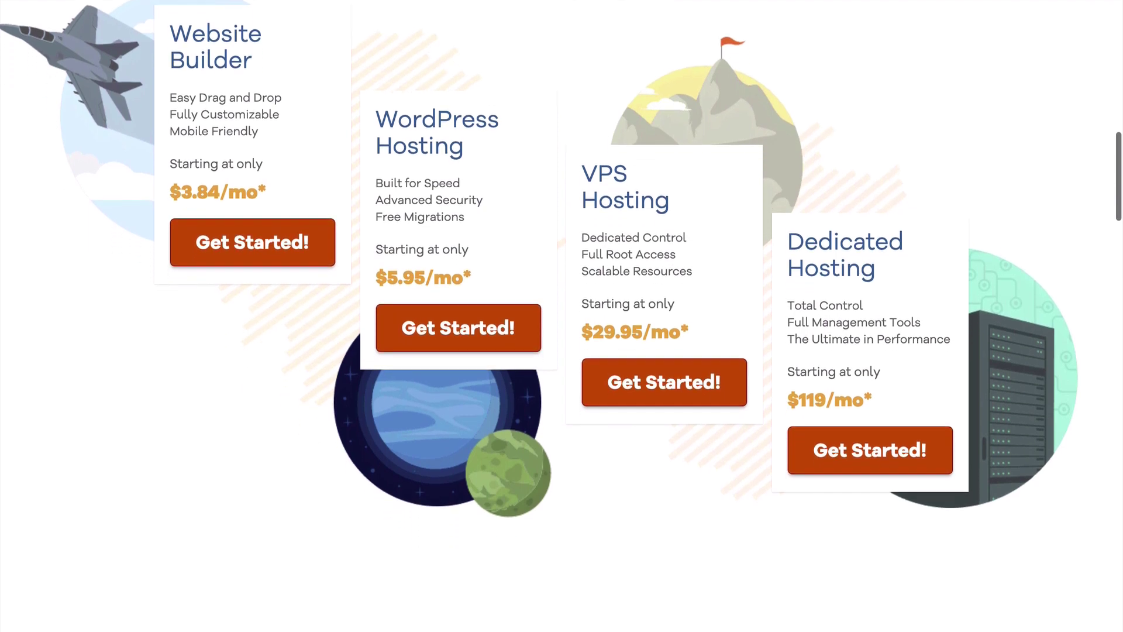
scroll(562, 316, down, 7)
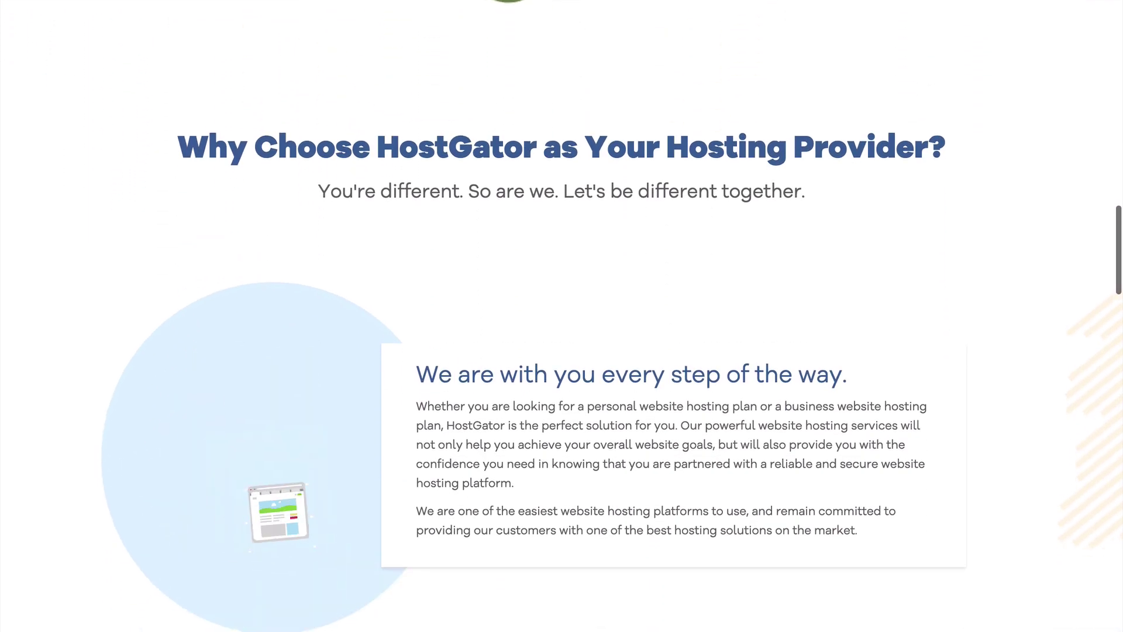
scroll(561, 316, down, 2)
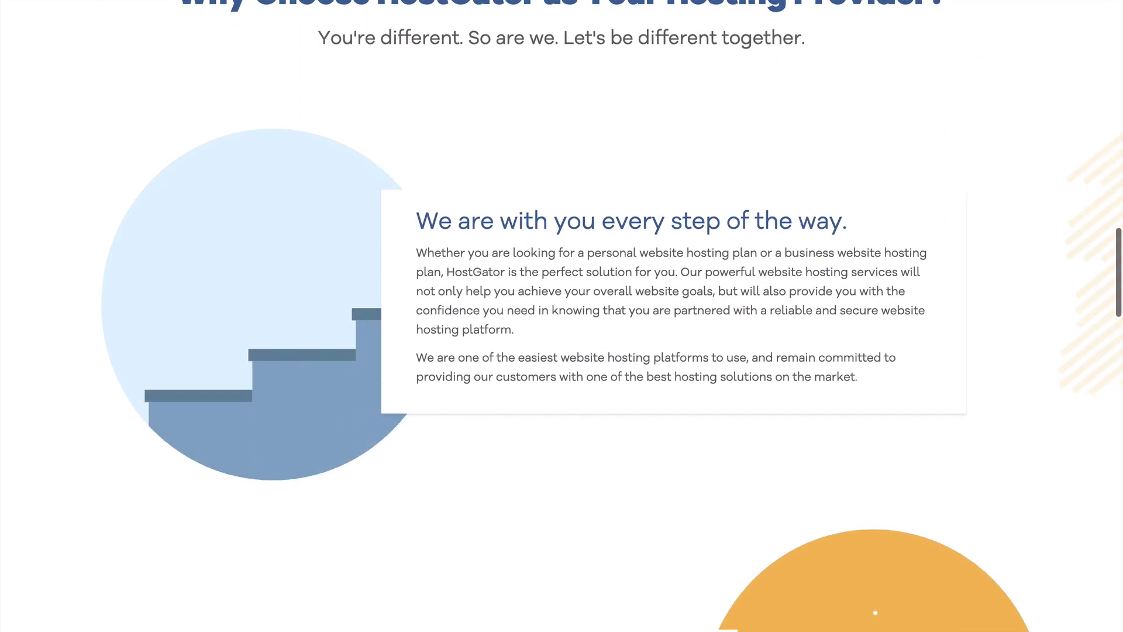
scroll(562, 316, down, 1)
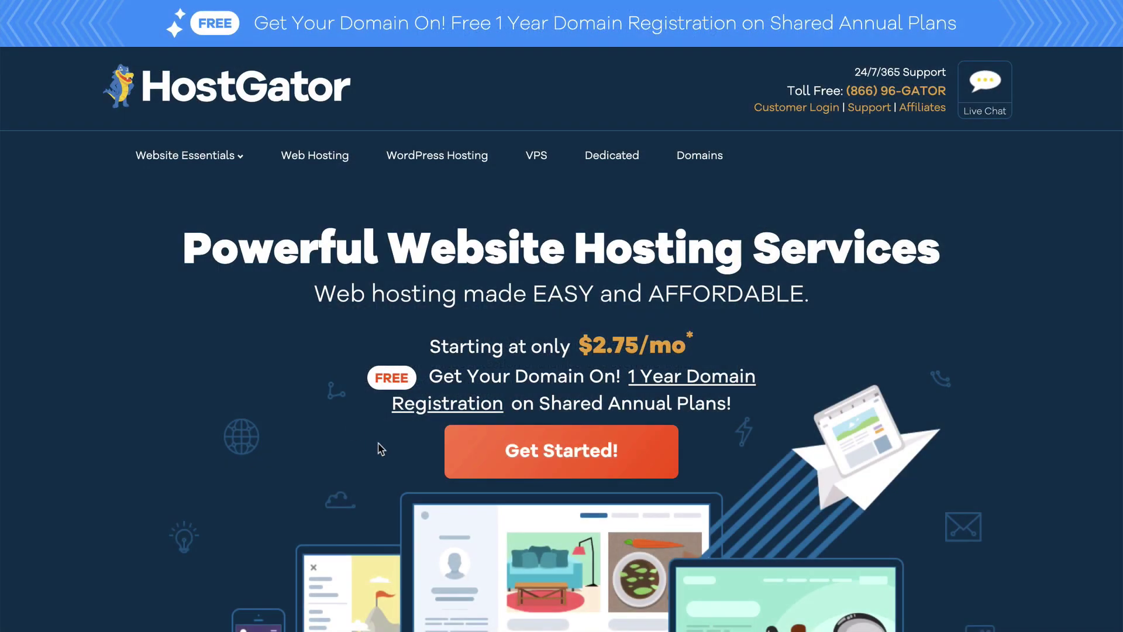
Start a hosting order and view the domain extension choices for registering a new domain.
click(524, 468)
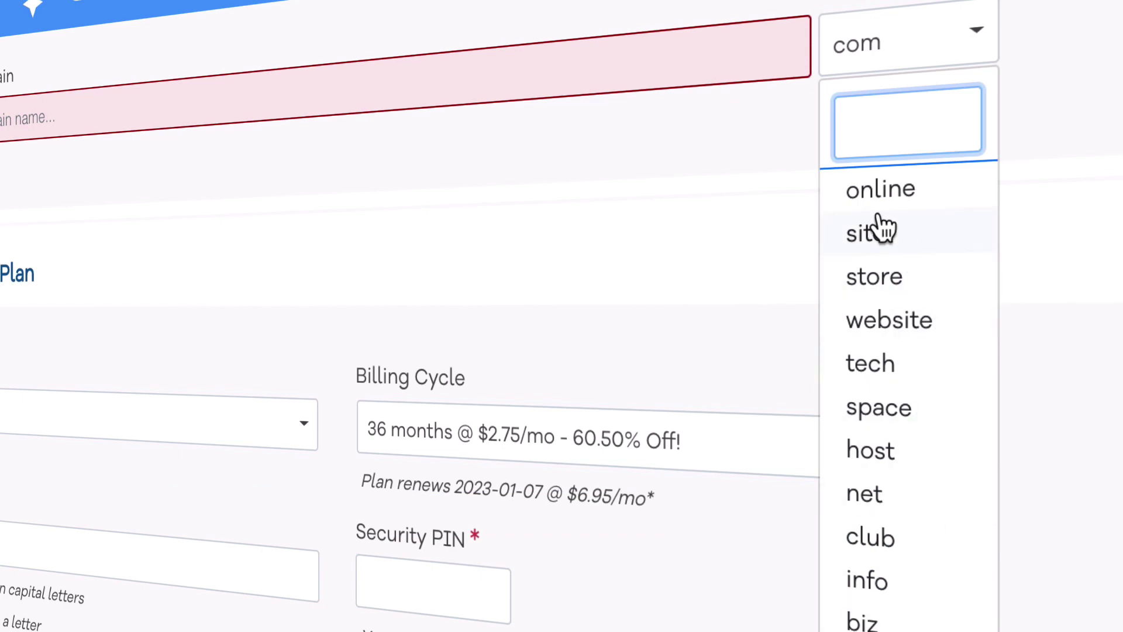
click(749, 168)
click(666, 81)
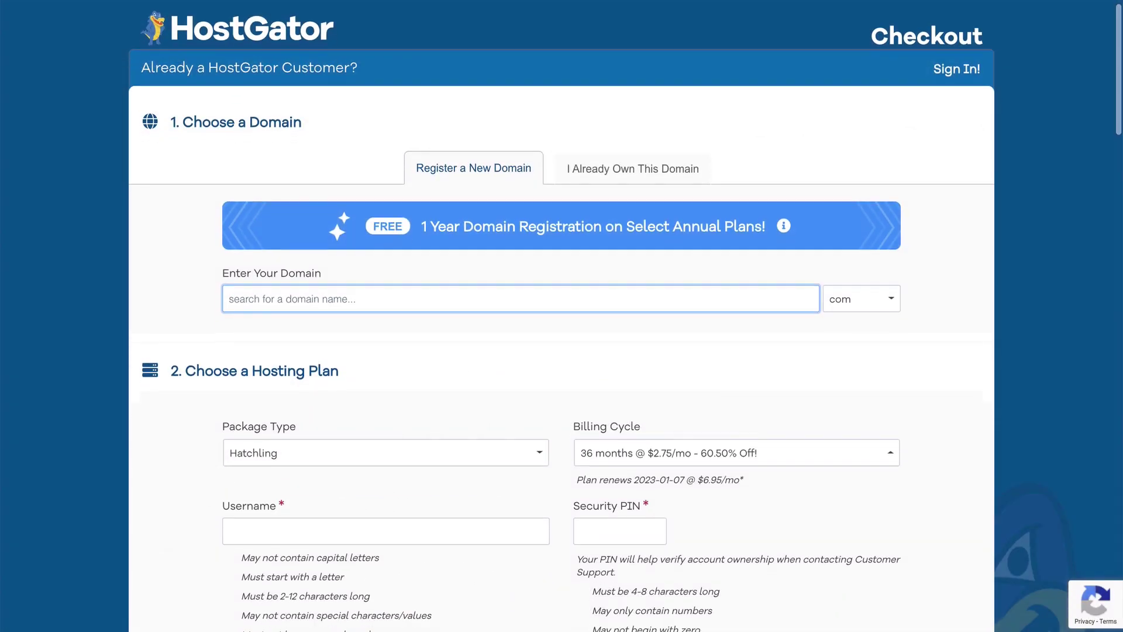
Set the hosting plan's billing cycle to 12 months @ $5.95/mo.
scroll(561, 316, down, 4)
scroll(562, 316, down, 1)
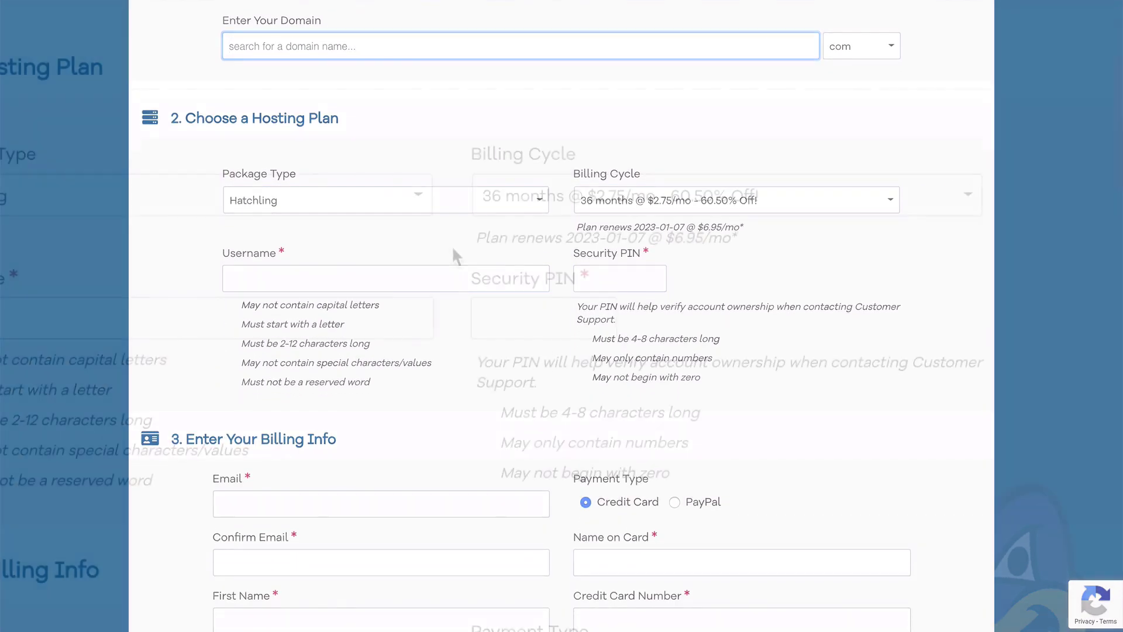
click(602, 205)
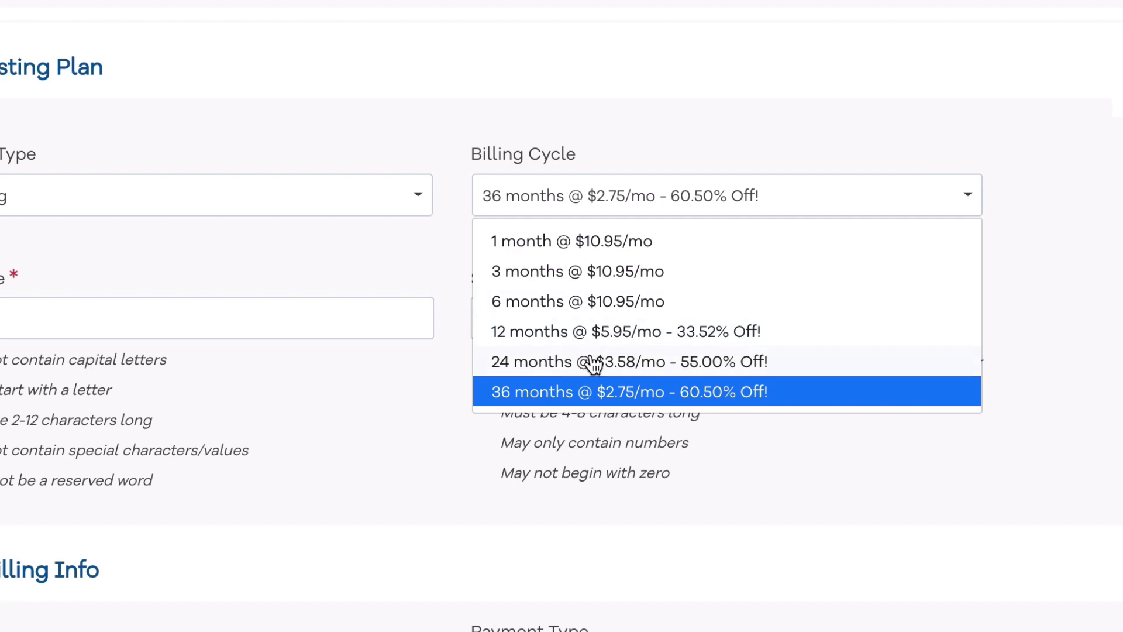
click(547, 332)
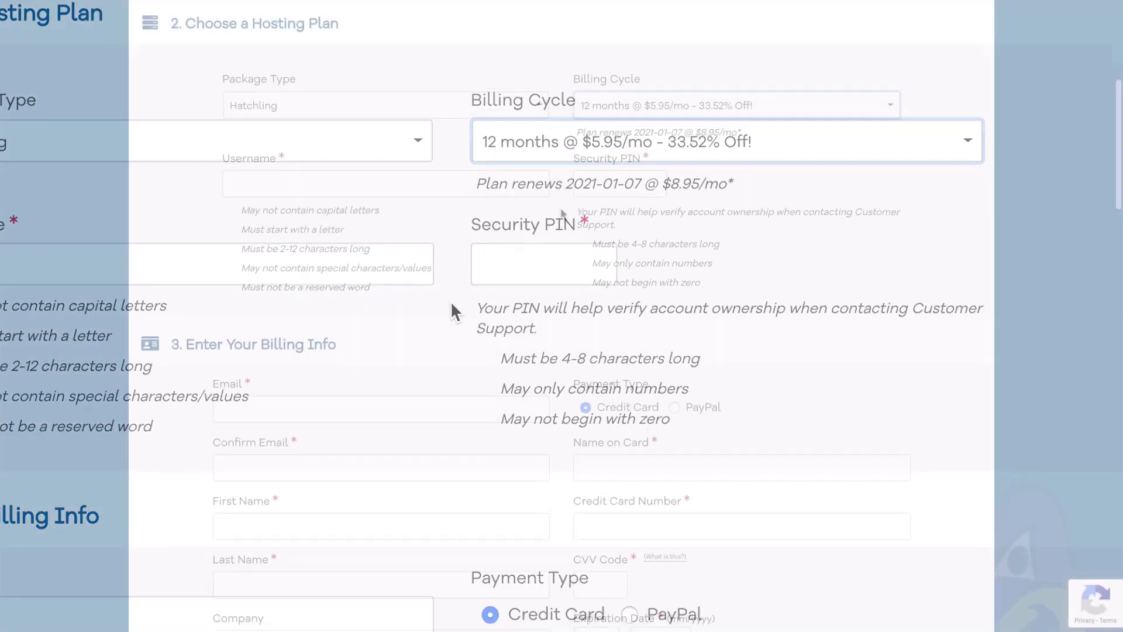
Remove the SiteLock Monitoring and Site Backup add-ons from the order's additional services.
scroll(560, 208, down, 4)
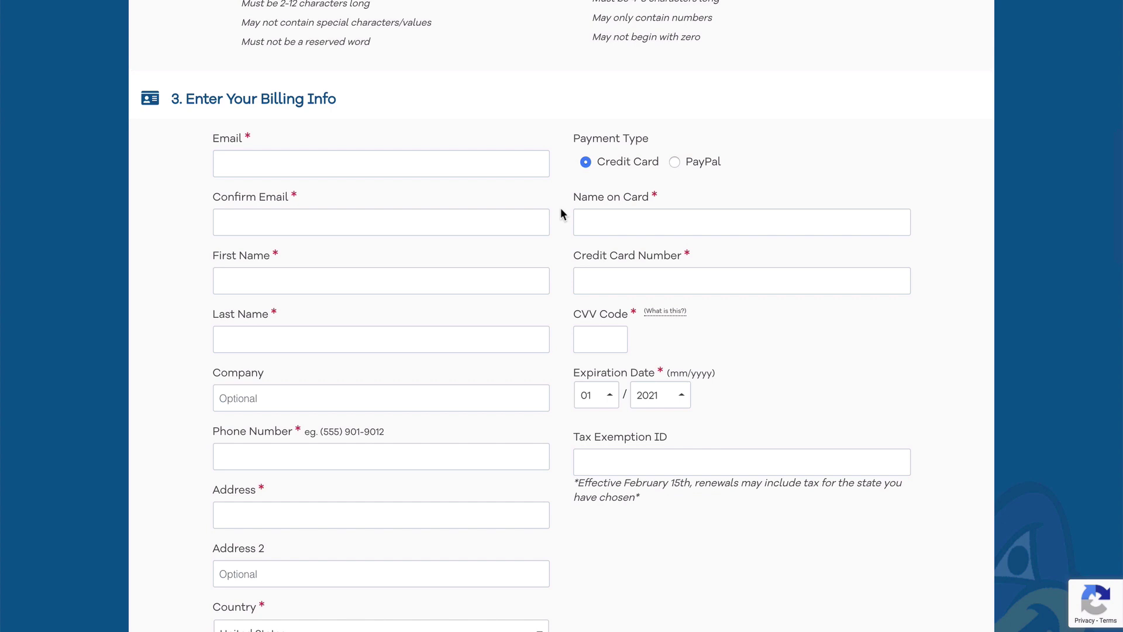
scroll(155, 228, down, 7)
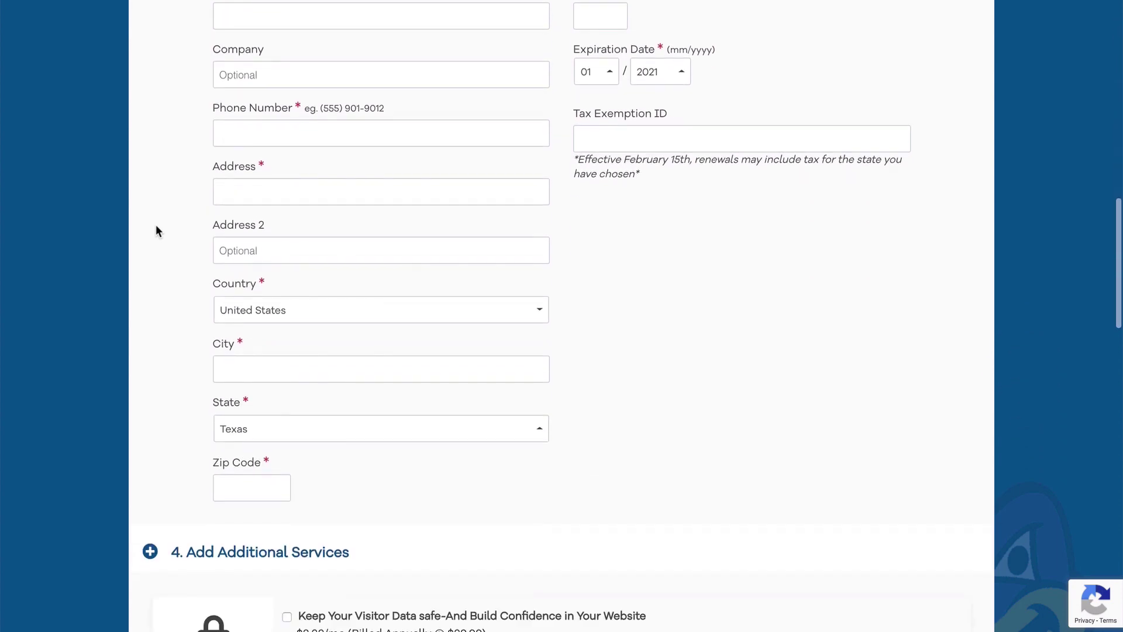
scroll(155, 230, down, 7)
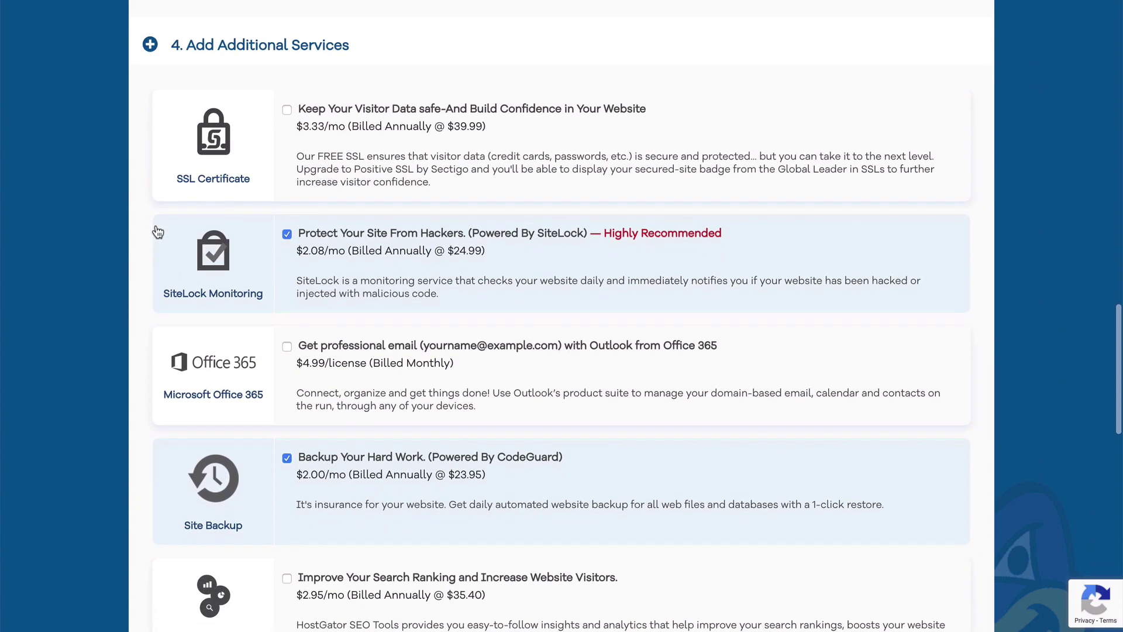
click(286, 234)
scroll(286, 240, down, 1)
scroll(287, 241, down, 3)
click(287, 246)
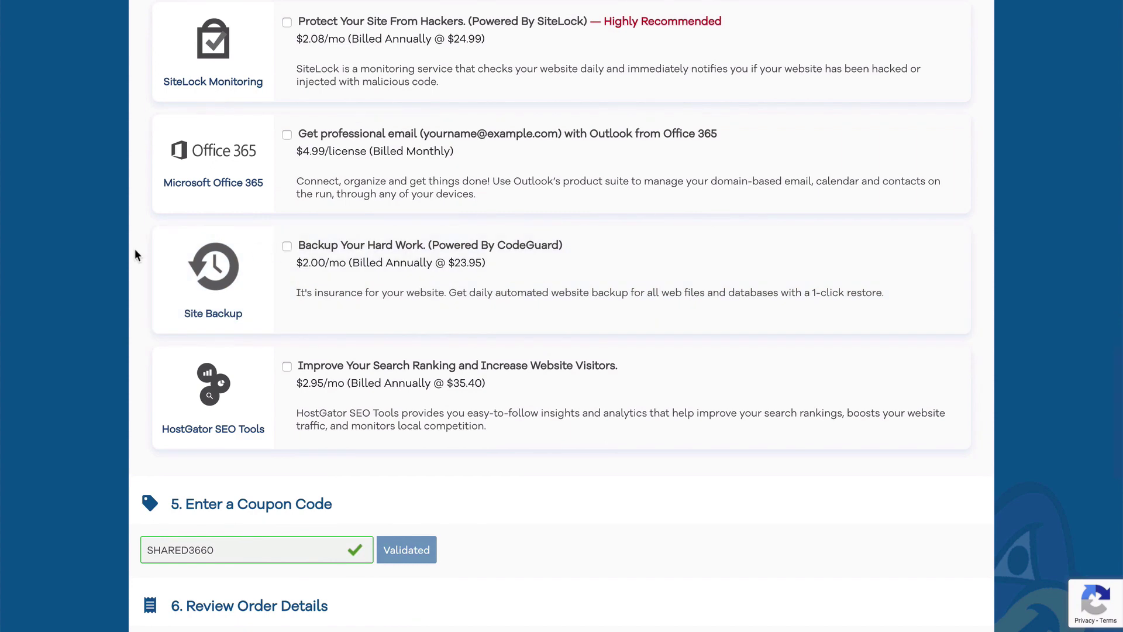
Replace the order's coupon code with BLOGHERO and validate it.
scroll(136, 254, down, 5)
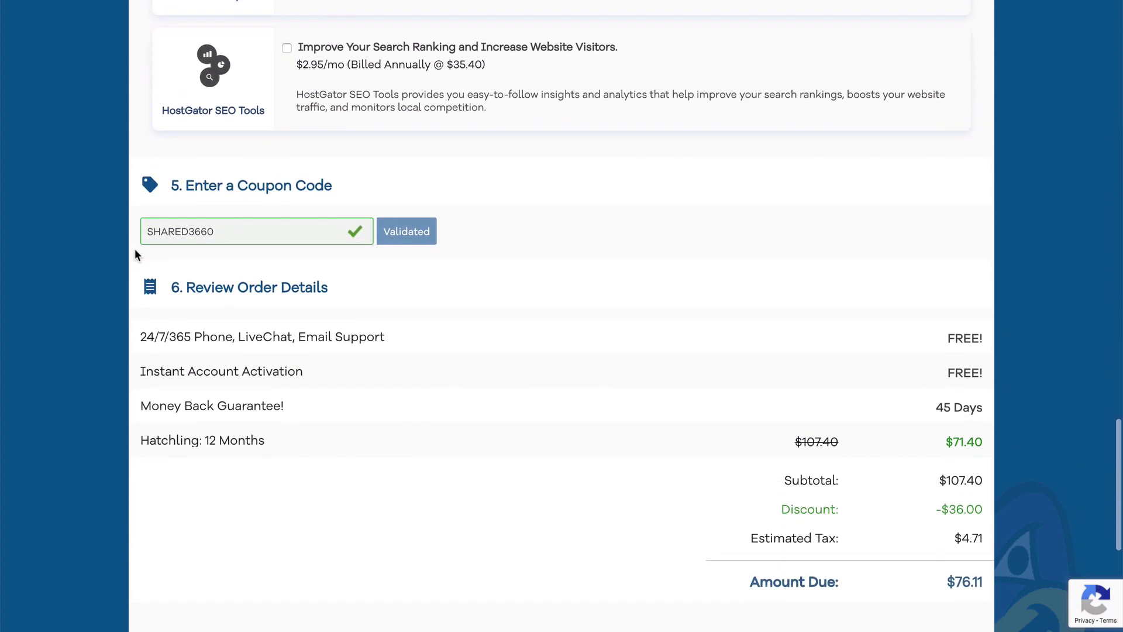
double_click(142, 231)
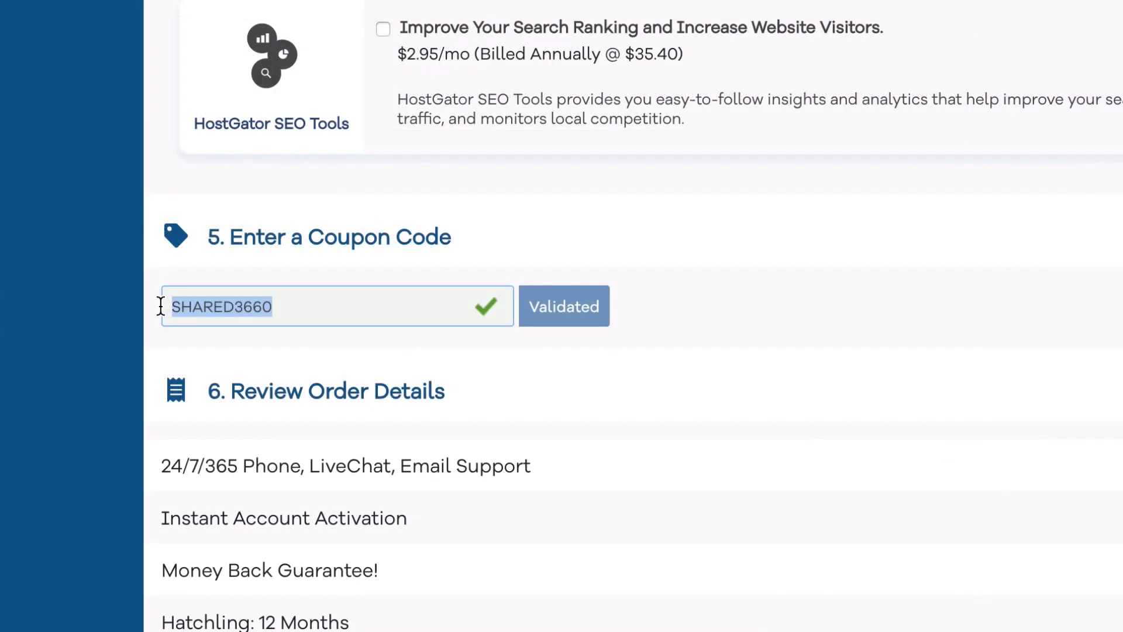
text(BLOGHER)
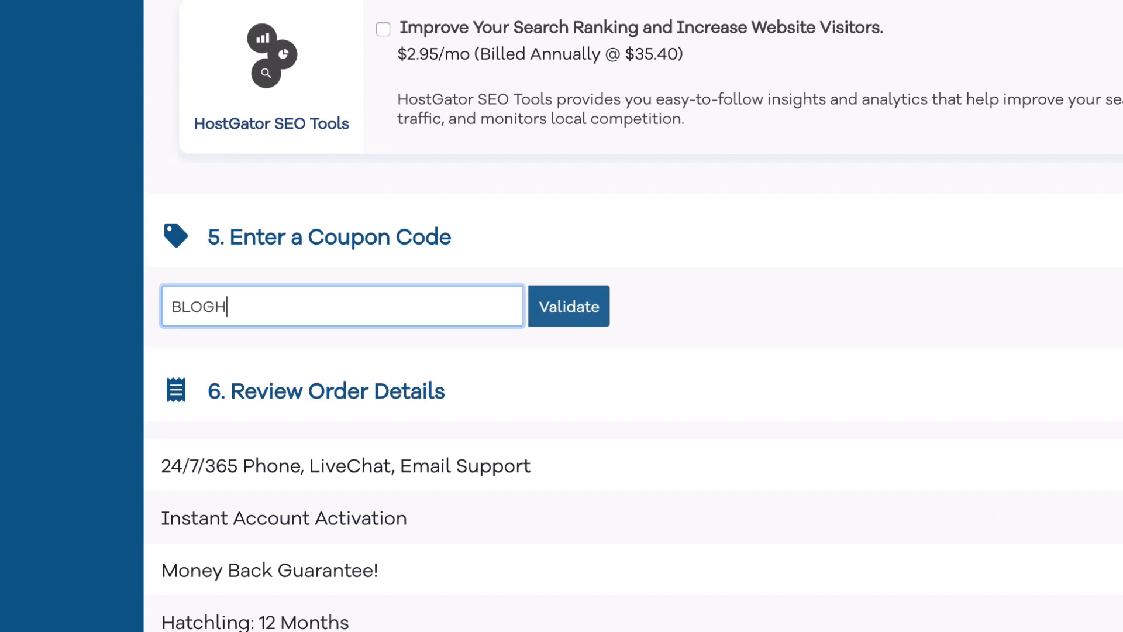
text(O)
click(565, 306)
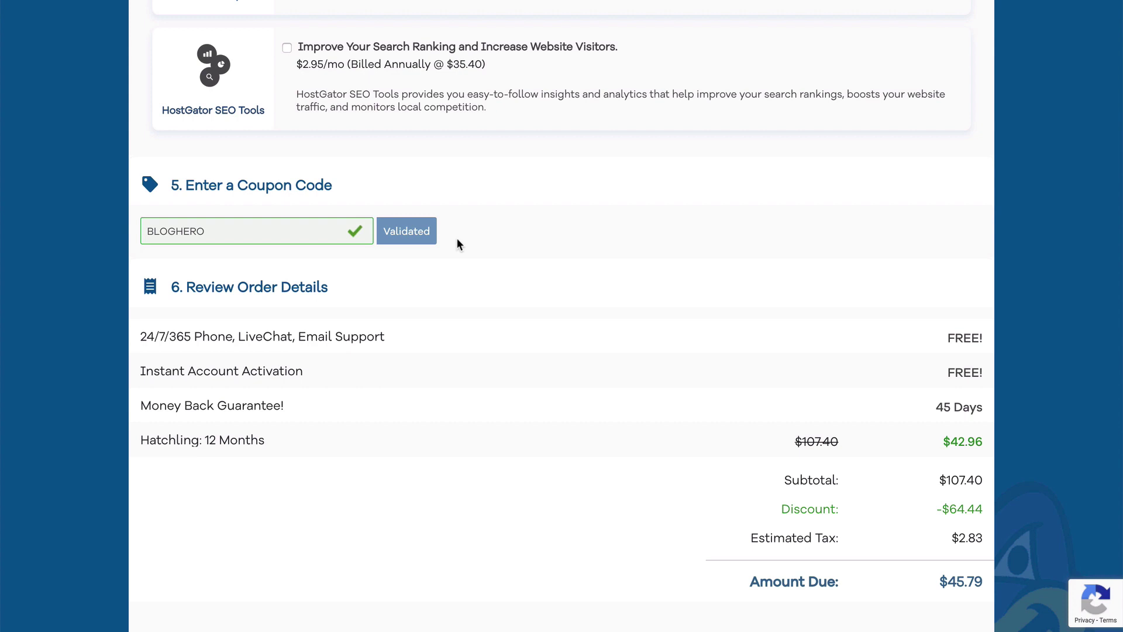
Agree to the Terms of Service, Cancellation Policy and Privacy Policy at the end of the checkout form.
scroll(458, 242, down, 3)
scroll(458, 244, down, 4)
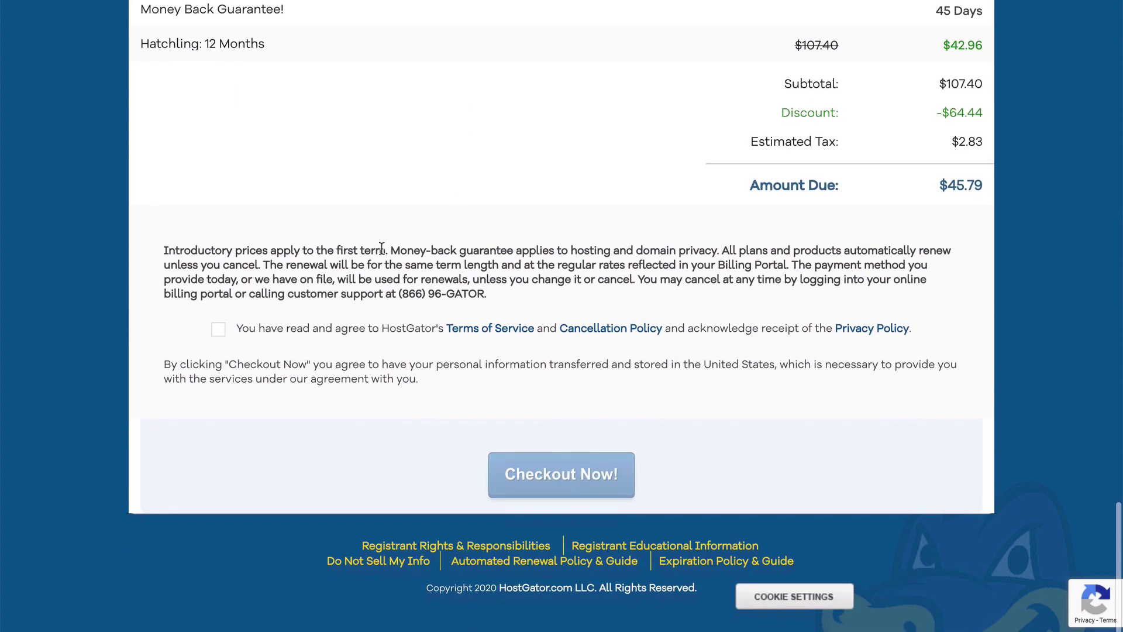
click(218, 329)
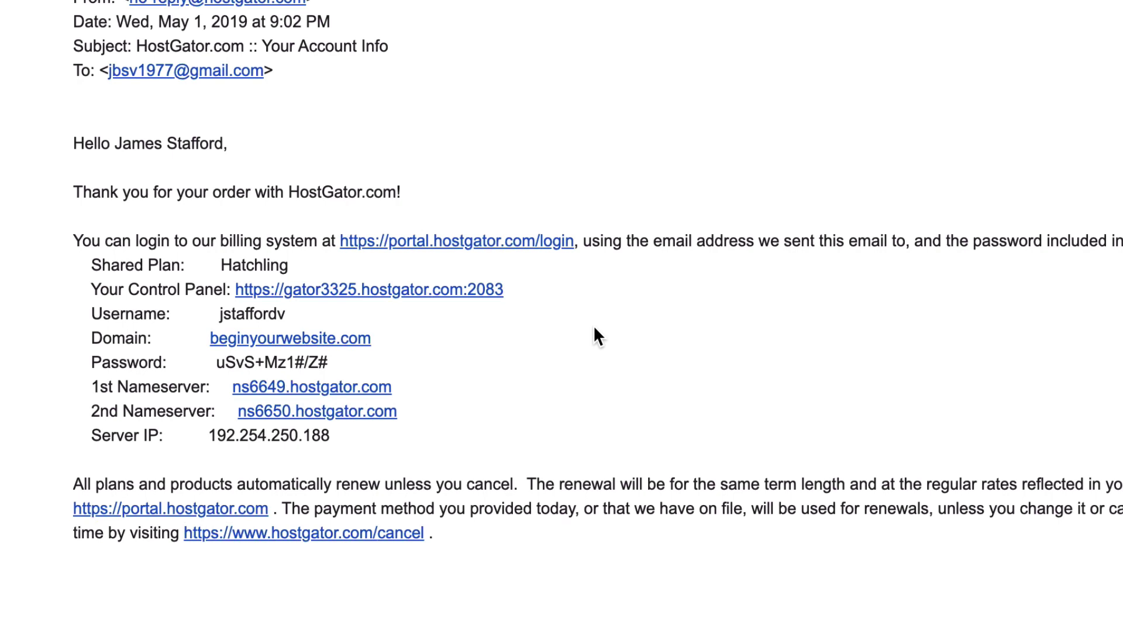
Open the hosting control panel from the account info email and launch MultiPHP Manager from its software section.
click(463, 293)
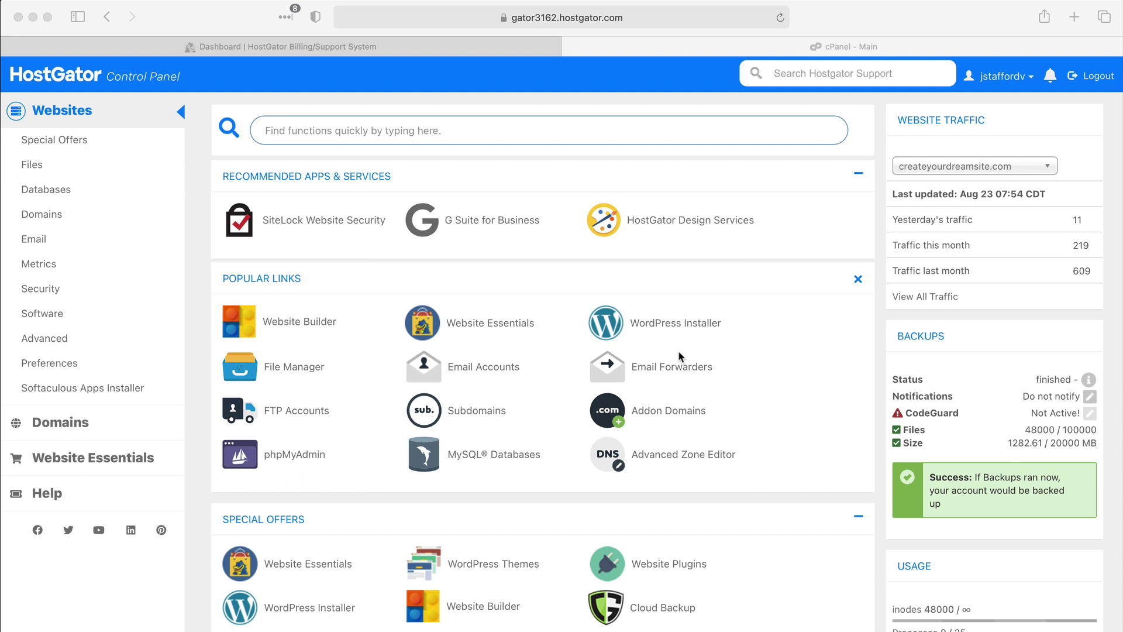
scroll(679, 350, down, 15)
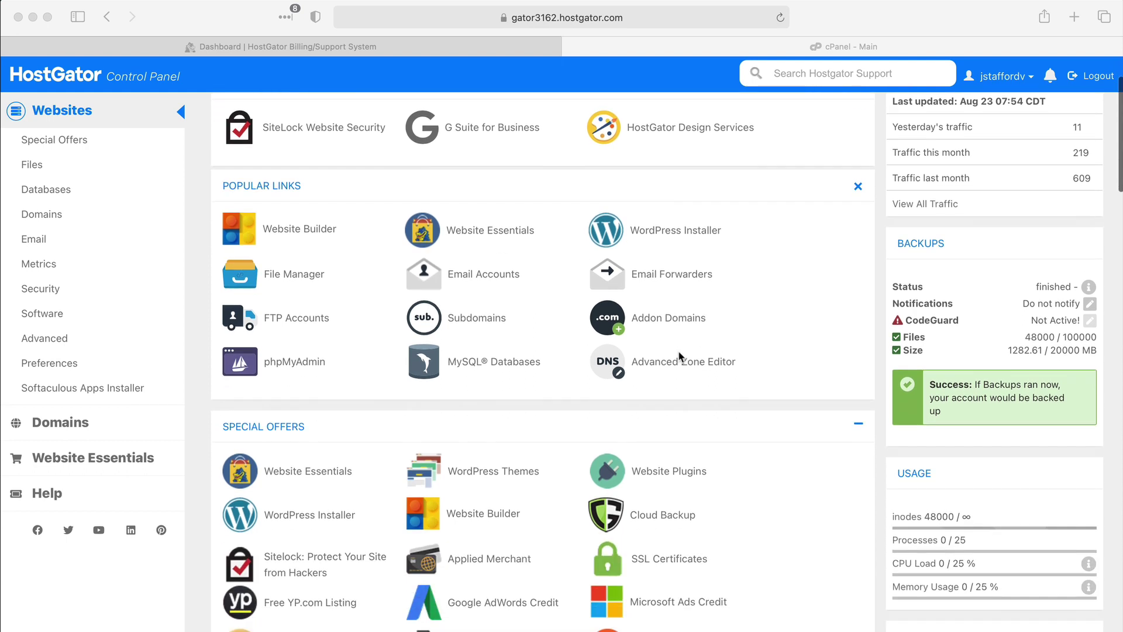
scroll(679, 351, down, 8)
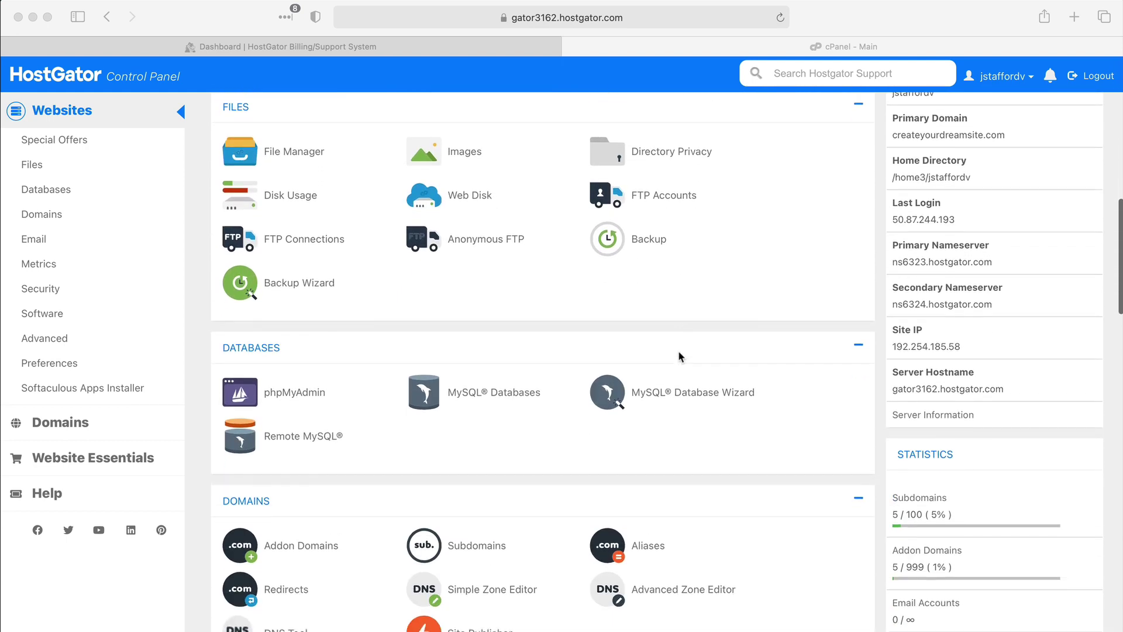
scroll(679, 356, down, 5)
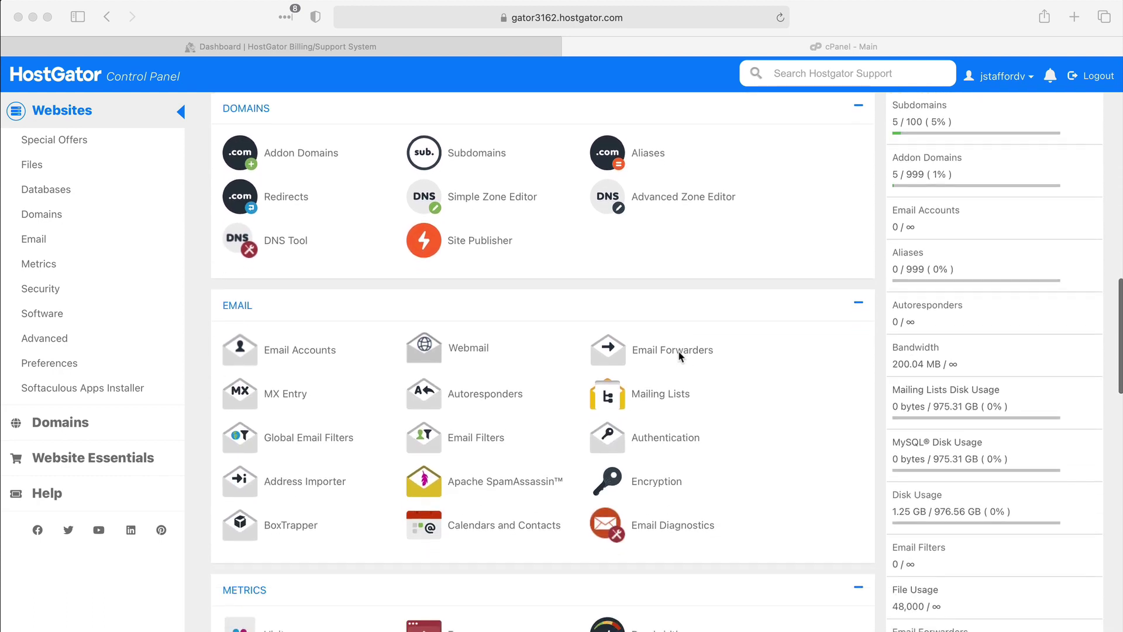
scroll(679, 356, down, 5)
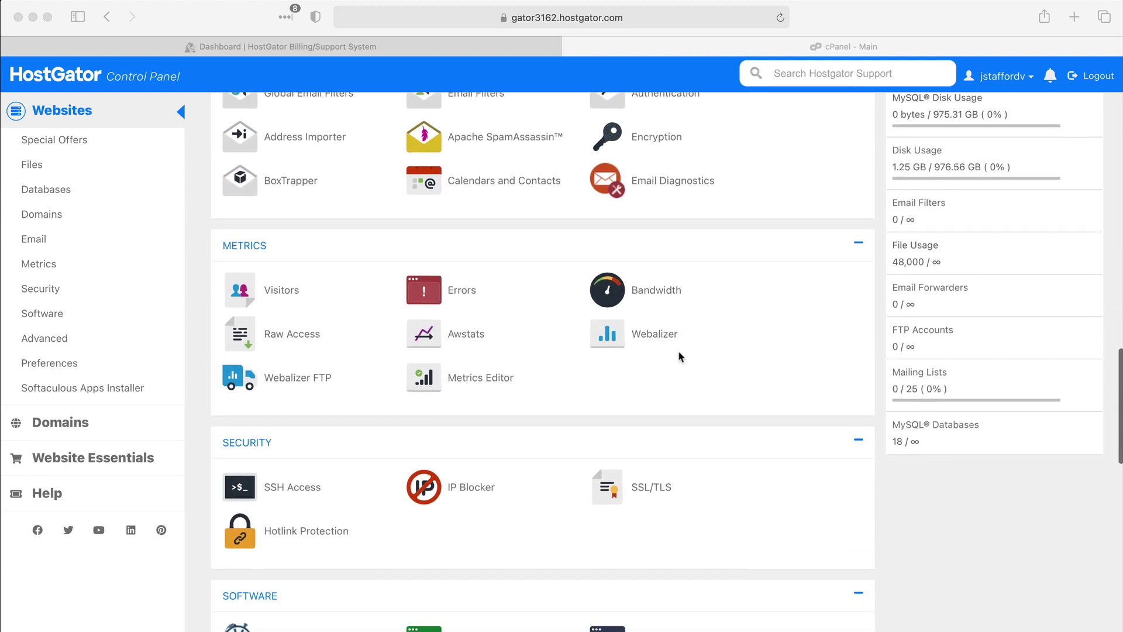
click(276, 375)
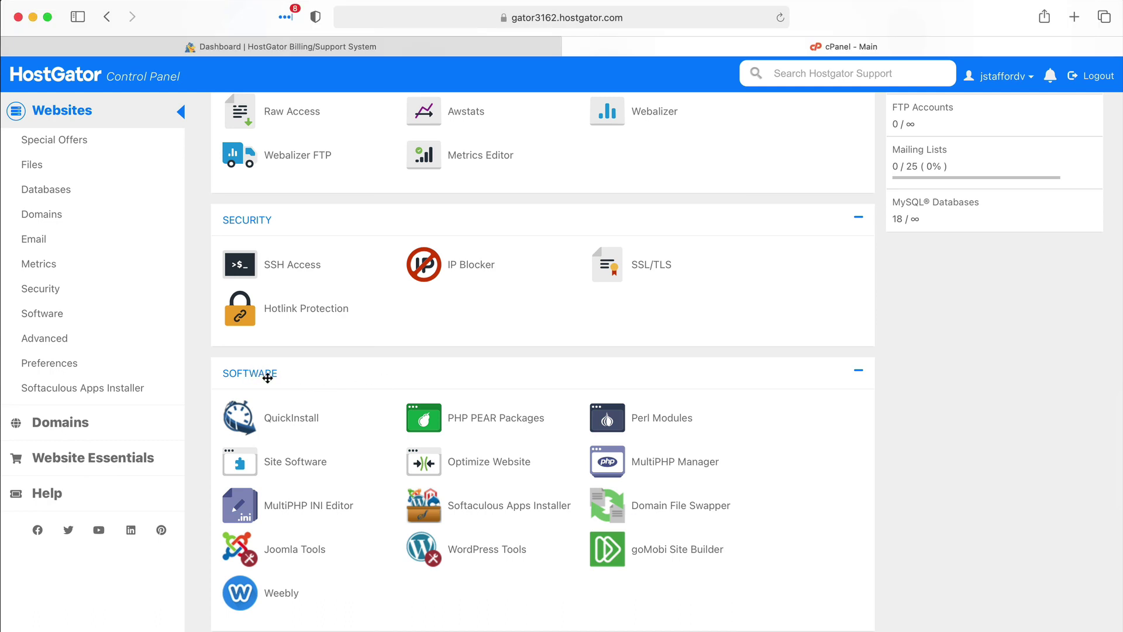
click(622, 473)
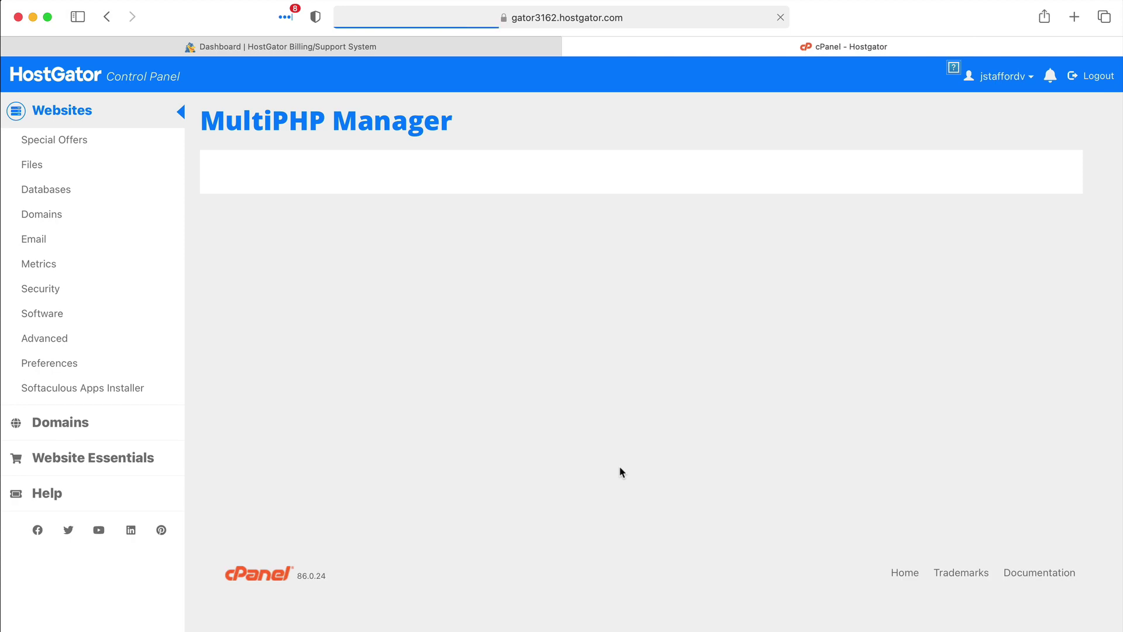
Apply PHP version ea-php74 to createyourdreamsite.com and return to the control panel's main page.
scroll(728, 431, down, 3)
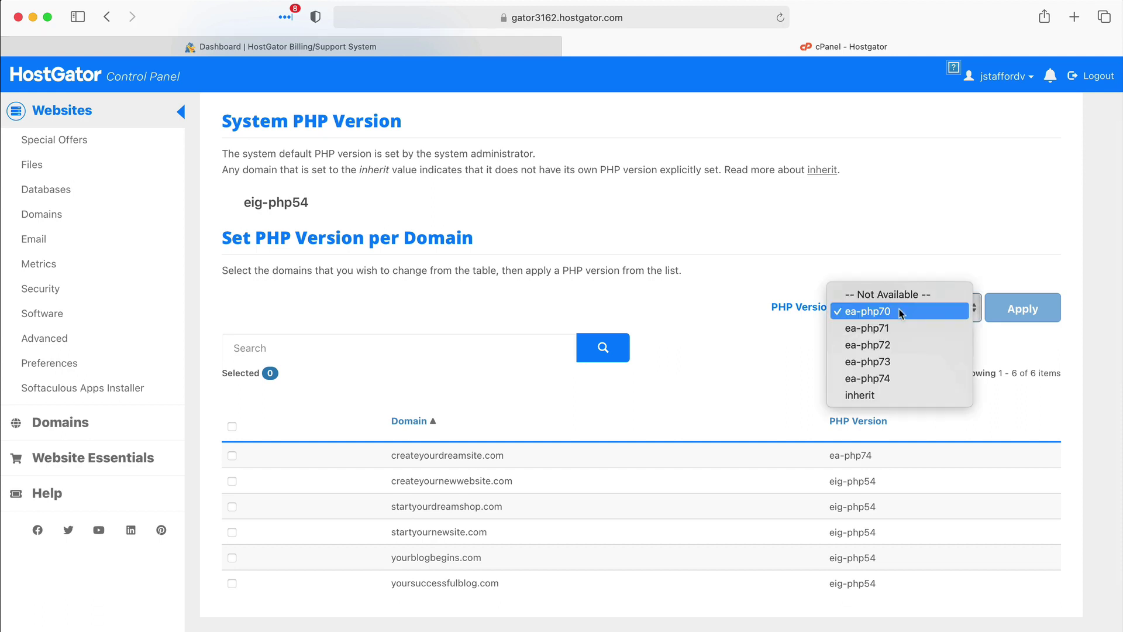
click(896, 381)
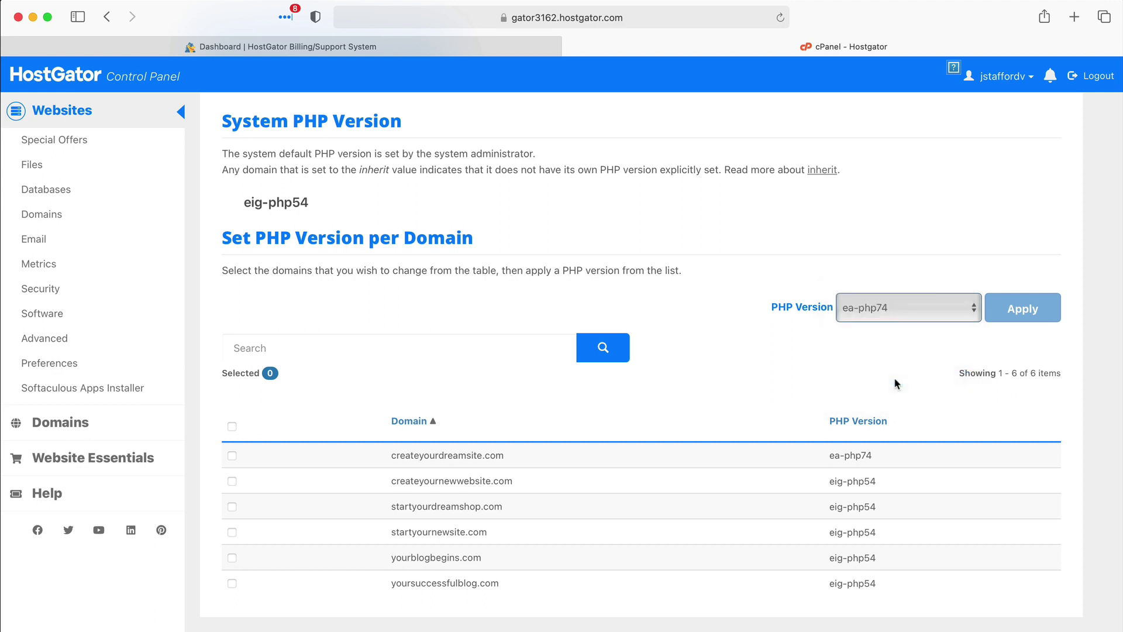
click(232, 455)
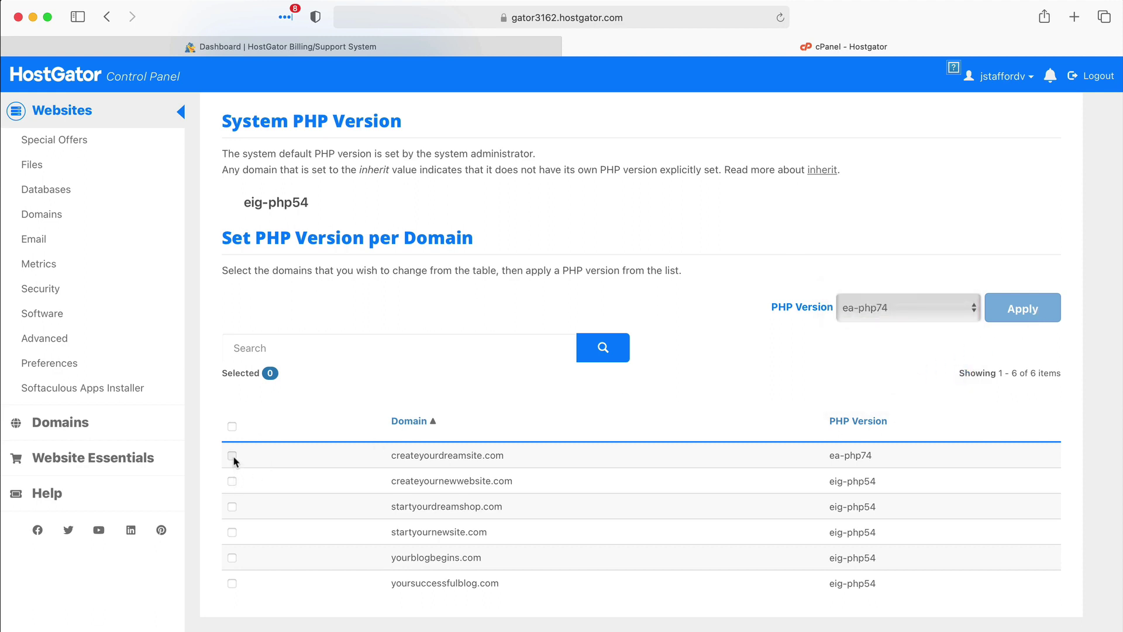
click(1014, 316)
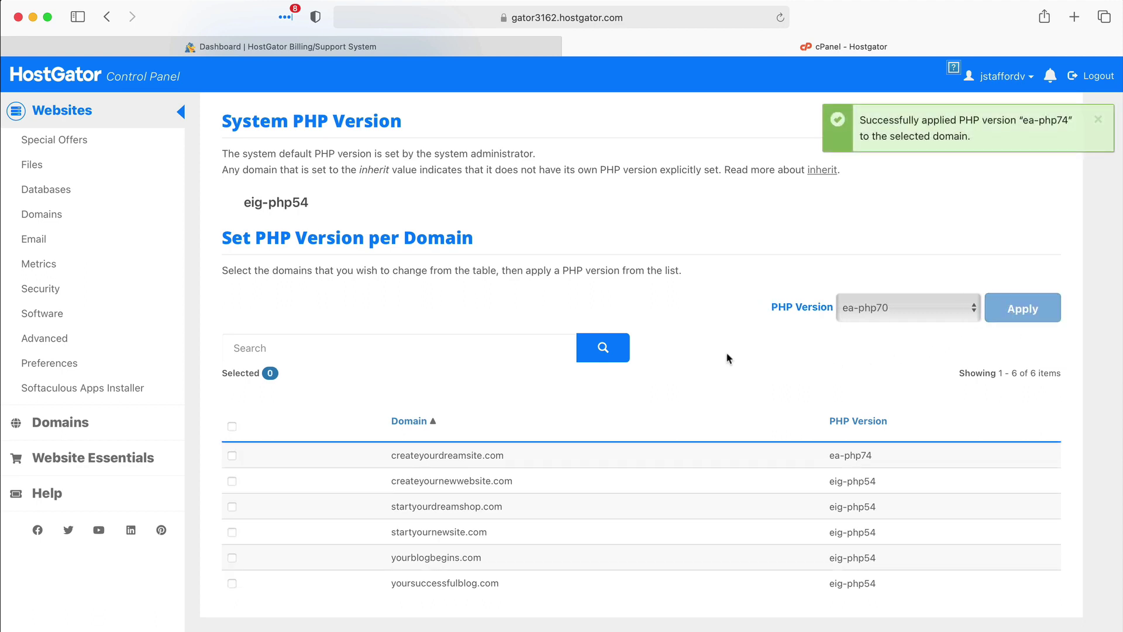
scroll(716, 350, up, 3)
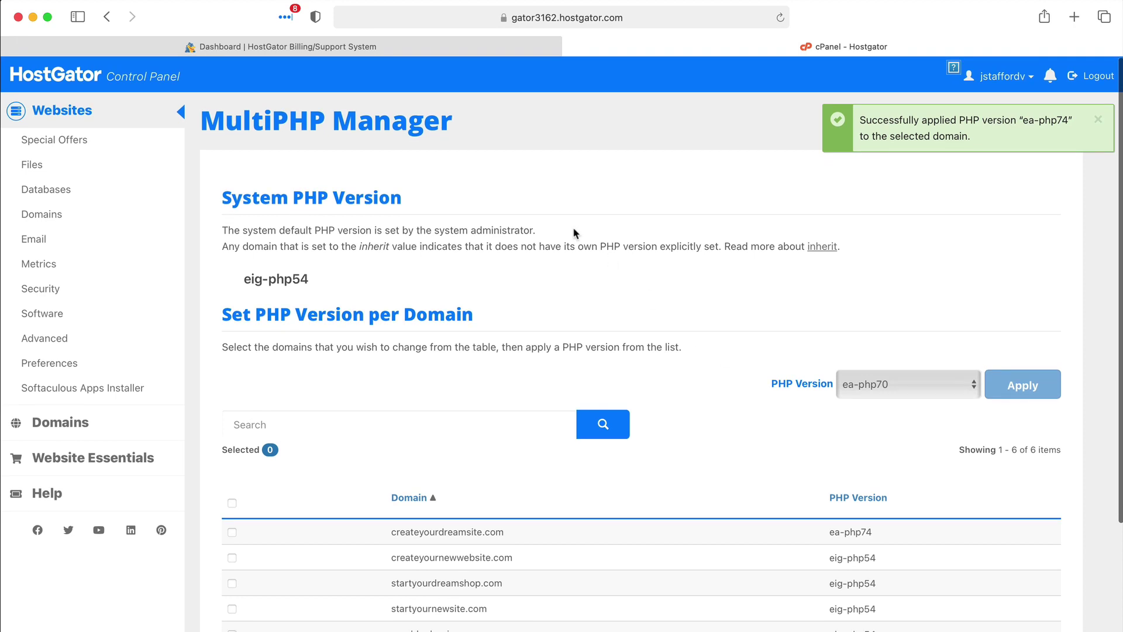
key(super+bracketleft)
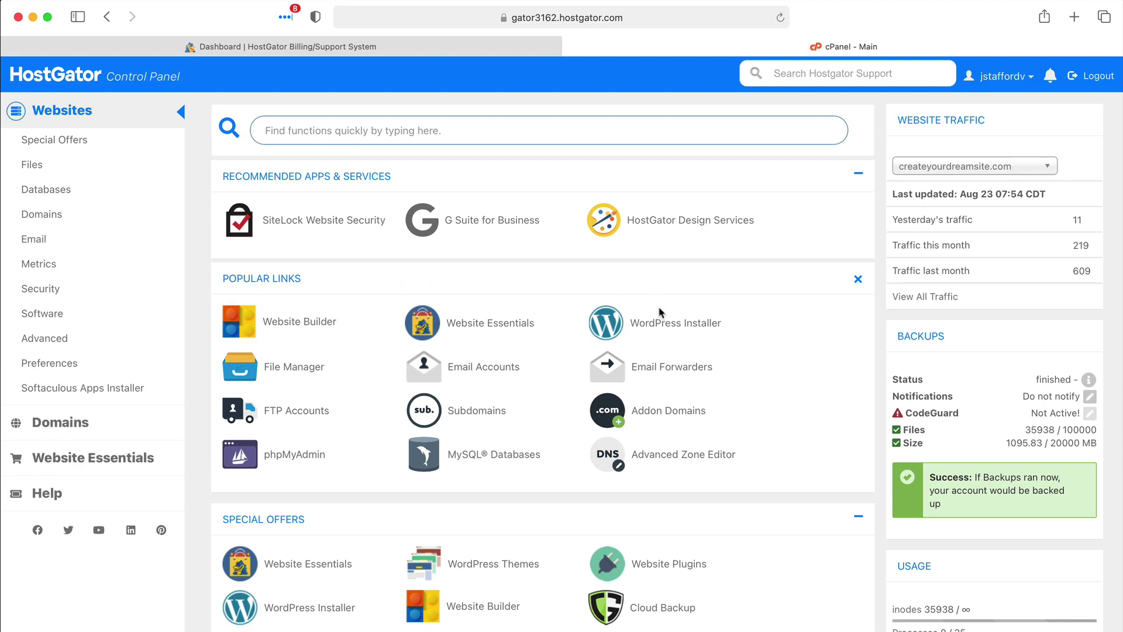
Launch the WordPress Installer from the control panel's popular links and open its installation form.
click(662, 325)
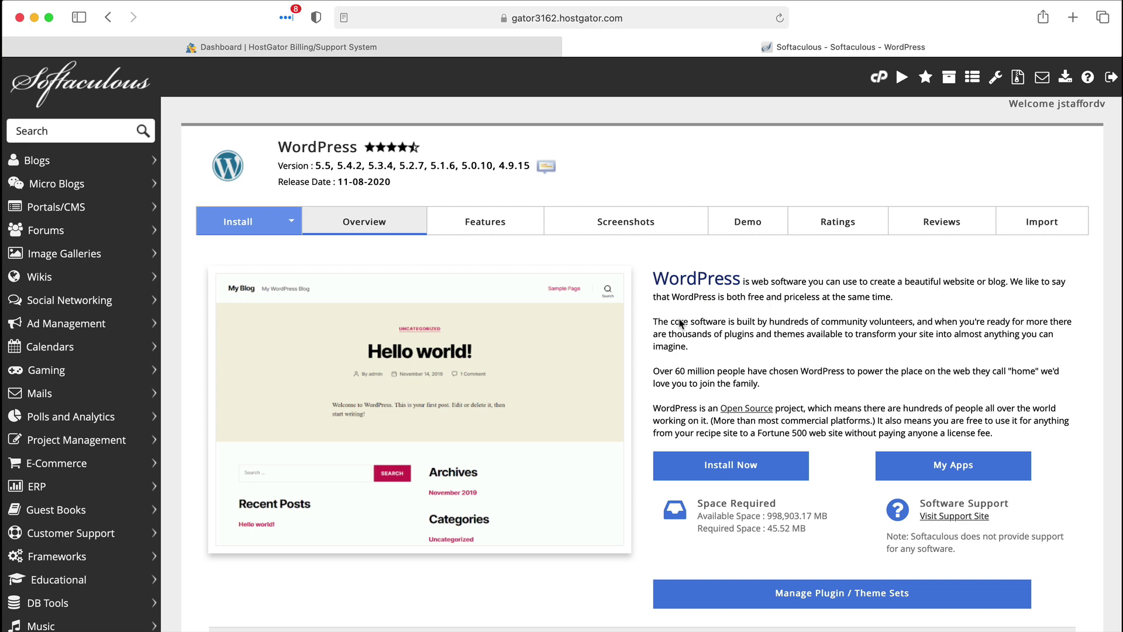
scroll(680, 324, down, 5)
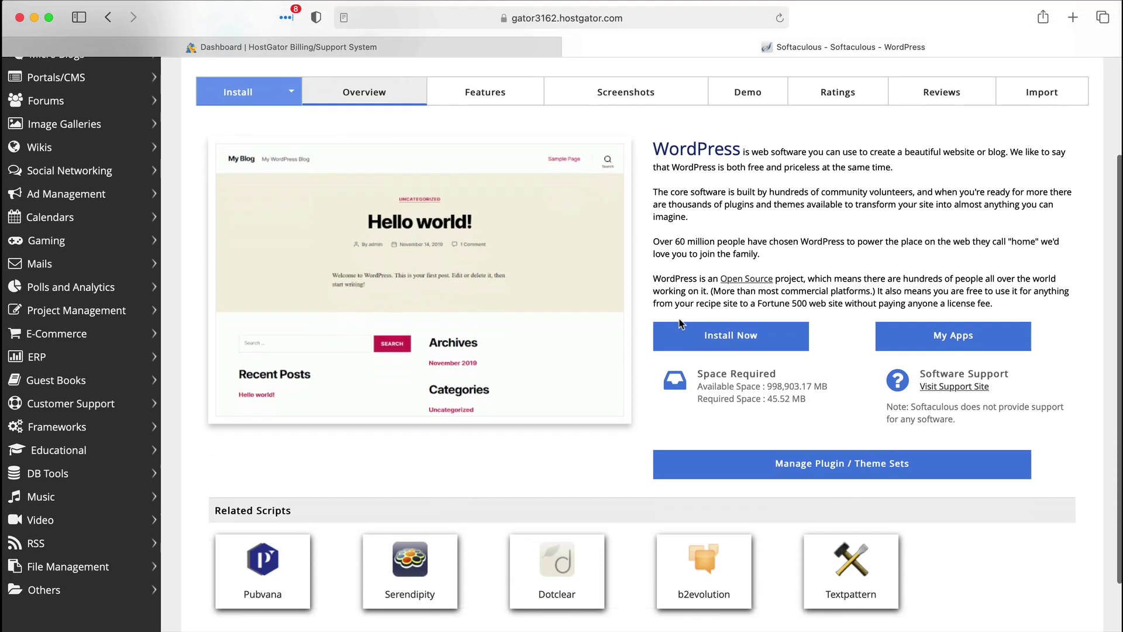
click(728, 289)
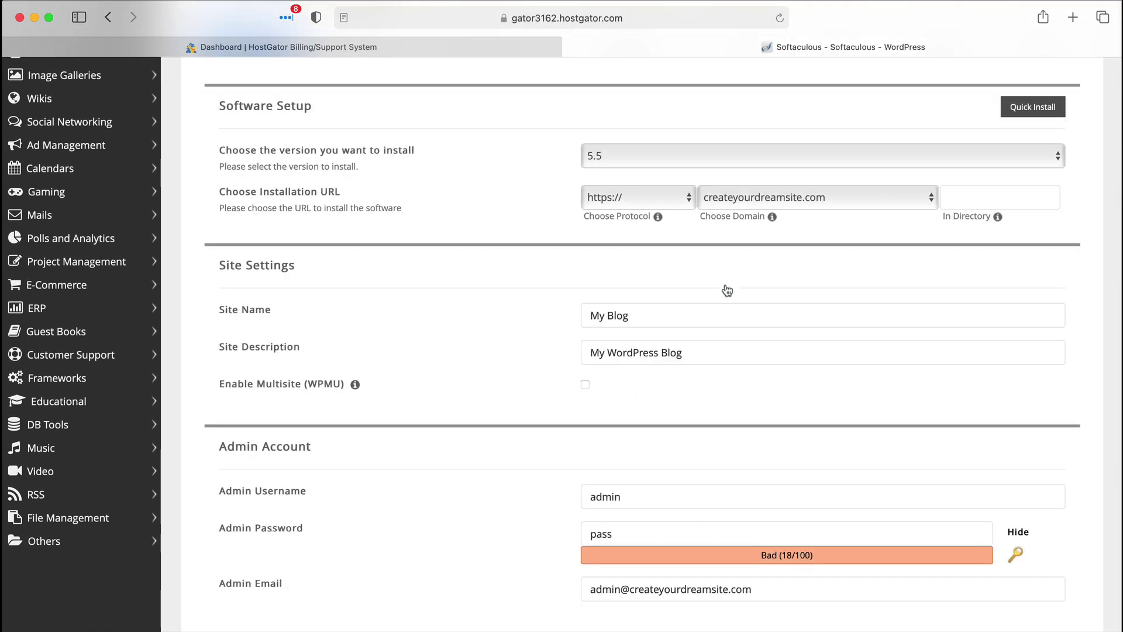
Choose createyourdreamsite.com as the installation domain and 5.5 as the WordPress version.
click(726, 205)
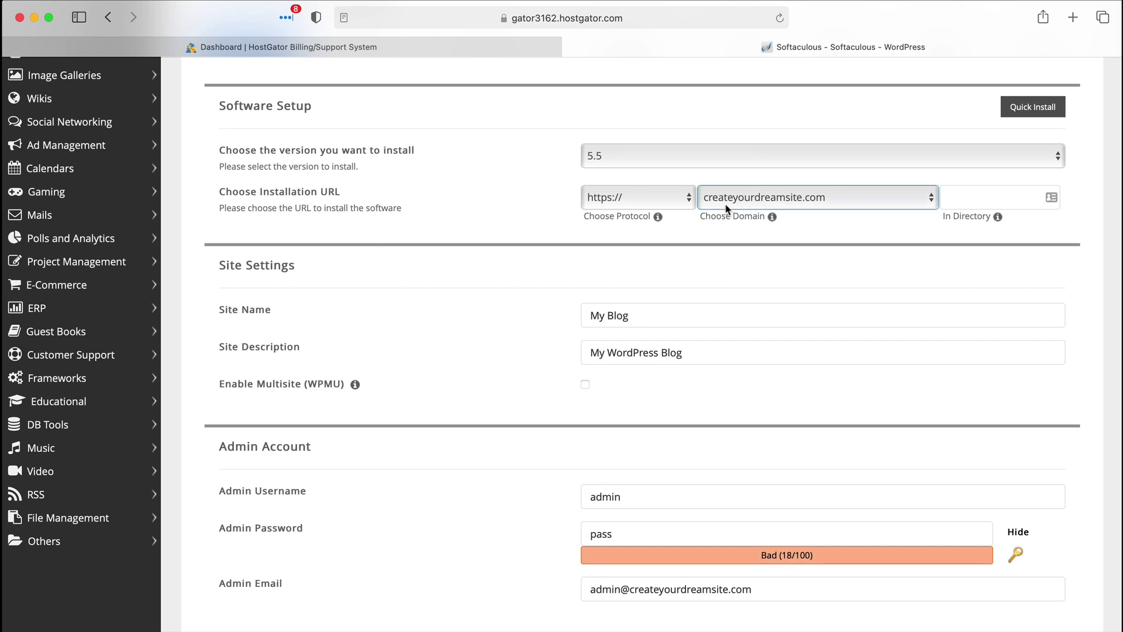
click(810, 203)
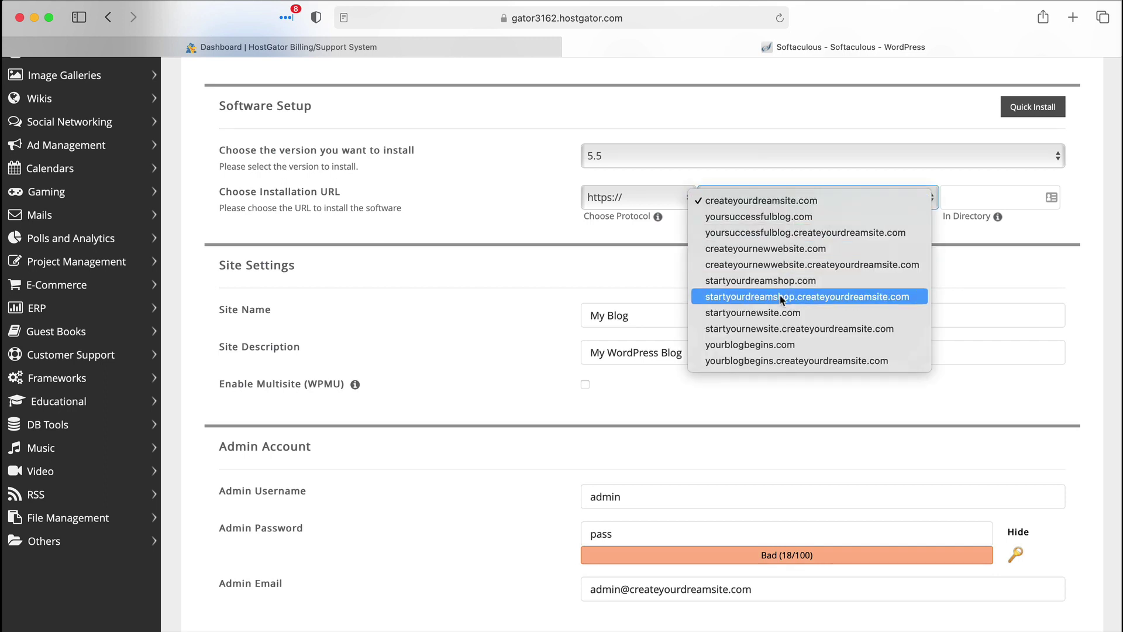
click(795, 201)
click(723, 160)
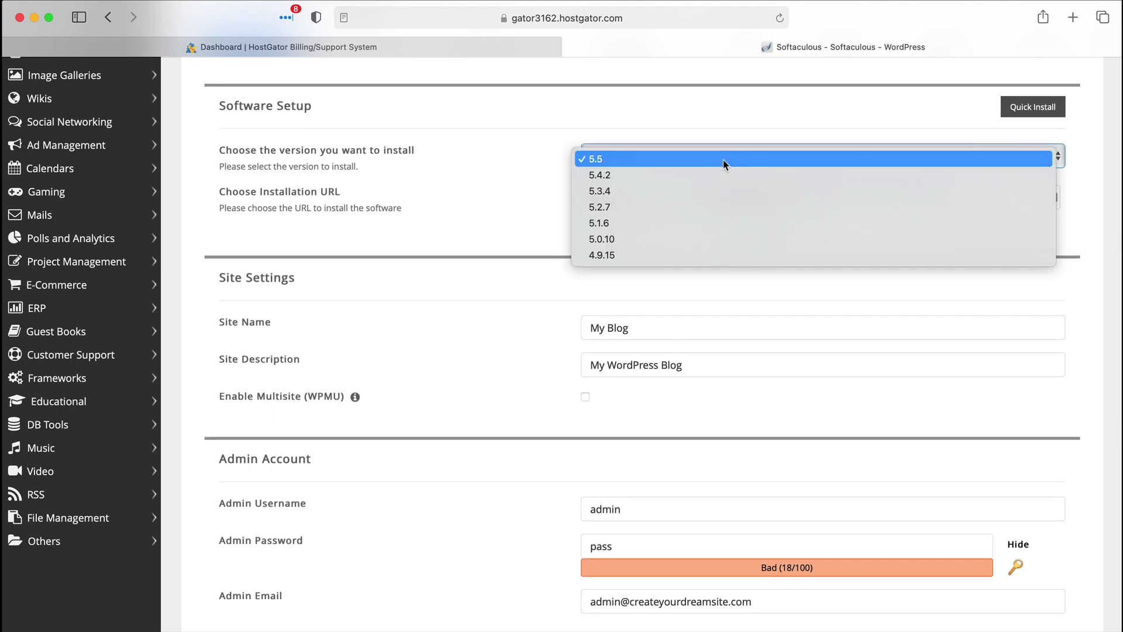
click(723, 159)
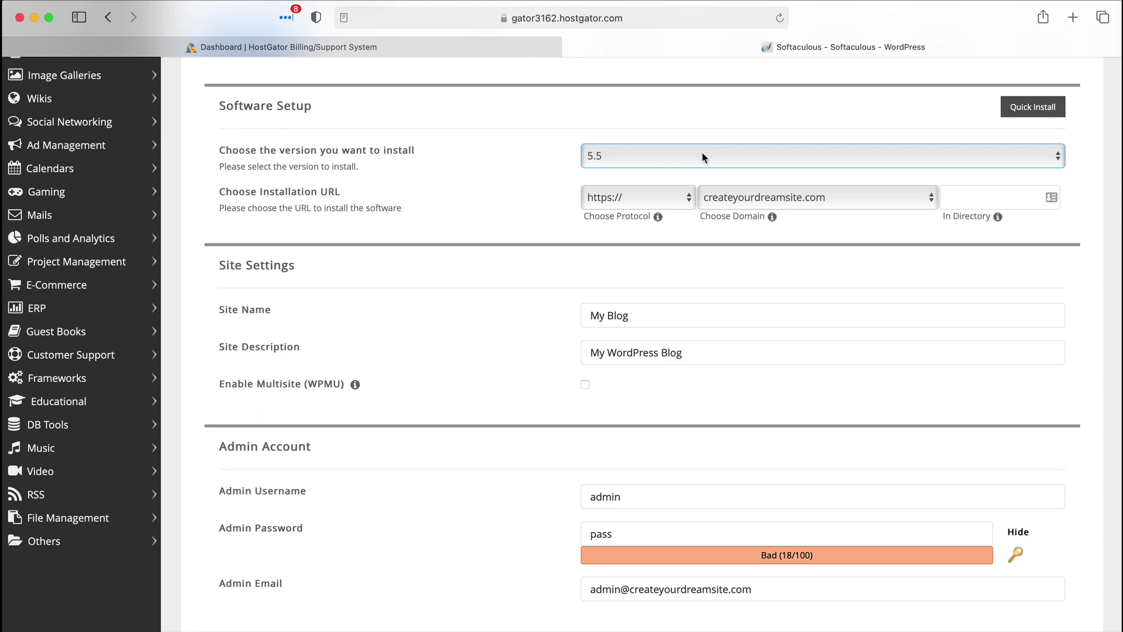
Replace the site name in the site settings with Create Your Dream Site.
triple_click(646, 317)
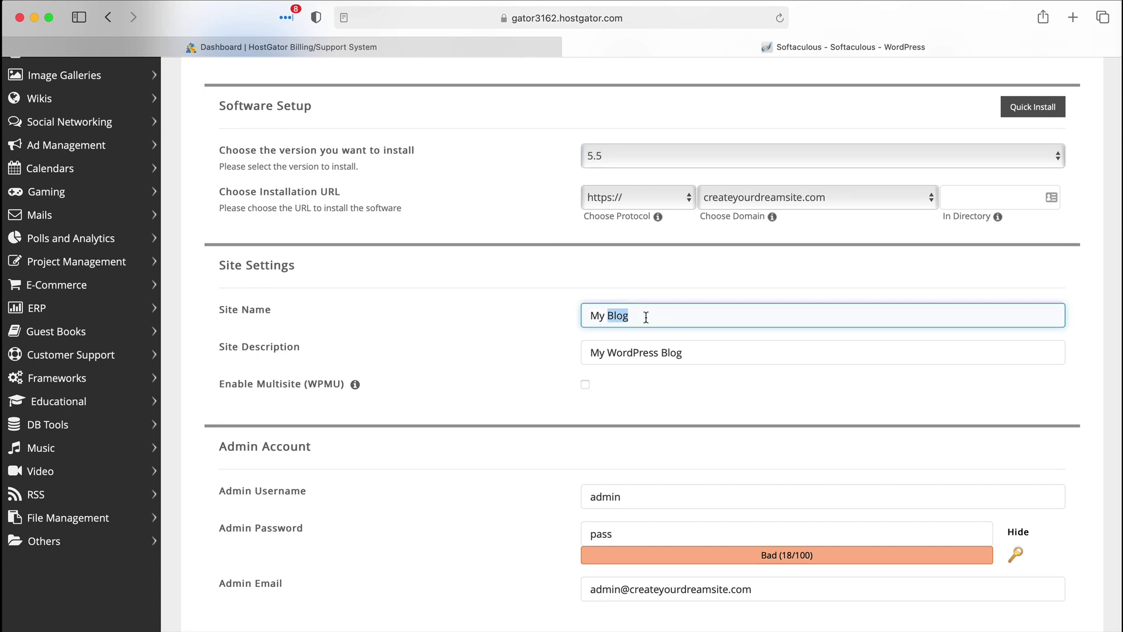
key(BackSpace)
text(Create Your Dream )
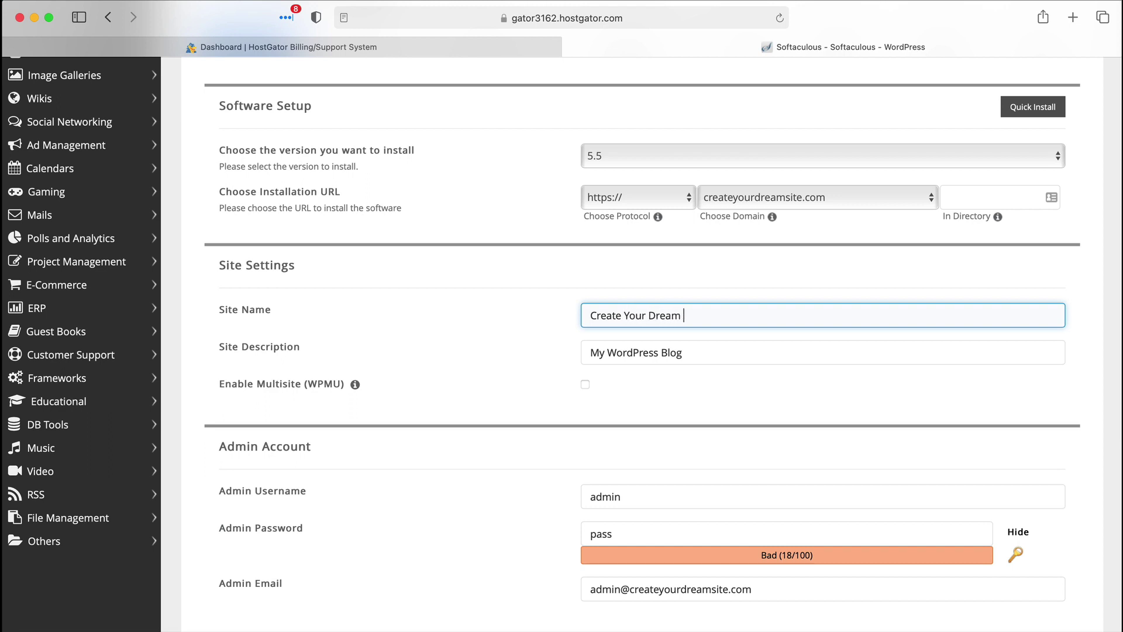
text(Site)
scroll(721, 309, down, 1)
click(724, 350)
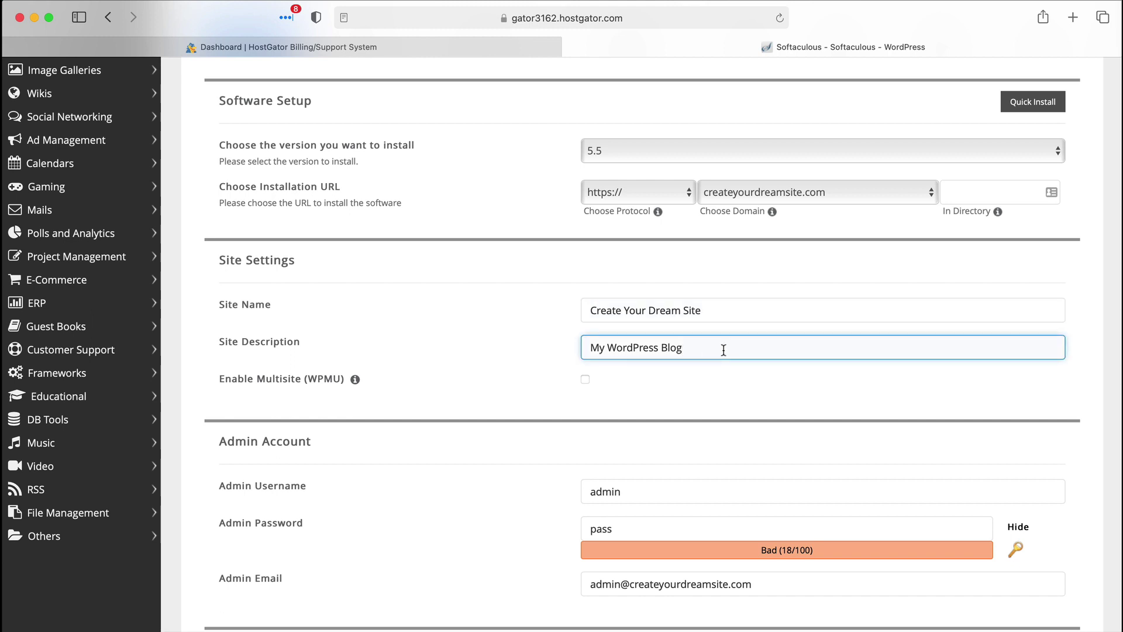
Hide the admin password's characters and enter a new admin password for the WordPress account.
scroll(591, 367, down, 5)
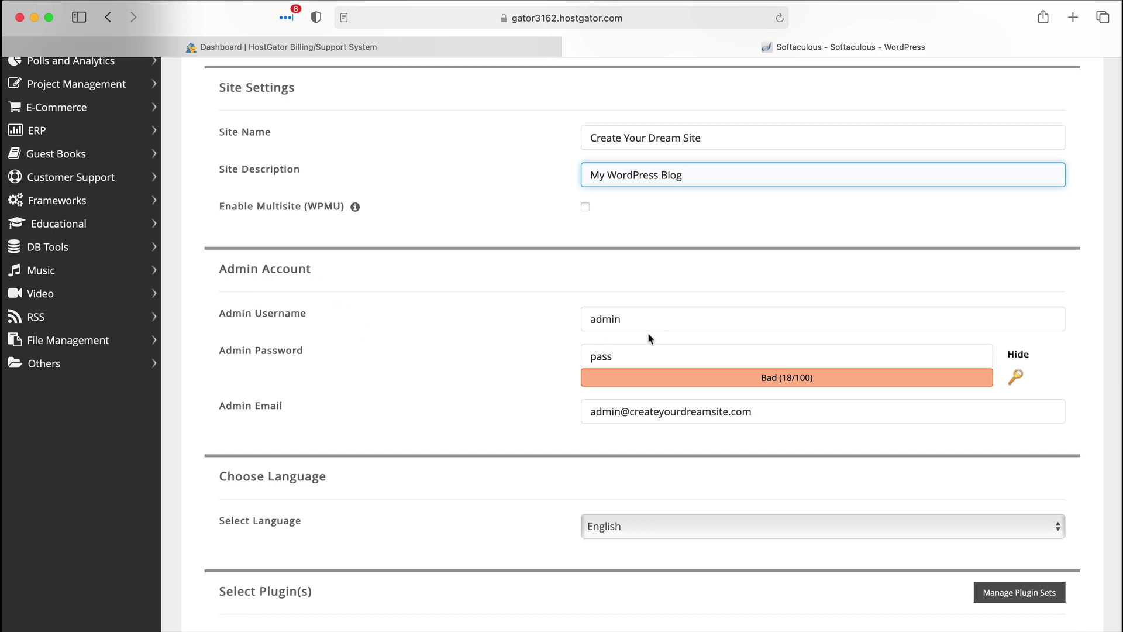
click(646, 355)
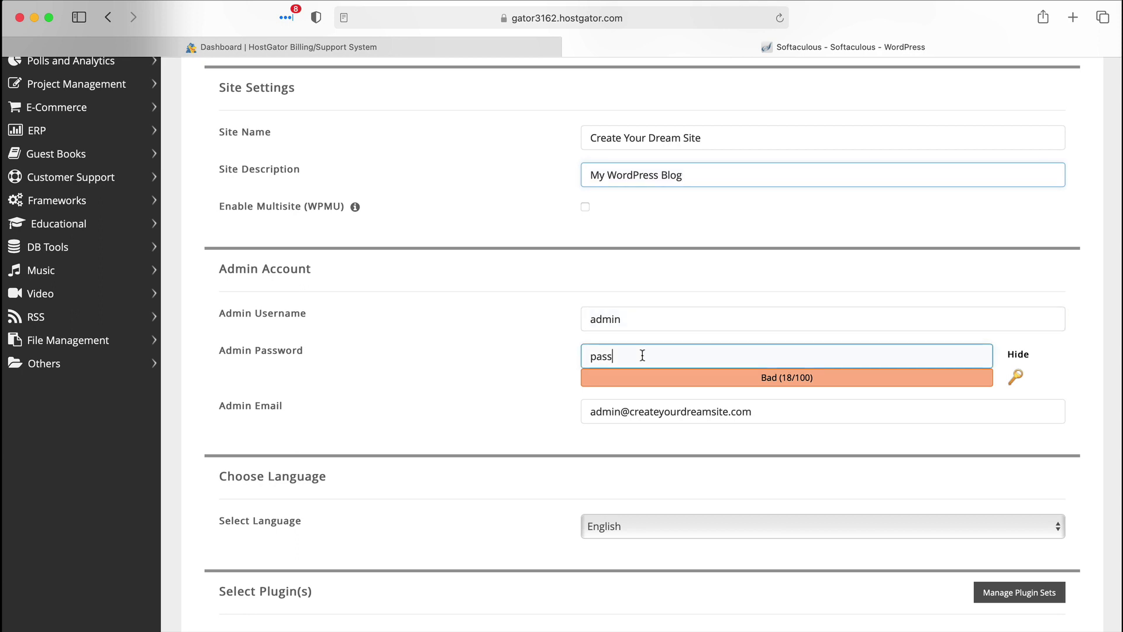
click(1018, 354)
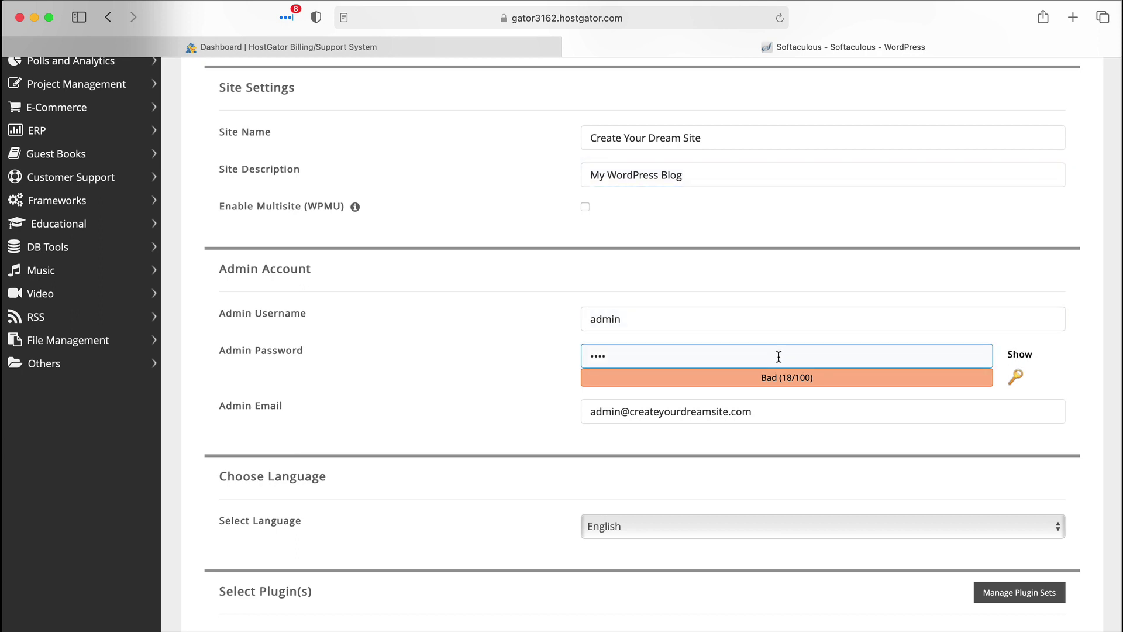
double_click(741, 356)
text(•••••)
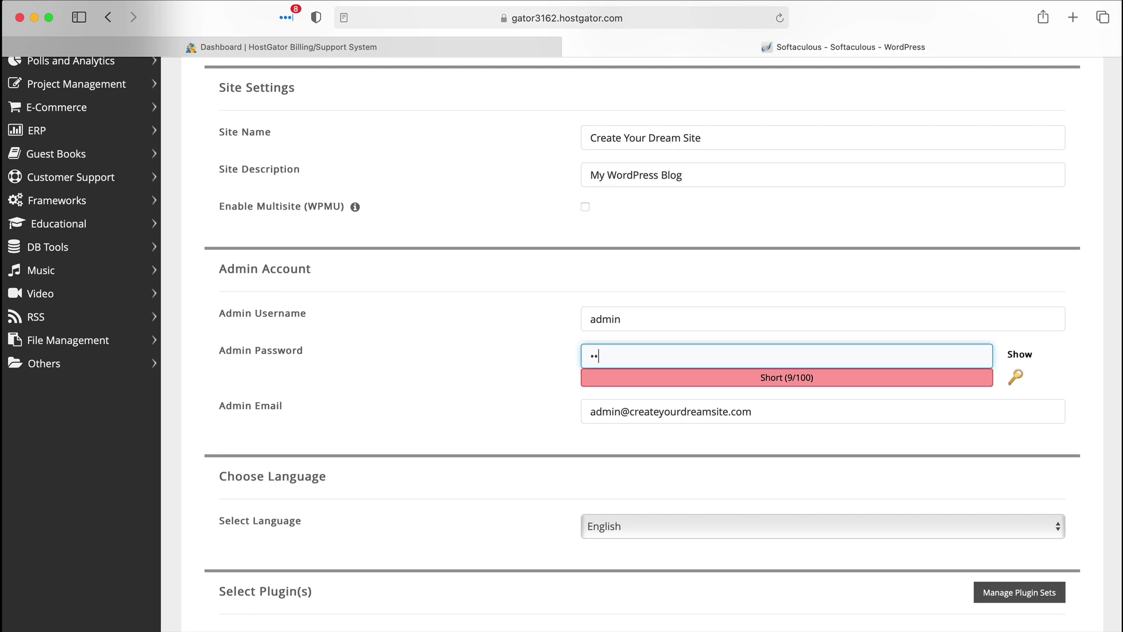
text(••••)
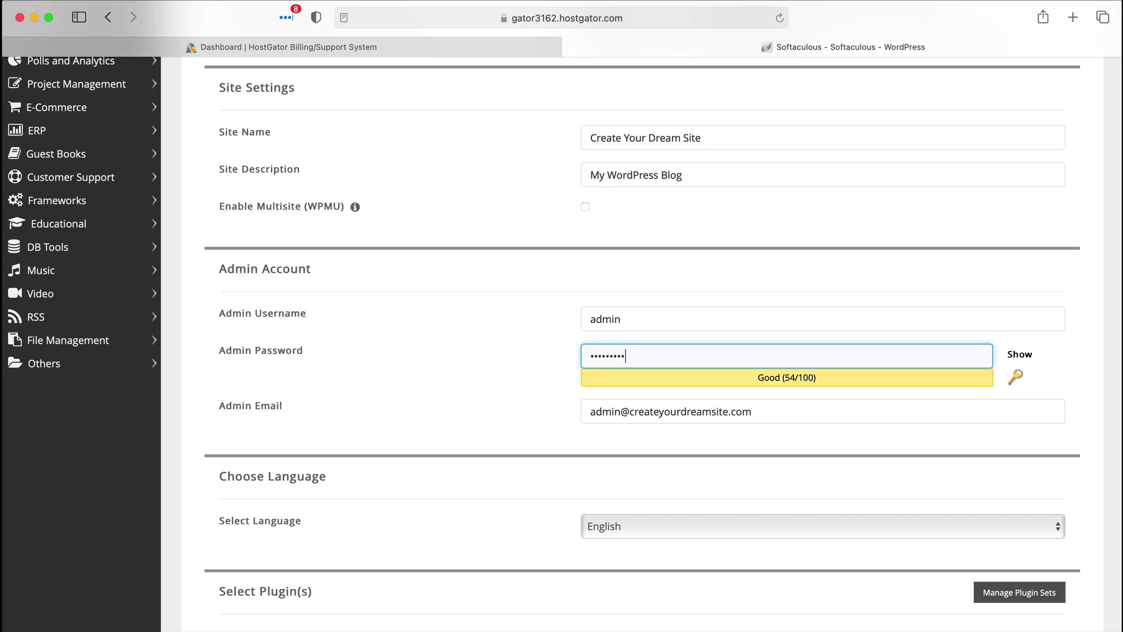
Install WordPress without selecting any optional plugin or theme, and open the new site's administrative URL.
click(642, 409)
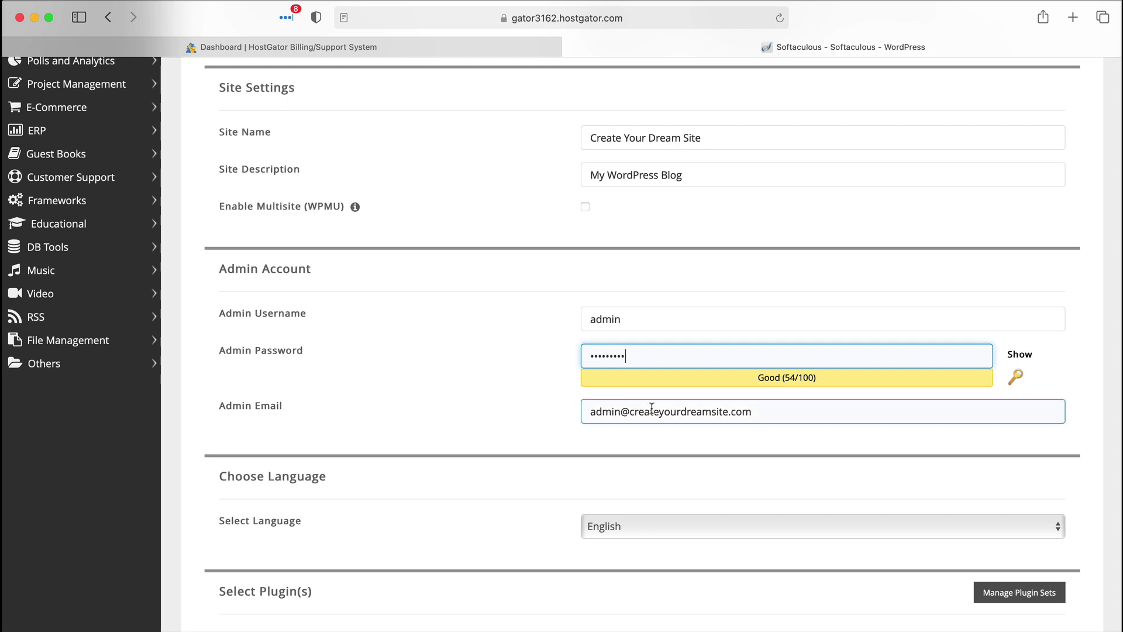
click(700, 415)
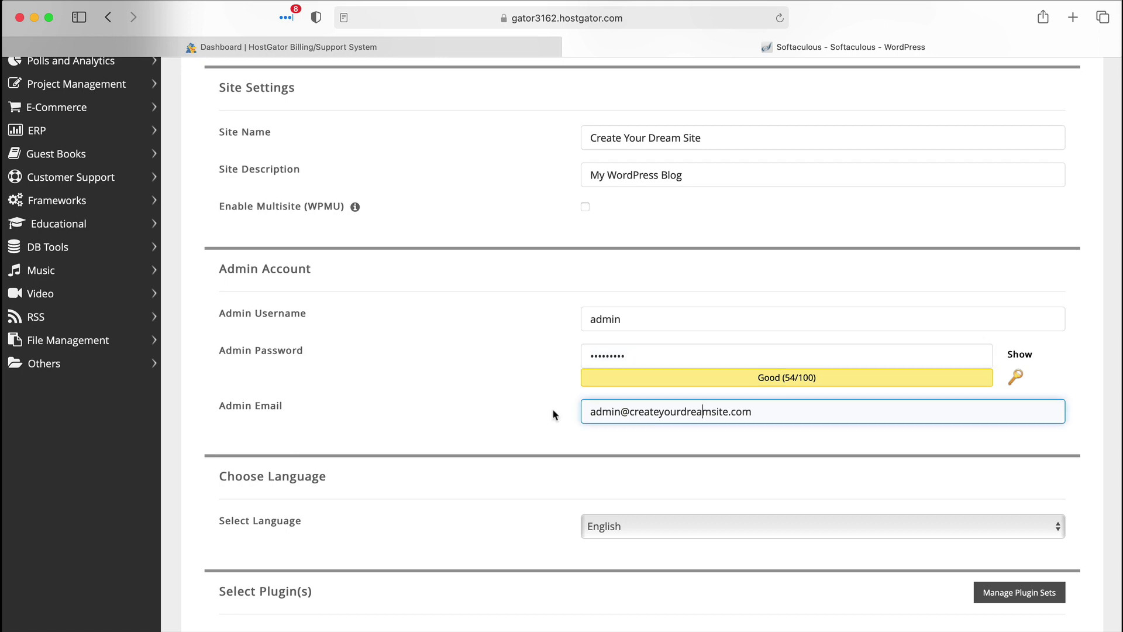
scroll(552, 414, down, 12)
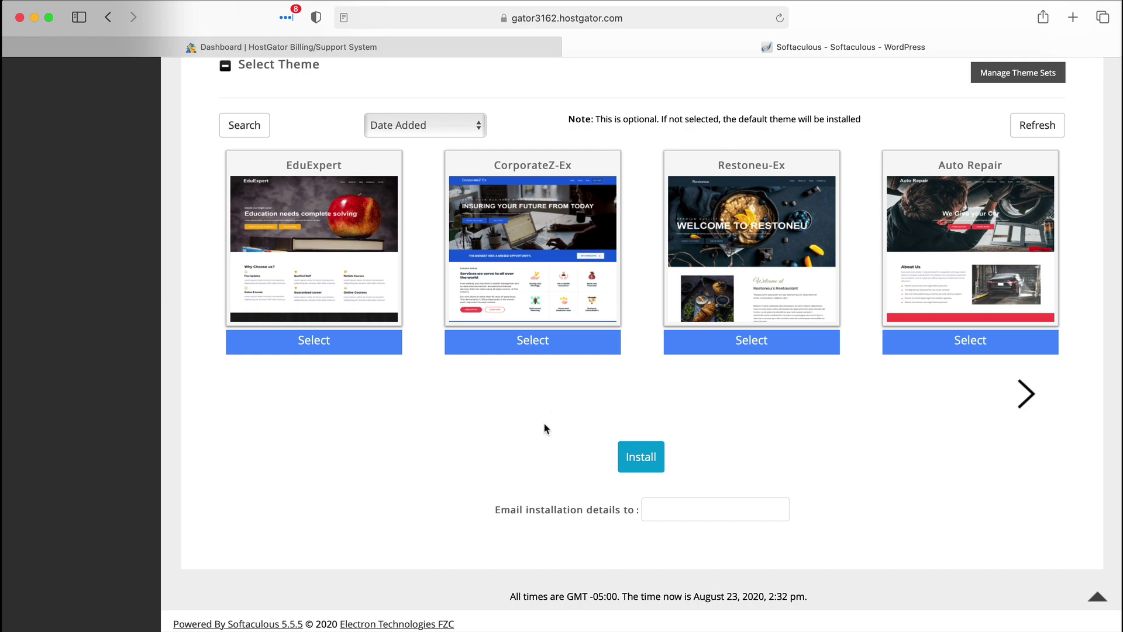
scroll(542, 422, up, 12)
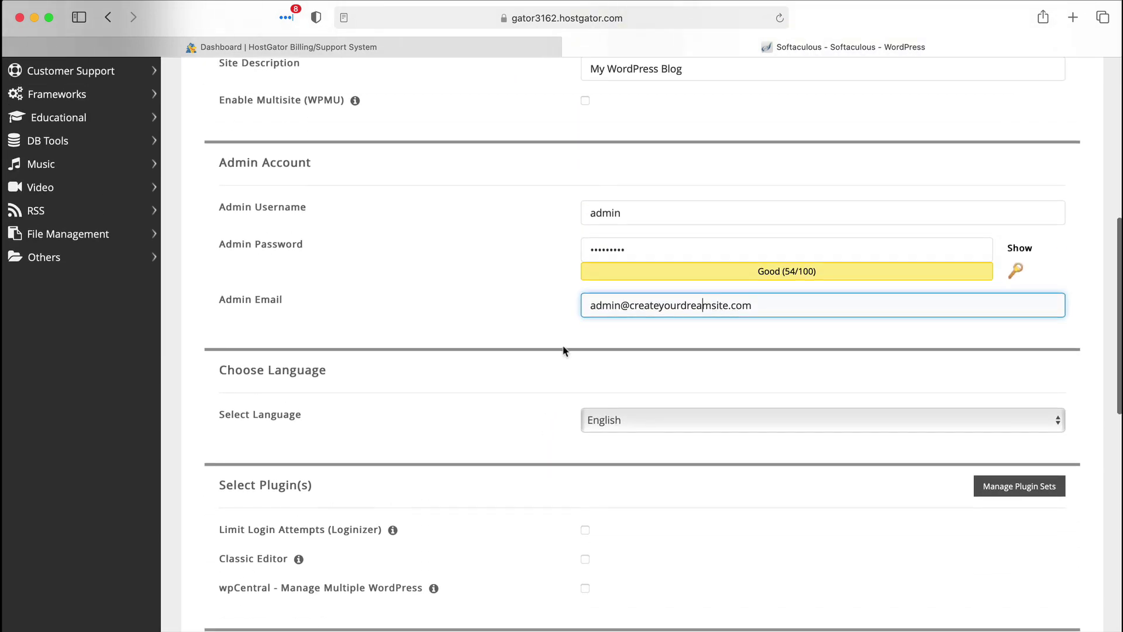
scroll(644, 256, down, 8)
scroll(643, 257, down, 3)
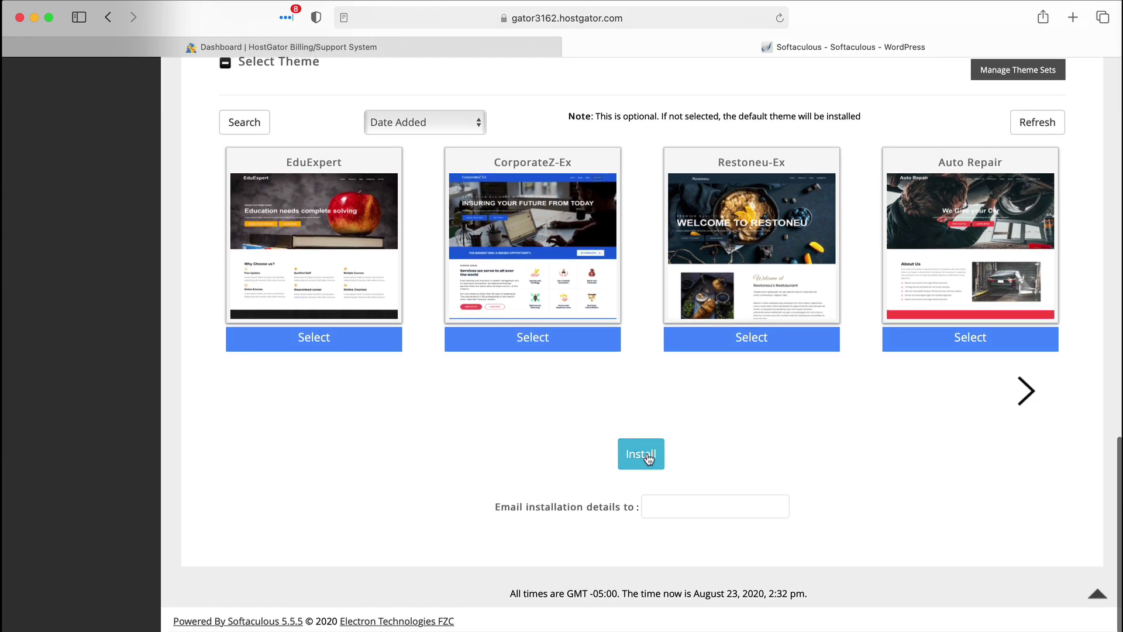
click(647, 458)
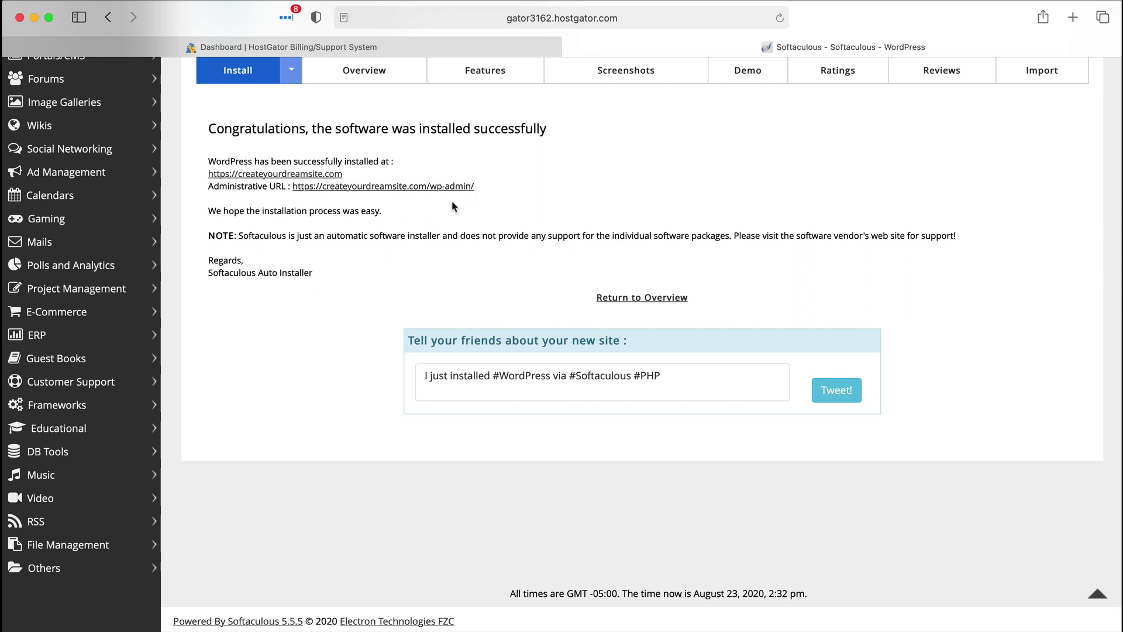
click(434, 187)
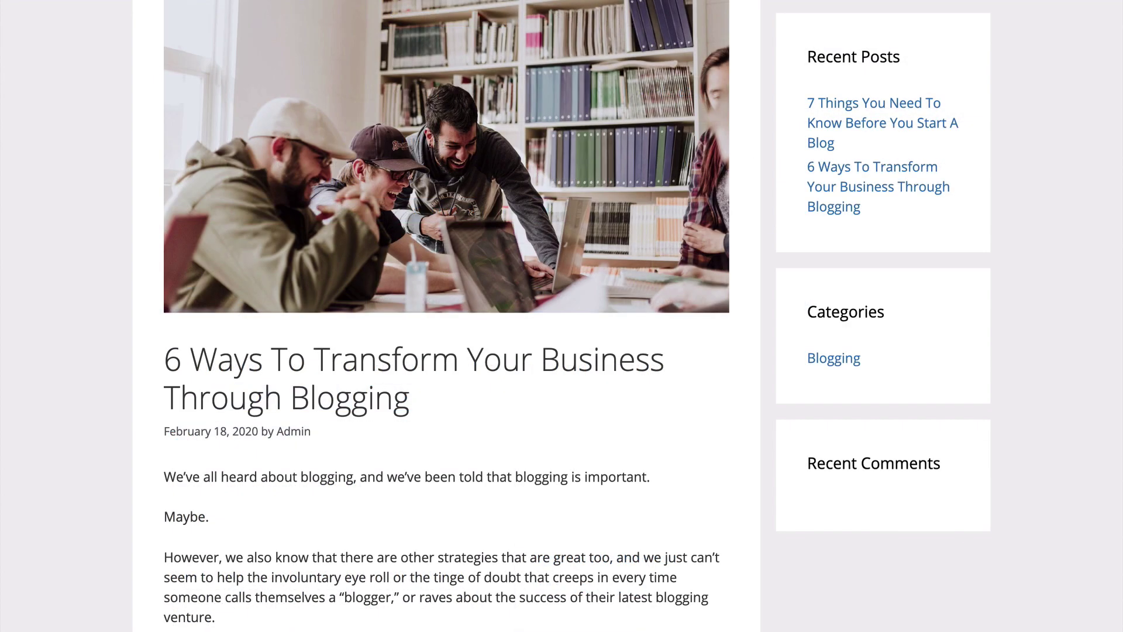
Read through the blog post "6 Ways To Transform Your Business Through Blogging" and its sidebar.
scroll(562, 316, down, 4)
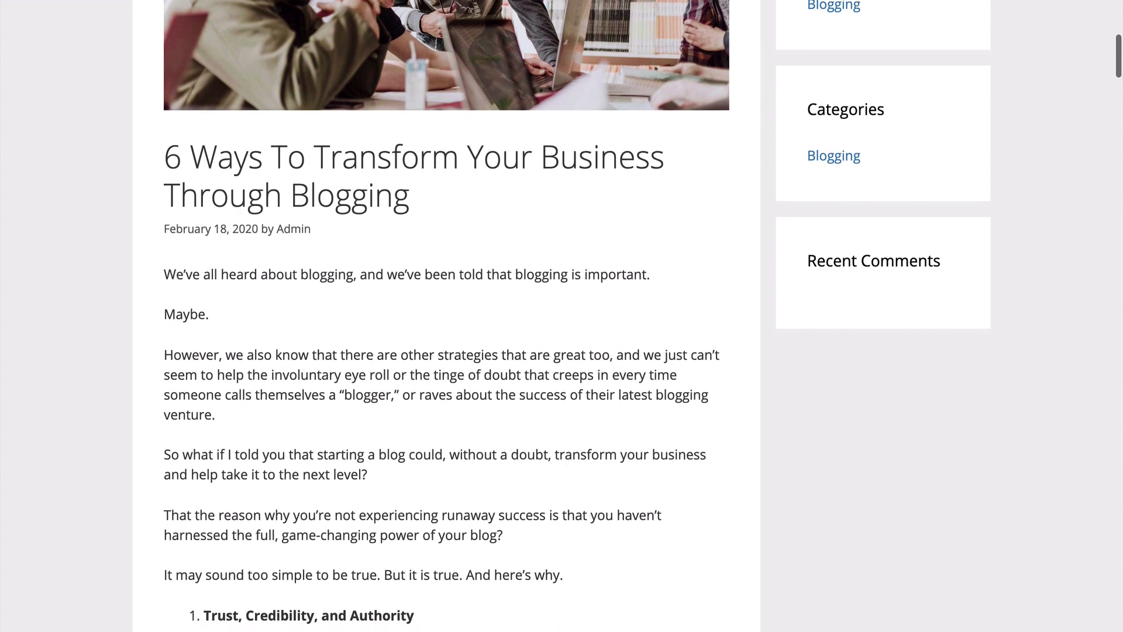
scroll(562, 316, down, 5)
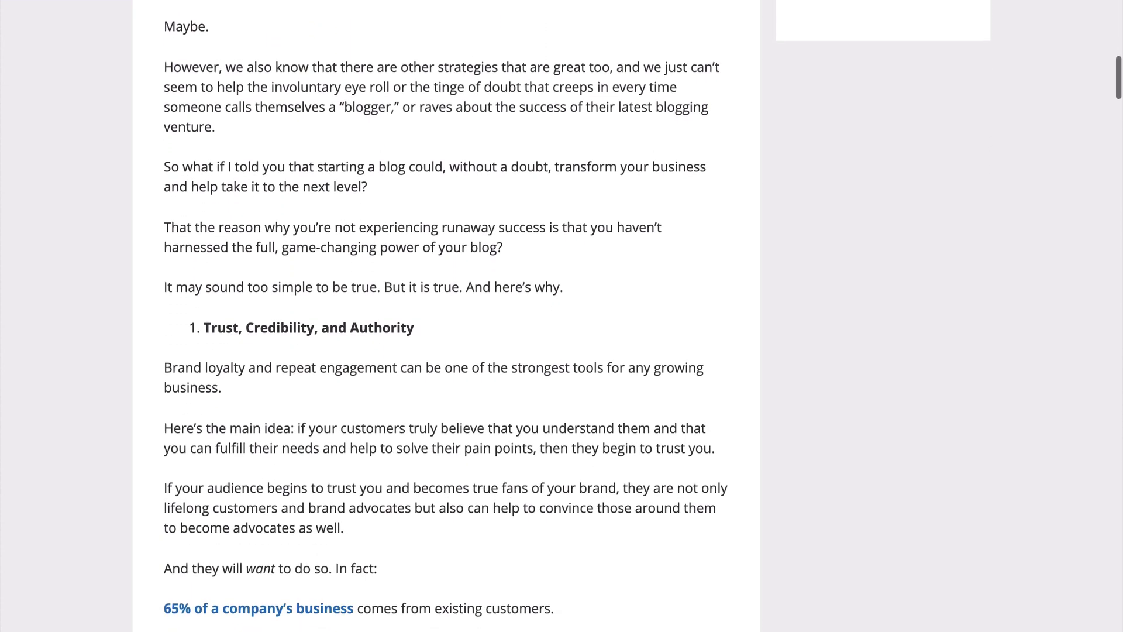
scroll(562, 316, down, 5)
scroll(561, 316, up, 10)
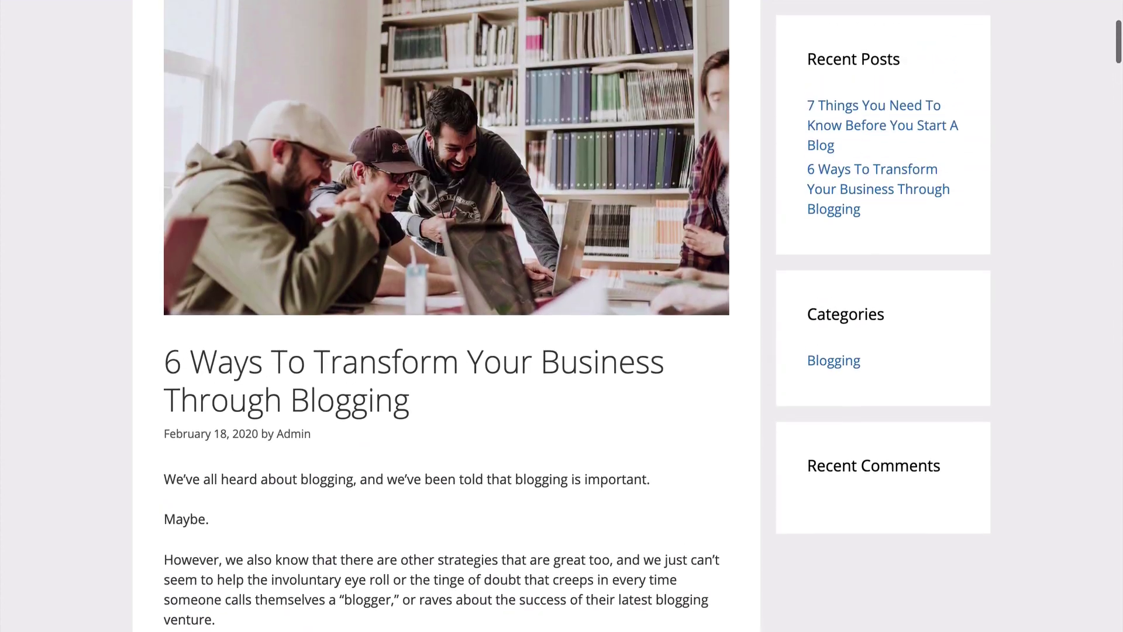
scroll(577, 312, up, 2)
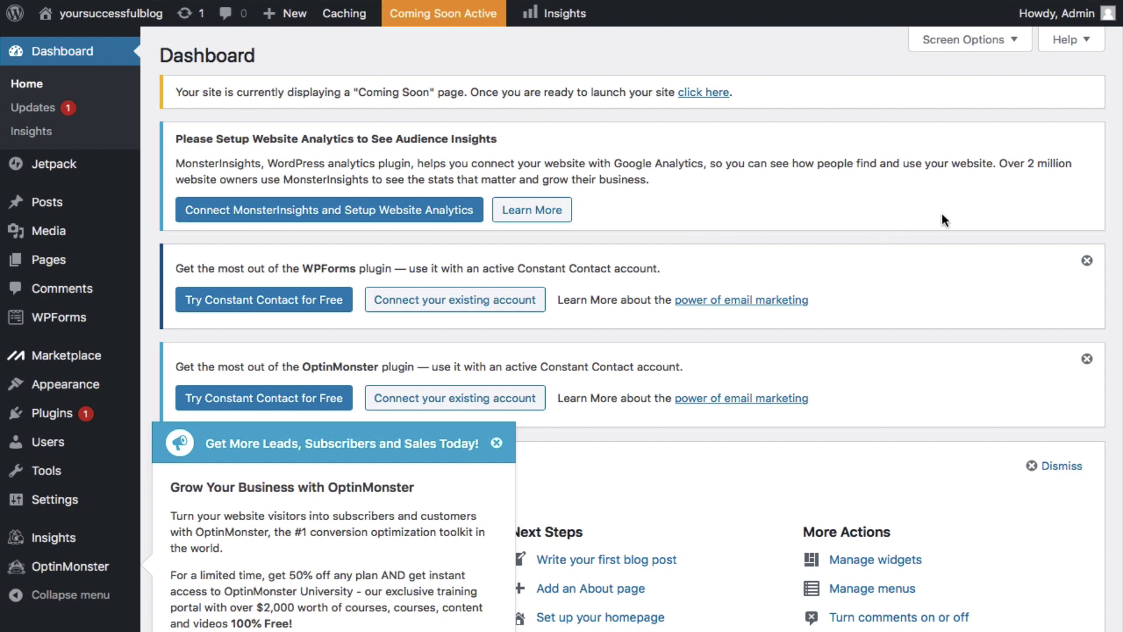
Dismiss the WPForms and OptinMonster notices, the OptinMonster pop-up and the Welcome to WordPress panel on the dashboard.
click(1087, 263)
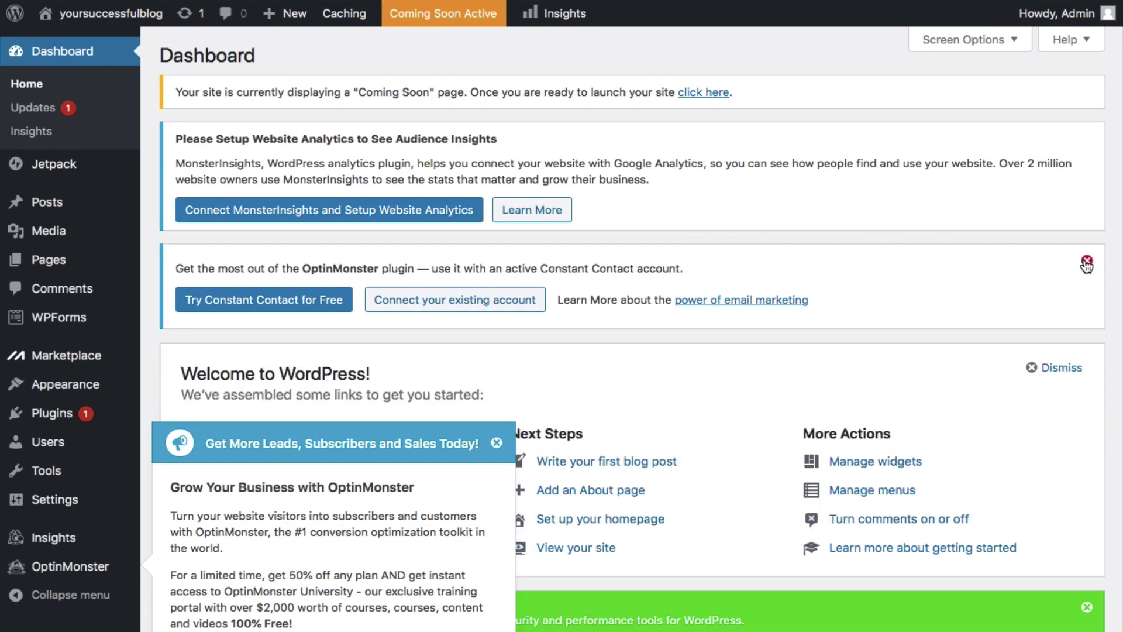
scroll(879, 267, down, 3)
scroll(940, 231, up, 2)
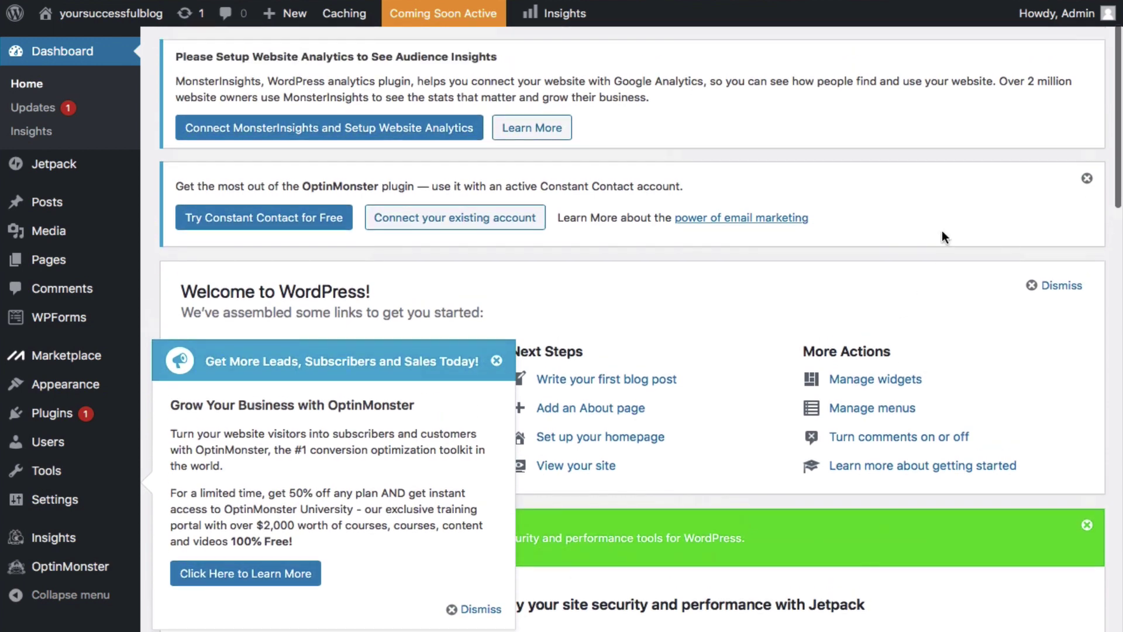
click(1086, 223)
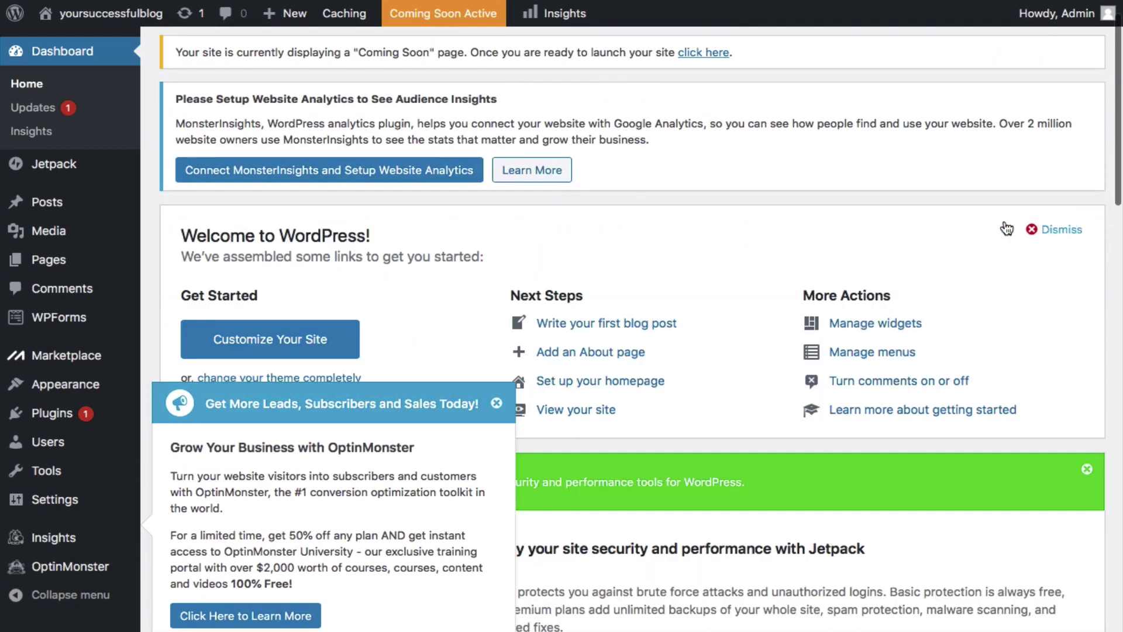
click(496, 403)
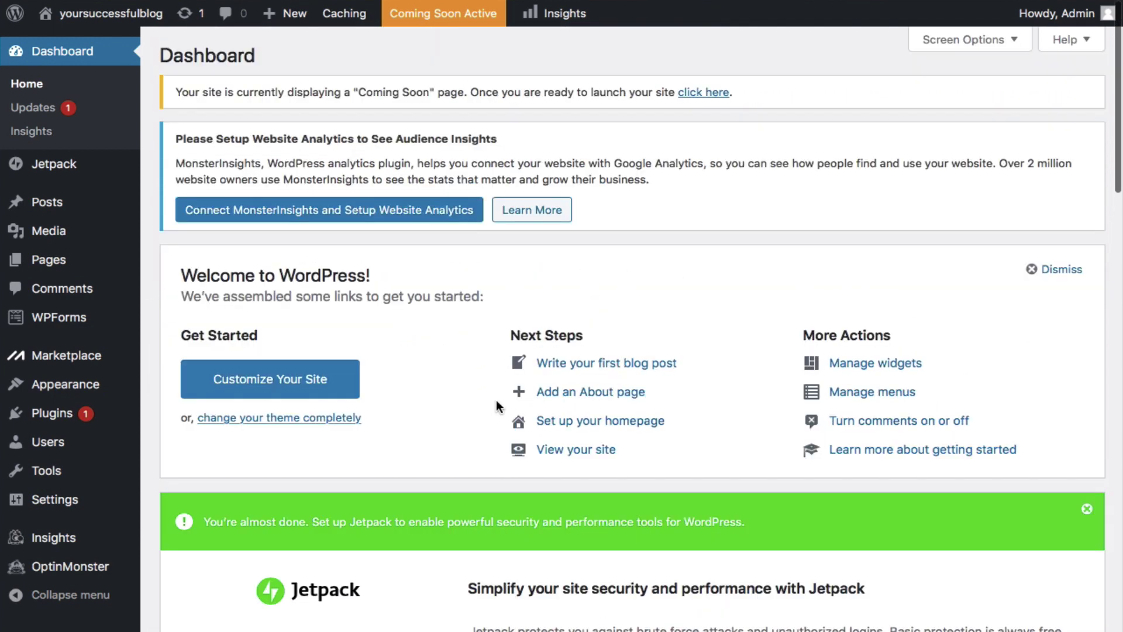
scroll(682, 323, down, 2)
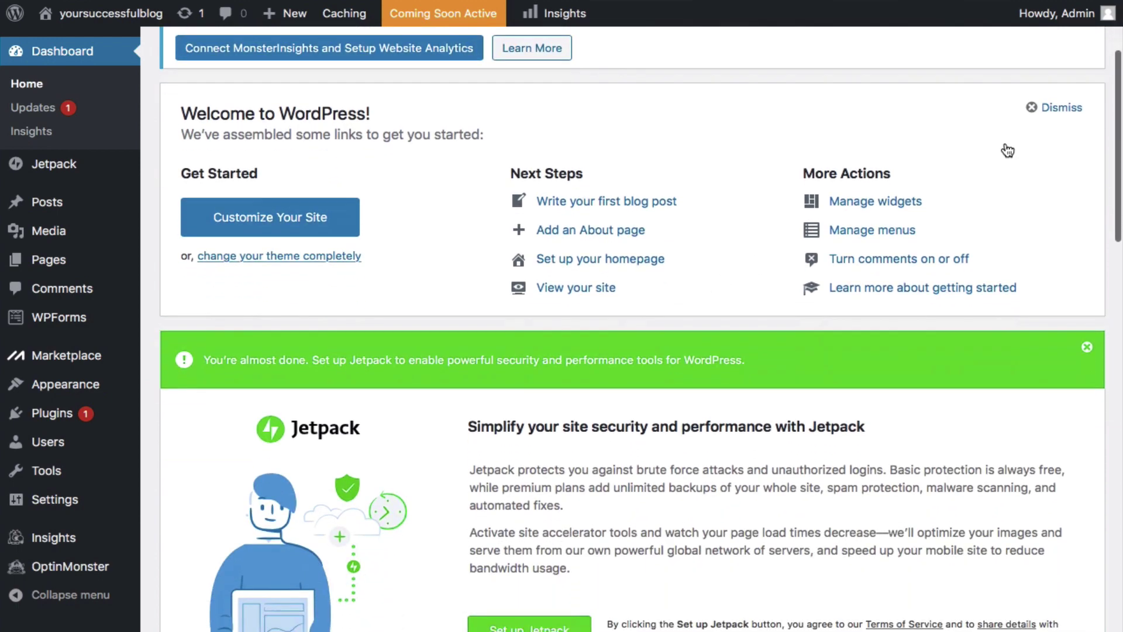
click(1031, 109)
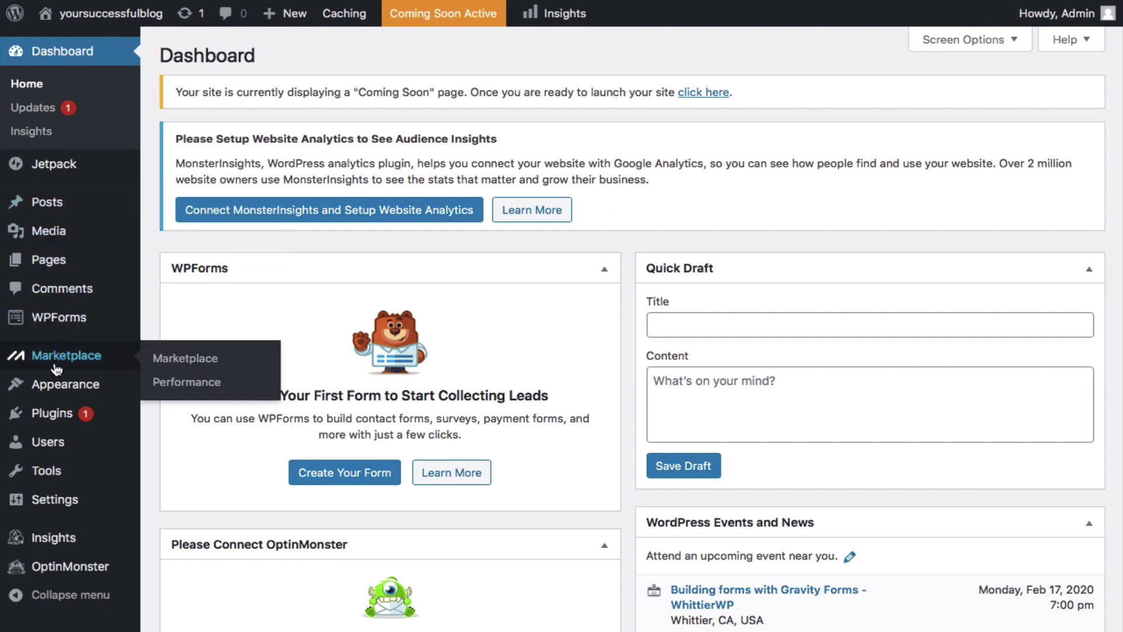
Open the site's front page in a new browser tab to preview it, and return to the dashboard.
mouse_move(46, 444)
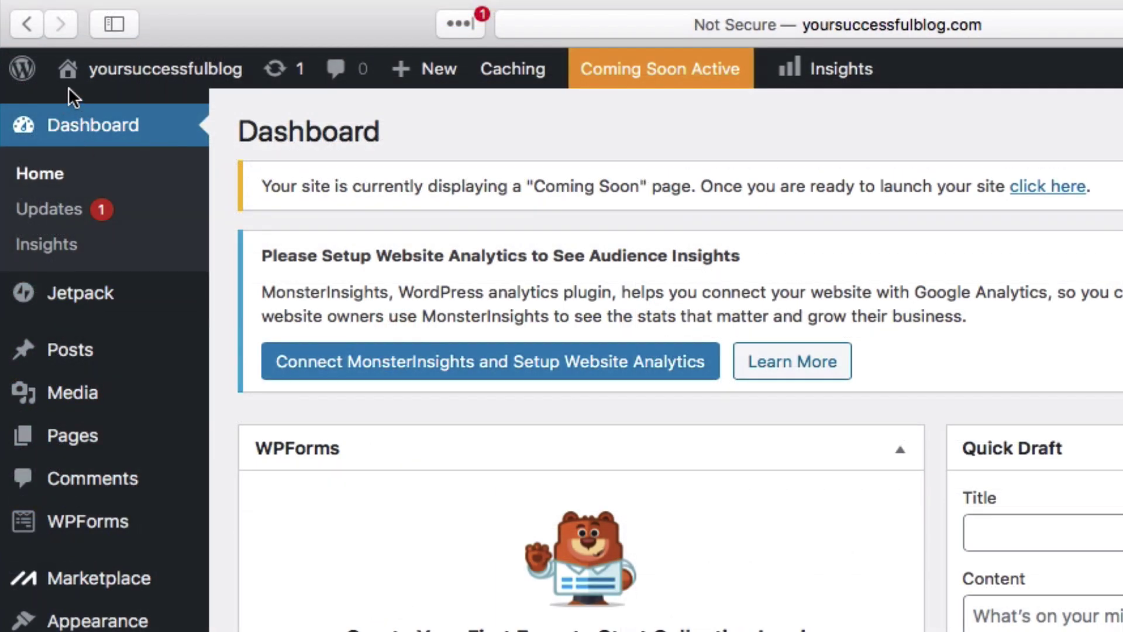
mouse_move(47, 17)
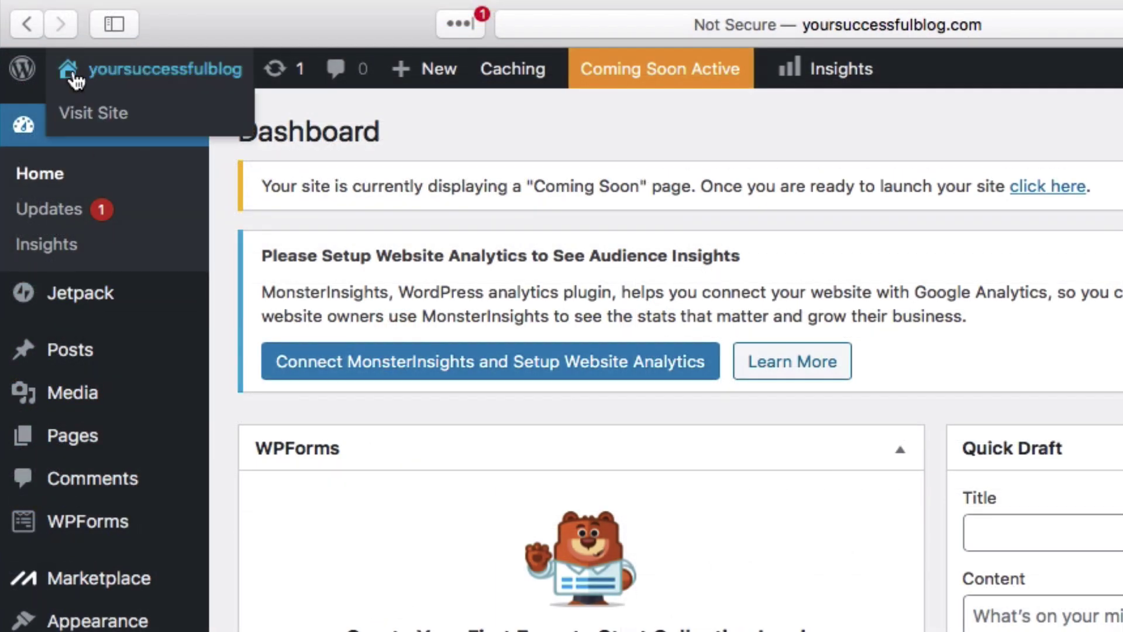
right_click(73, 75)
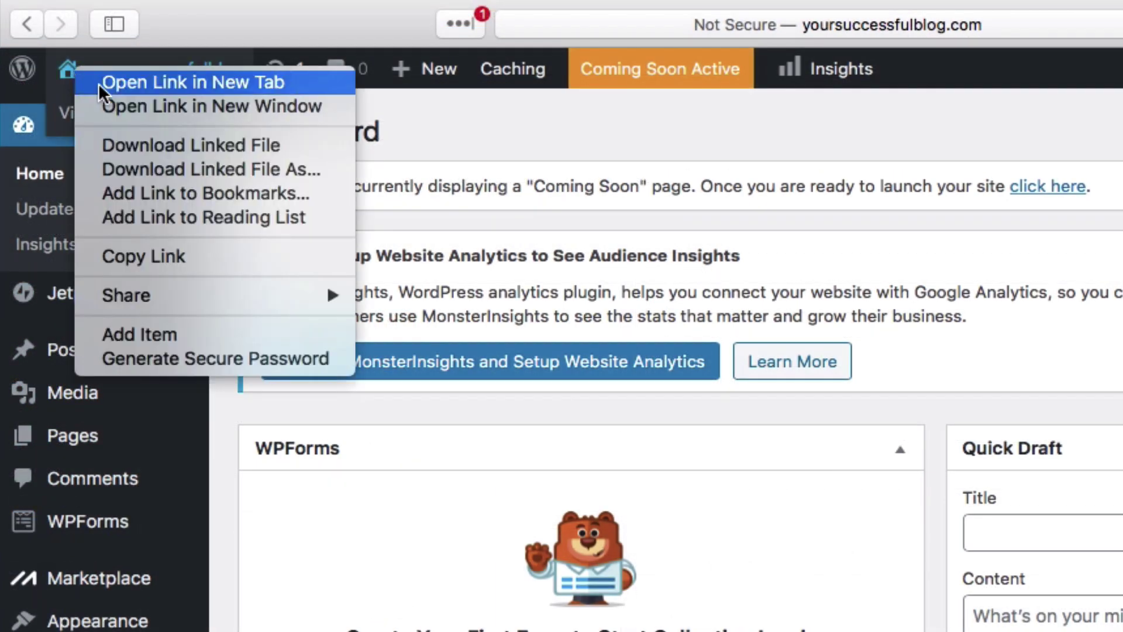
click(98, 83)
click(953, 66)
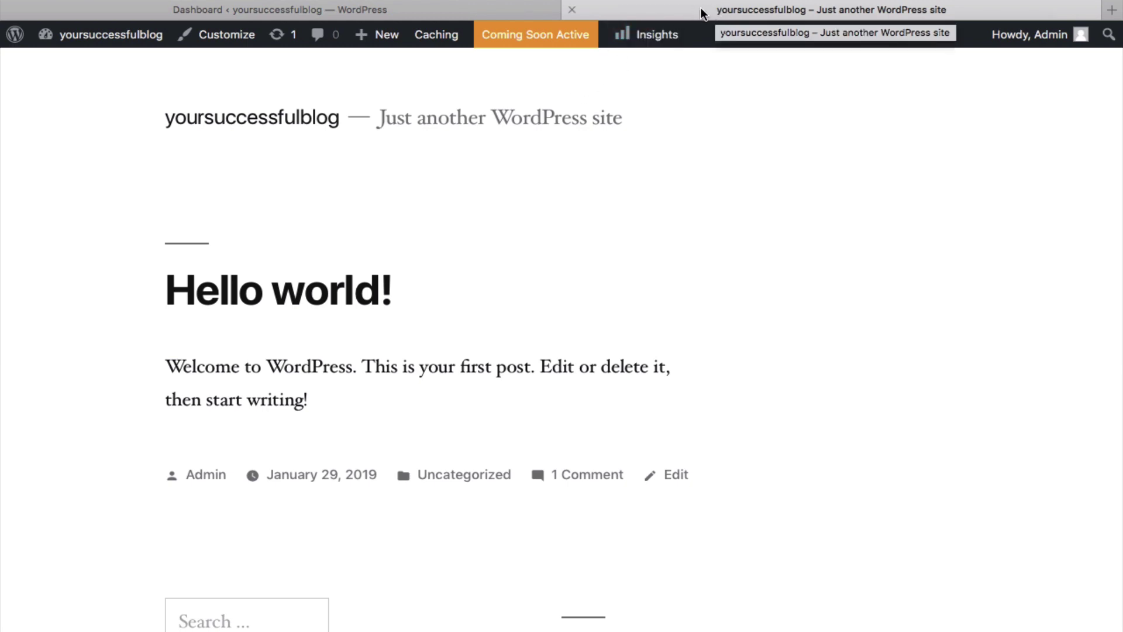
click(401, 10)
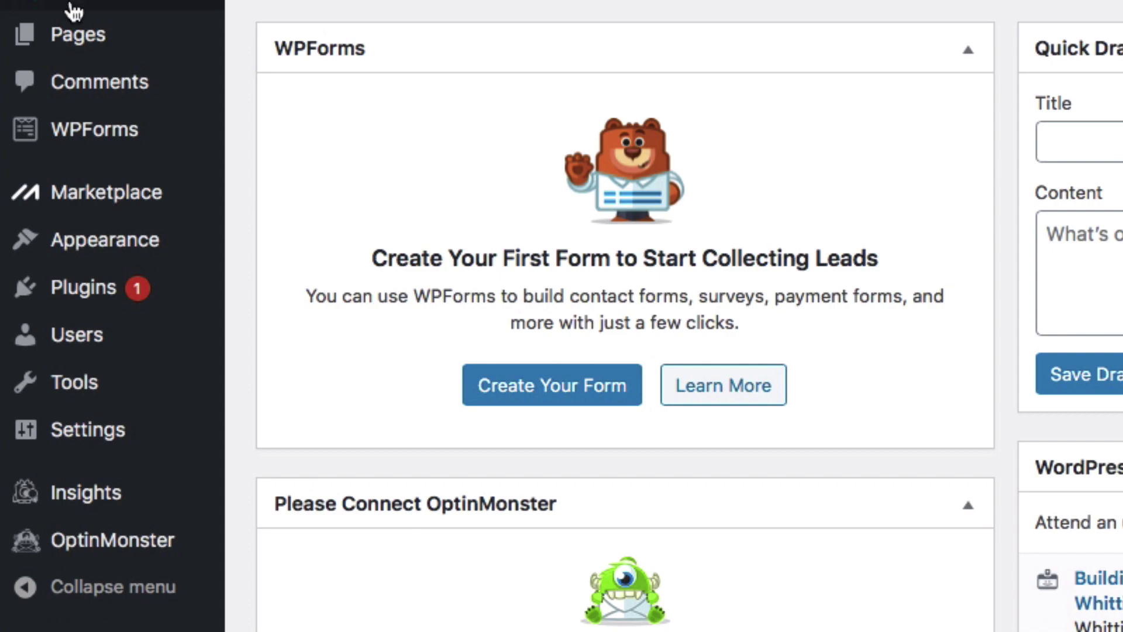
Open the permalink settings and choose the Post name structure.
mouse_move(99, 436)
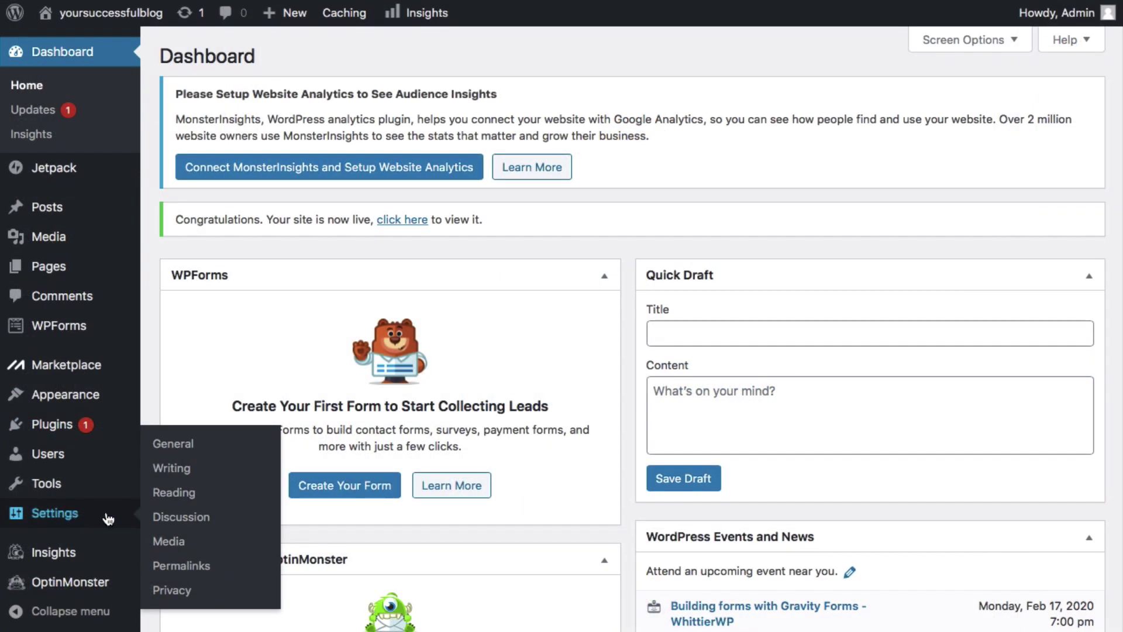
click(184, 565)
scroll(296, 452, down, 4)
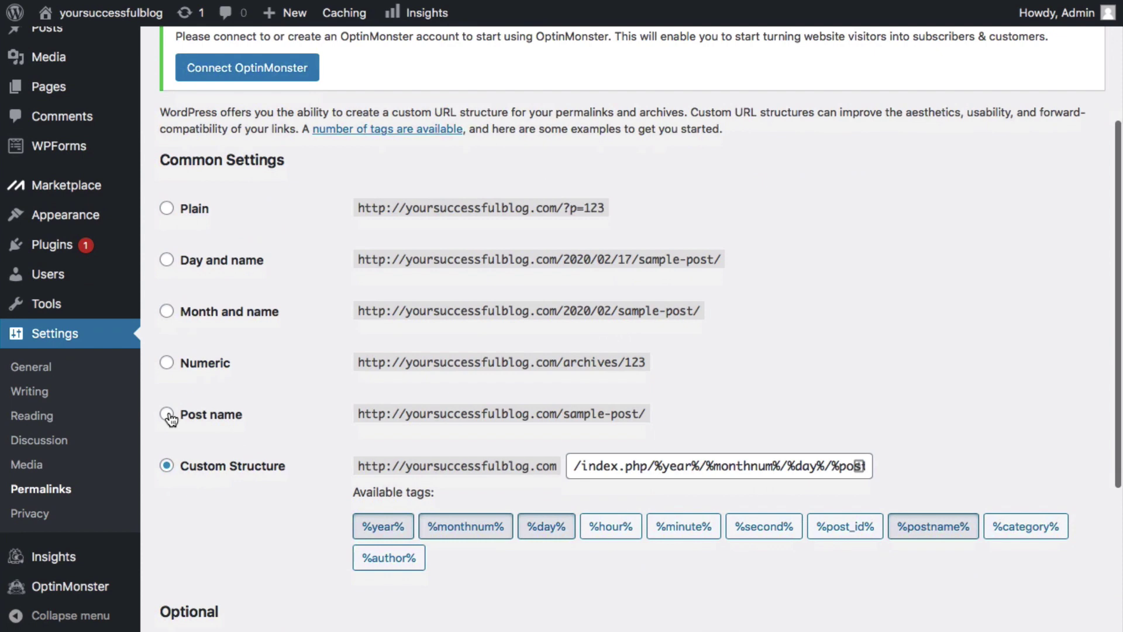
click(168, 415)
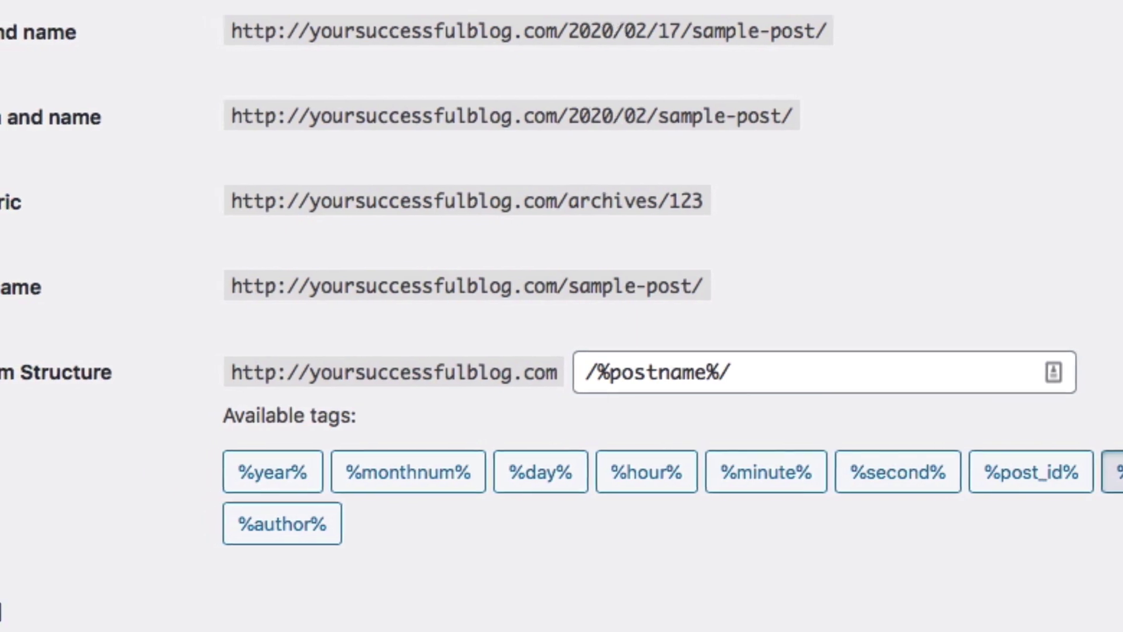
click(13, 287)
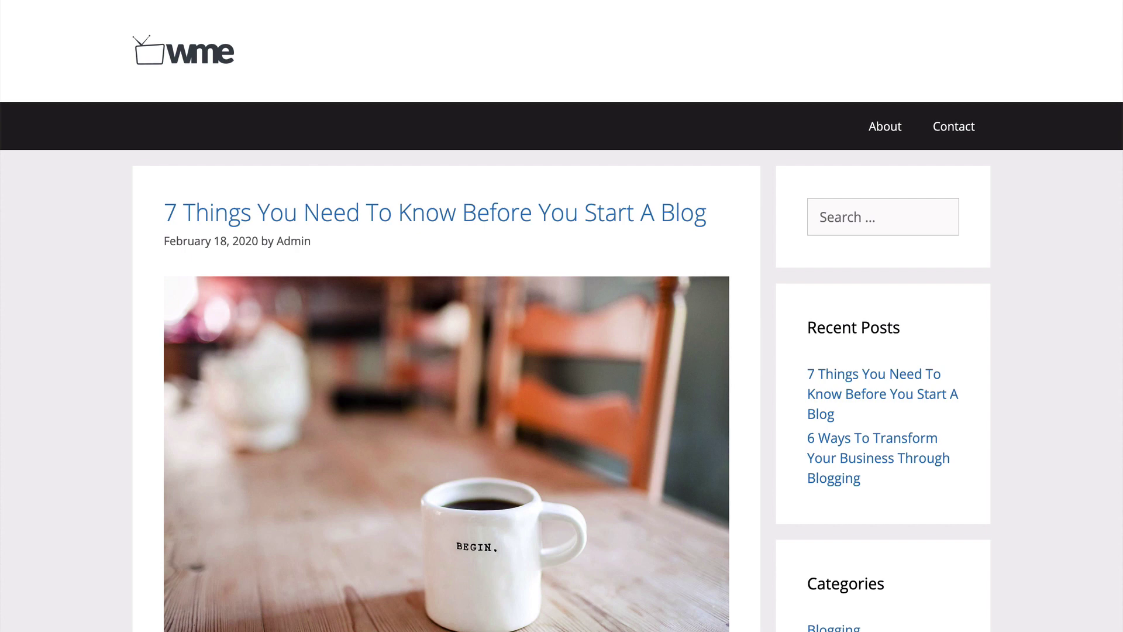
Look through the example blog's home page, starting from the post "7 Things You Need To Know Before You Start A Blog".
scroll(562, 316, down, 5)
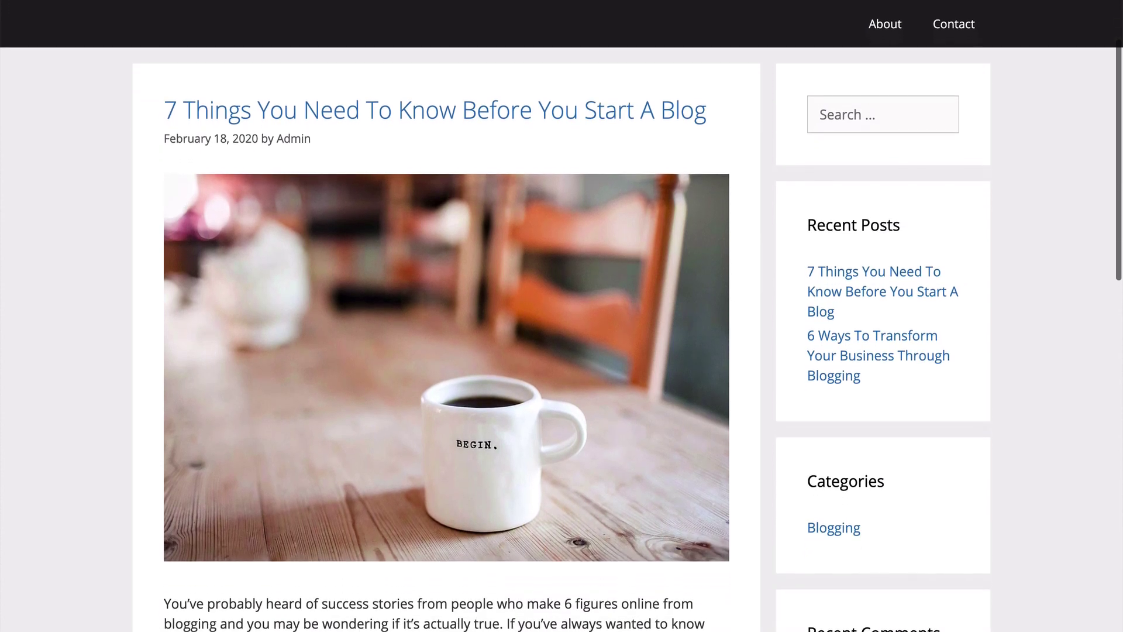
scroll(562, 316, down, 3)
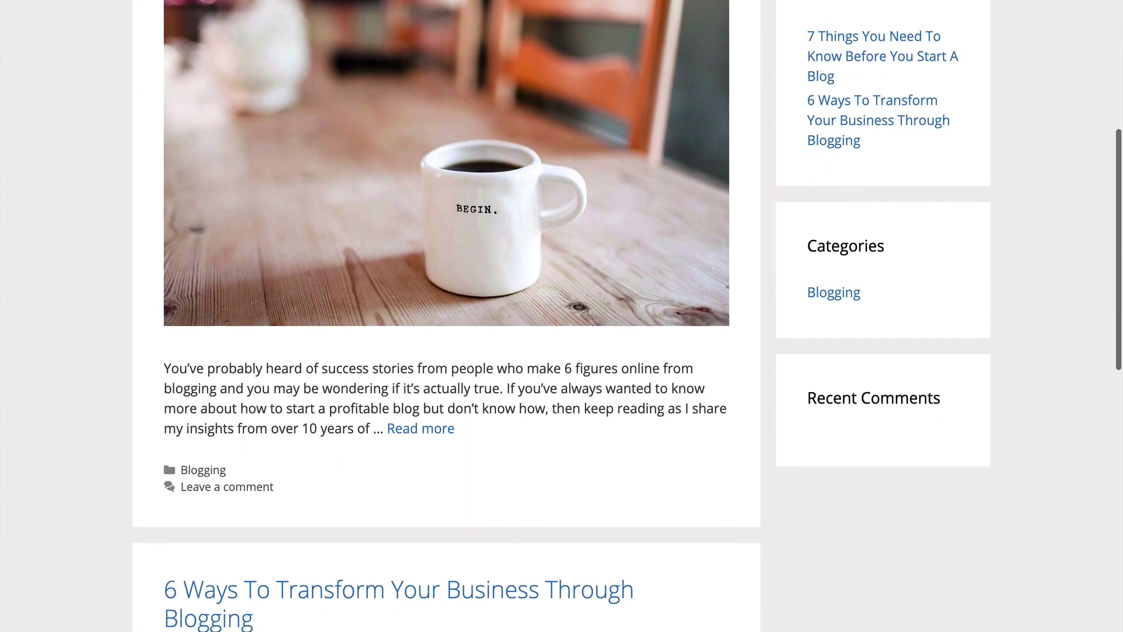
scroll(562, 316, down, 7)
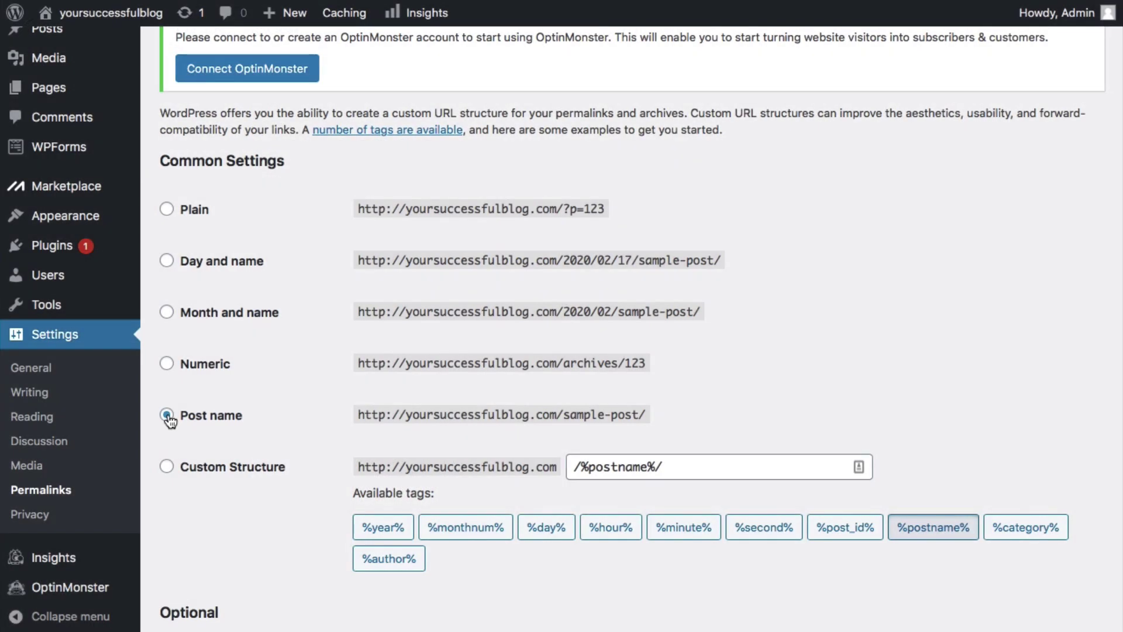
Save the permalink settings with the Post name structure.
scroll(169, 420, down, 5)
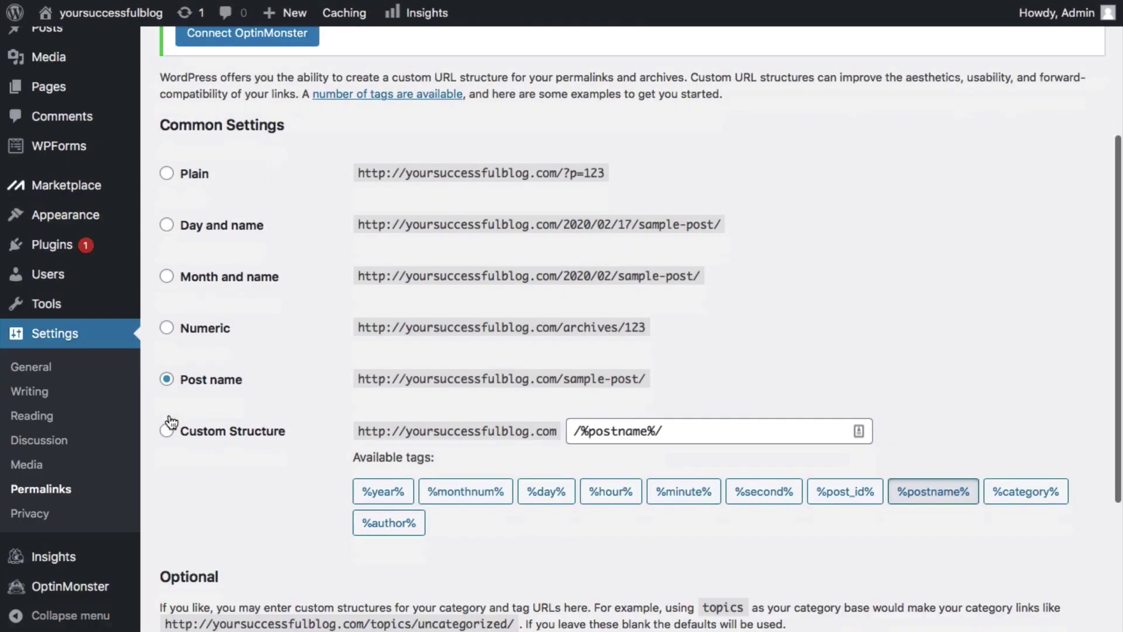
click(186, 549)
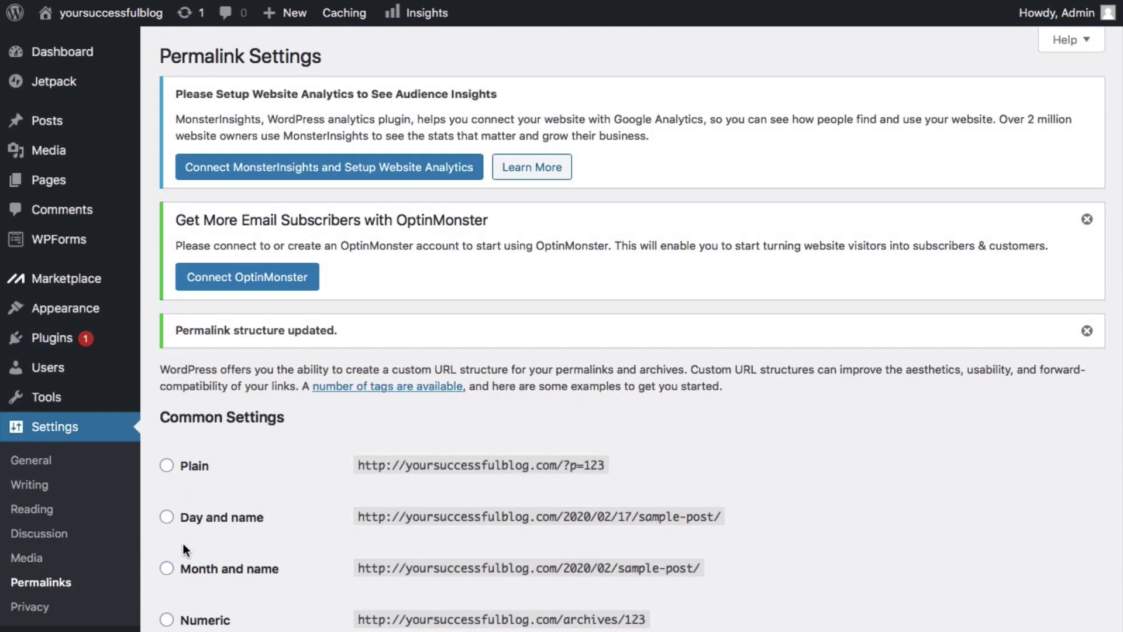
Open the general settings and replace the site title with "WME".
click(45, 464)
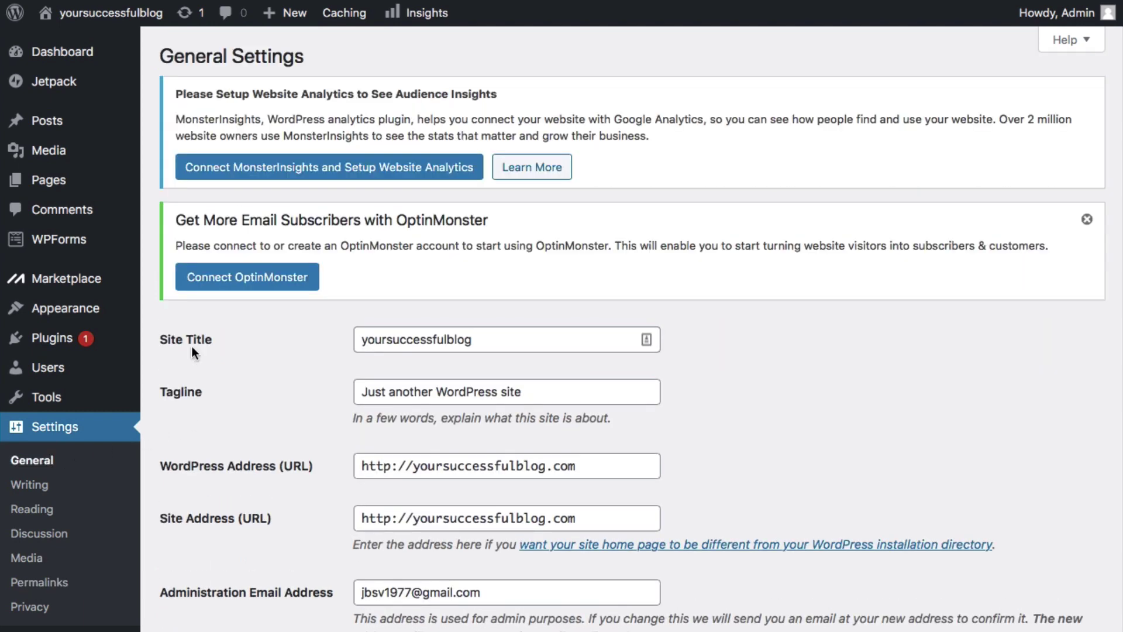
click(405, 340)
double_click(404, 339)
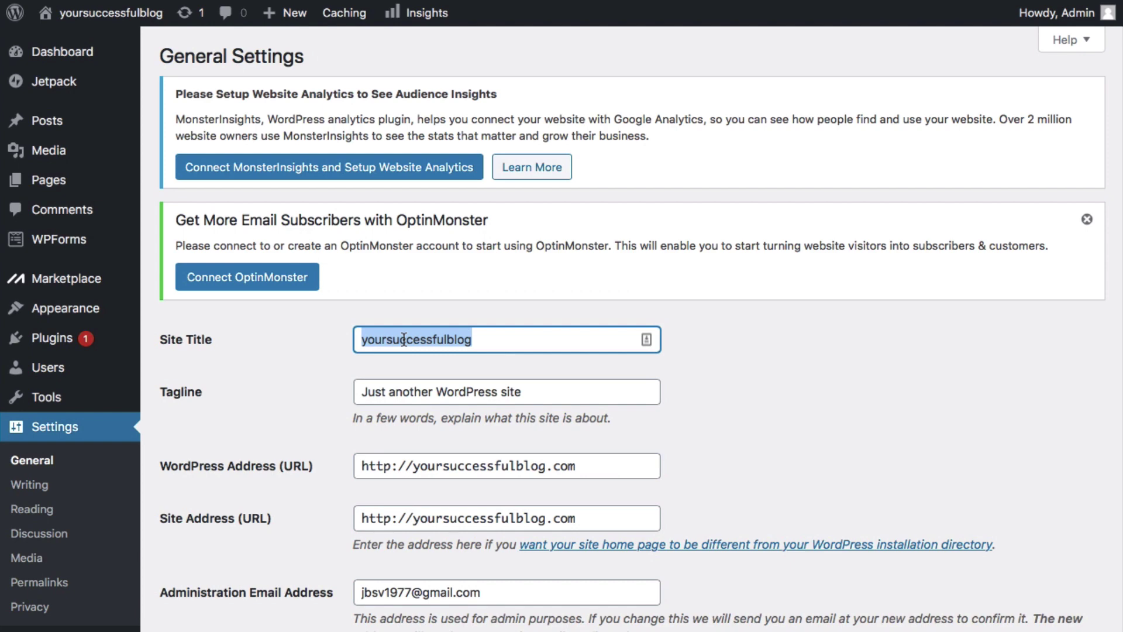
key(BackSpace)
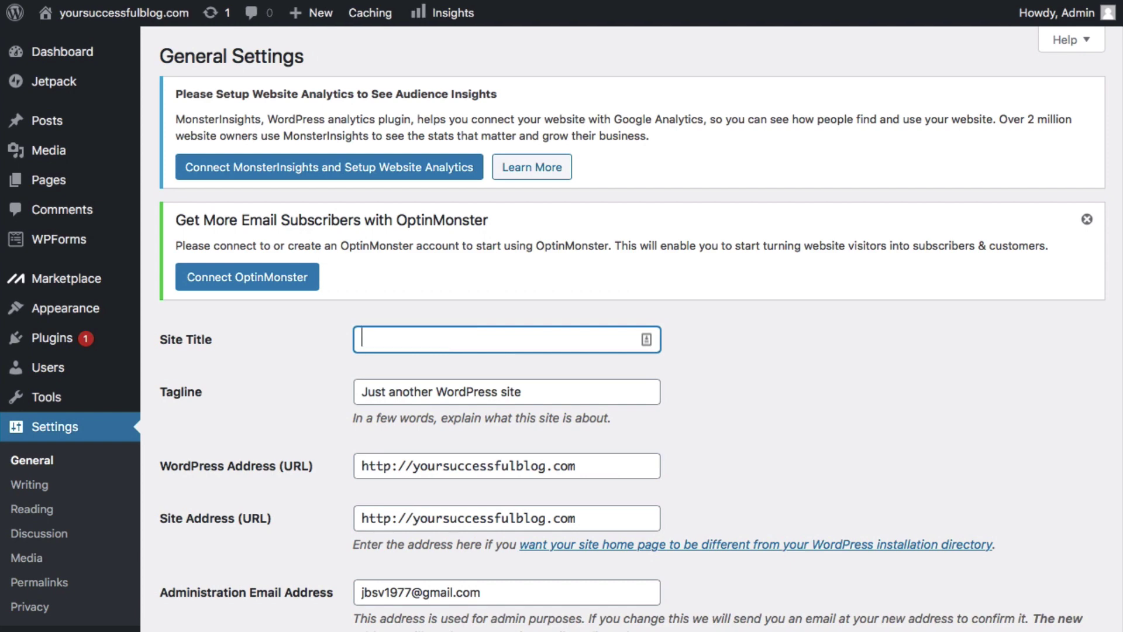
text(Wme)
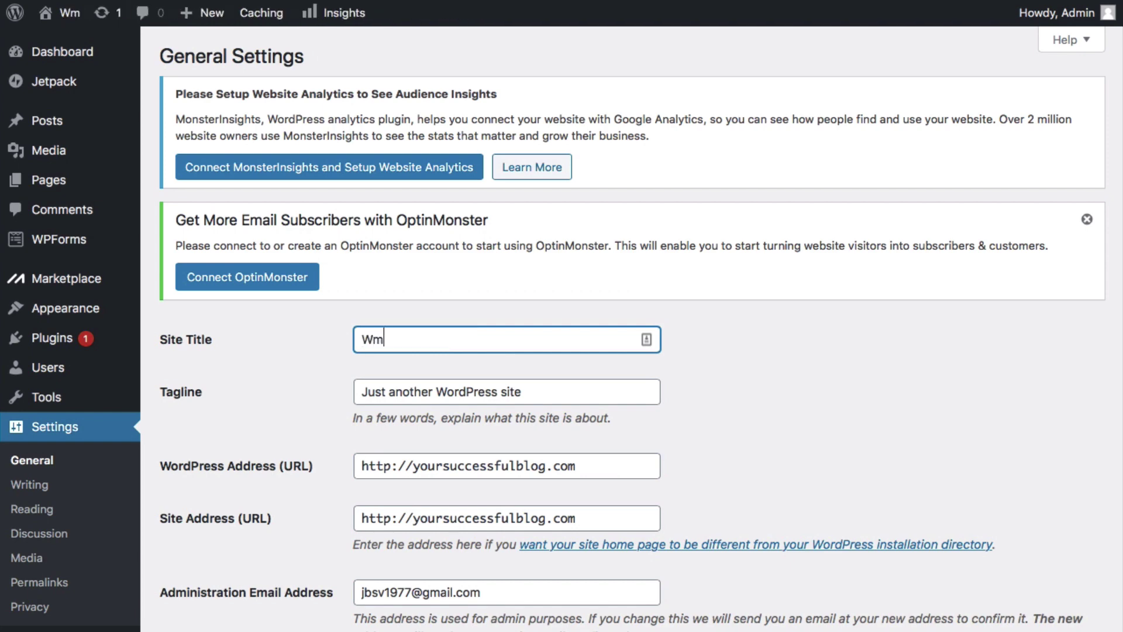
key(BackSpace)
key(BackSpace)
text(ME)
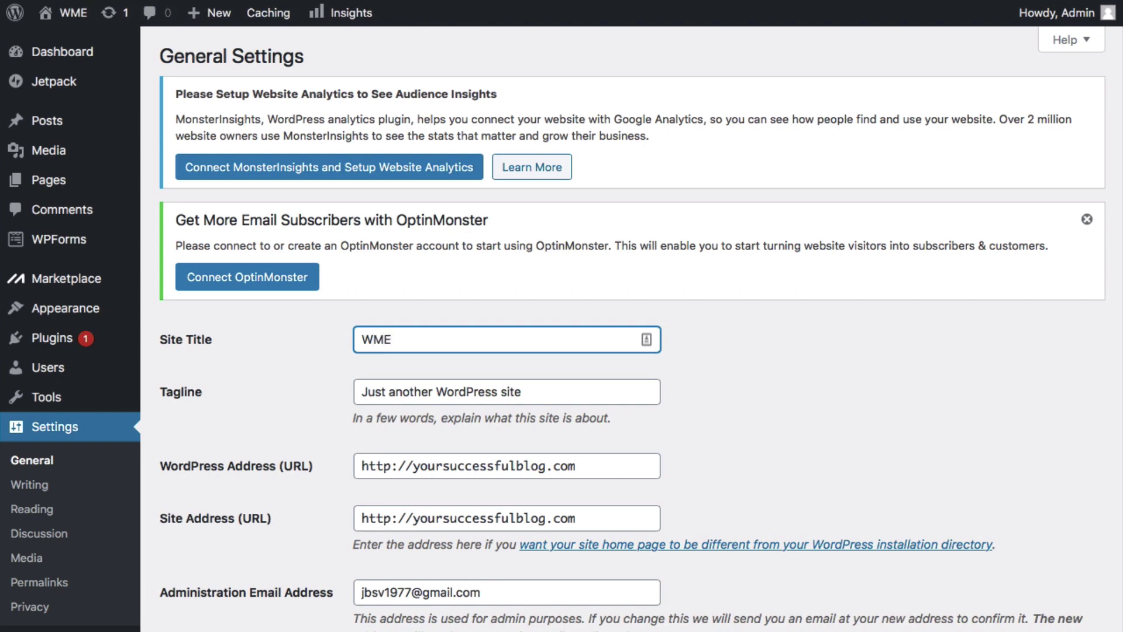
Replace the tagline with "Start A Blog That Matters" and save the general settings.
double_click(447, 391)
triple_click(447, 389)
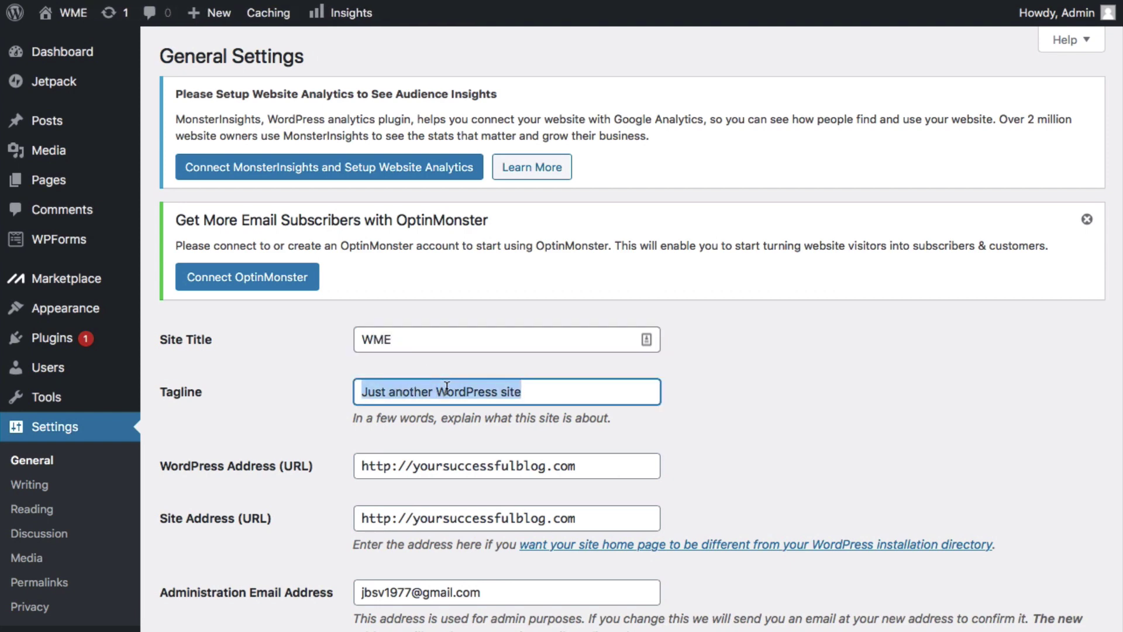
key(BackSpace)
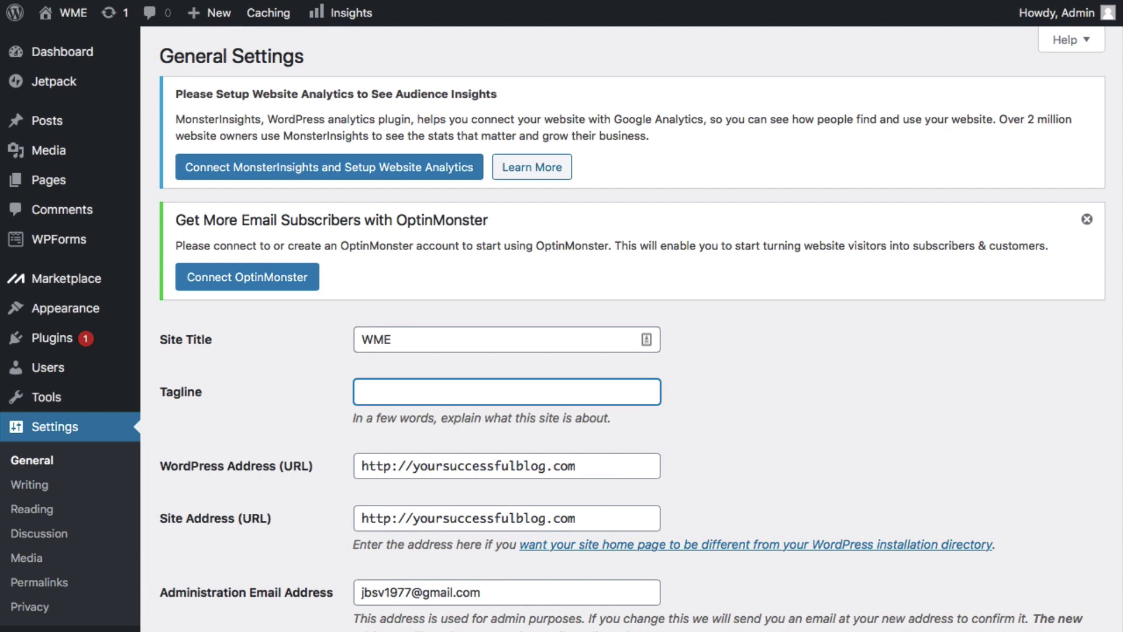
text(Start A Blog That Mat)
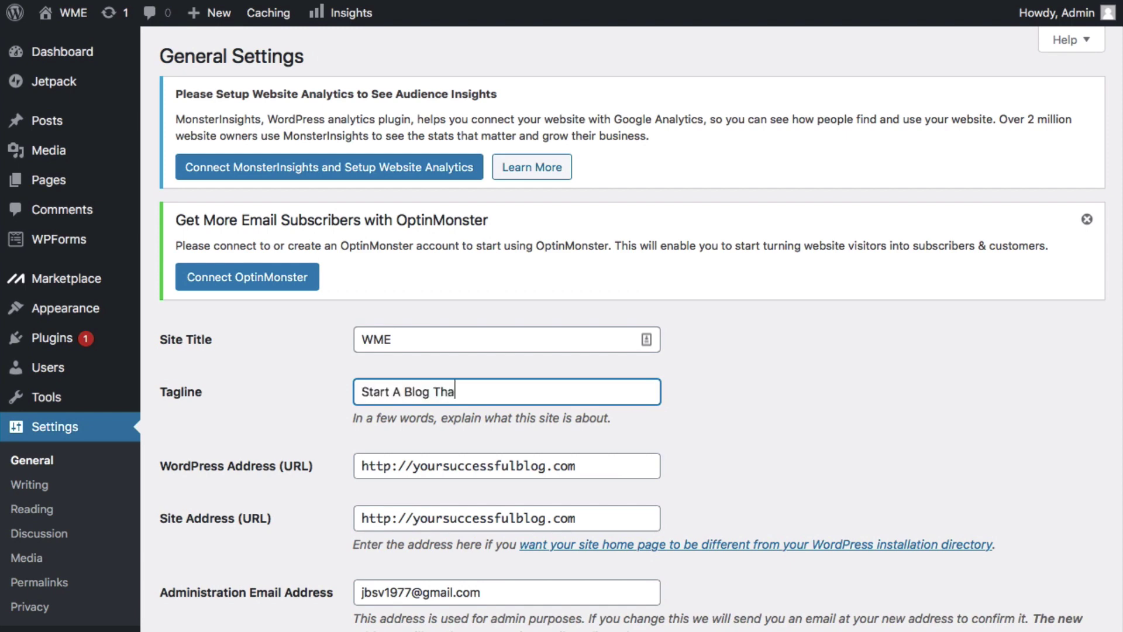
text(ters)
scroll(442, 396, down, 3)
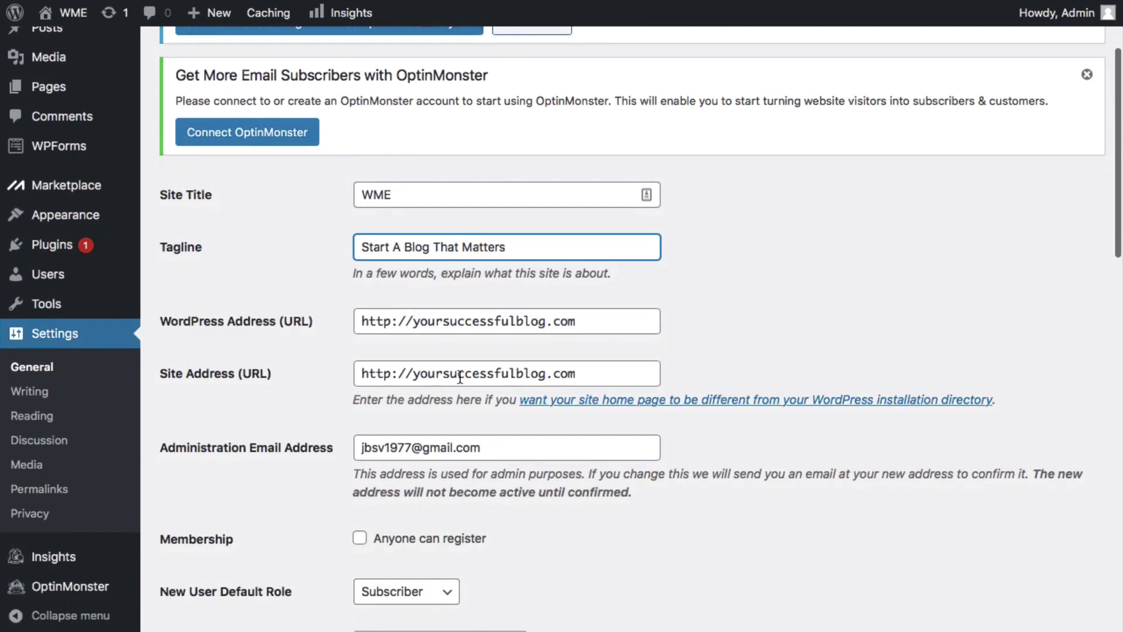
scroll(402, 378, down, 3)
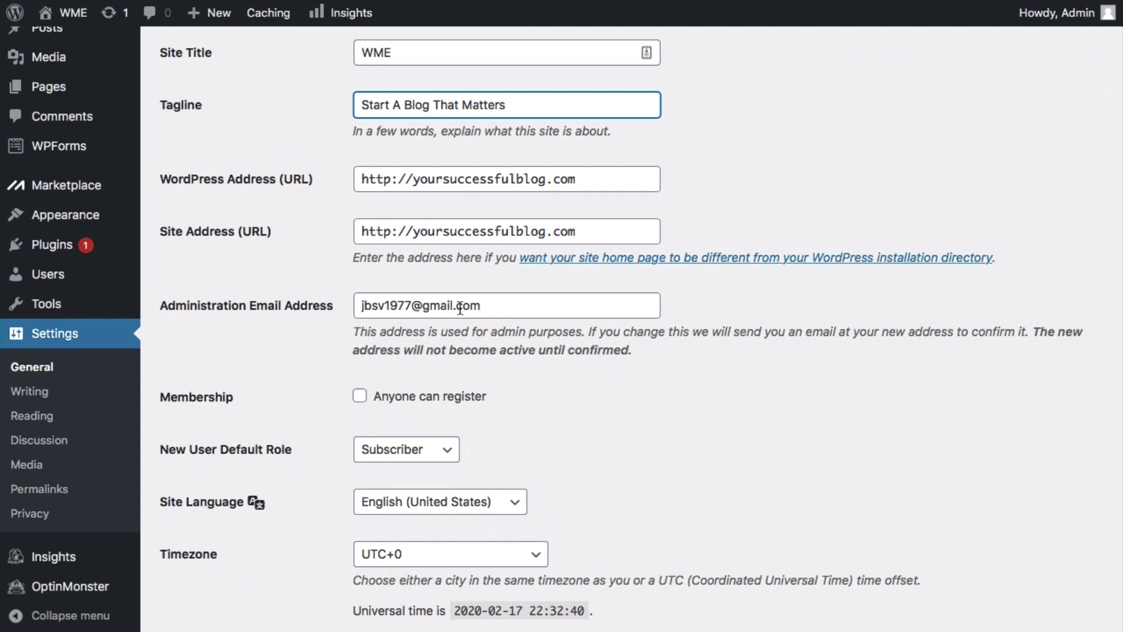
scroll(312, 319, down, 2)
scroll(311, 320, down, 20)
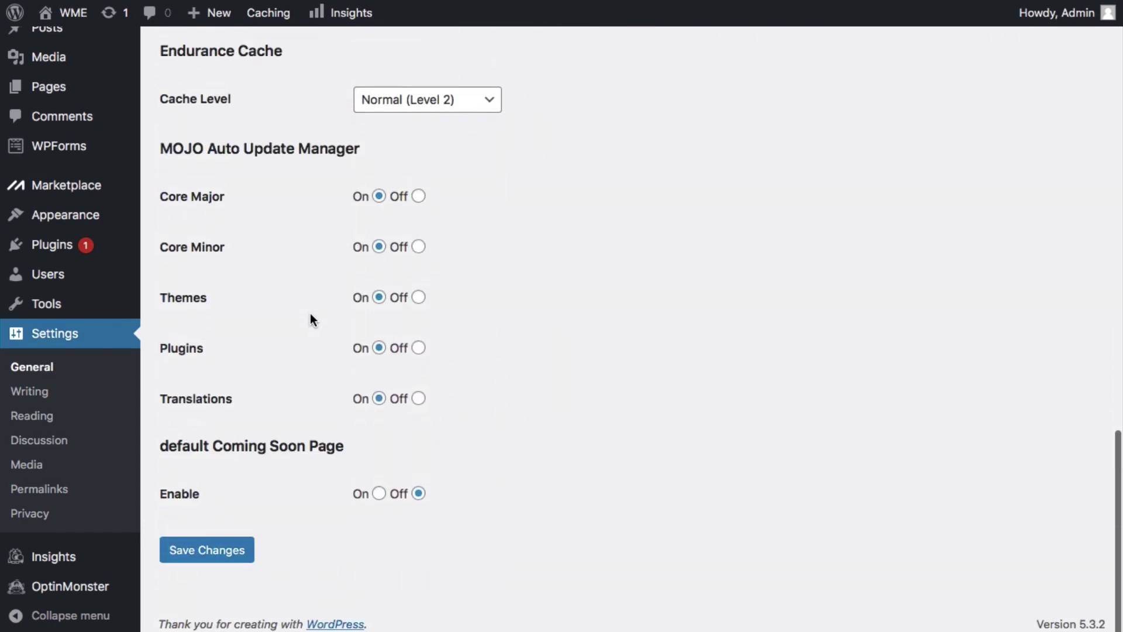
click(216, 554)
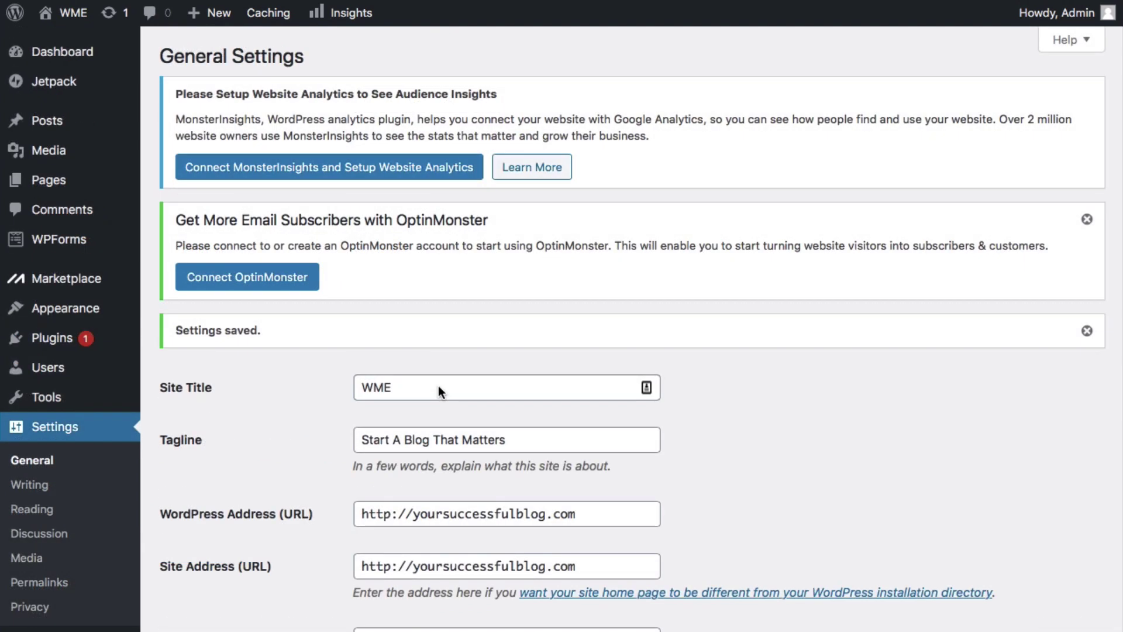
Open the list of all posts and move the "Hello world!" post to the trash.
mouse_move(56, 125)
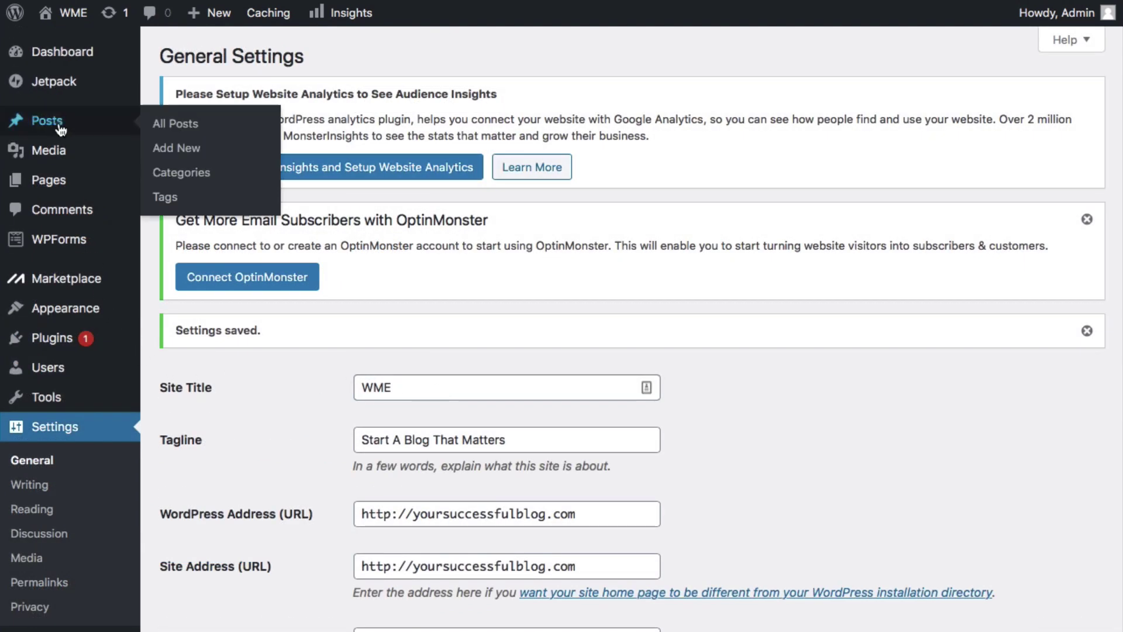
click(189, 124)
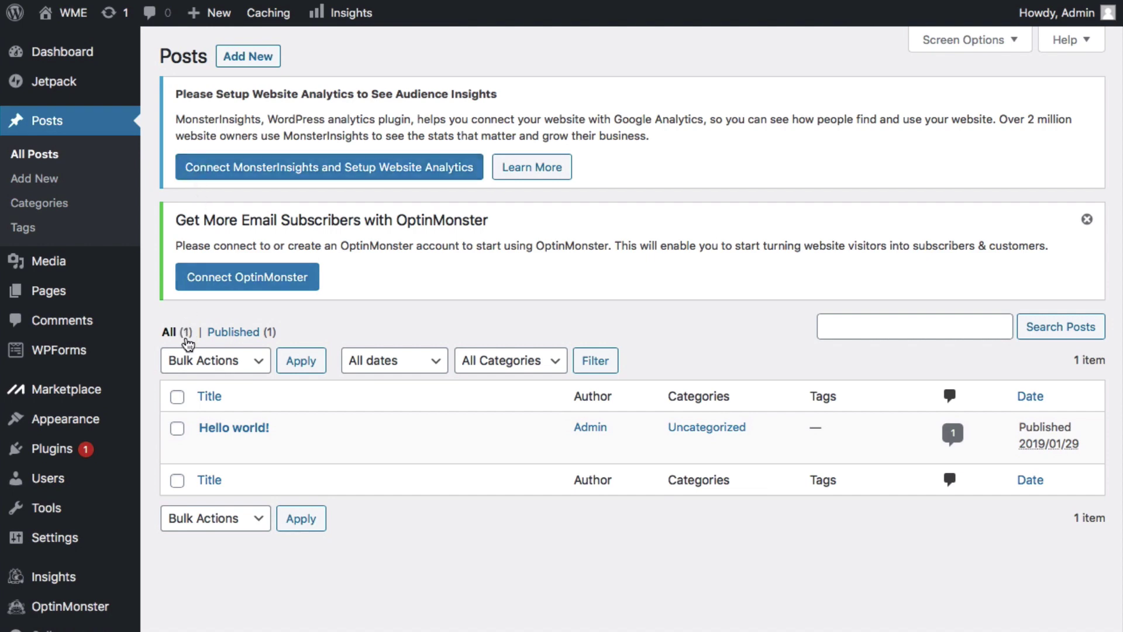
click(177, 397)
click(244, 362)
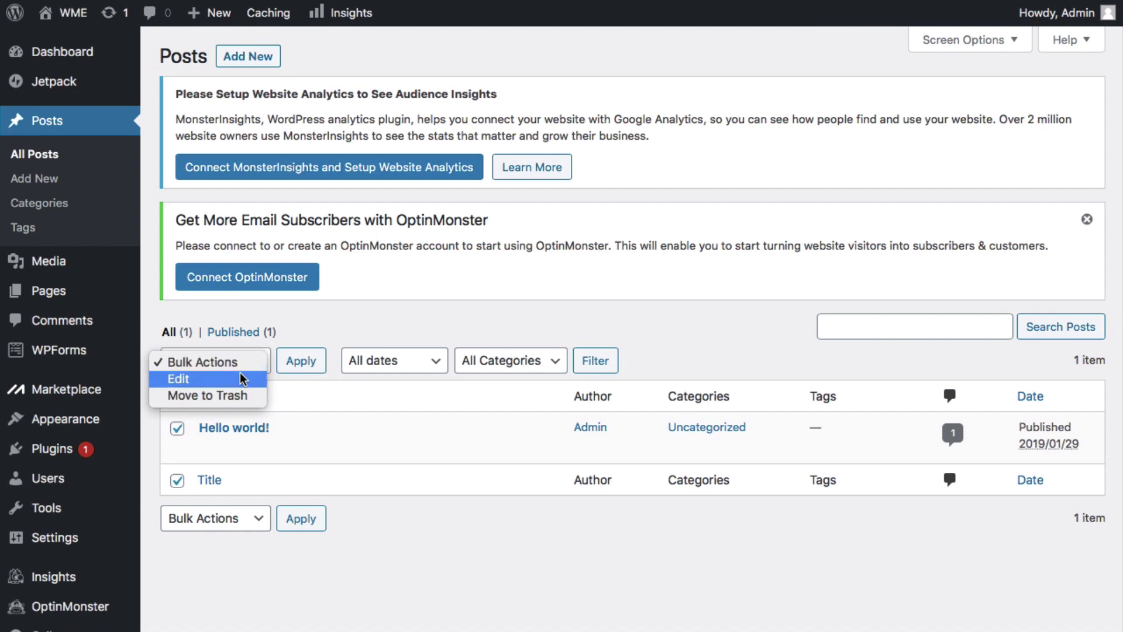
click(248, 395)
click(302, 361)
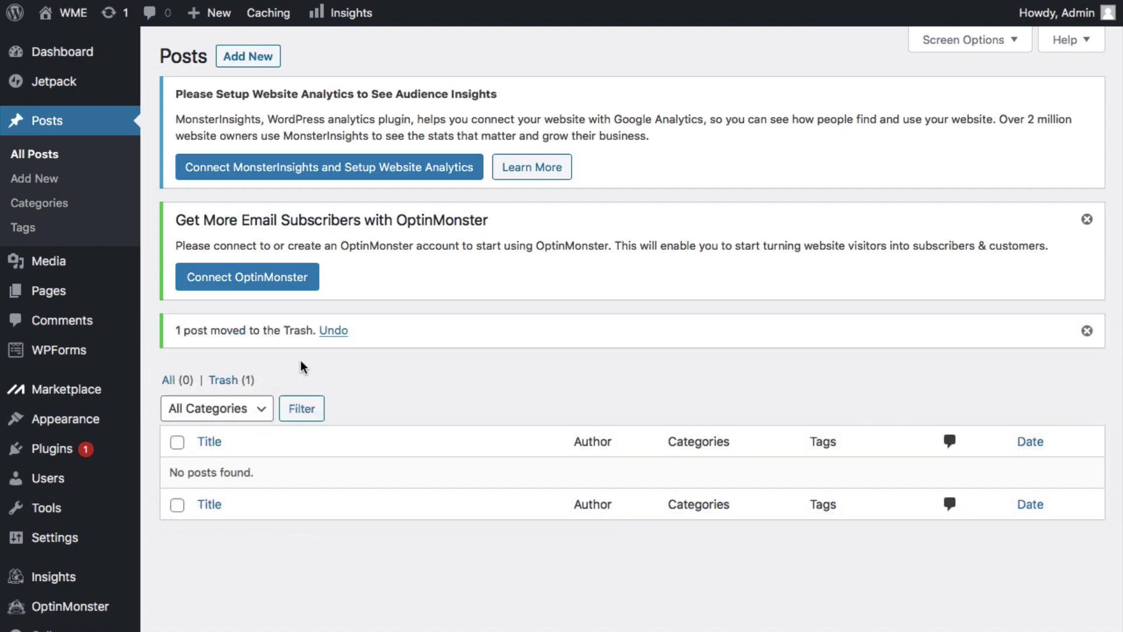
Open the list of all pages and move "Sample Page" to the trash.
mouse_move(53, 292)
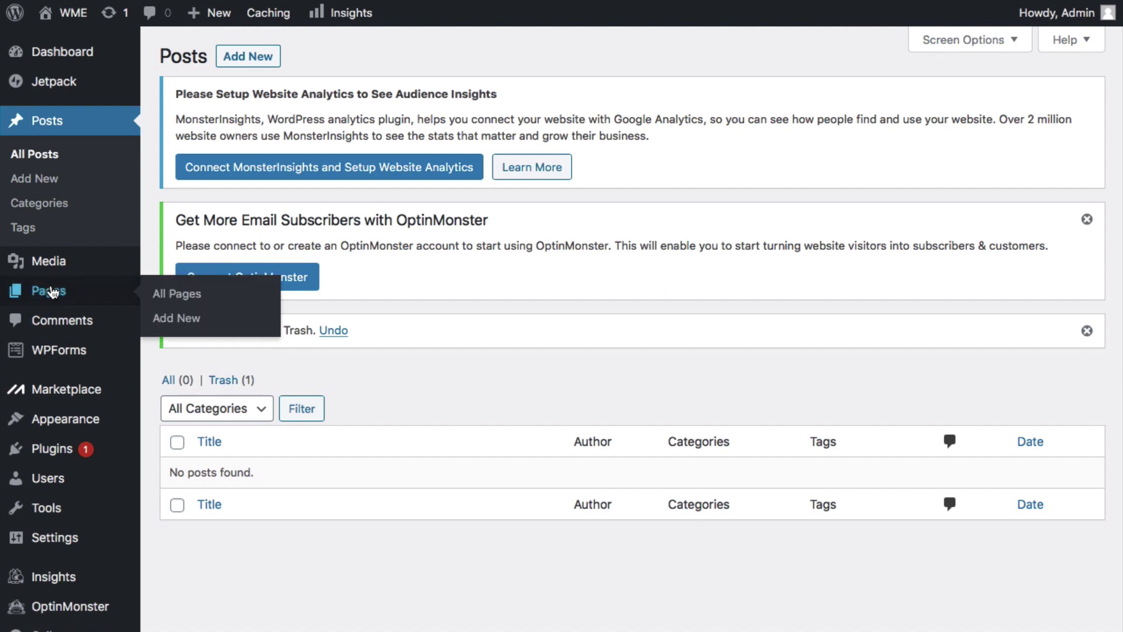
click(165, 296)
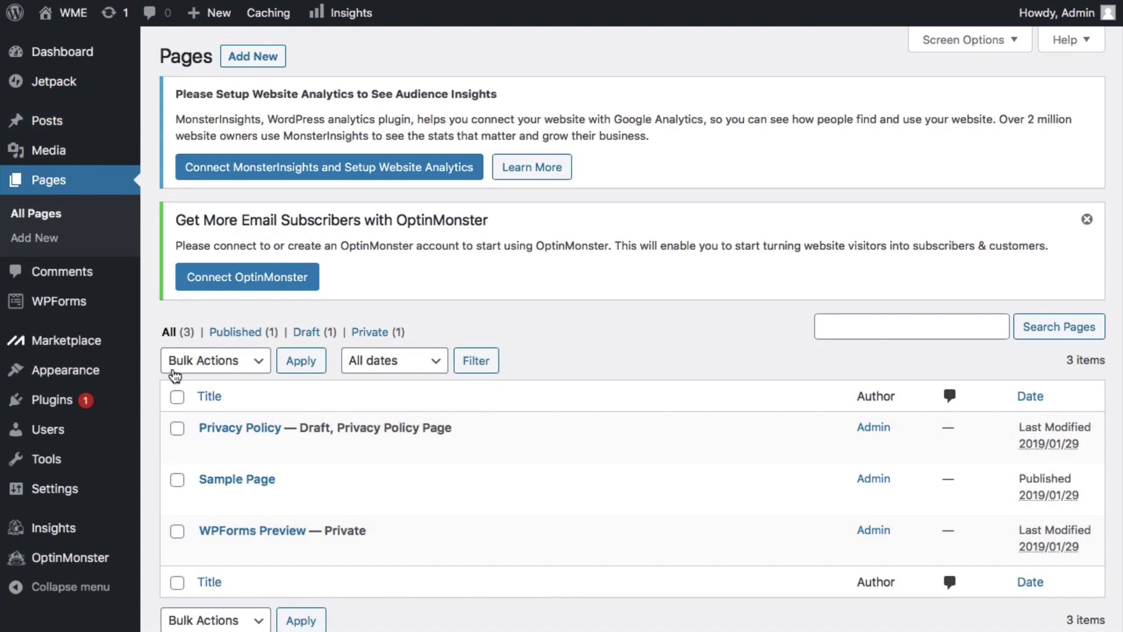
click(177, 480)
click(211, 360)
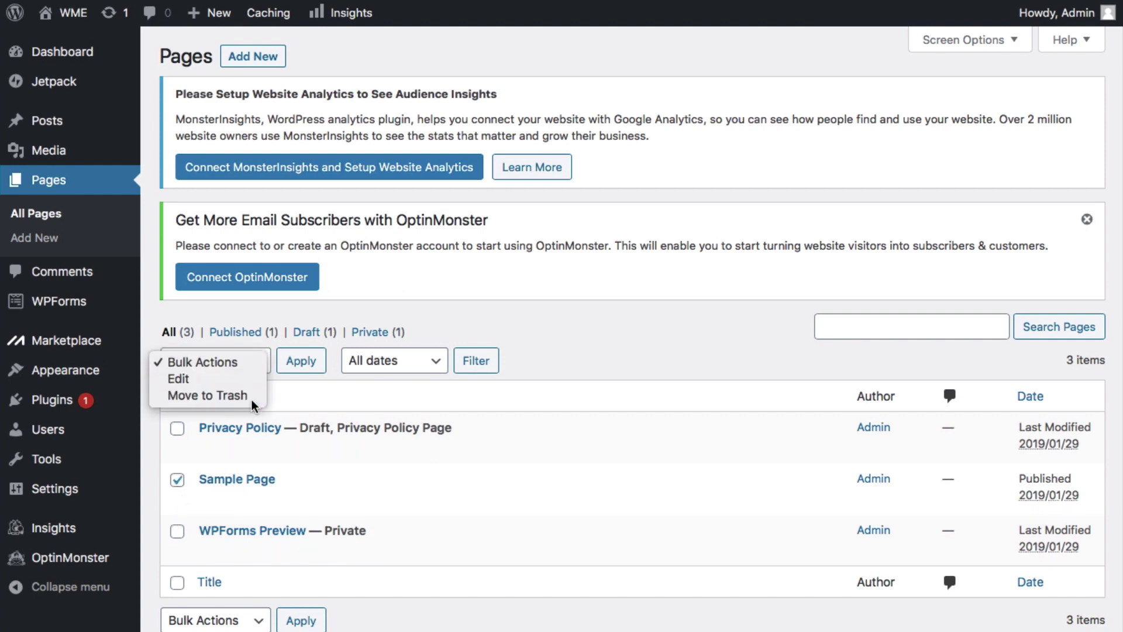
click(252, 402)
click(306, 372)
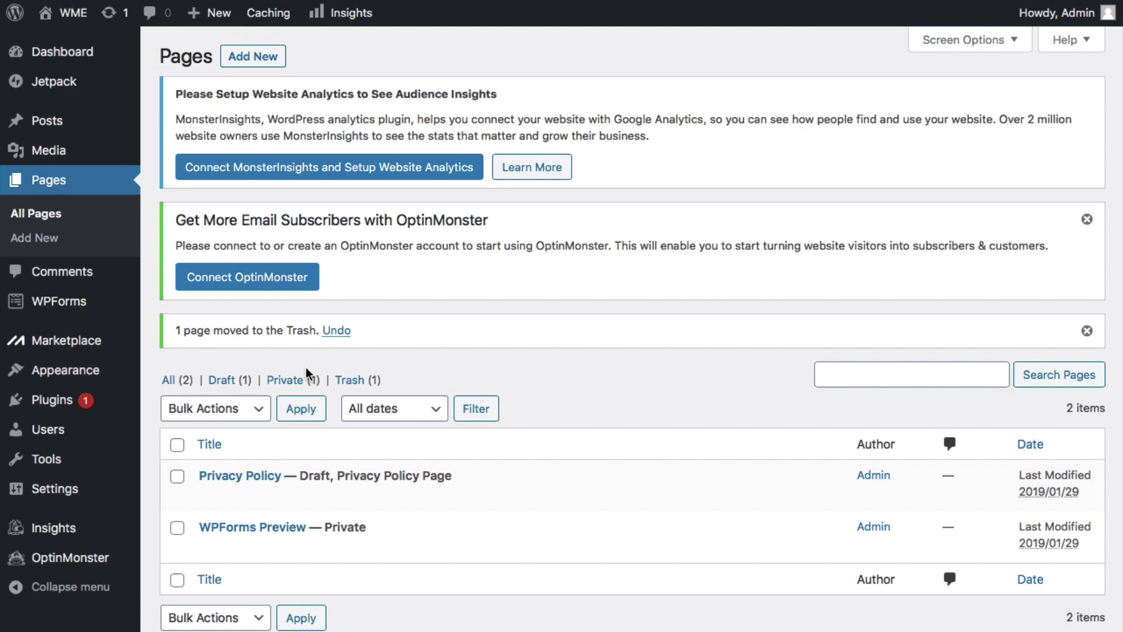
Add a new page titled "About" and publish it.
click(260, 65)
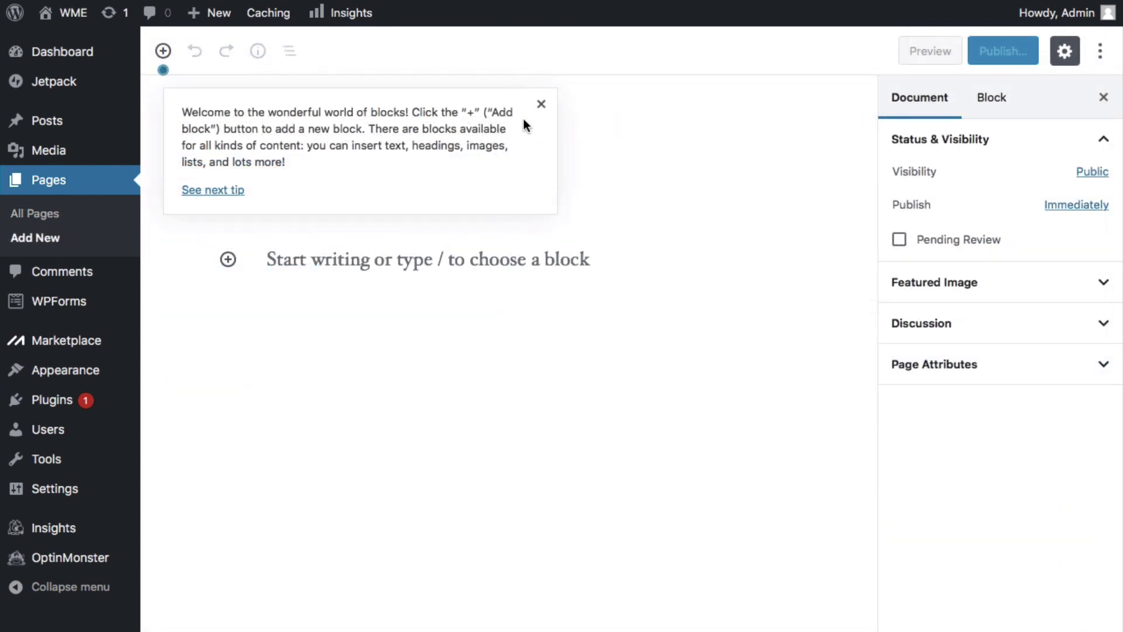
click(539, 105)
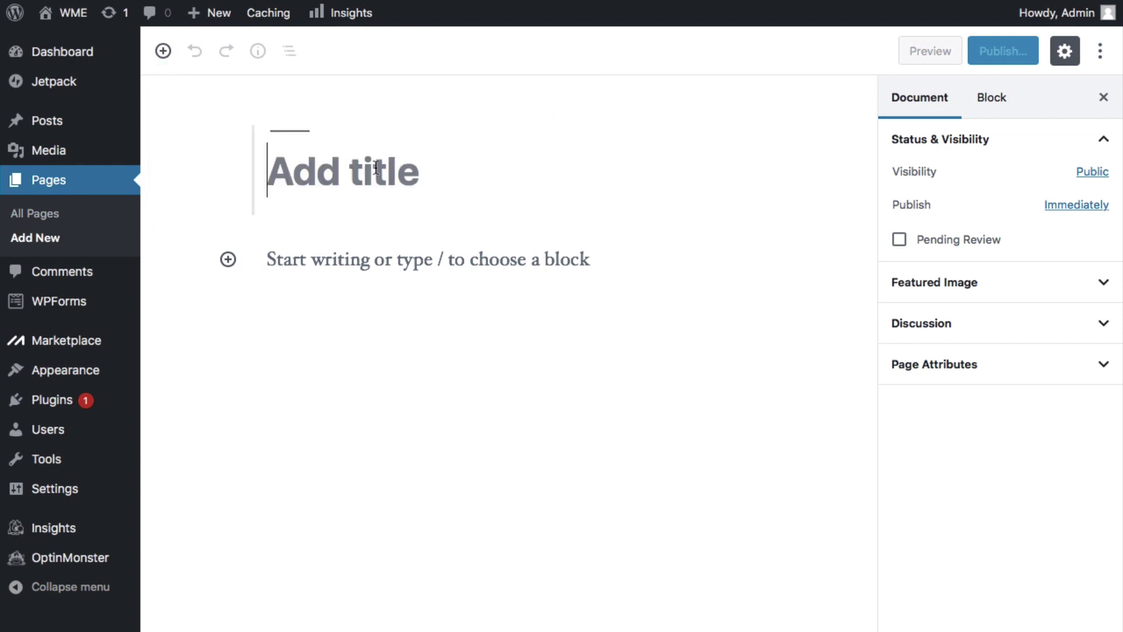
text(About)
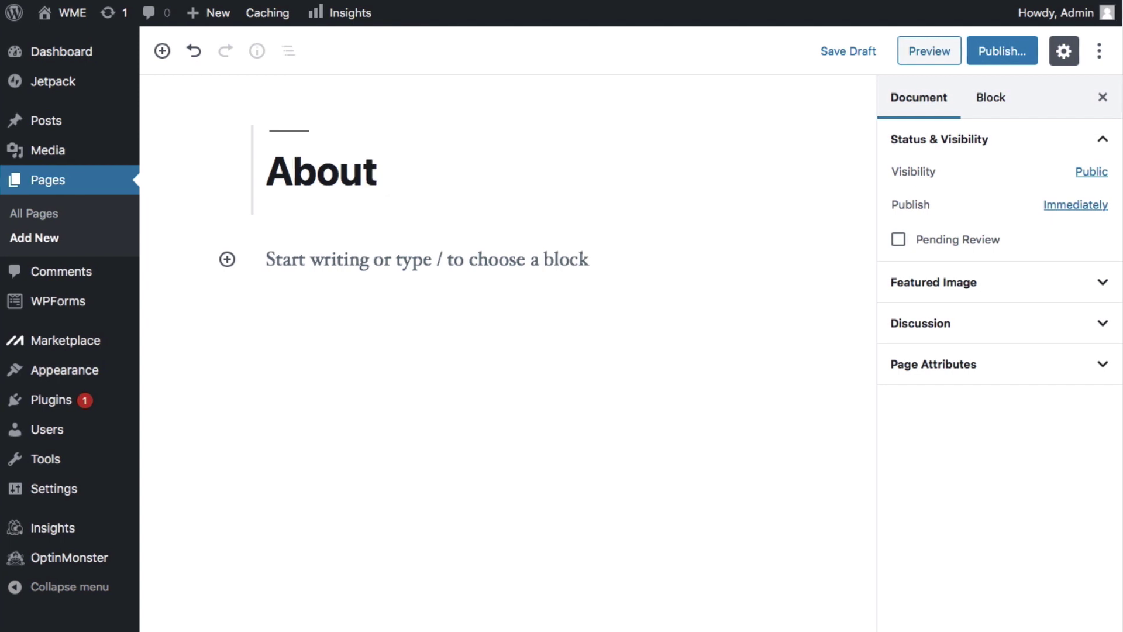
click(996, 55)
click(1002, 55)
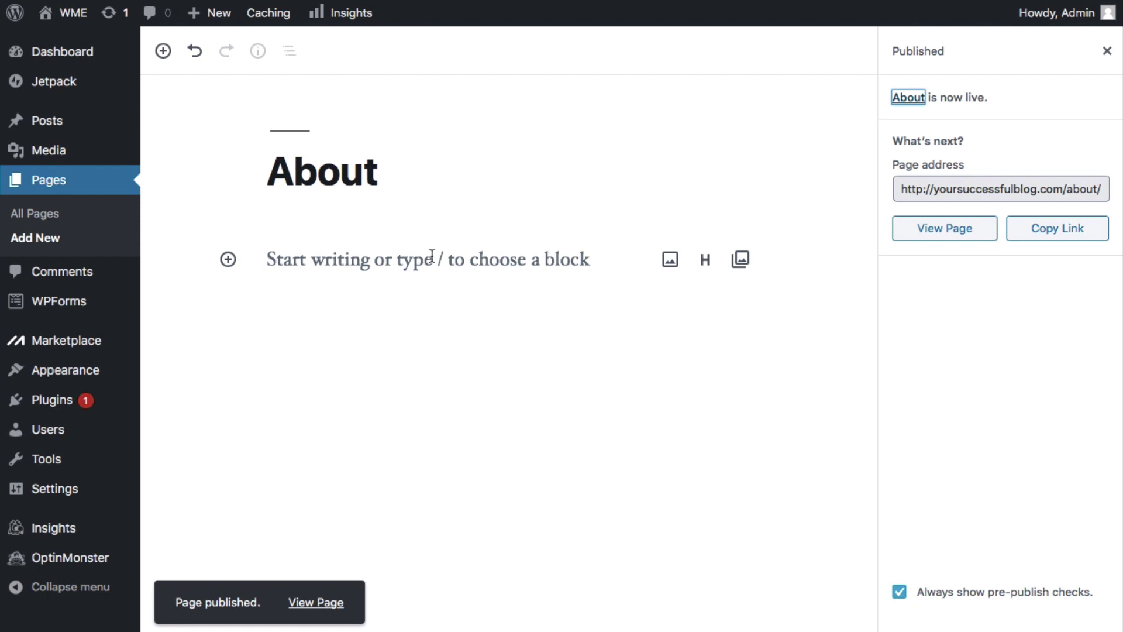
Add another new page titled "Contact" and publish it.
click(51, 240)
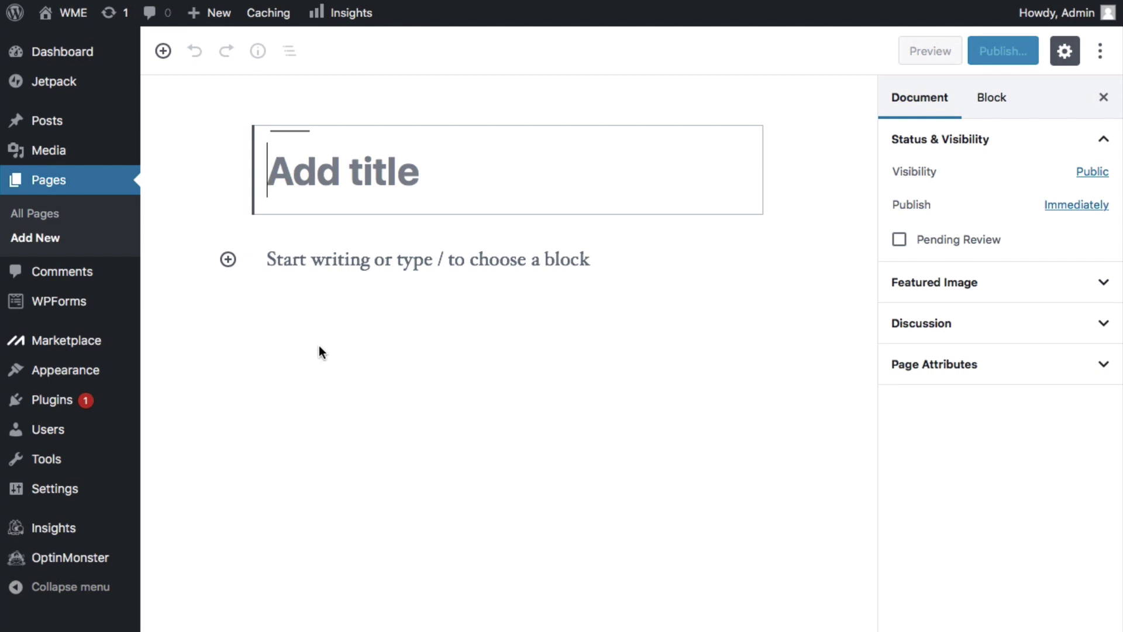
text(Contact)
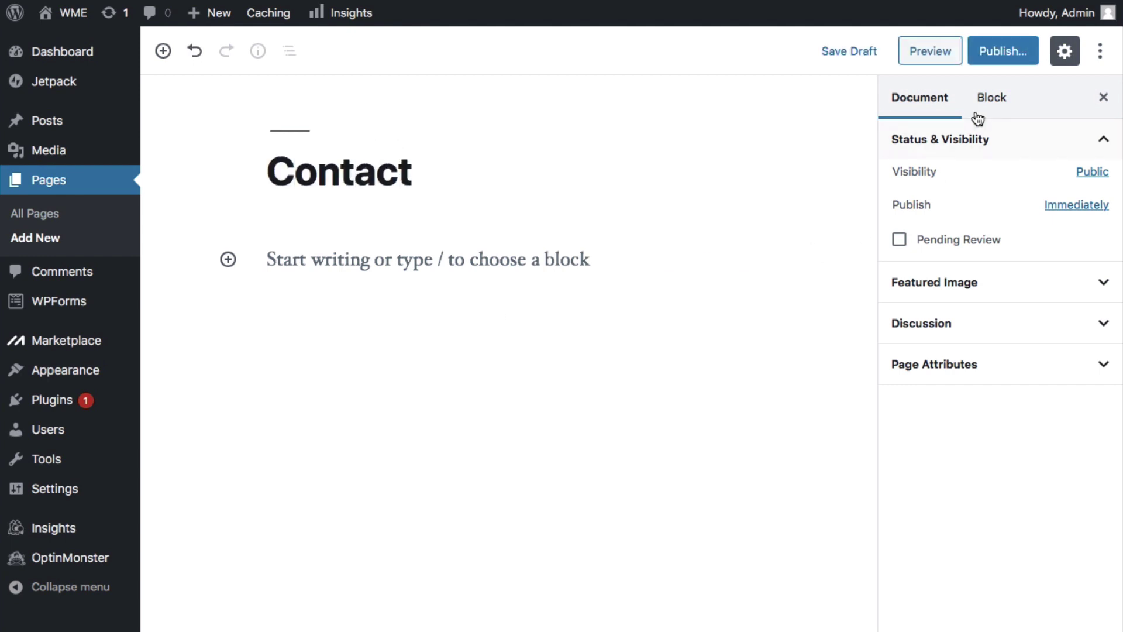
click(983, 63)
click(1019, 61)
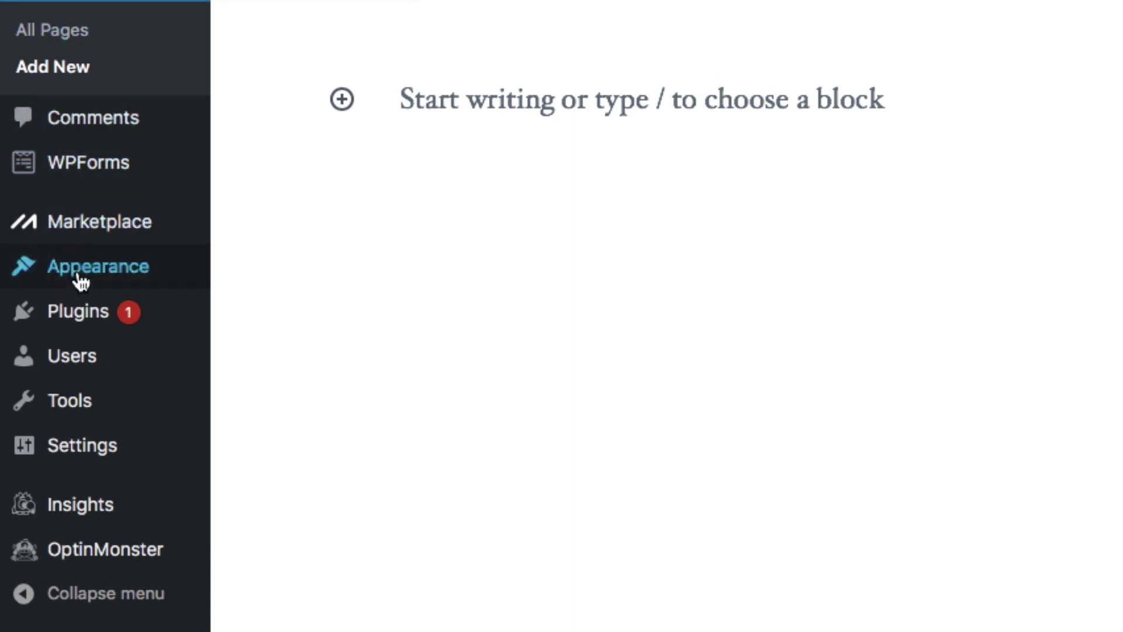
Open the installed themes, start adding a new theme and browse the featured themes.
mouse_move(83, 281)
click(281, 282)
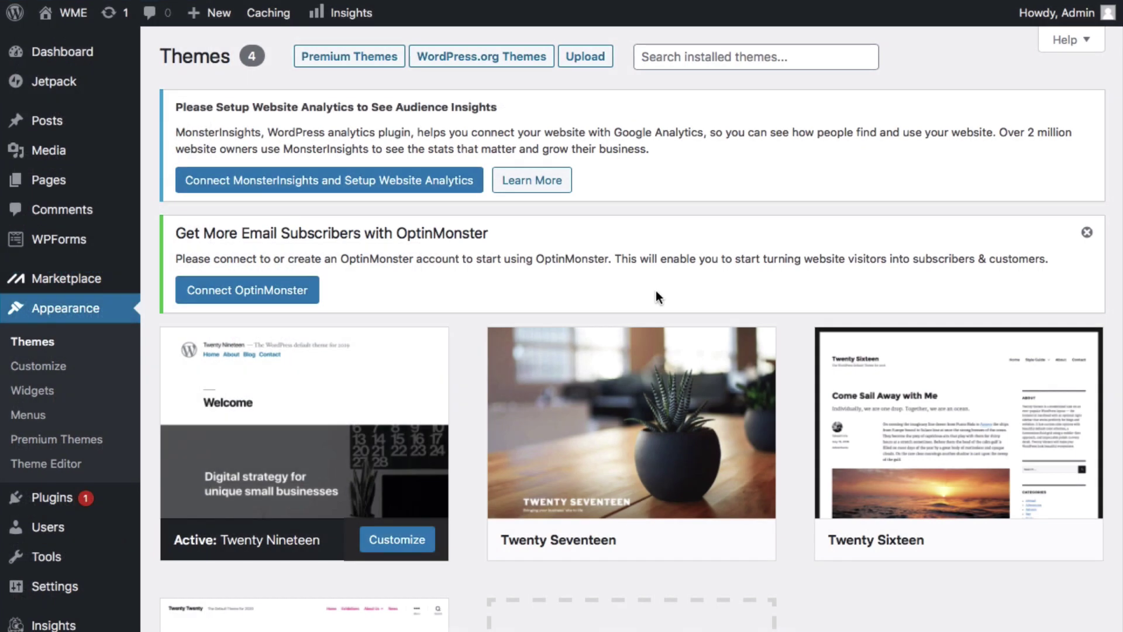
scroll(623, 293, down, 5)
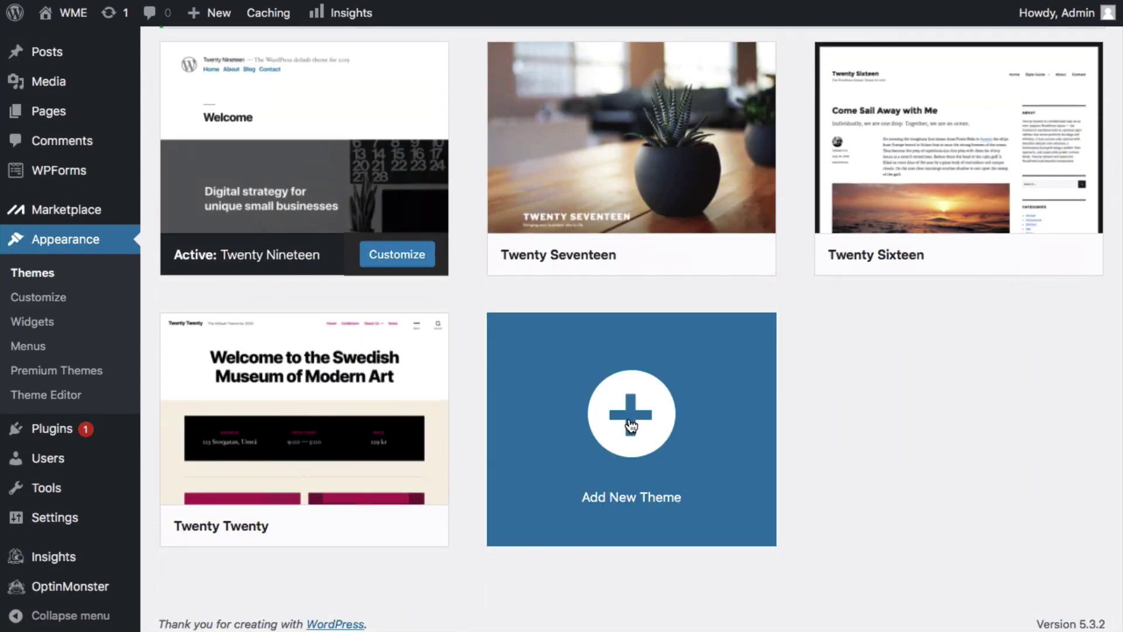
click(627, 422)
scroll(629, 418, down, 3)
scroll(629, 418, down, 2)
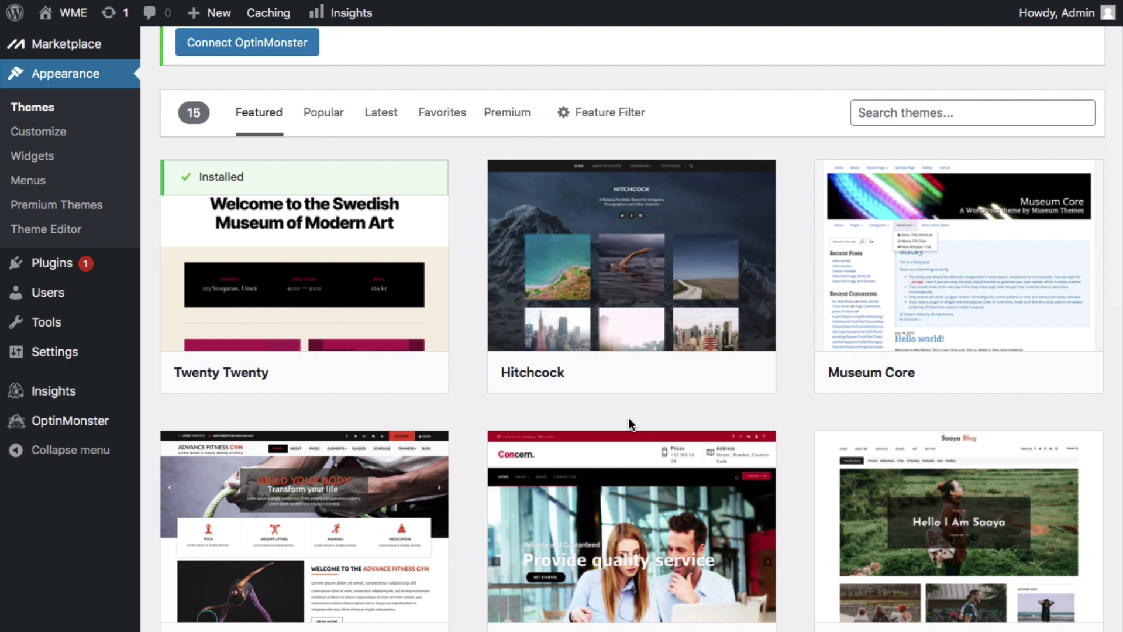
Search the theme directory for "generatepress" and install the GeneratePress theme.
click(890, 116)
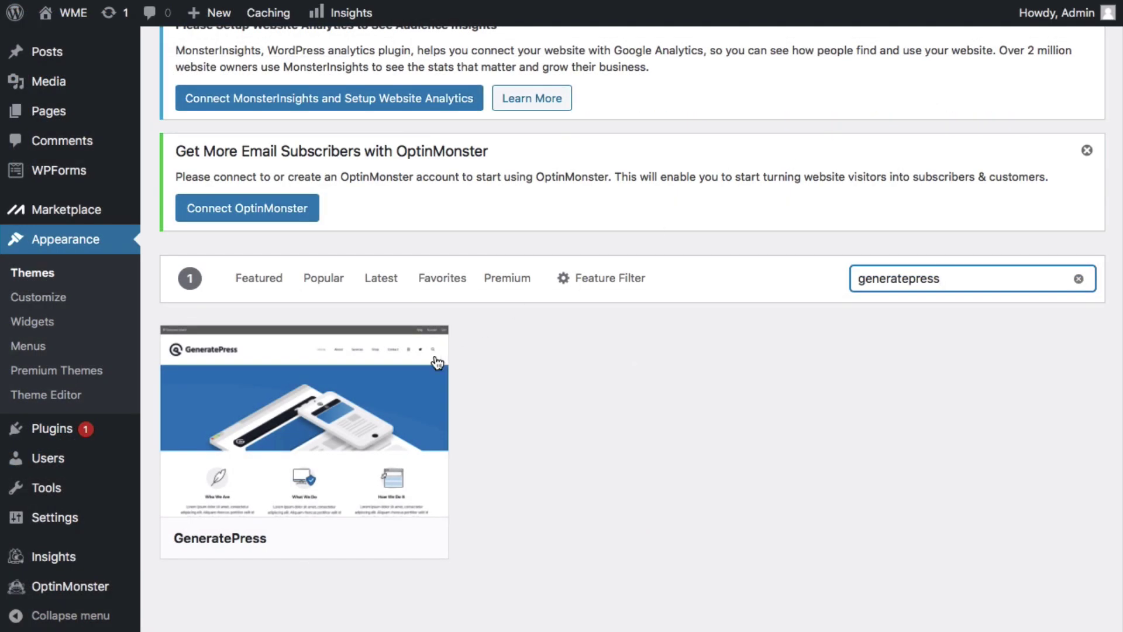
mouse_move(358, 413)
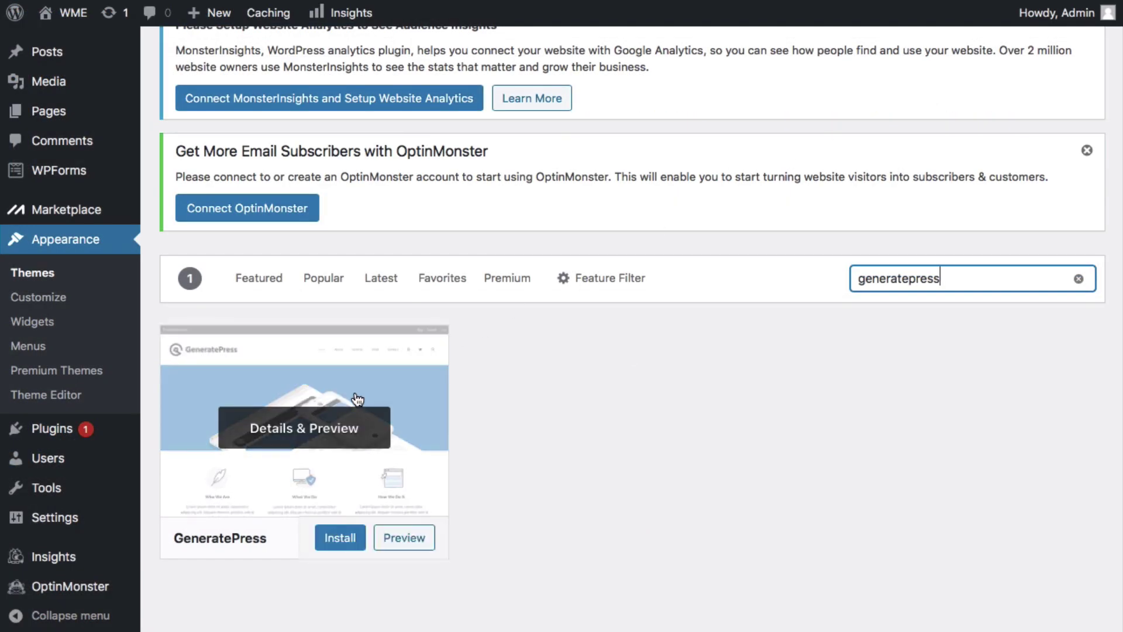
click(353, 527)
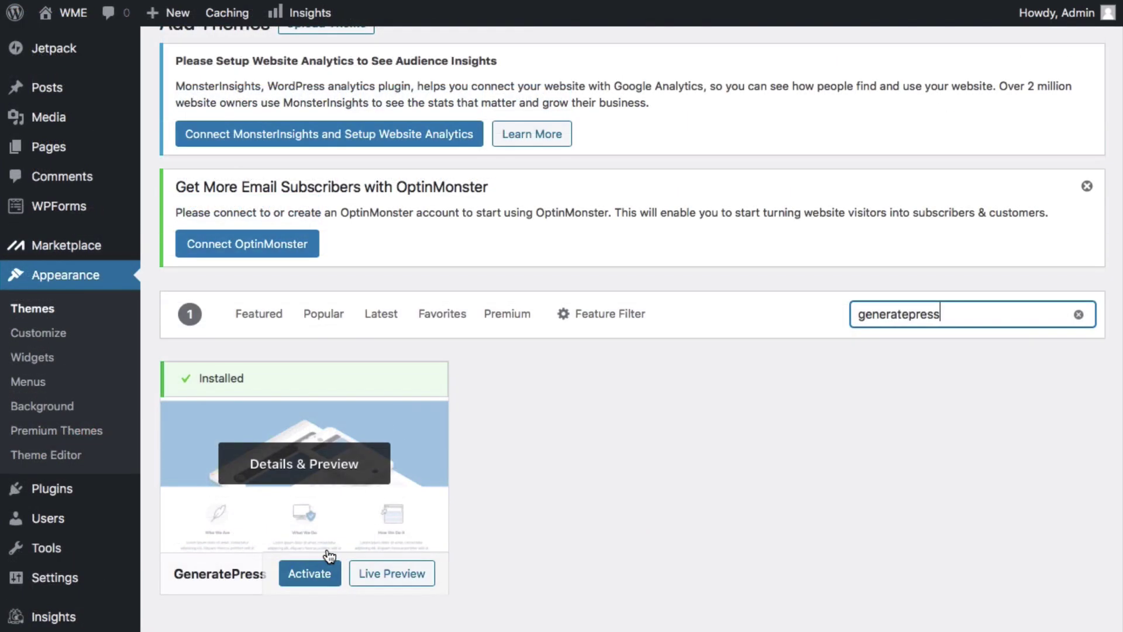
click(313, 477)
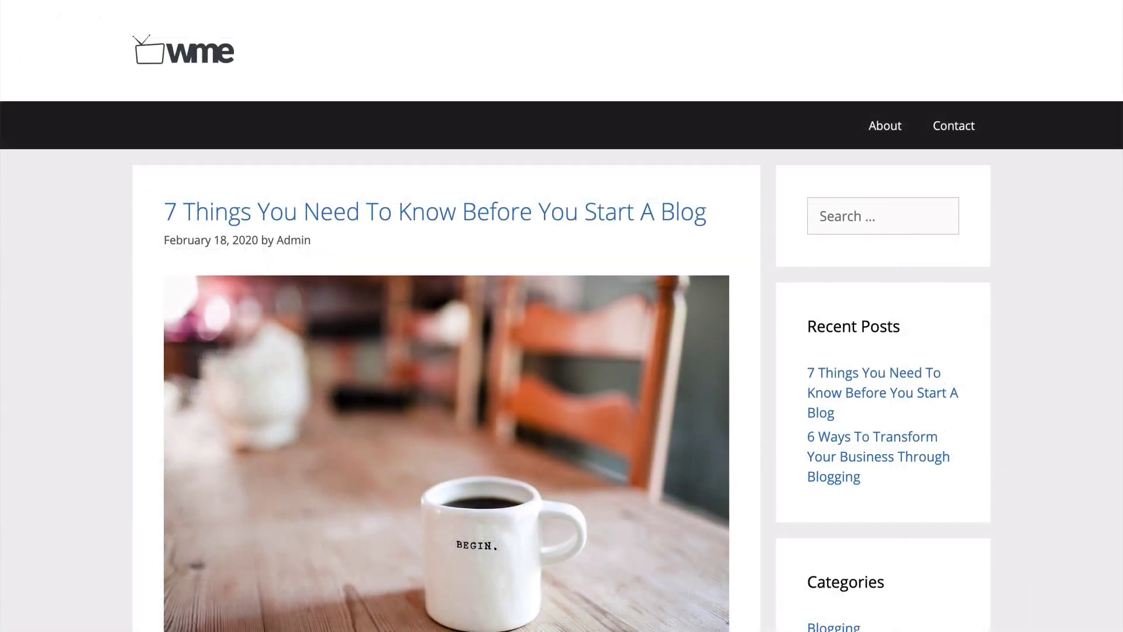
Examine the example blog's front page layout and its post "7 Things You Need To Know Before You Start A Blog".
scroll(561, 316, down, 5)
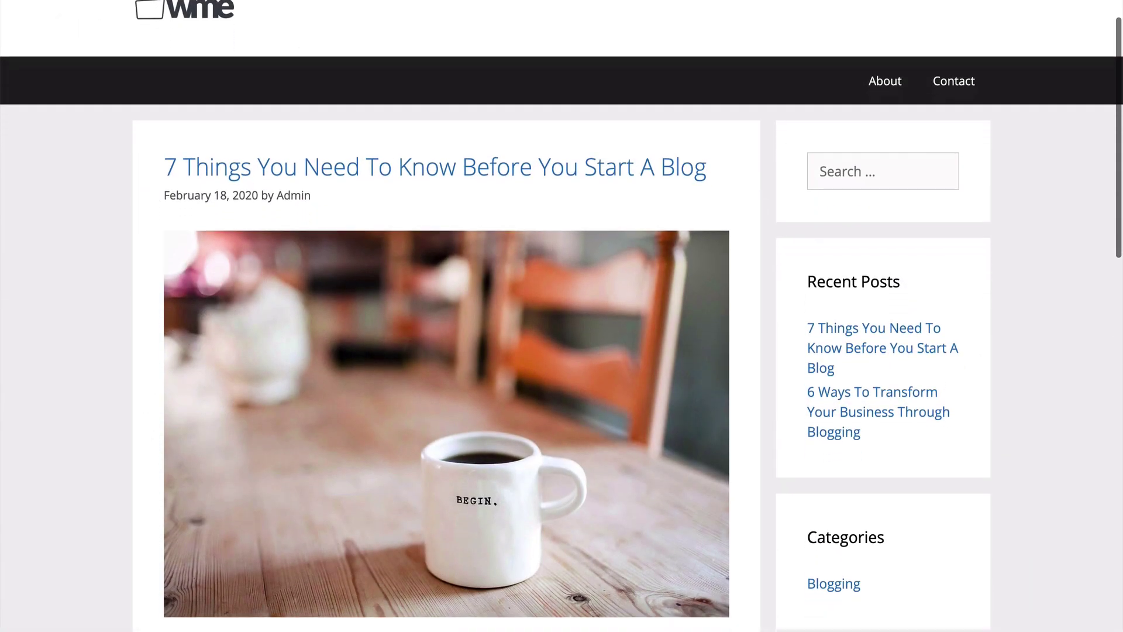
scroll(562, 316, down, 10)
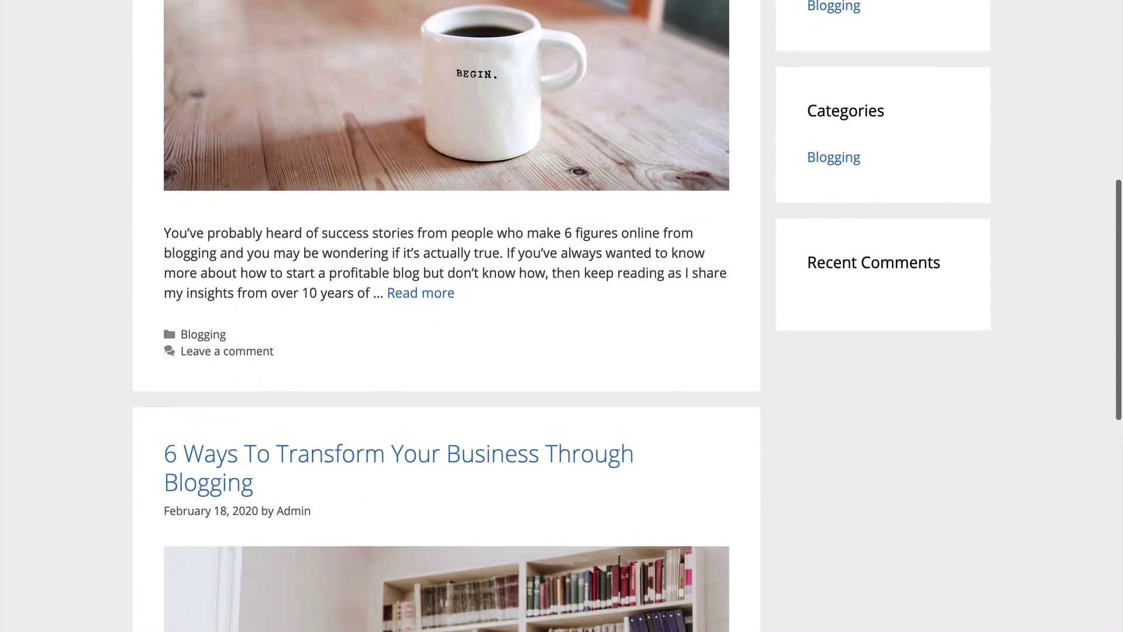
scroll(562, 316, up, 7)
scroll(561, 316, up, 8)
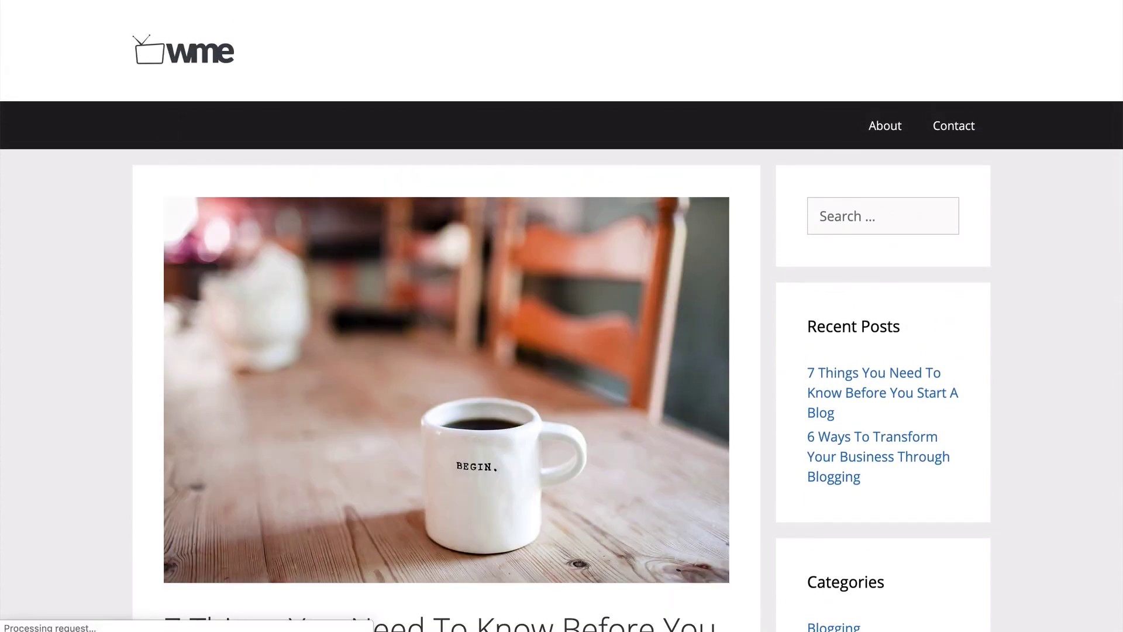
scroll(562, 316, down, 7)
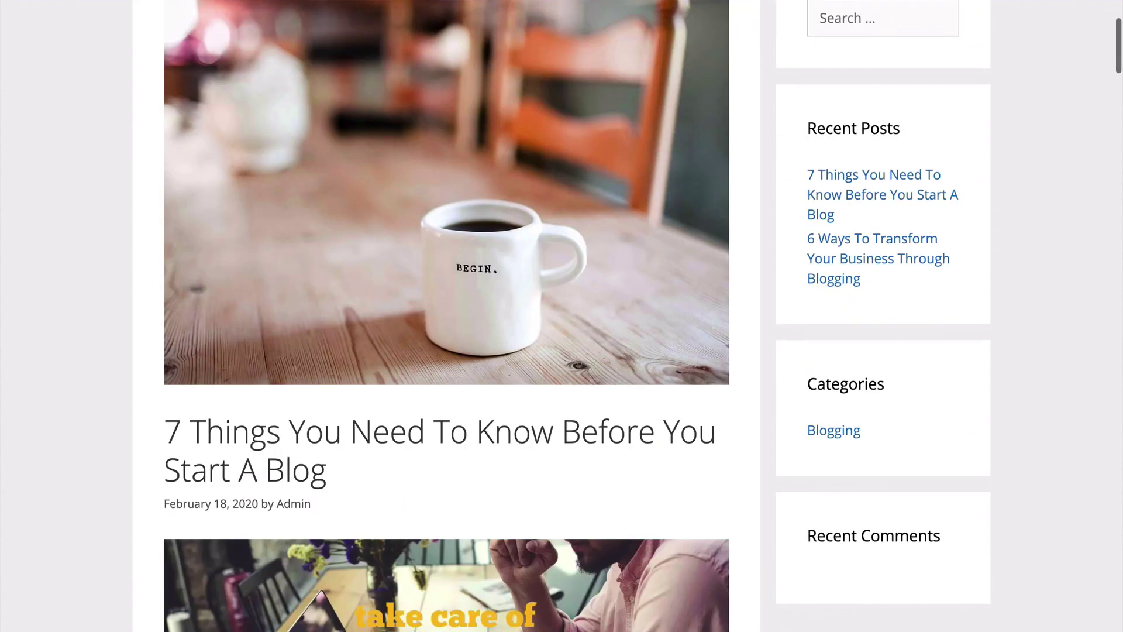
scroll(561, 316, down, 11)
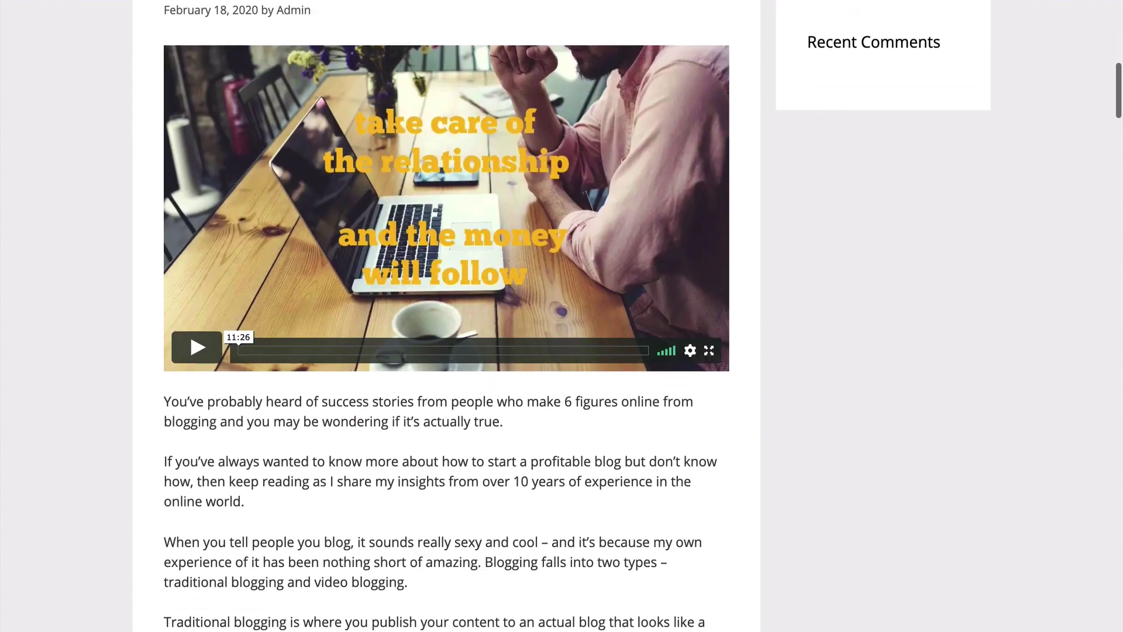
scroll(562, 316, down, 7)
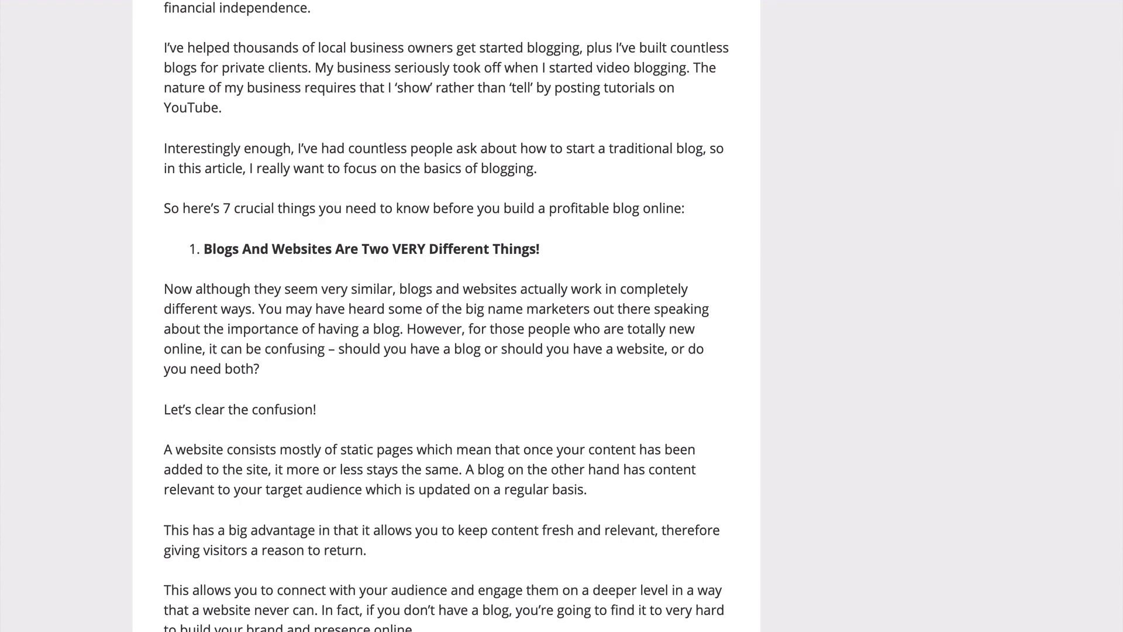
scroll(561, 316, up, 9)
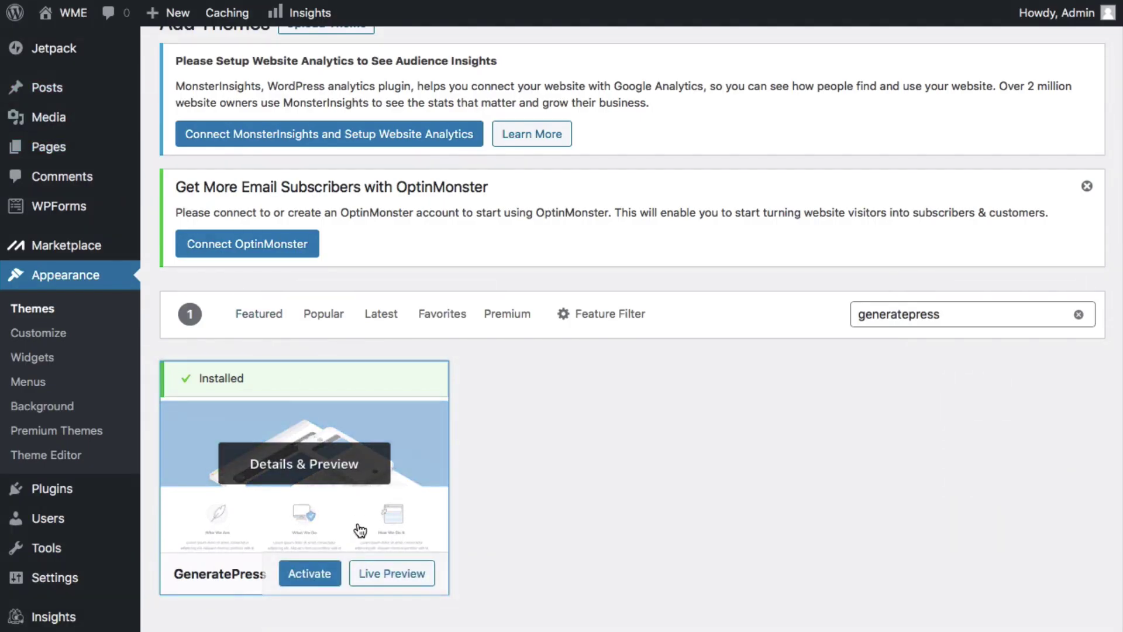
Activate the installed GeneratePress theme for the site.
click(331, 577)
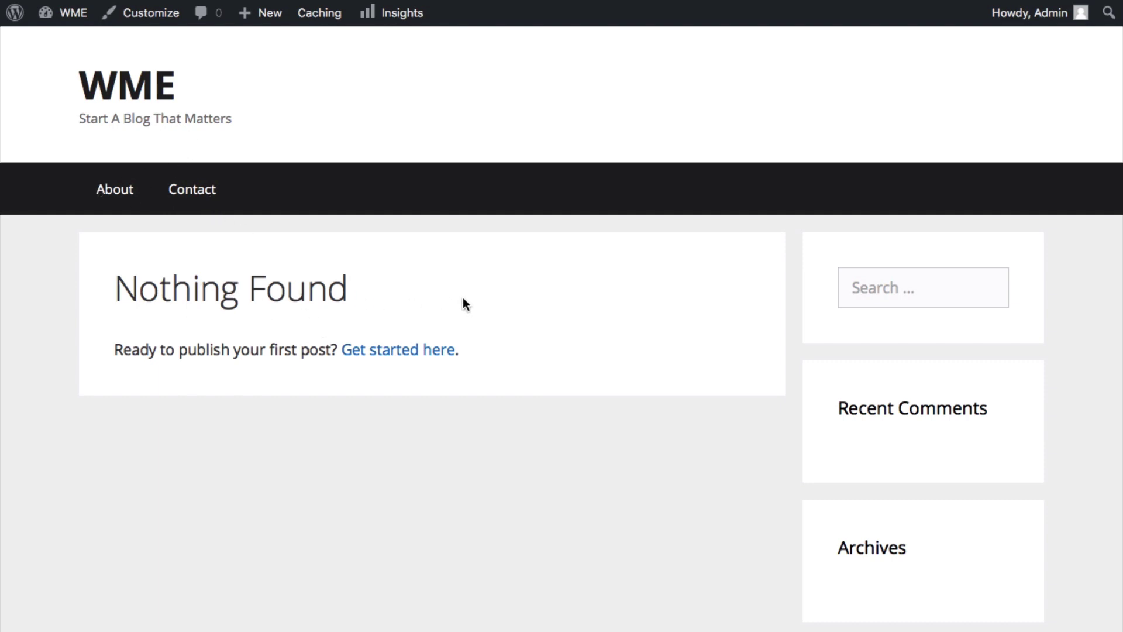
Examine the site's front page in the new theme, including the header, navigation and sidebar widgets.
scroll(465, 303, down, 4)
scroll(465, 303, up, 4)
scroll(463, 301, down, 8)
scroll(462, 302, up, 3)
scroll(462, 301, up, 5)
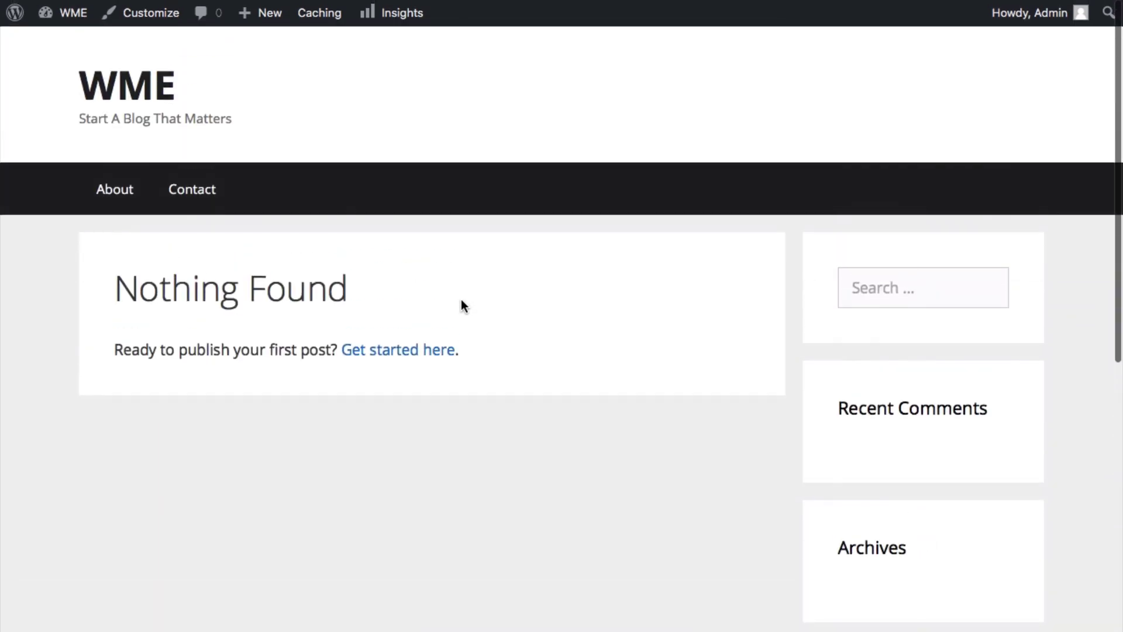
scroll(461, 300, down, 7)
scroll(462, 301, up, 7)
scroll(462, 304, down, 5)
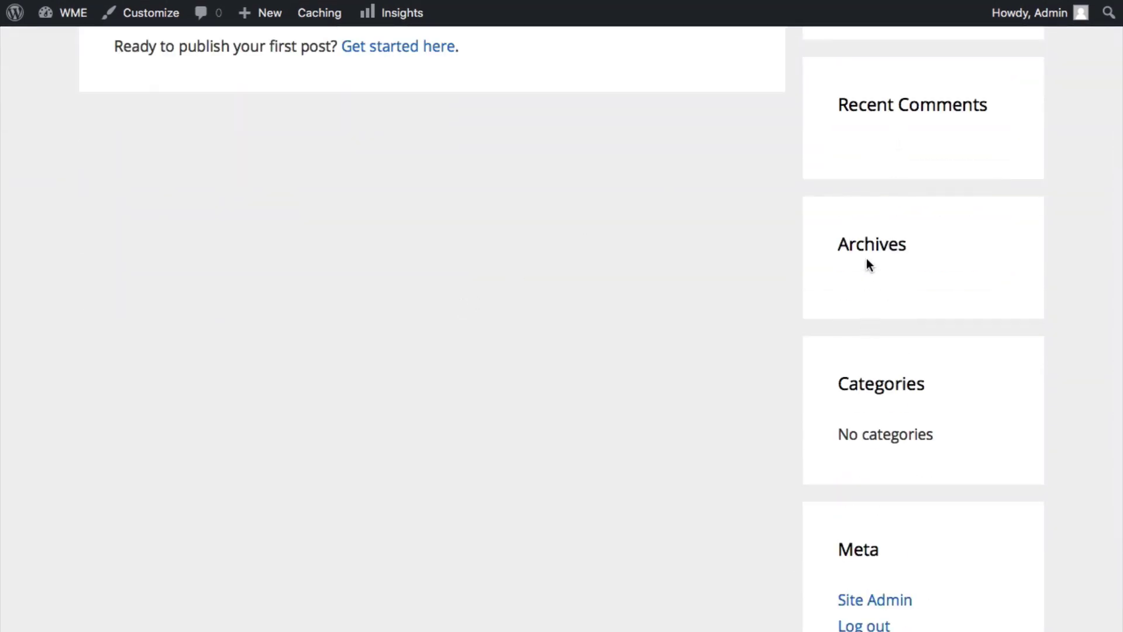
scroll(877, 251, up, 5)
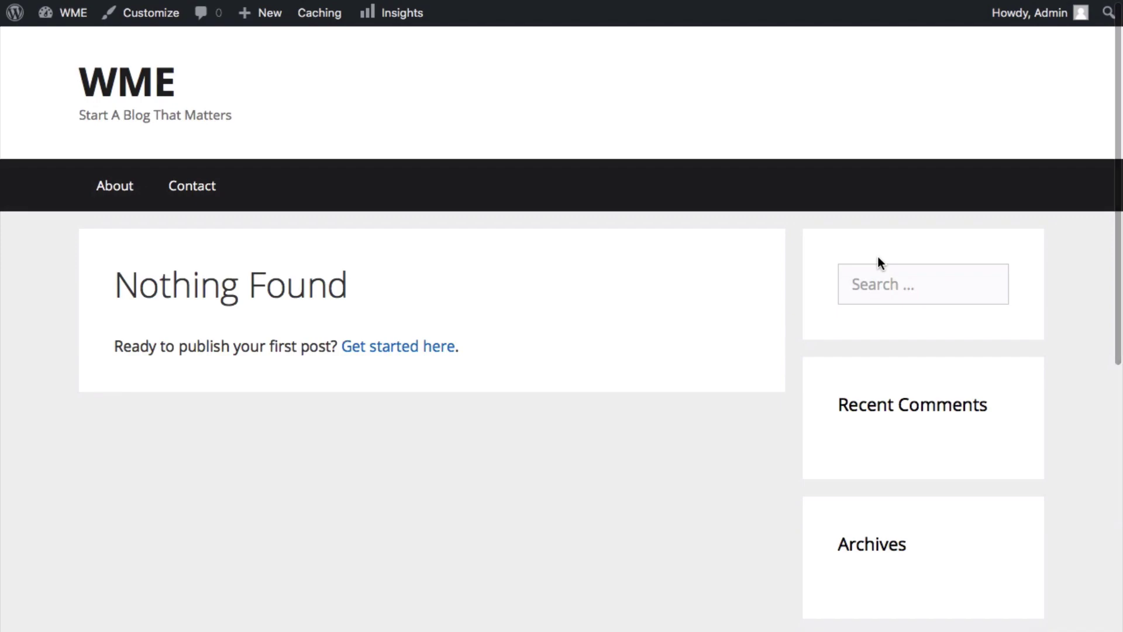
Return to the site's dashboard and start a new blog post.
click(320, 0)
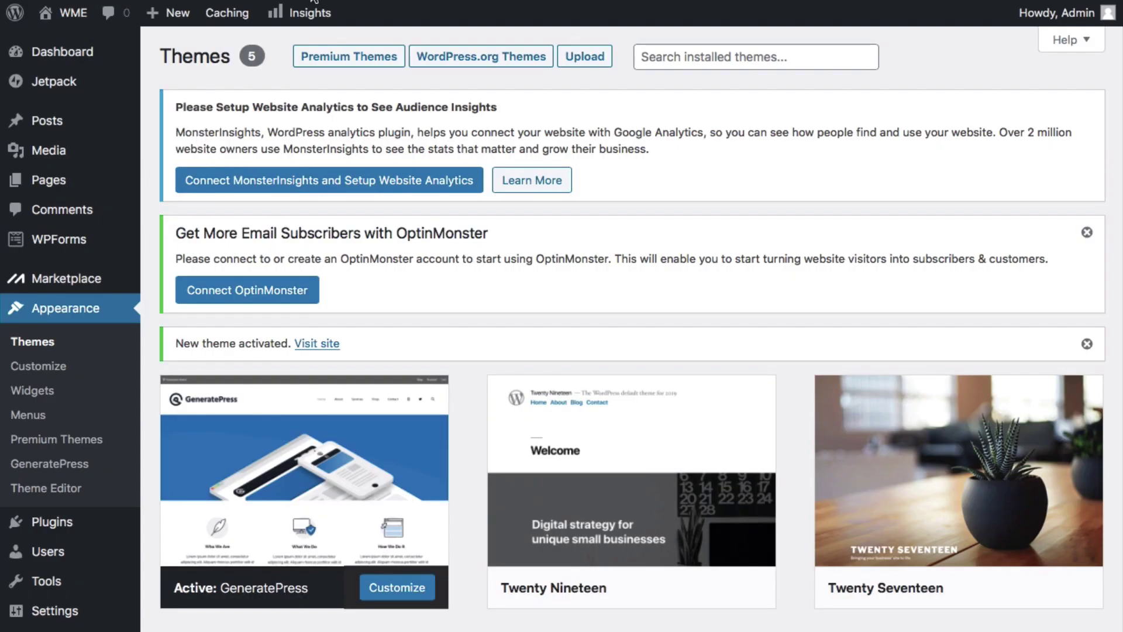
mouse_move(63, 128)
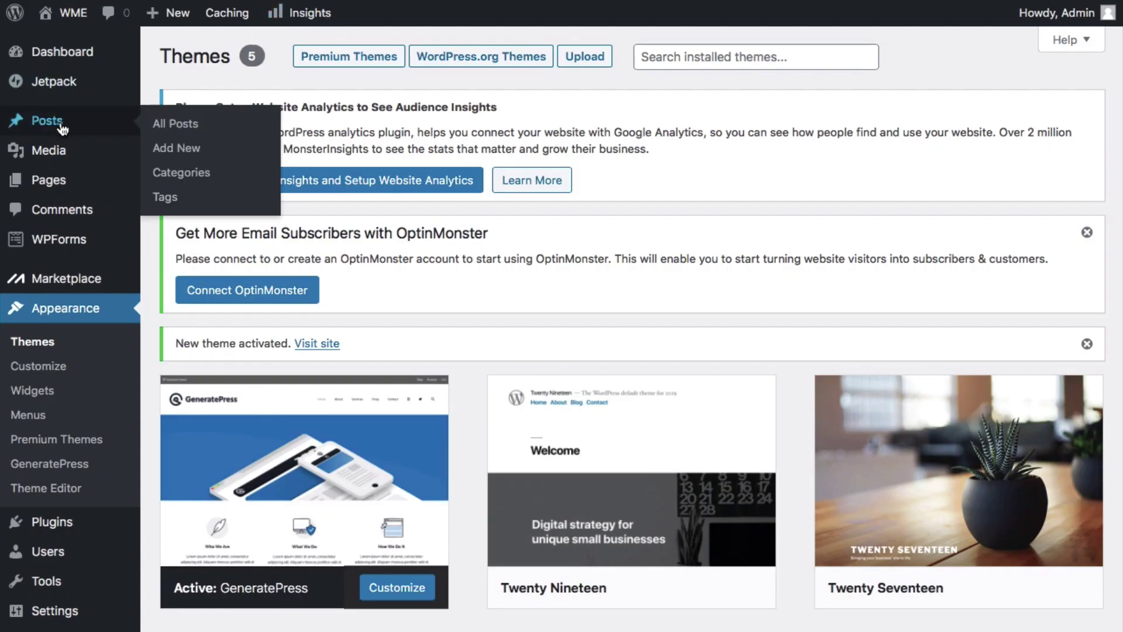
scroll(184, 150, down, 1)
click(184, 150)
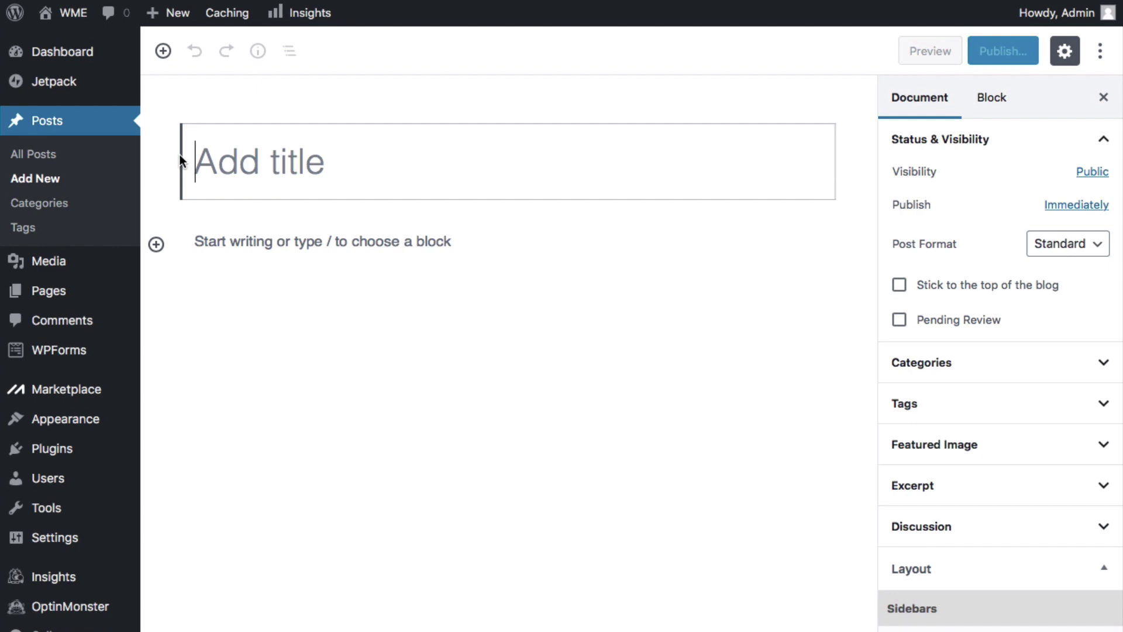
Look through the block types available for the post, including the Widgets group, and return to the empty title field.
click(157, 245)
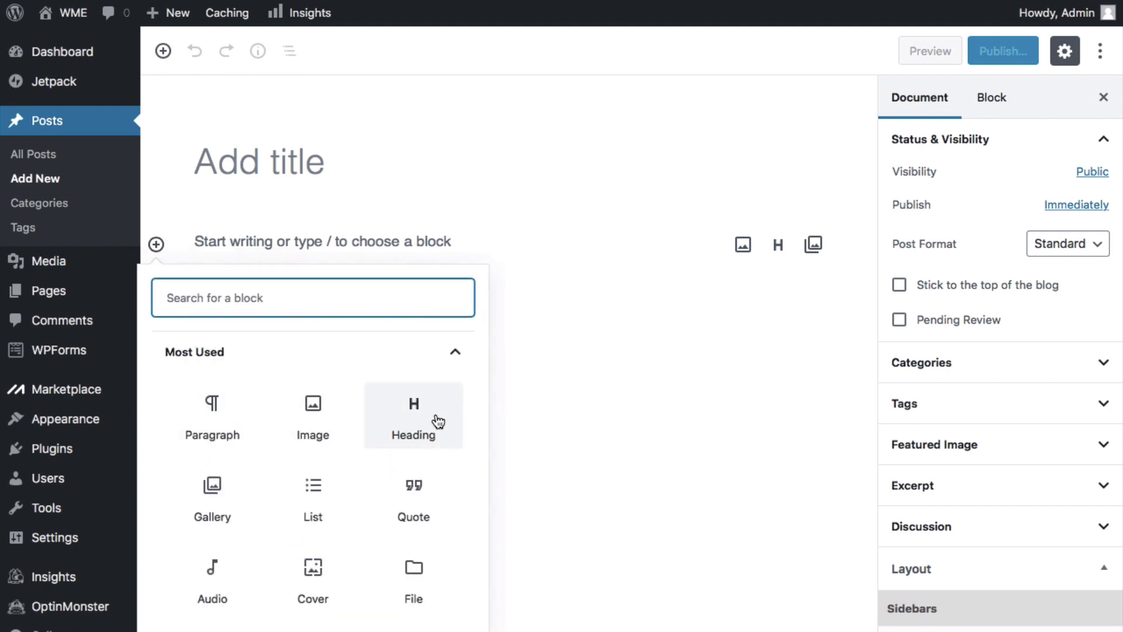
scroll(328, 433, down, 1)
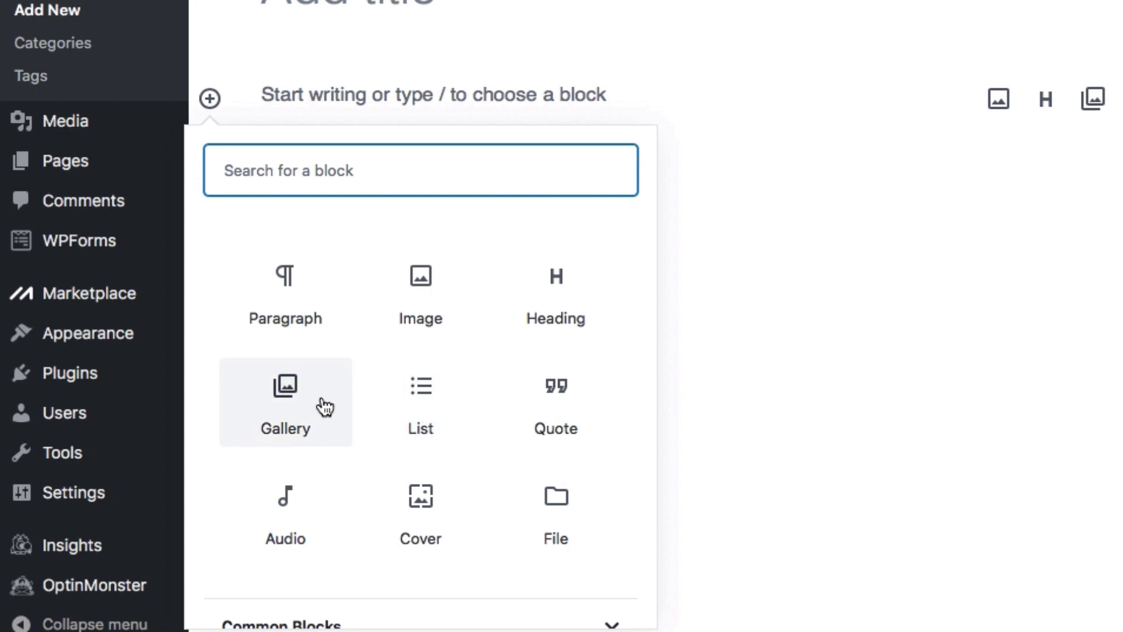
scroll(324, 405, down, 1)
scroll(333, 404, down, 4)
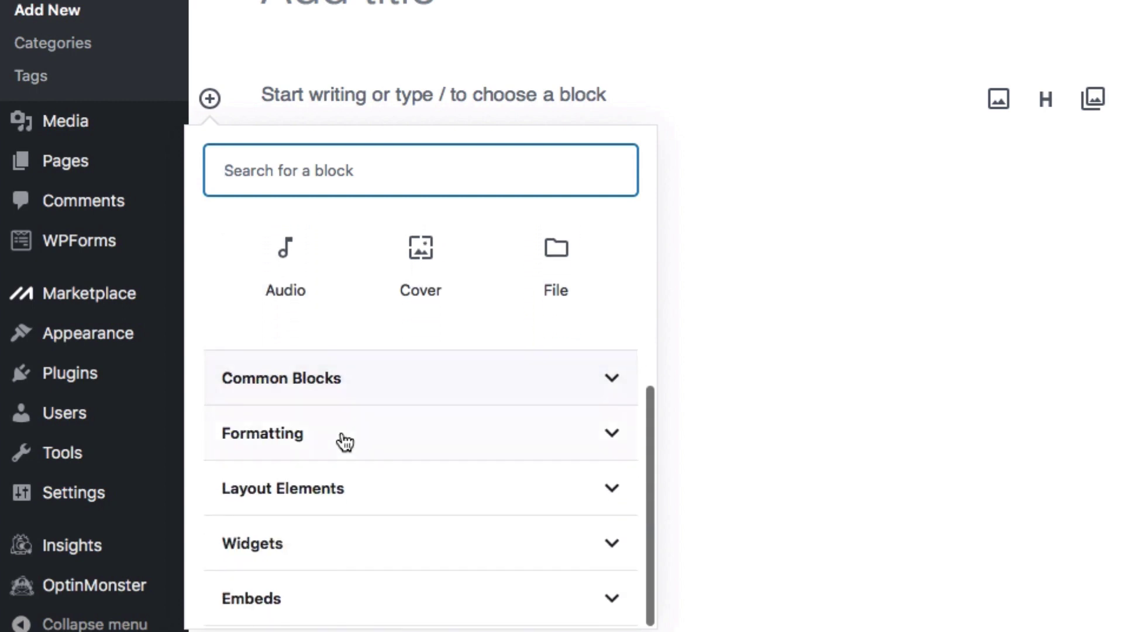
click(351, 544)
scroll(369, 453, down, 5)
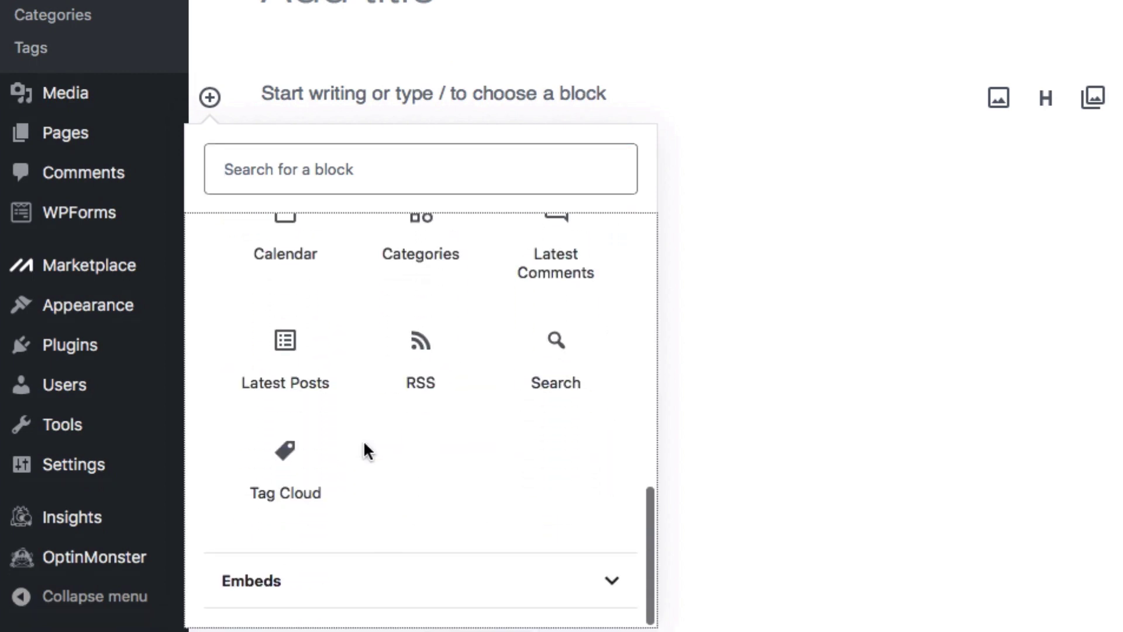
scroll(363, 437, up, 10)
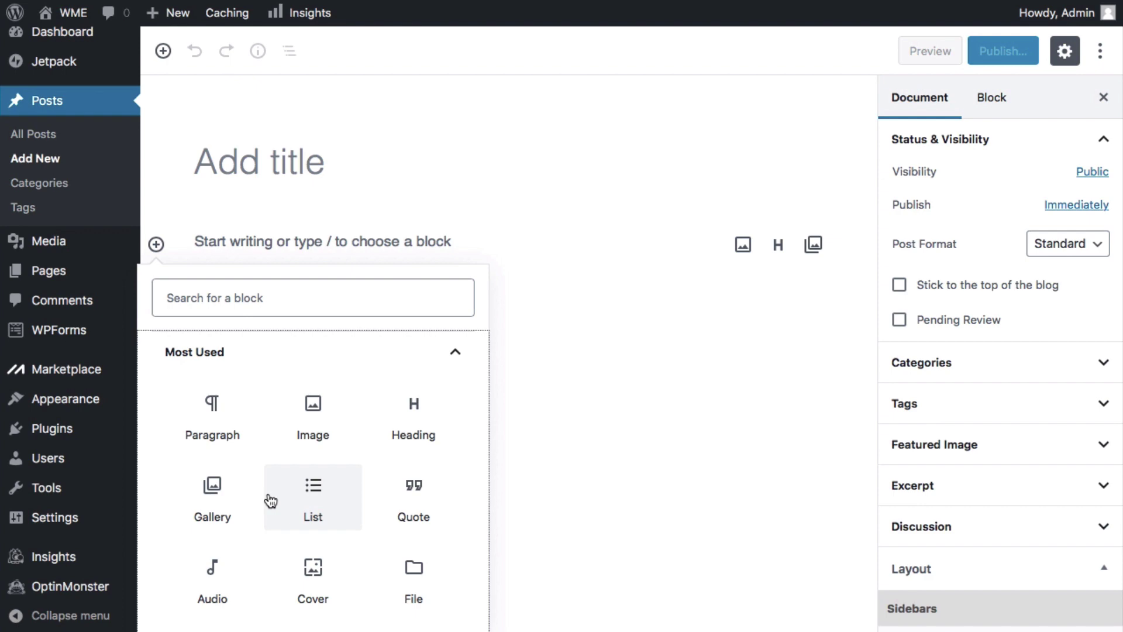
scroll(271, 501, down, 1)
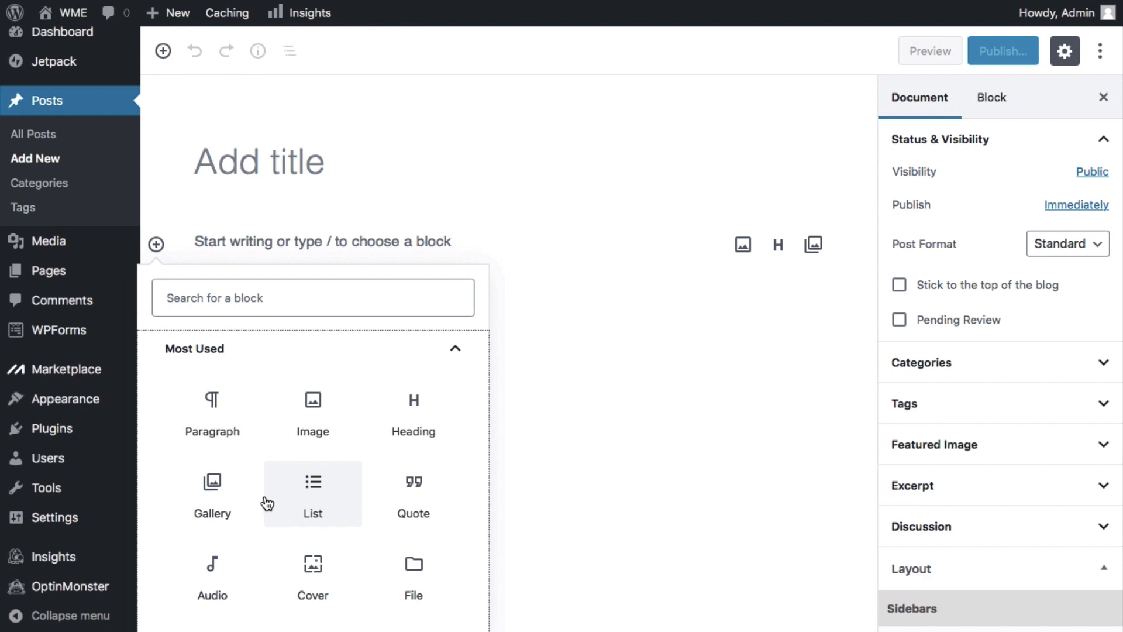
click(294, 170)
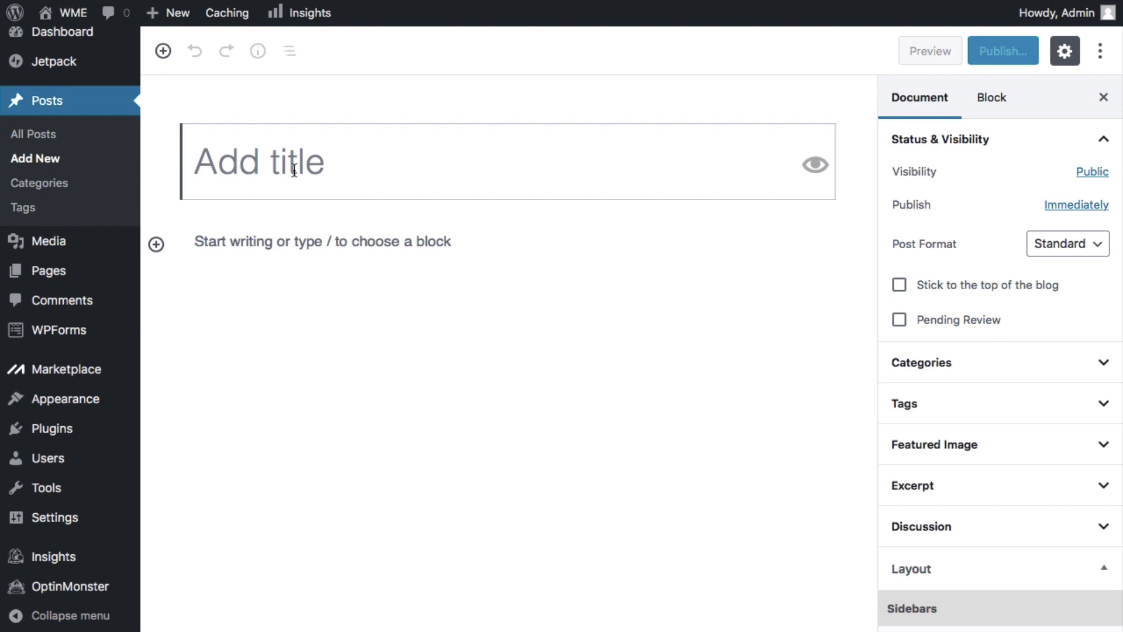
Title the new post "6 Ways To Transform Your Business Through Blogging".
text(6)
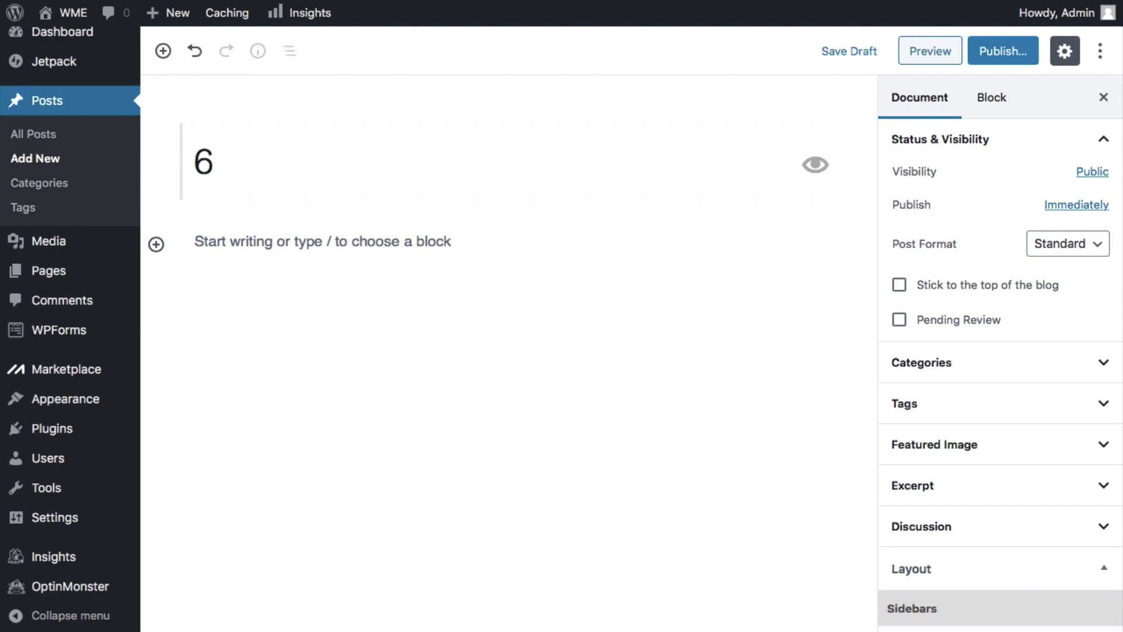
text( Ways To)
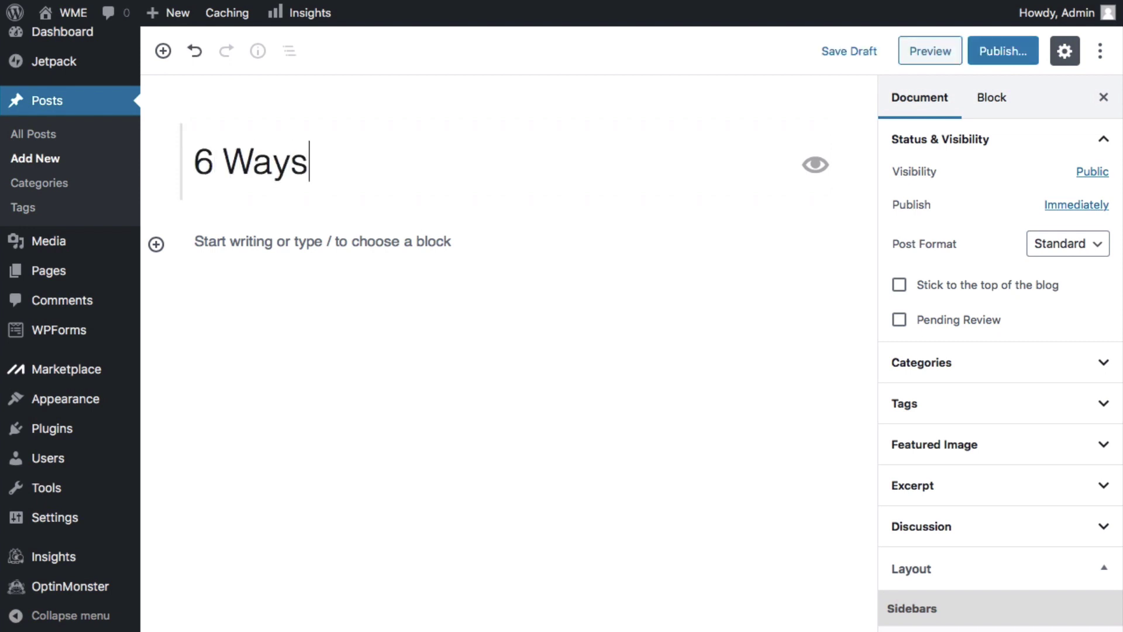
text(Transform Your Business Through Blogging)
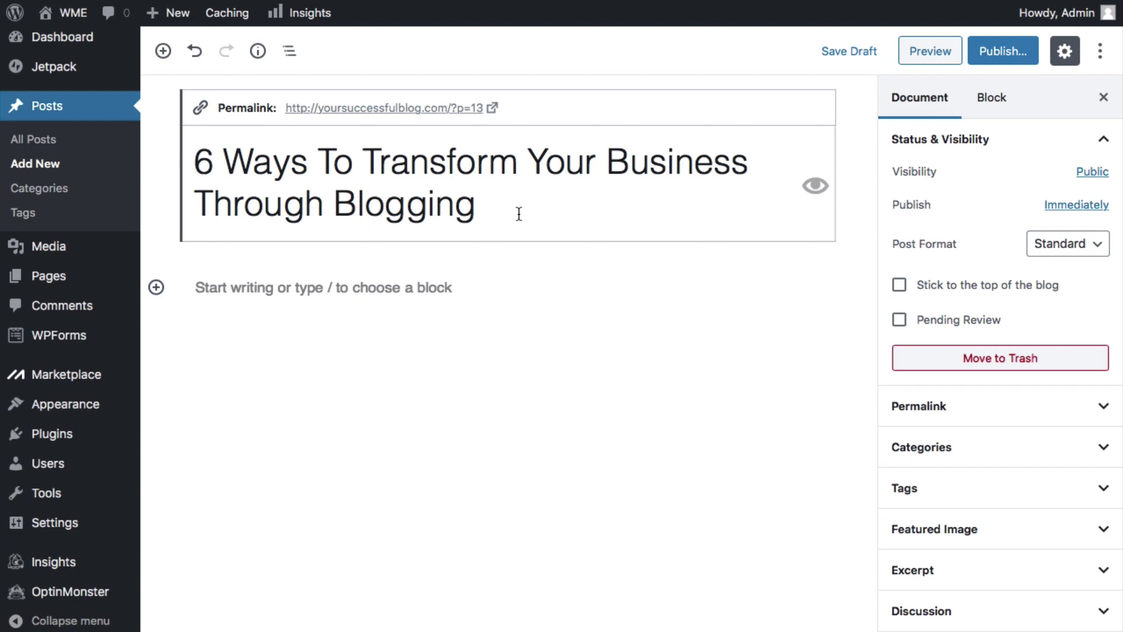
Paste the copied article text into the post body below the title.
click(347, 290)
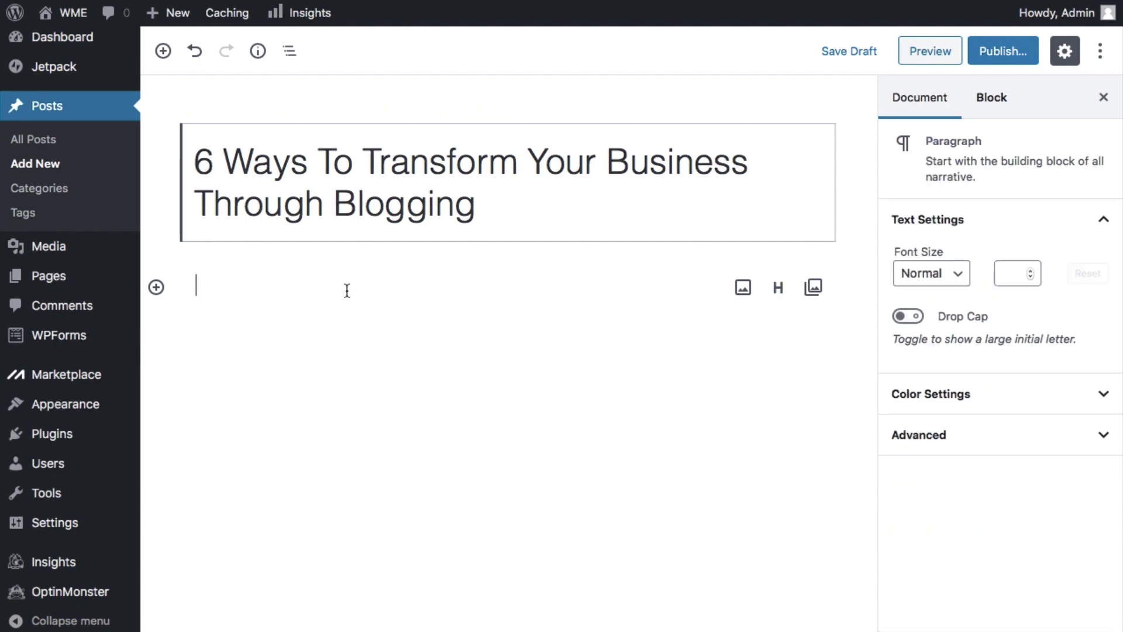
right_click(347, 291)
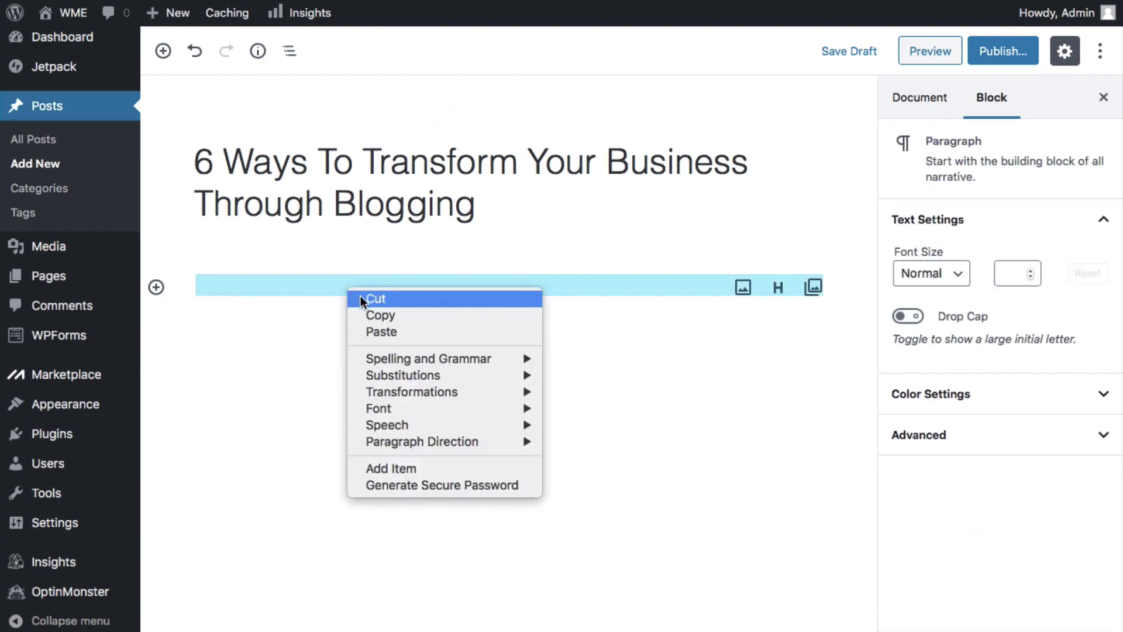
click(371, 324)
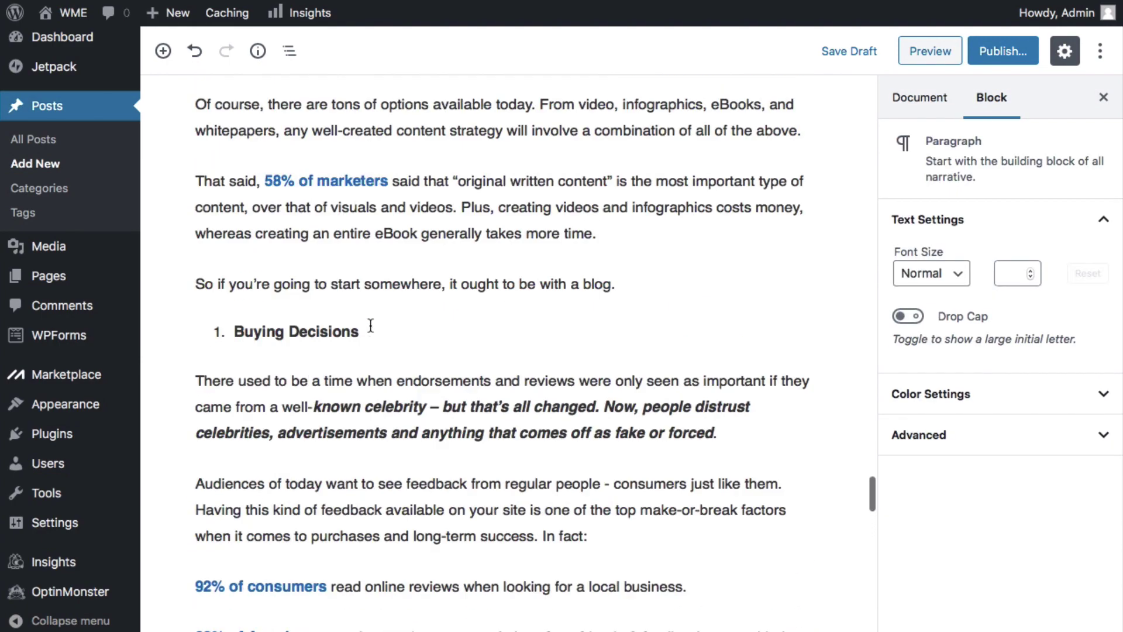
Look through the pasted article's paragraphs, headings and links, and return to the beginning of the post.
scroll(370, 326, up, 3)
scroll(357, 262, down, 15)
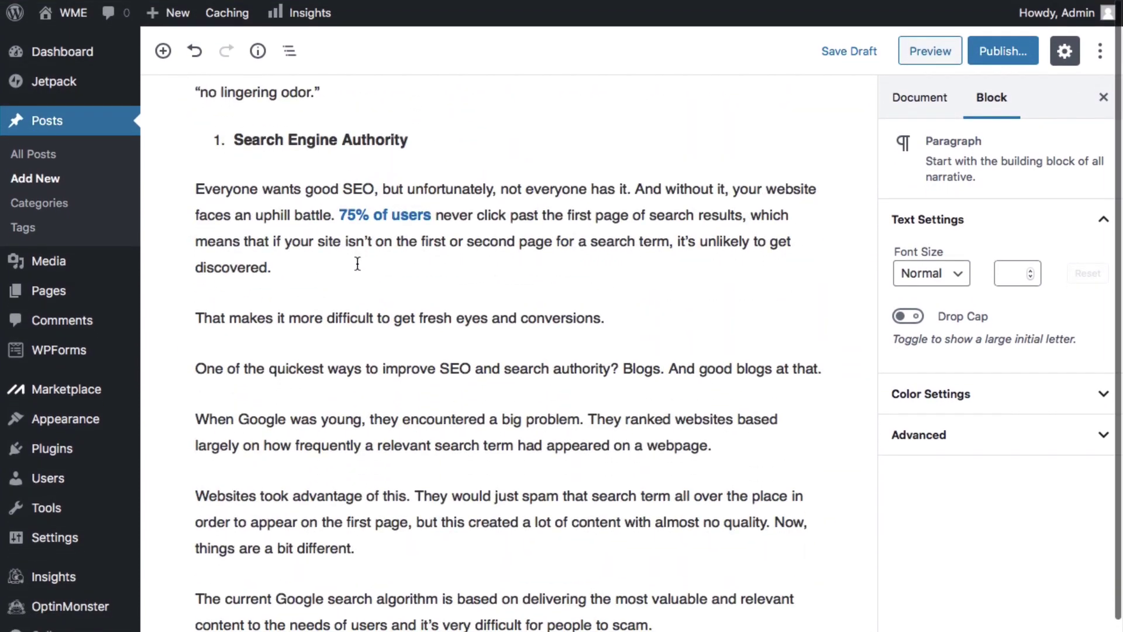
scroll(358, 264, down, 10)
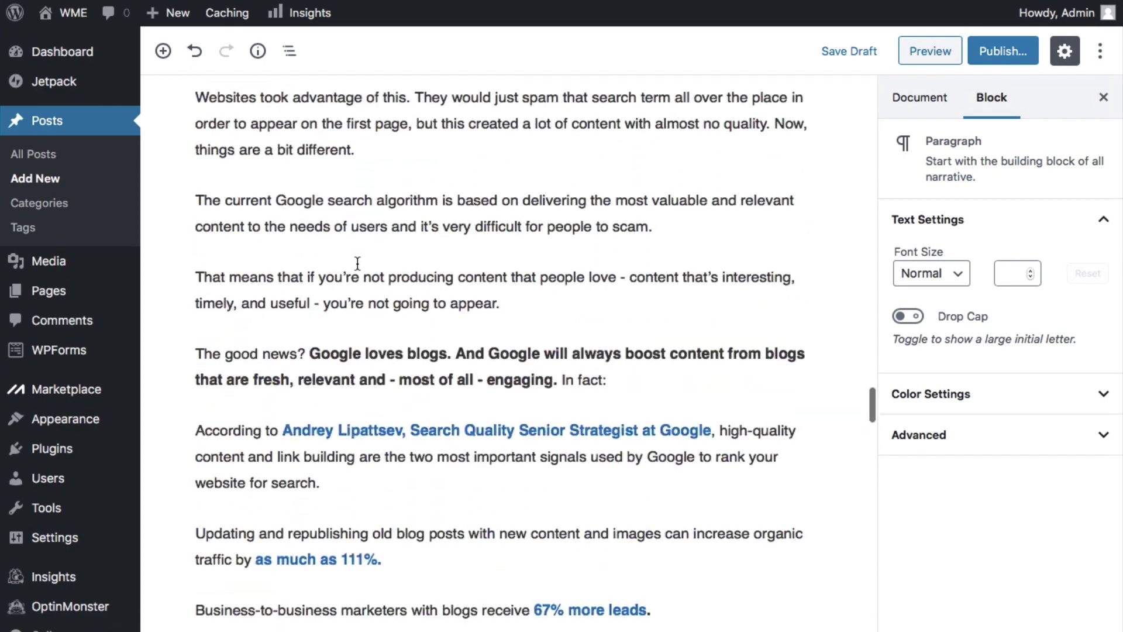
scroll(357, 264, up, 10)
scroll(357, 264, down, 10)
scroll(358, 263, up, 8)
scroll(357, 264, up, 15)
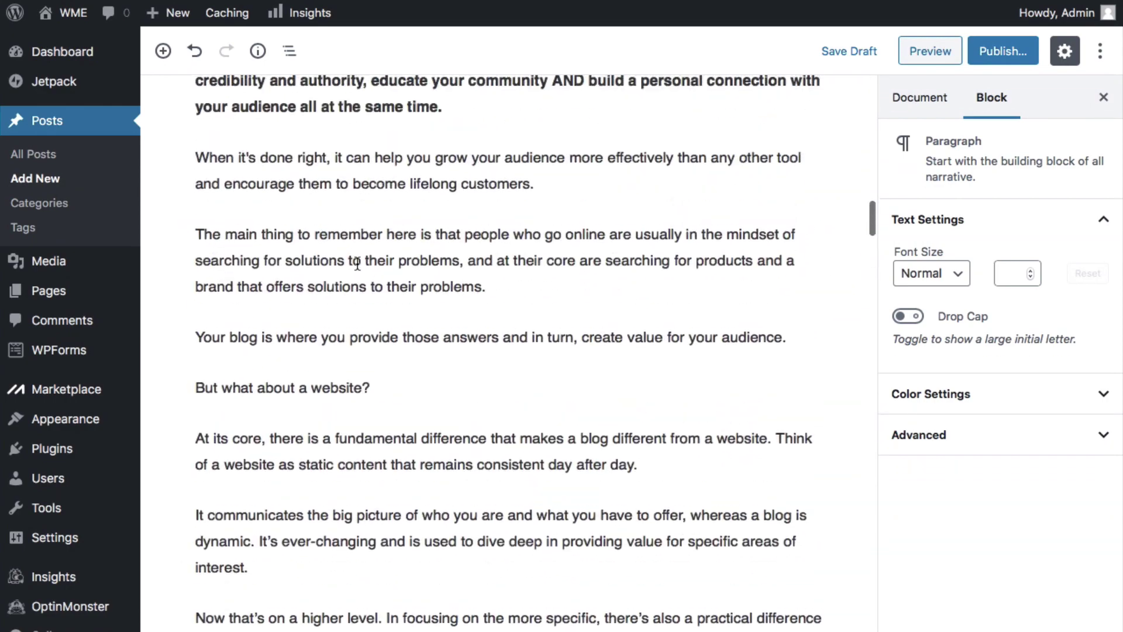
scroll(358, 263, up, 10)
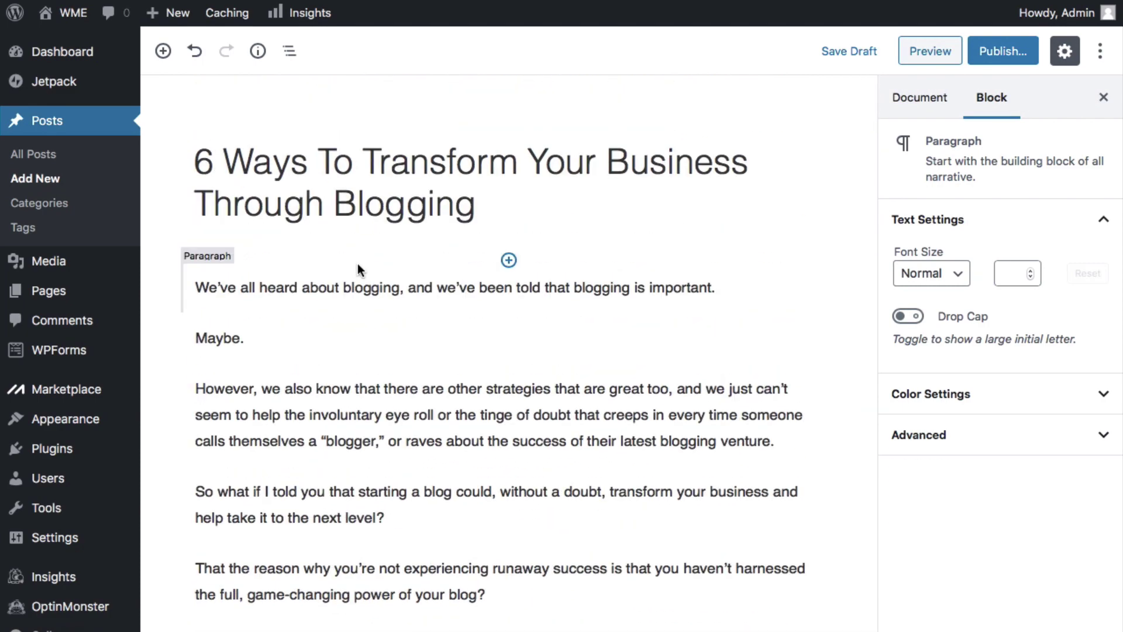
Remove the post's opening paragraph block and undo the removal.
click(396, 285)
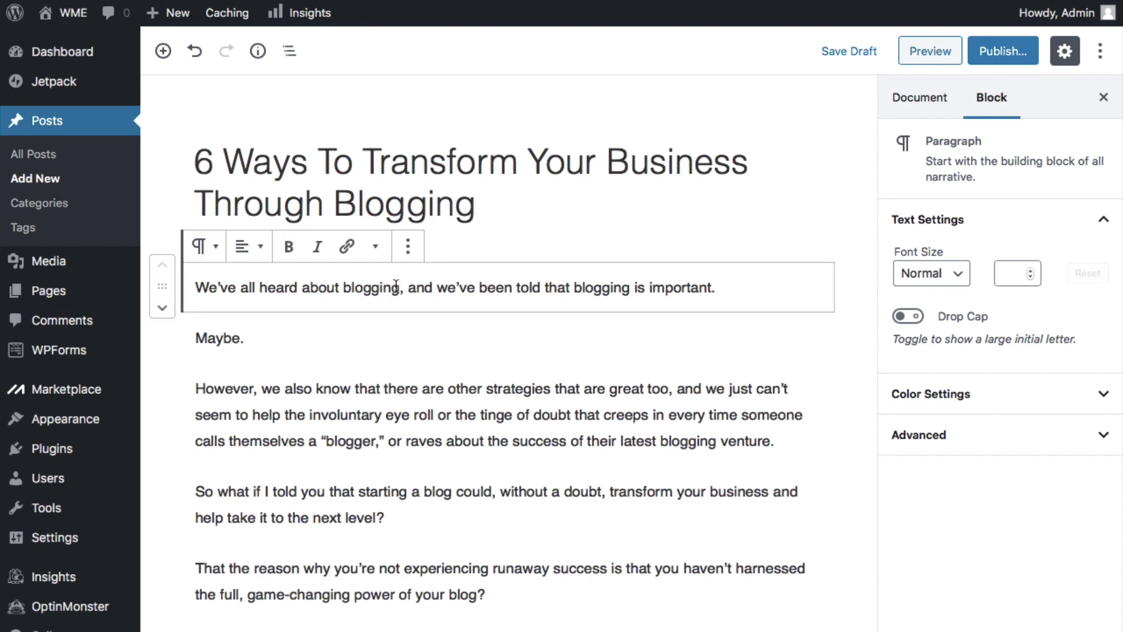
click(409, 246)
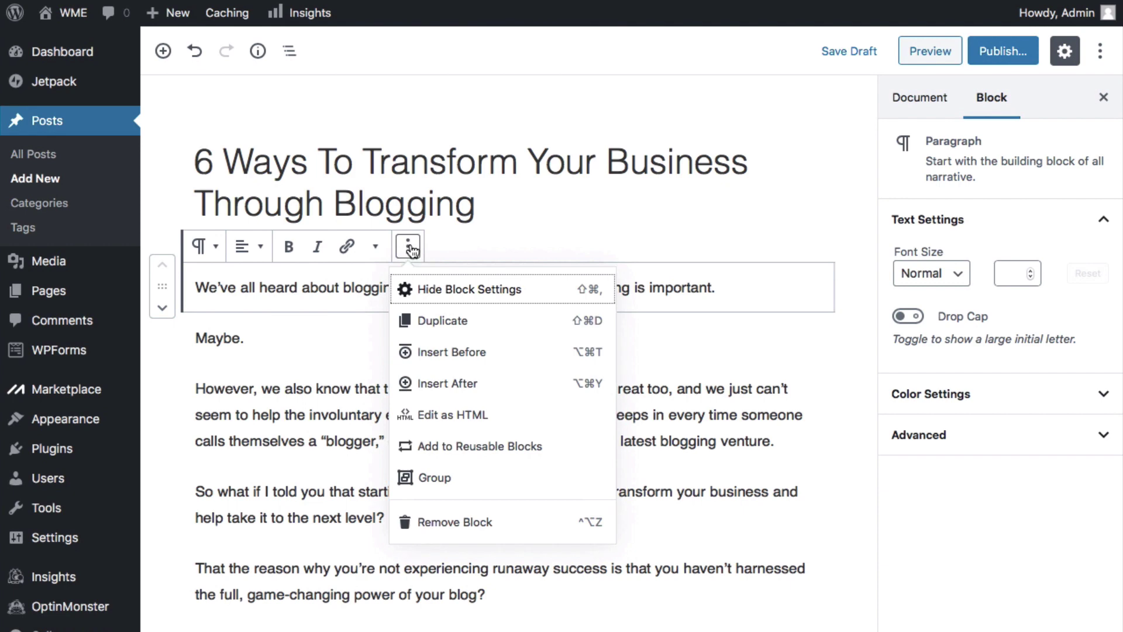
click(434, 522)
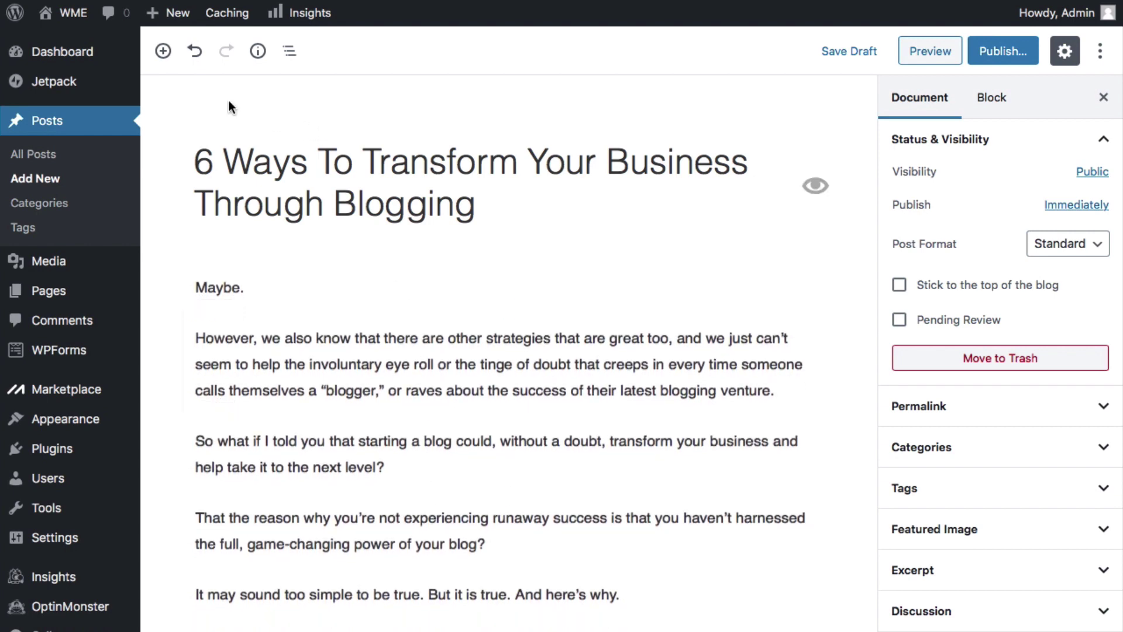
click(196, 55)
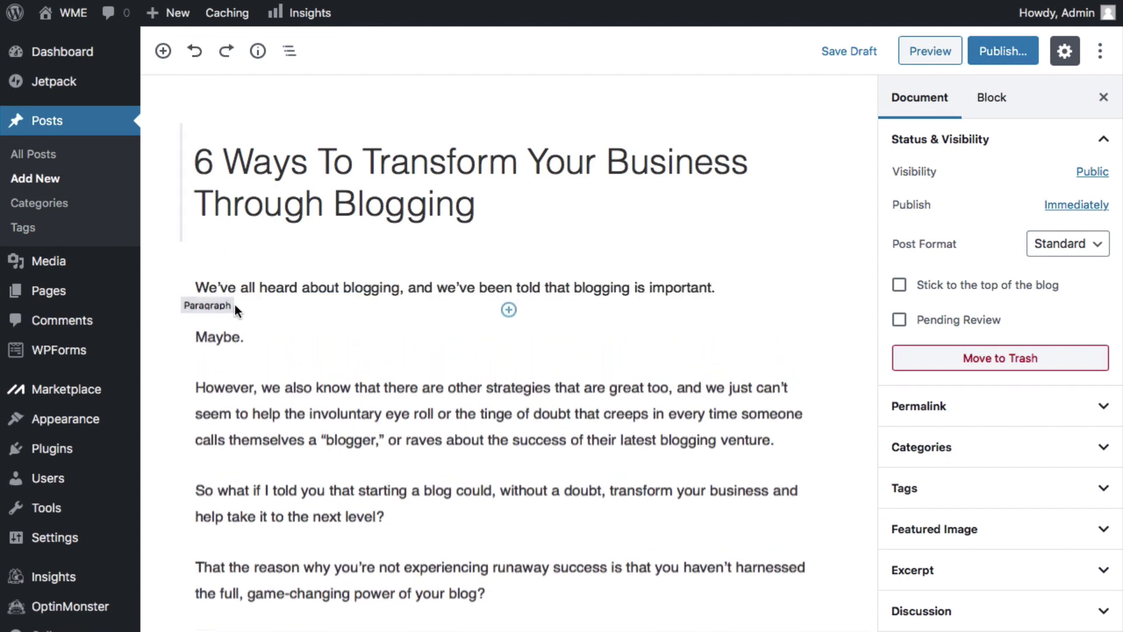
click(509, 312)
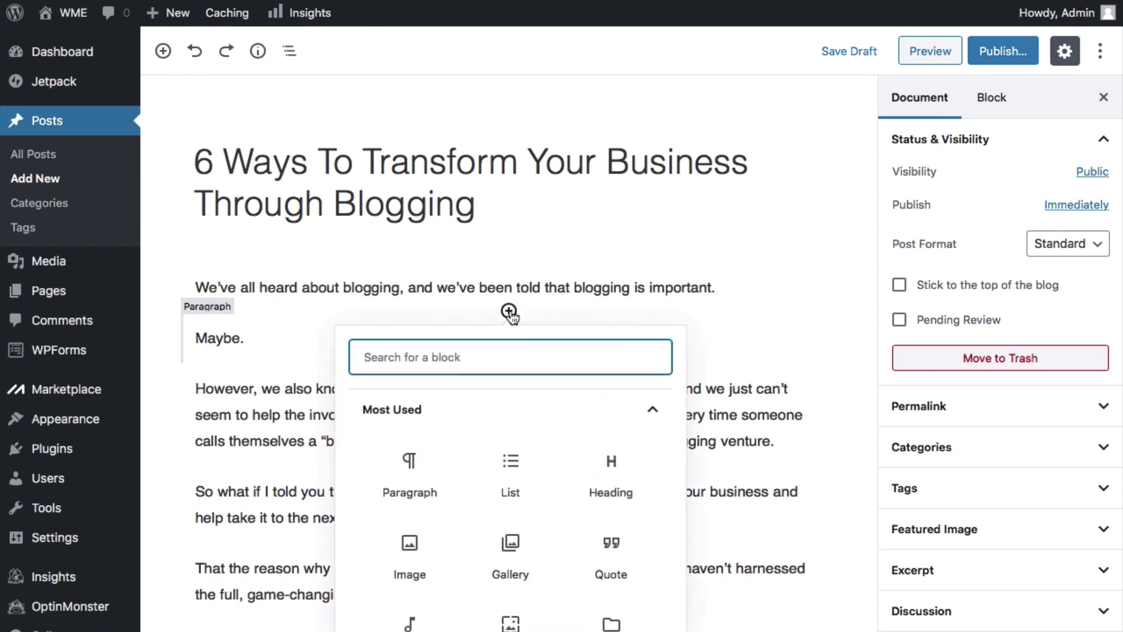
scroll(520, 476, down, 3)
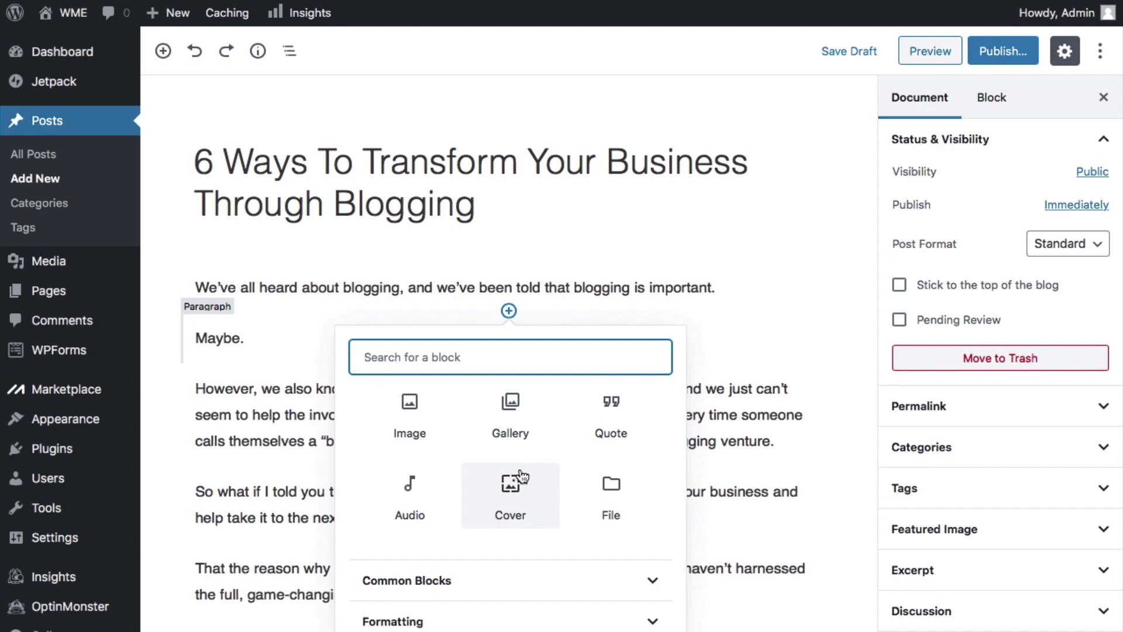
click(313, 328)
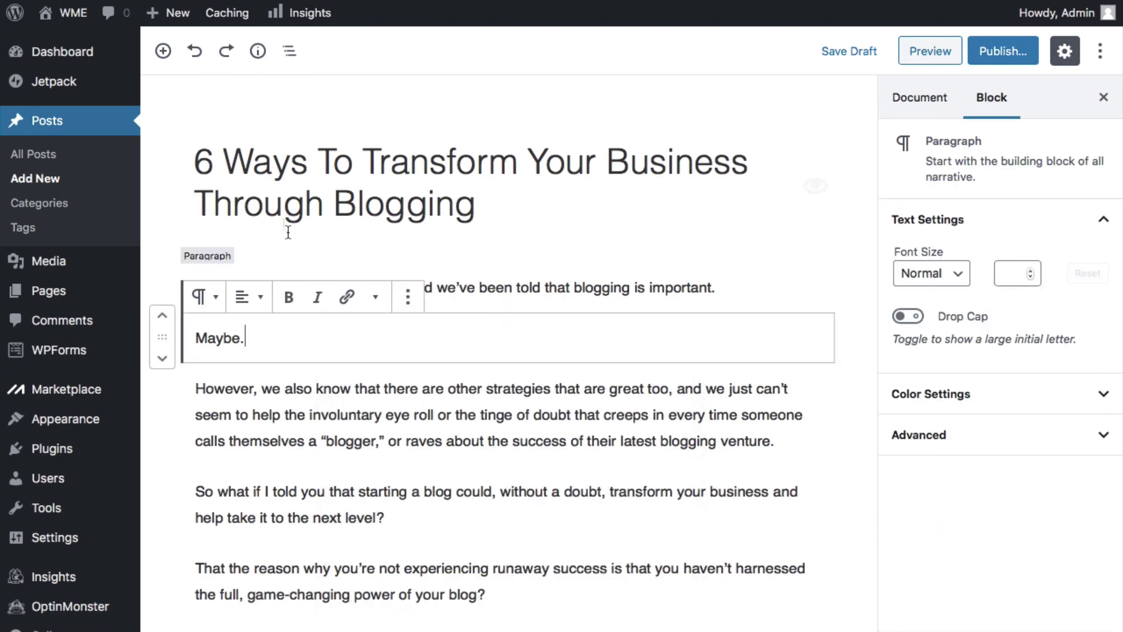
Insert an Image block above the "Long-Term Engagement" heading and upload Just Start.jpg into it.
scroll(285, 228, down, 18)
scroll(284, 225, down, 20)
scroll(282, 223, down, 12)
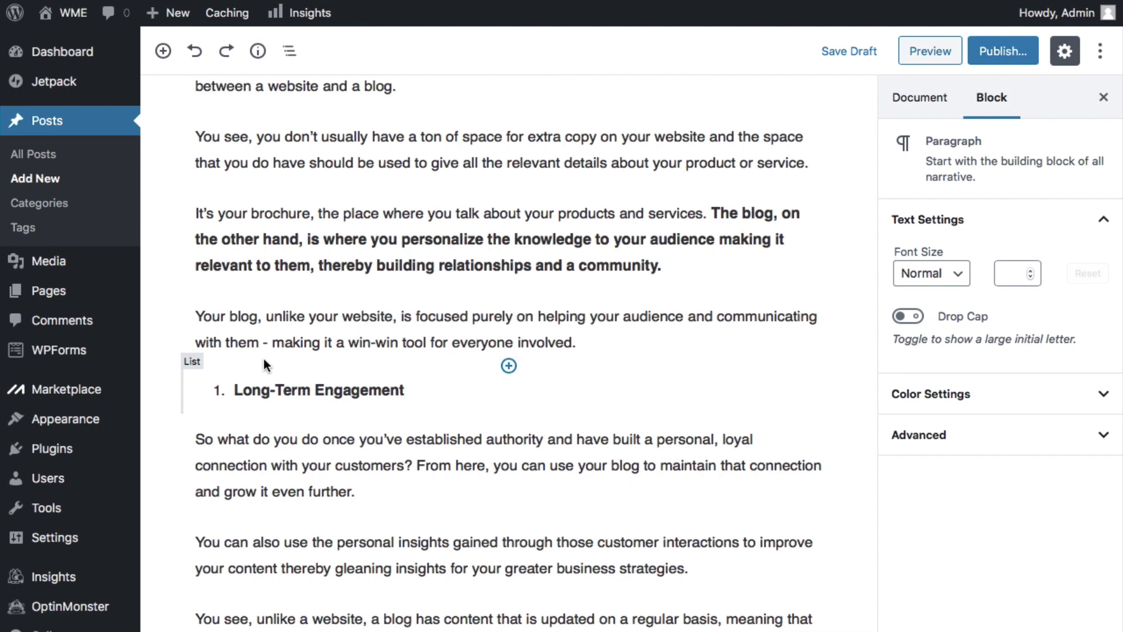
click(509, 367)
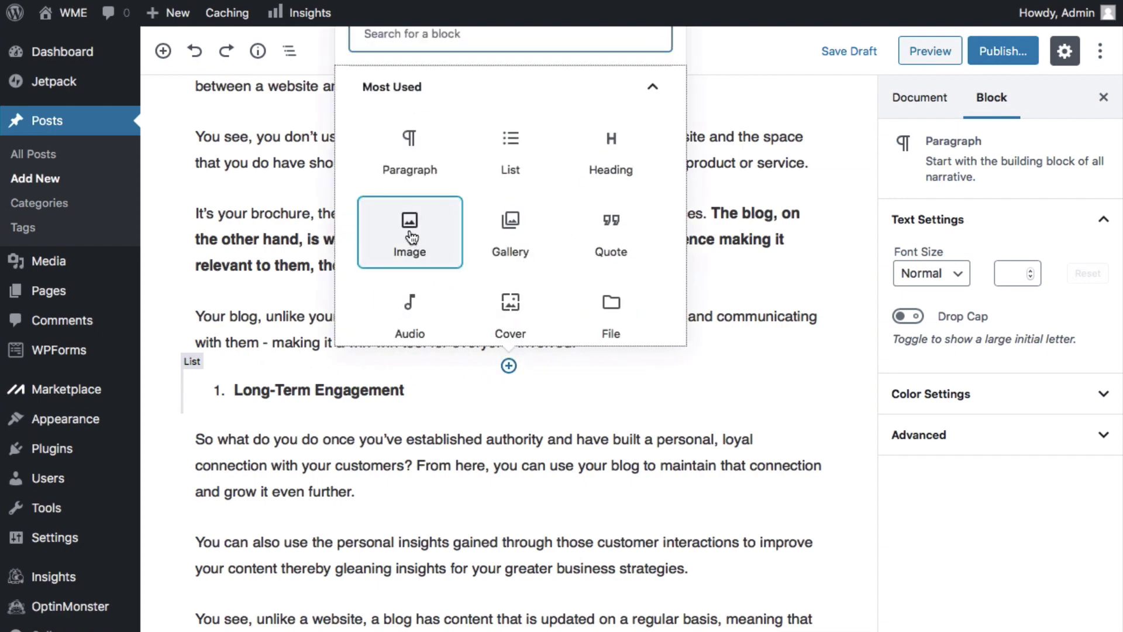
click(411, 234)
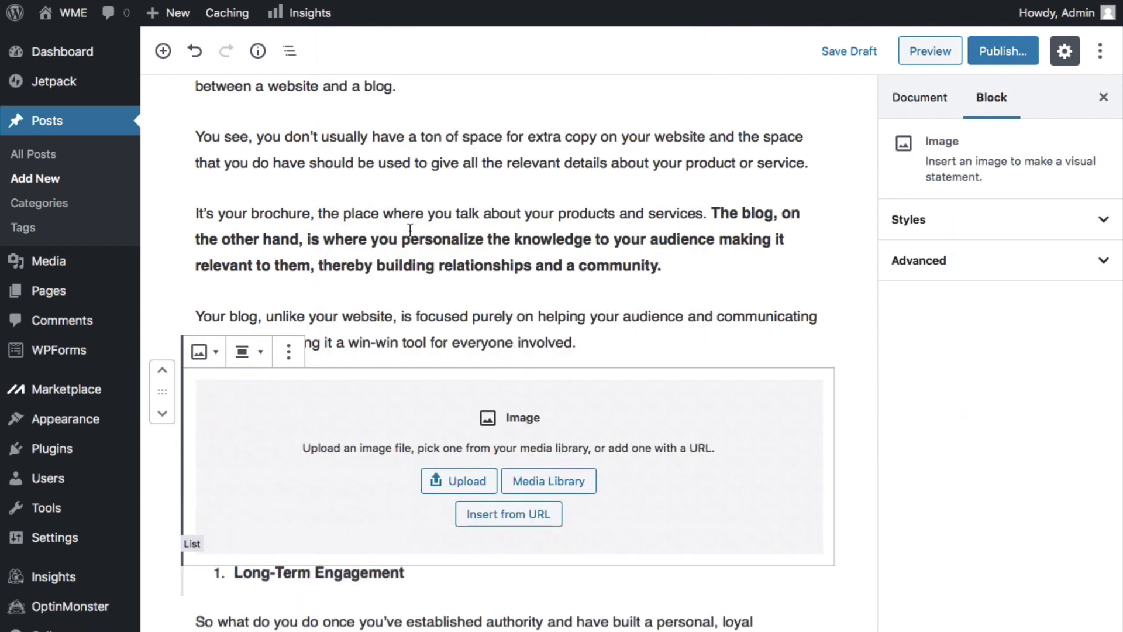
click(462, 484)
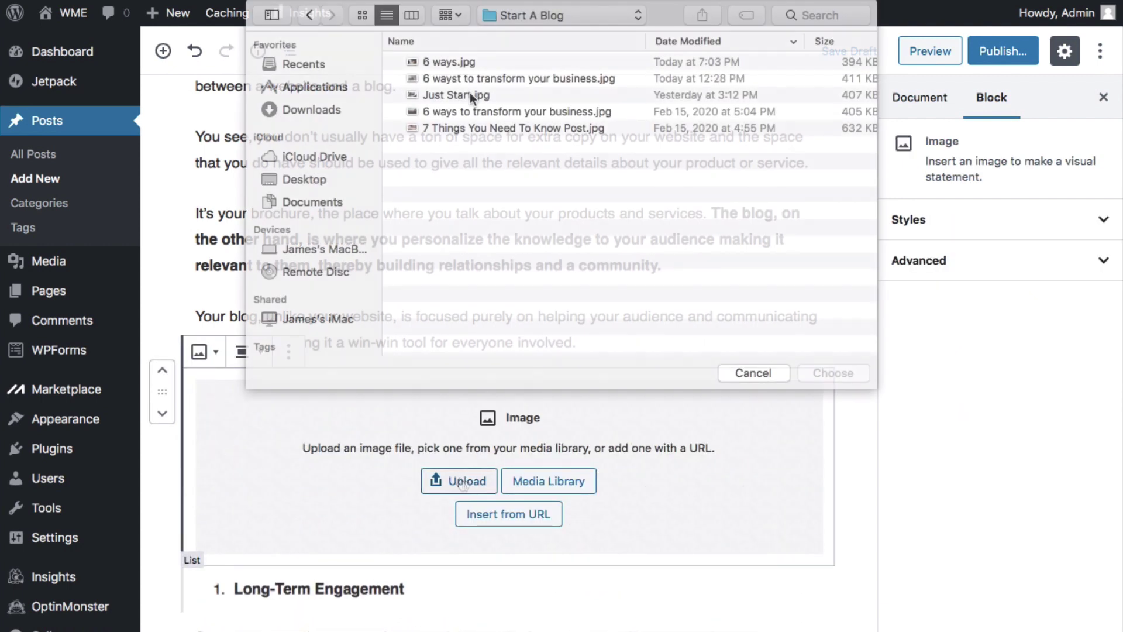
click(470, 96)
click(824, 370)
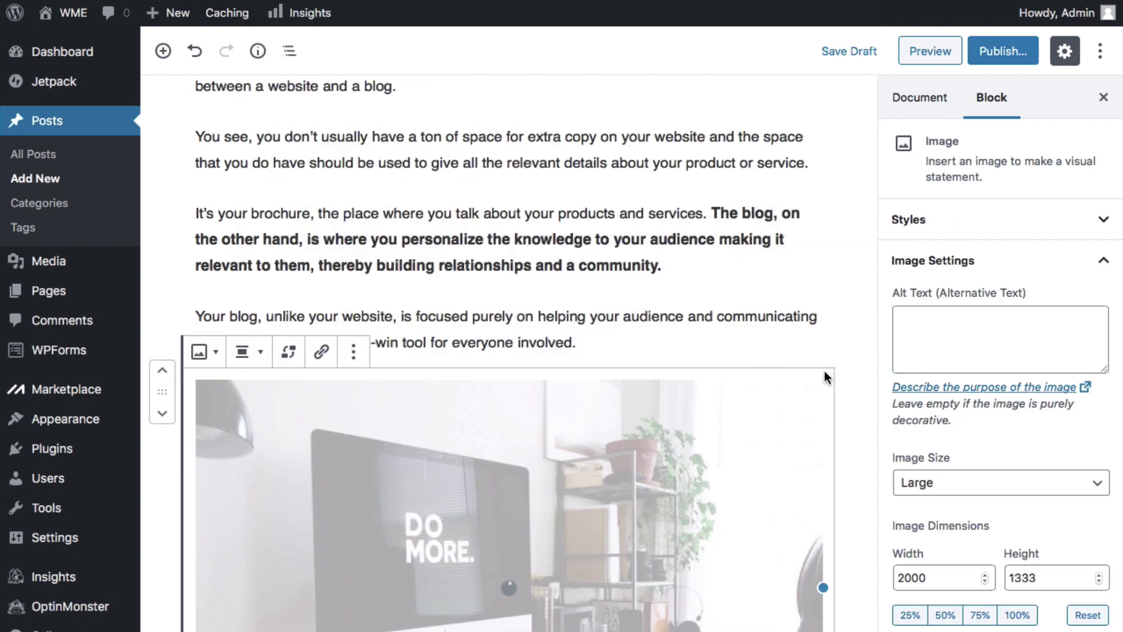
scroll(780, 356, down, 5)
scroll(781, 356, down, 3)
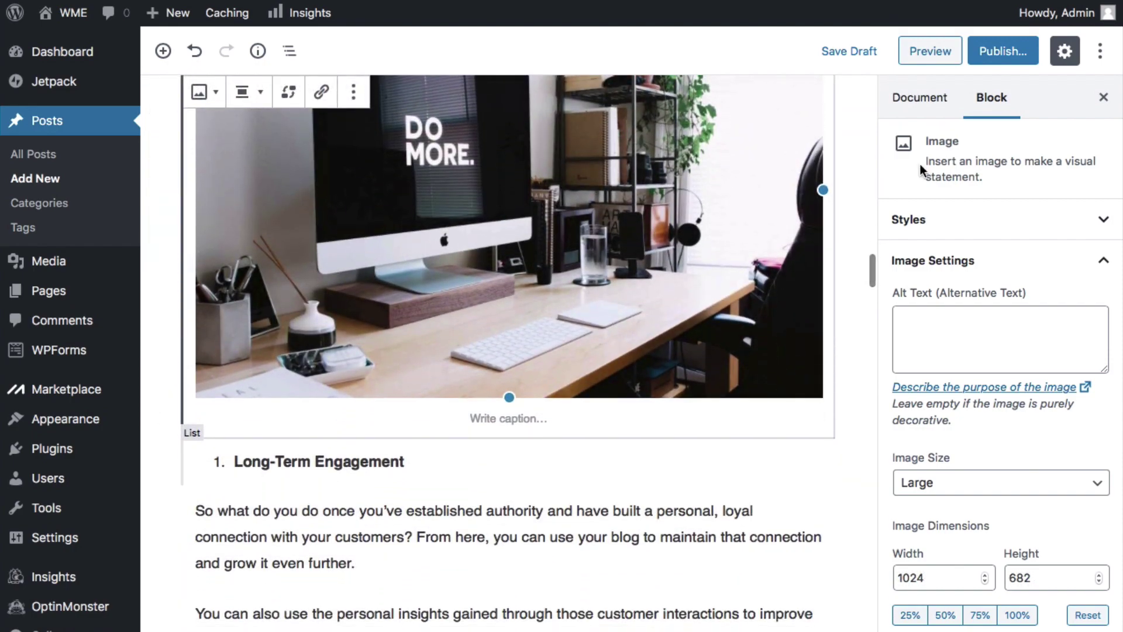
Insert a Cover block above the "Make You More Money" heading and upload 6 ways.jpg as its image.
scroll(767, 140, down, 10)
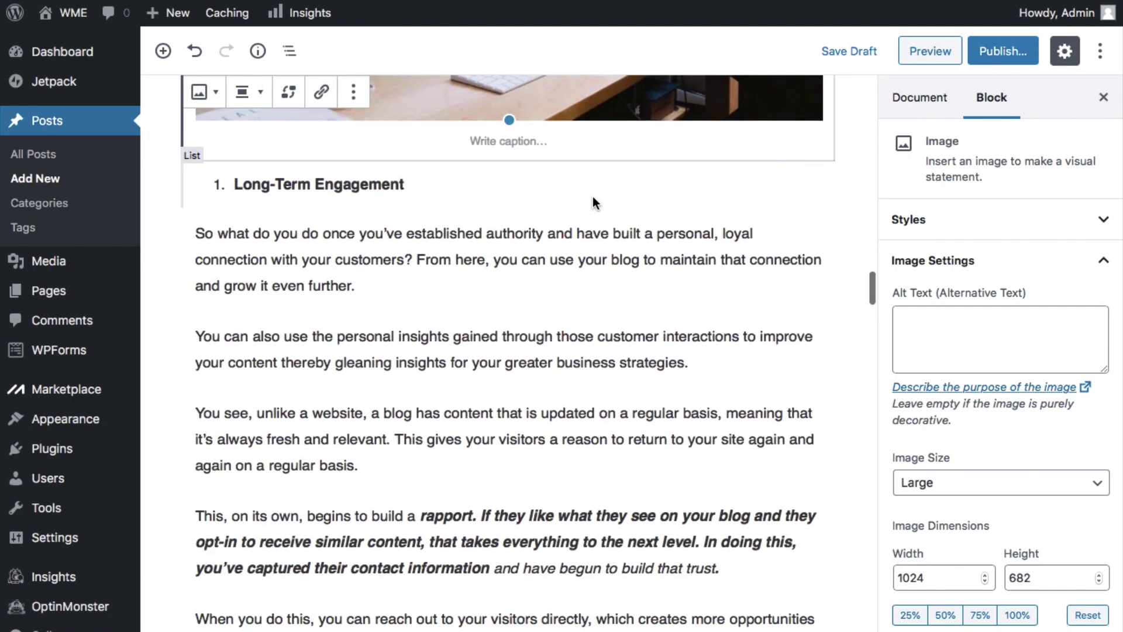
scroll(592, 198, down, 15)
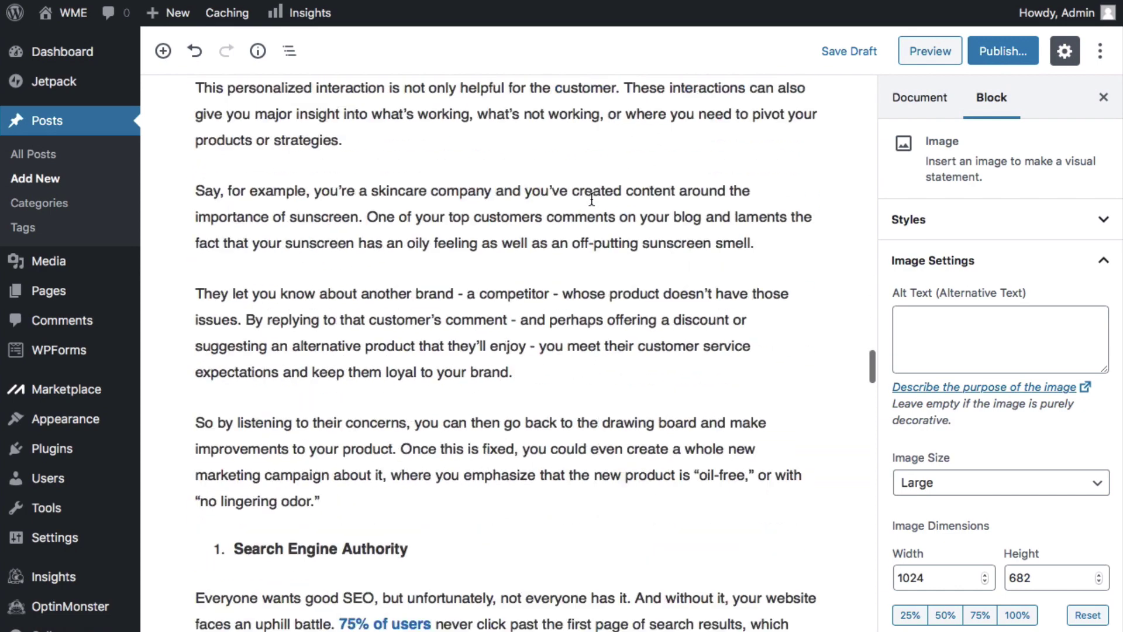
click(372, 206)
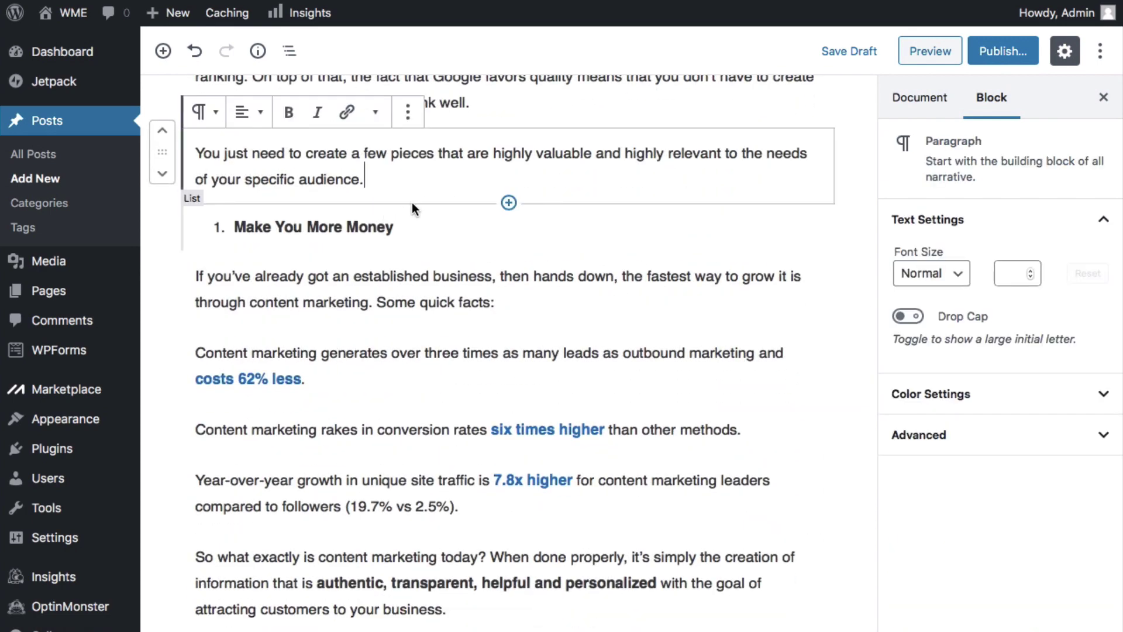
click(509, 204)
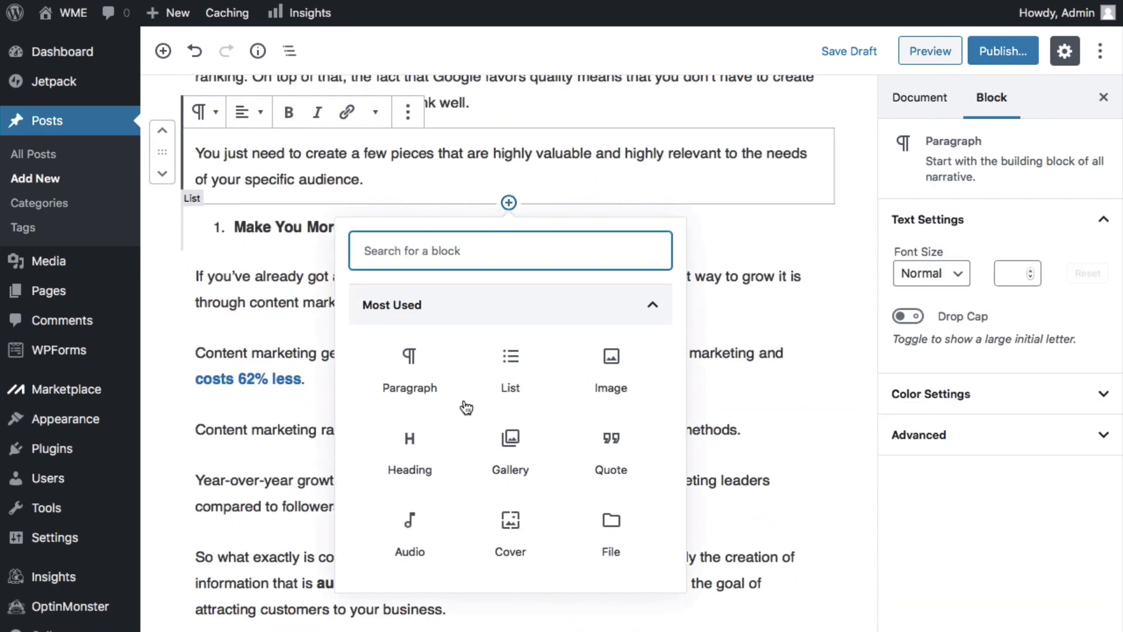
scroll(554, 413, down, 2)
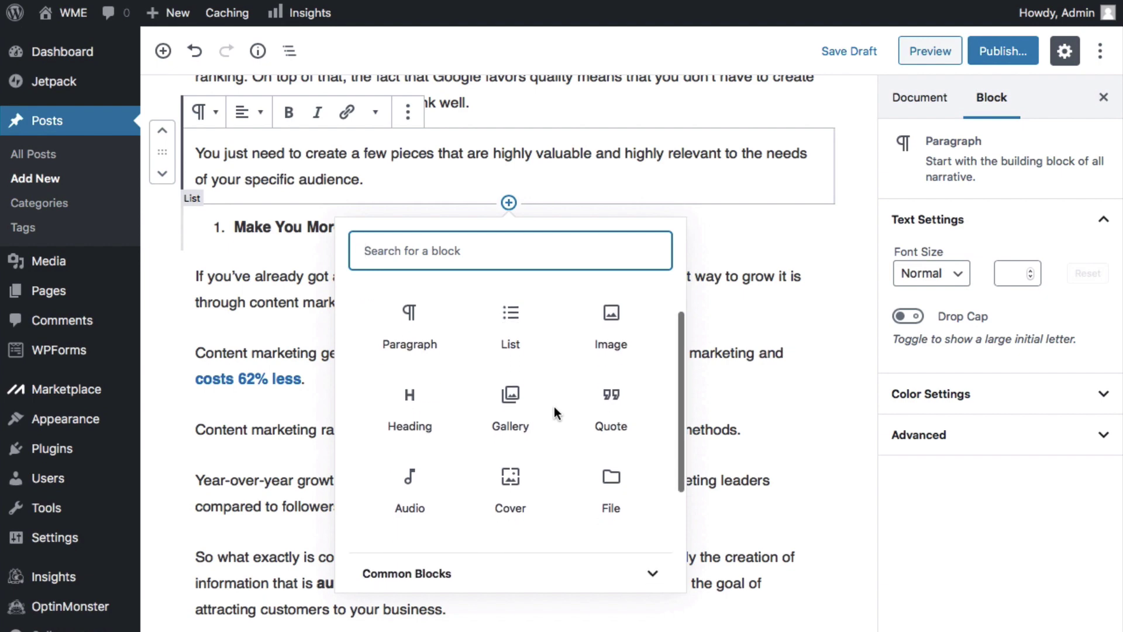
click(512, 480)
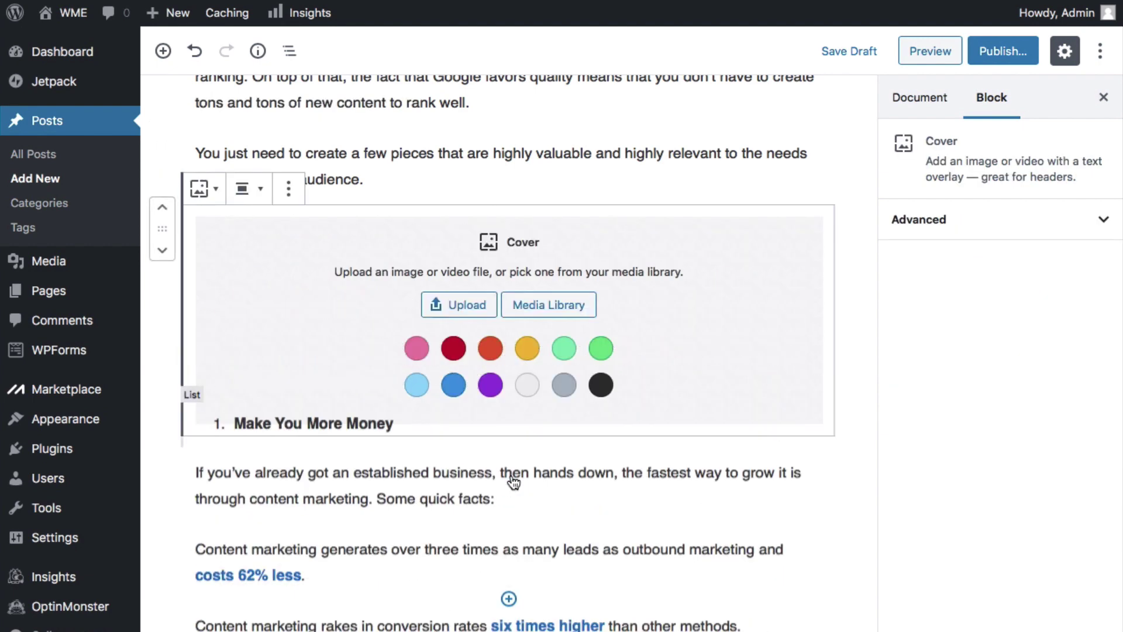
click(467, 307)
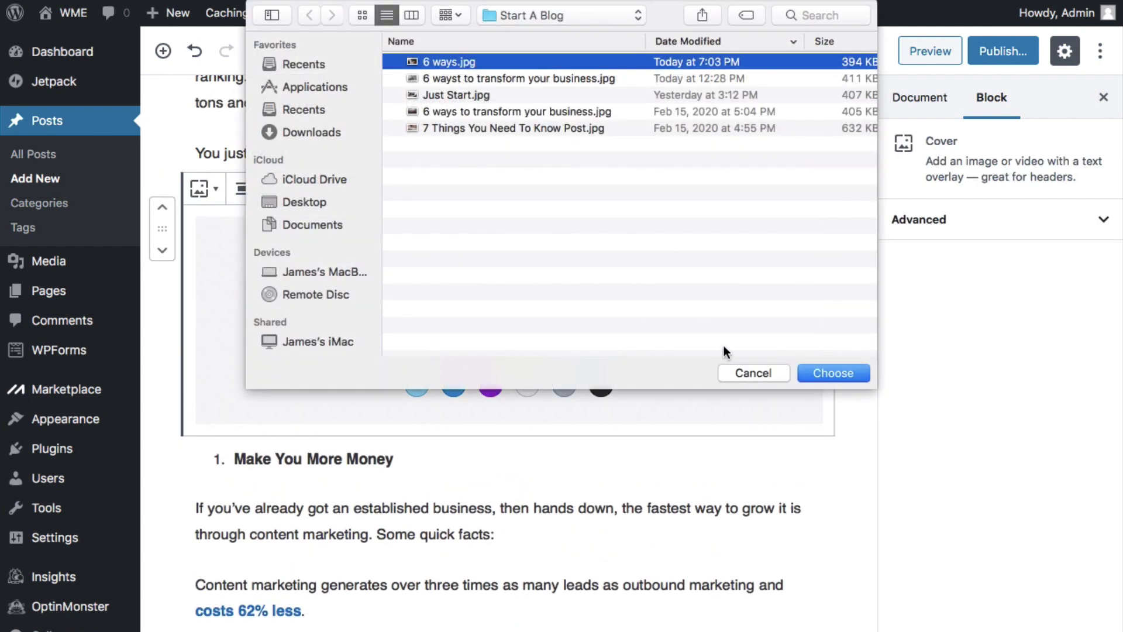
click(833, 373)
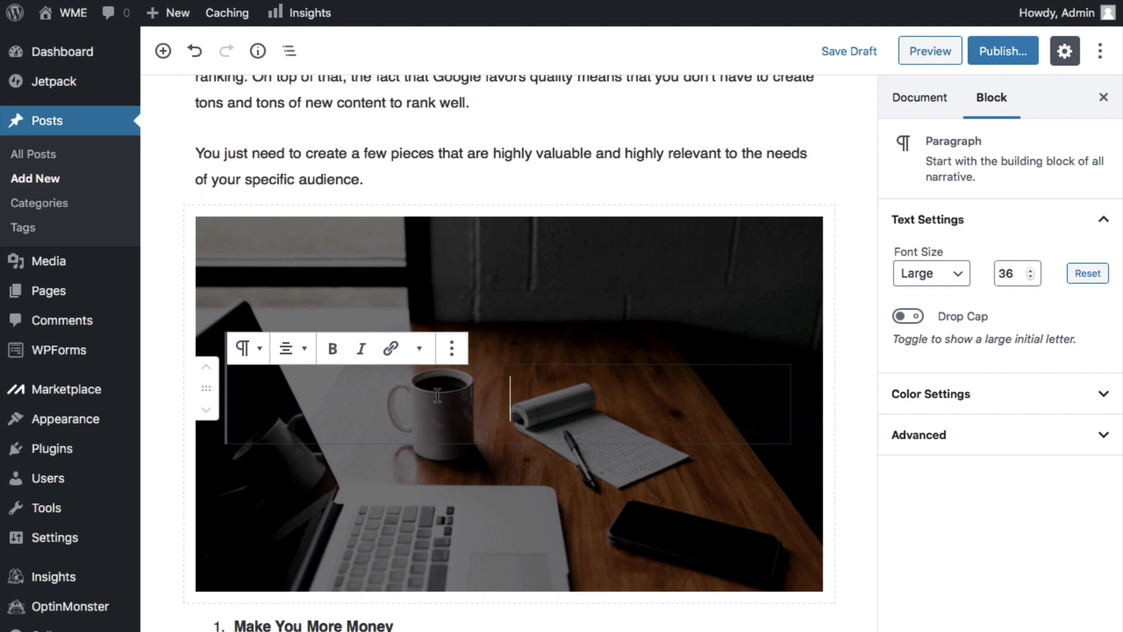
Try out overlay text on the cover image with "hhhh" and delete it again.
text(hhhh)
key(BackSpace)
key(BackSpace)
key(BackSpace)
key(BackSpace)
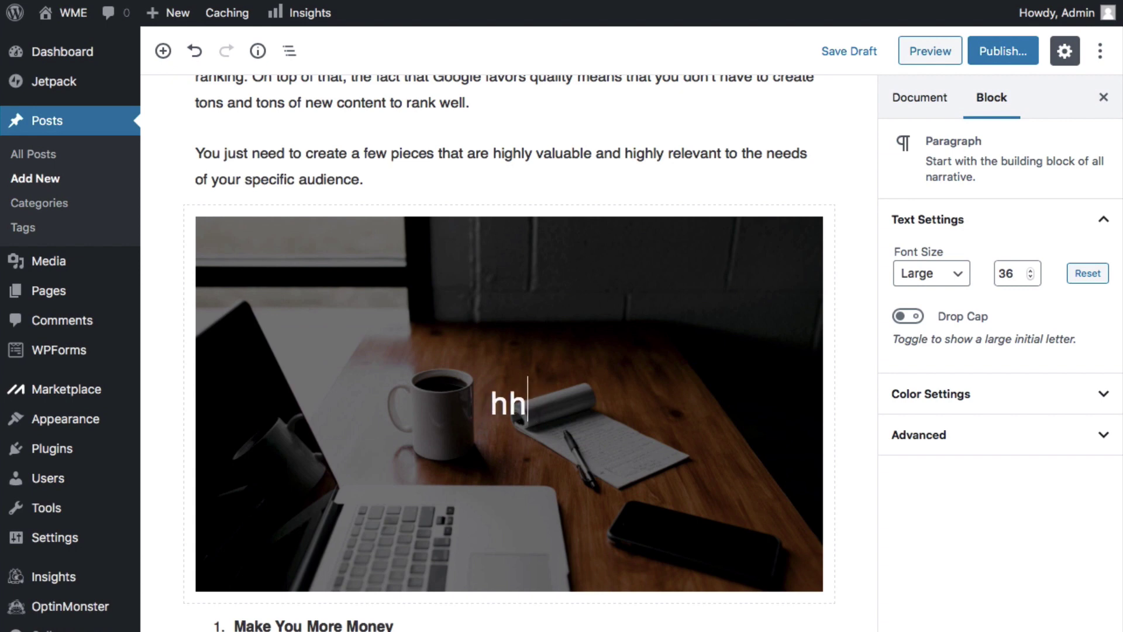
Set the Cover block's alignment to Full Width.
click(399, 245)
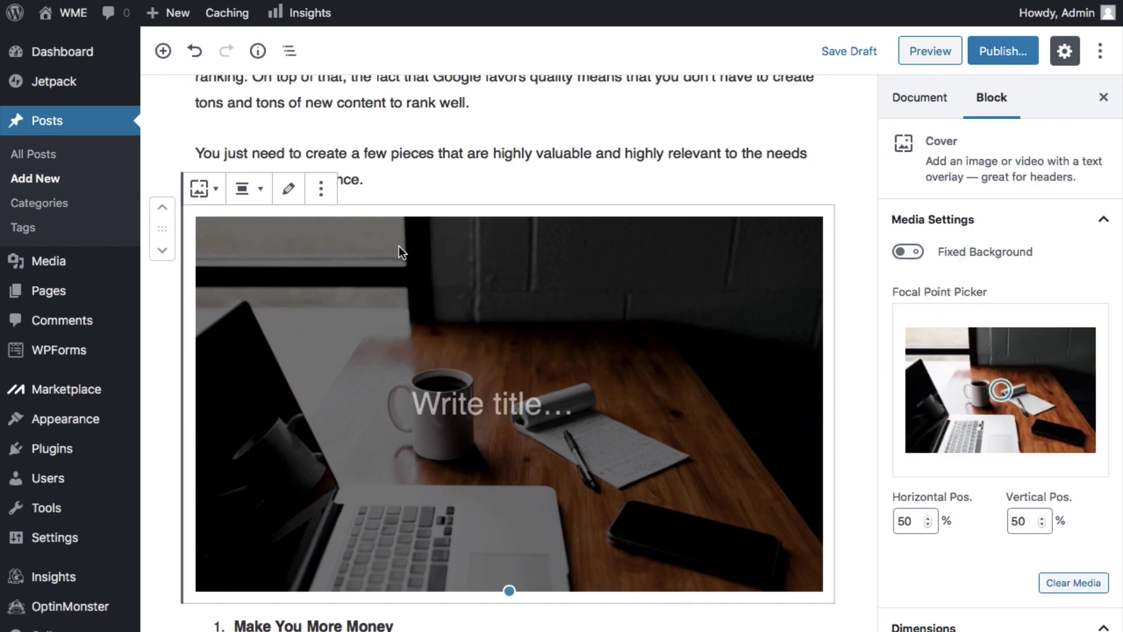
click(249, 190)
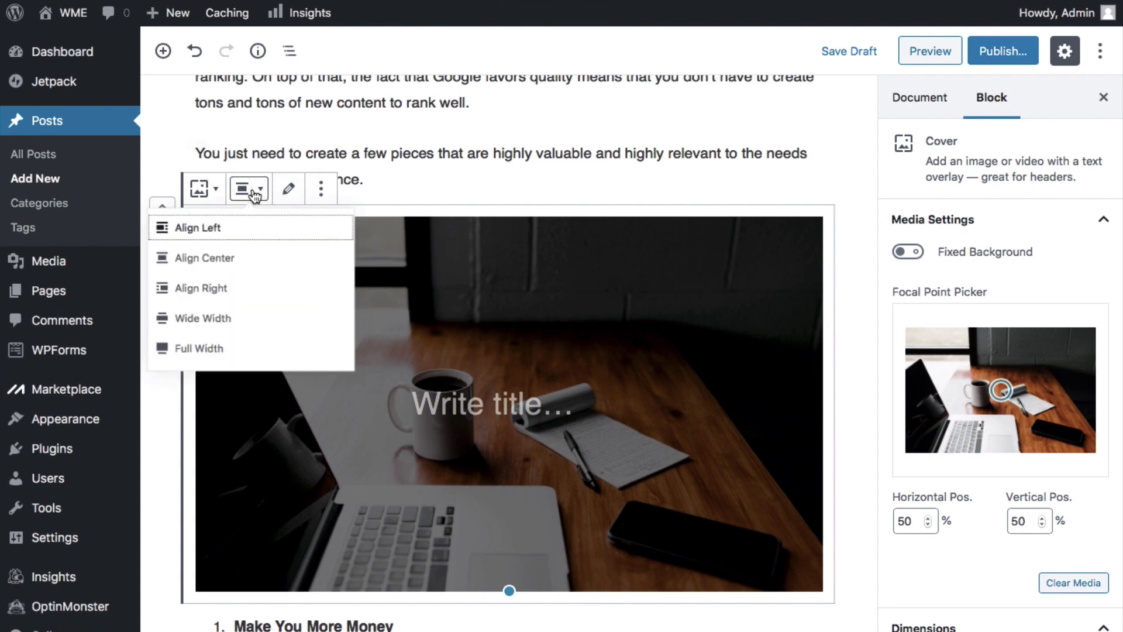
click(214, 369)
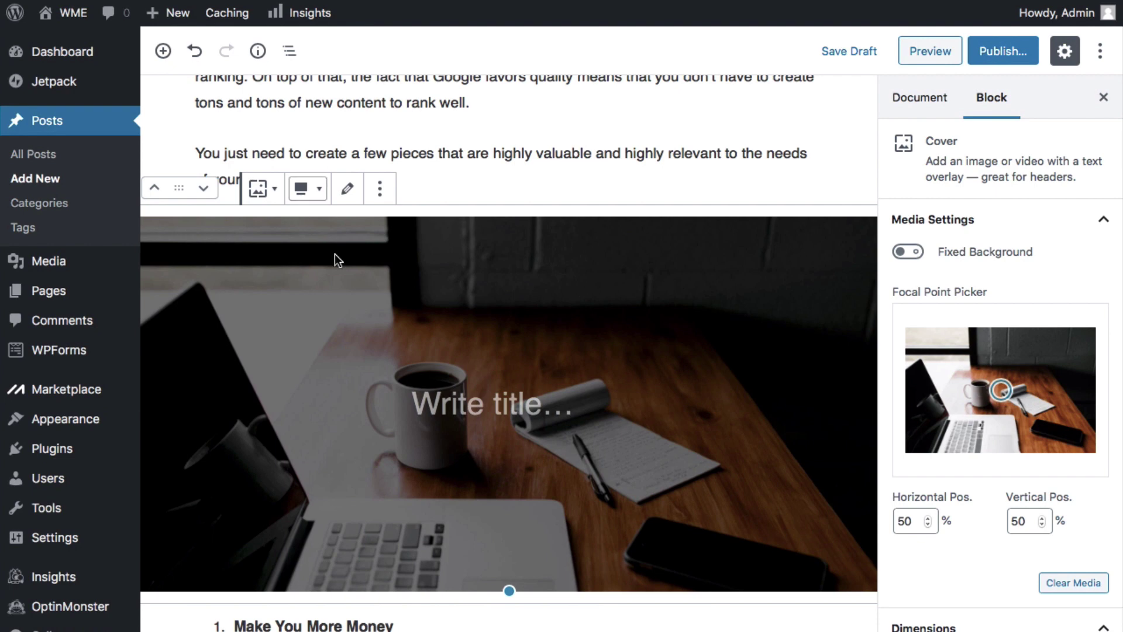
Try pink and red overlay colors on the Cover block and settle on the black swatch.
scroll(942, 341, down, 6)
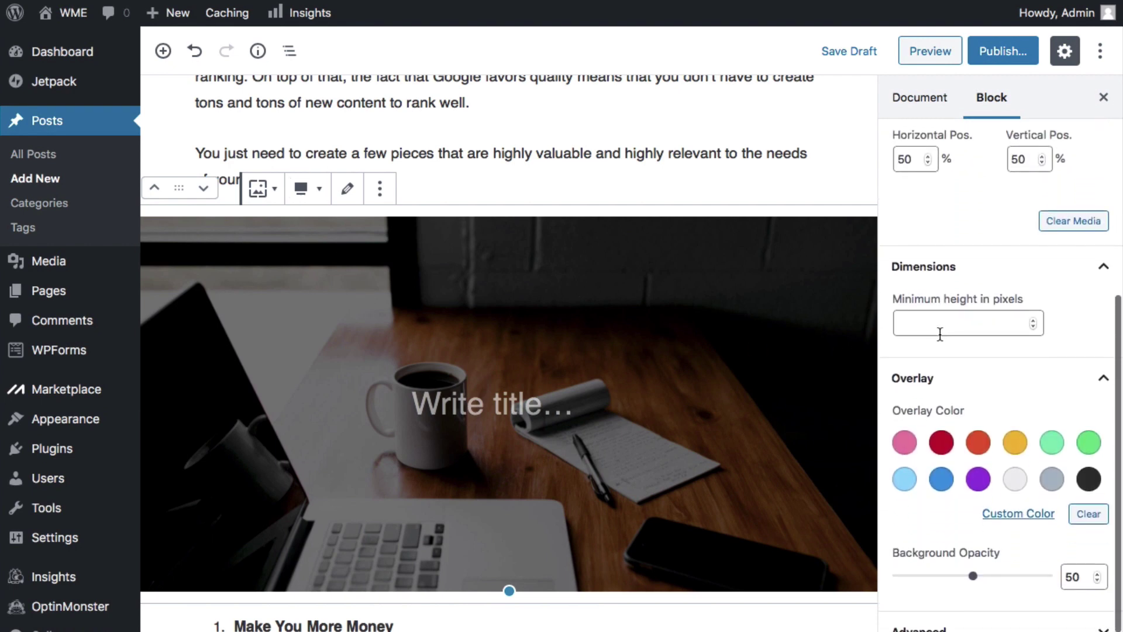
click(903, 446)
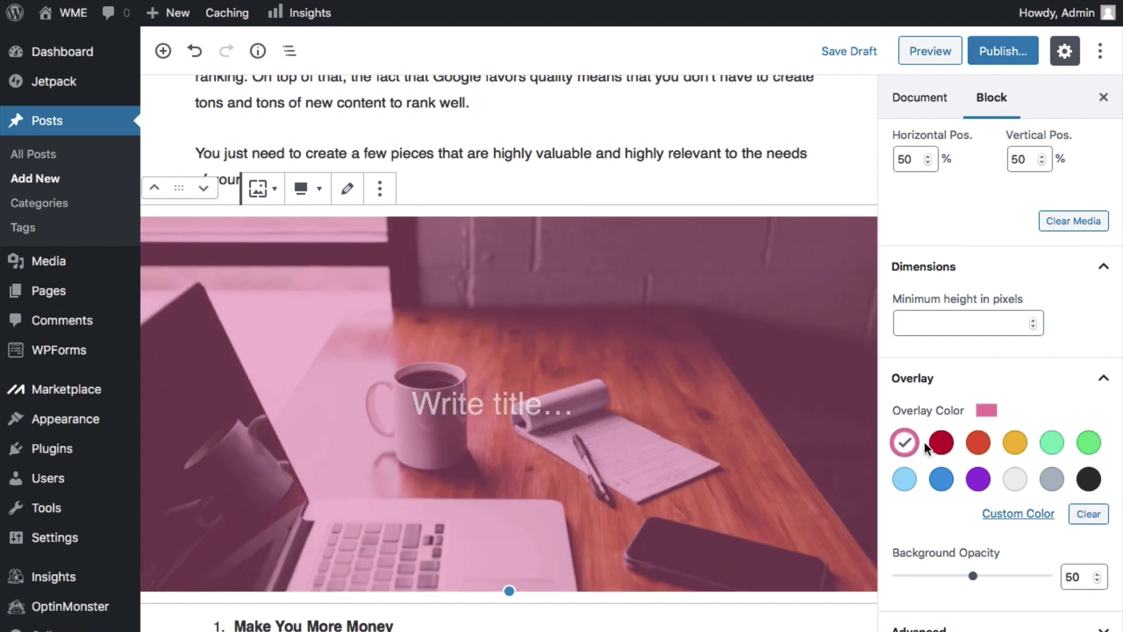
click(941, 442)
click(1082, 481)
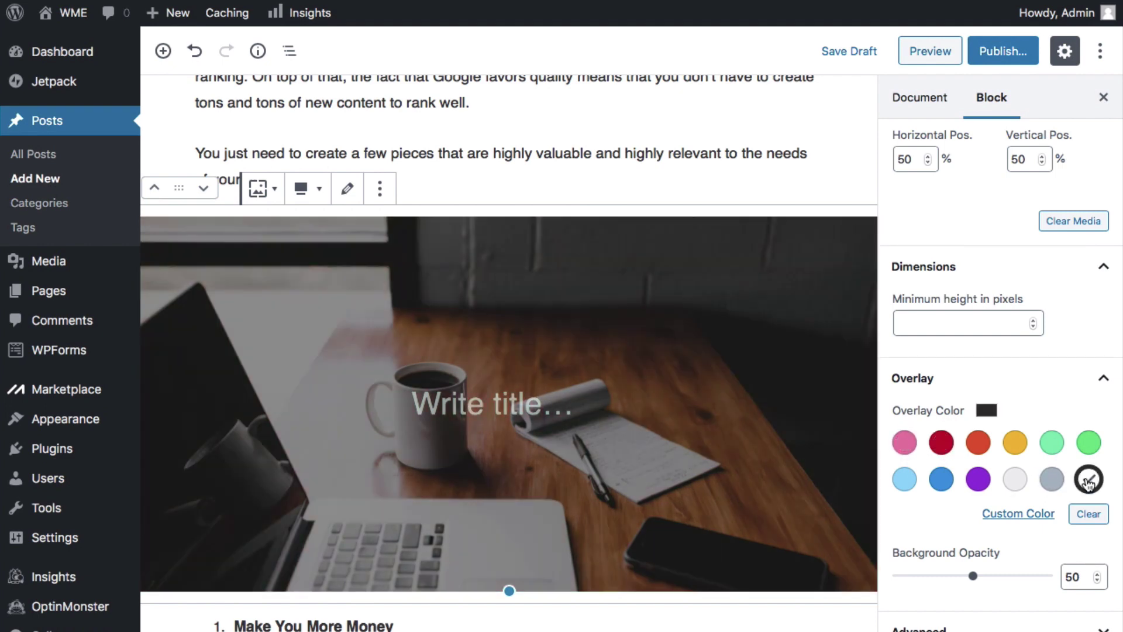
scroll(951, 526, down, 1)
mouse_move(972, 567)
mouse_down()
mouse_move(951, 567)
mouse_move(973, 568)
mouse_up()
Publish the post "6 Ways To Transform Your Business Through Blogging" immediately with public visibility.
scroll(601, 438, up, 10)
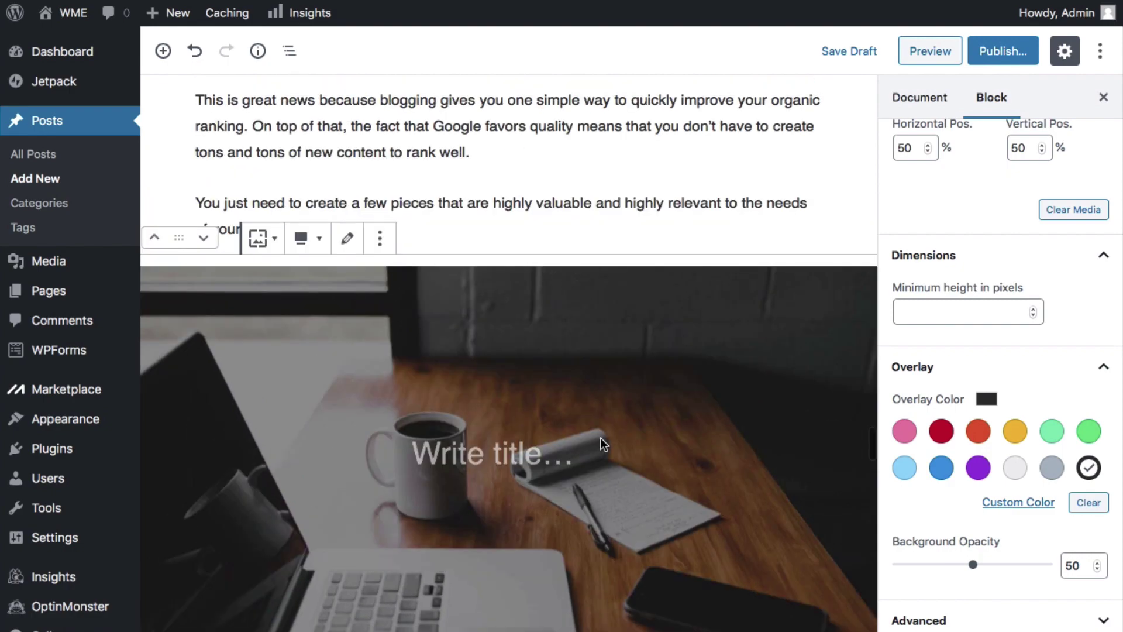
scroll(600, 437, up, 20)
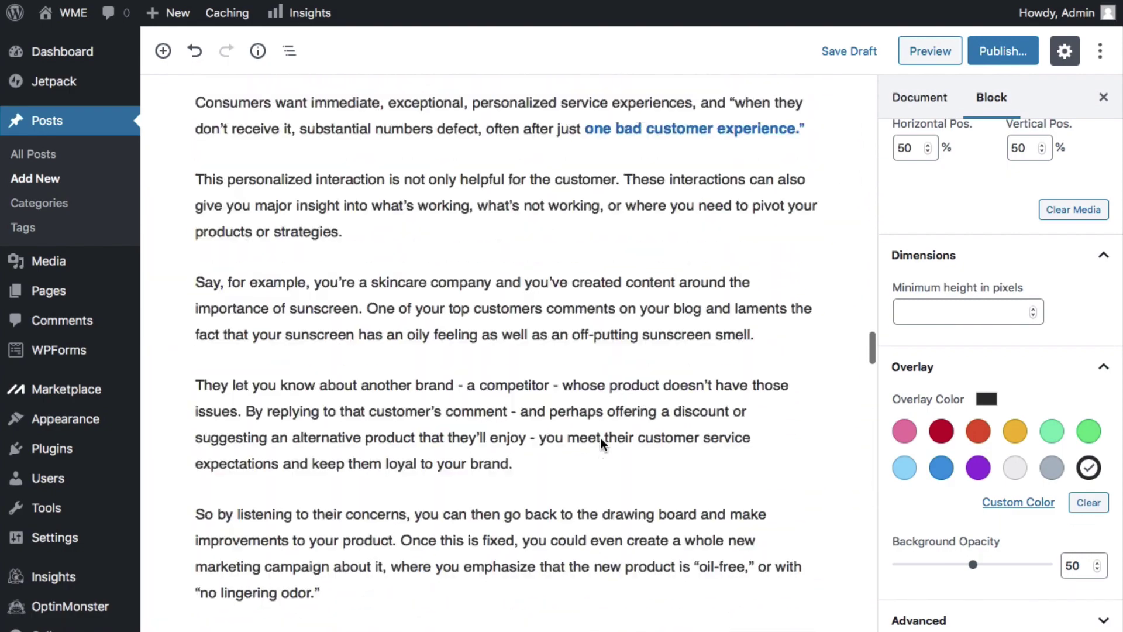
scroll(600, 438, up, 20)
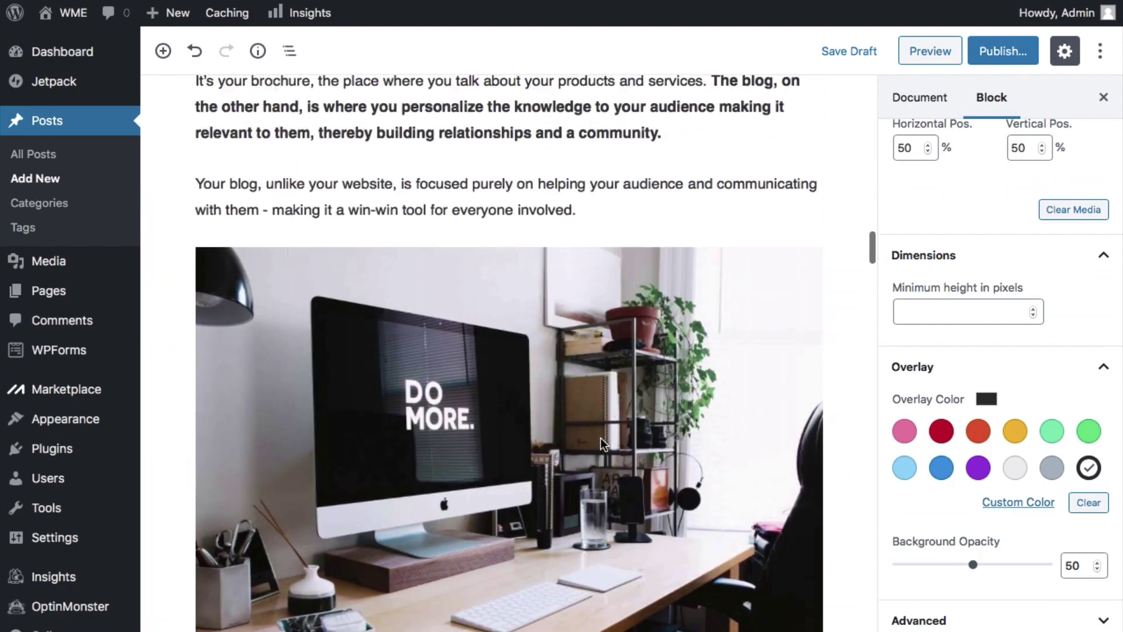
scroll(601, 438, up, 20)
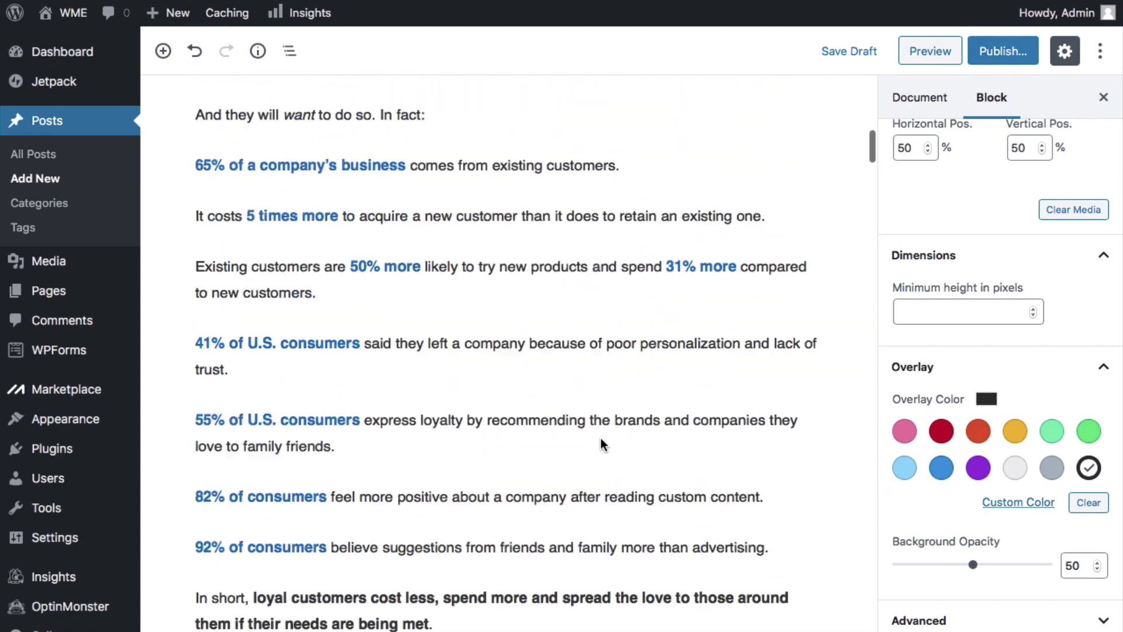
scroll(600, 437, up, 5)
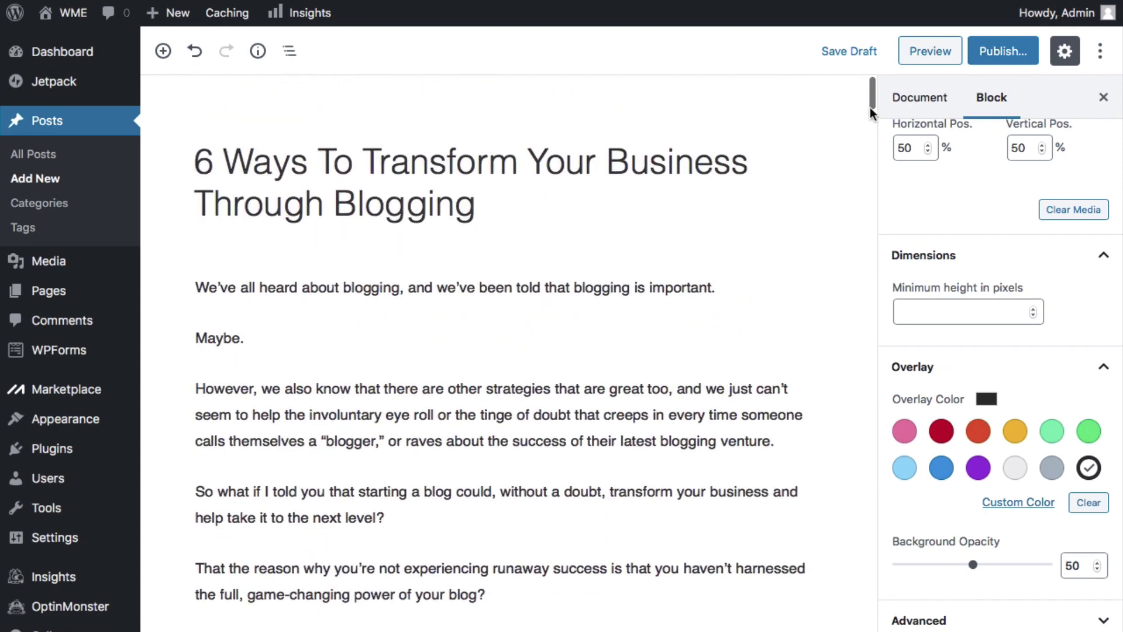
click(976, 62)
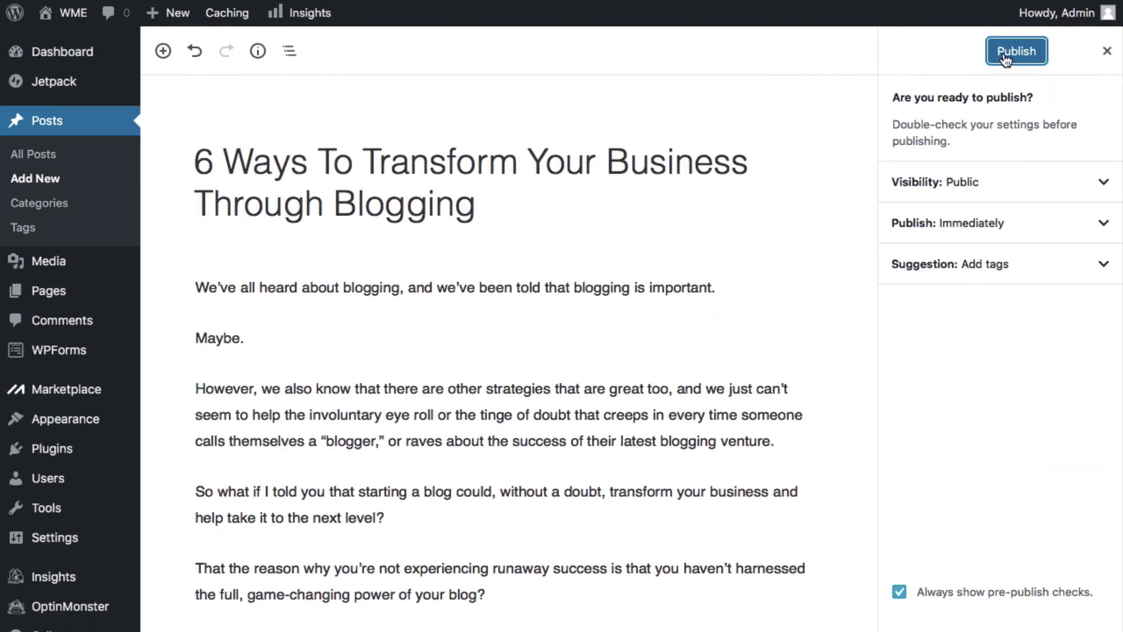
click(1013, 51)
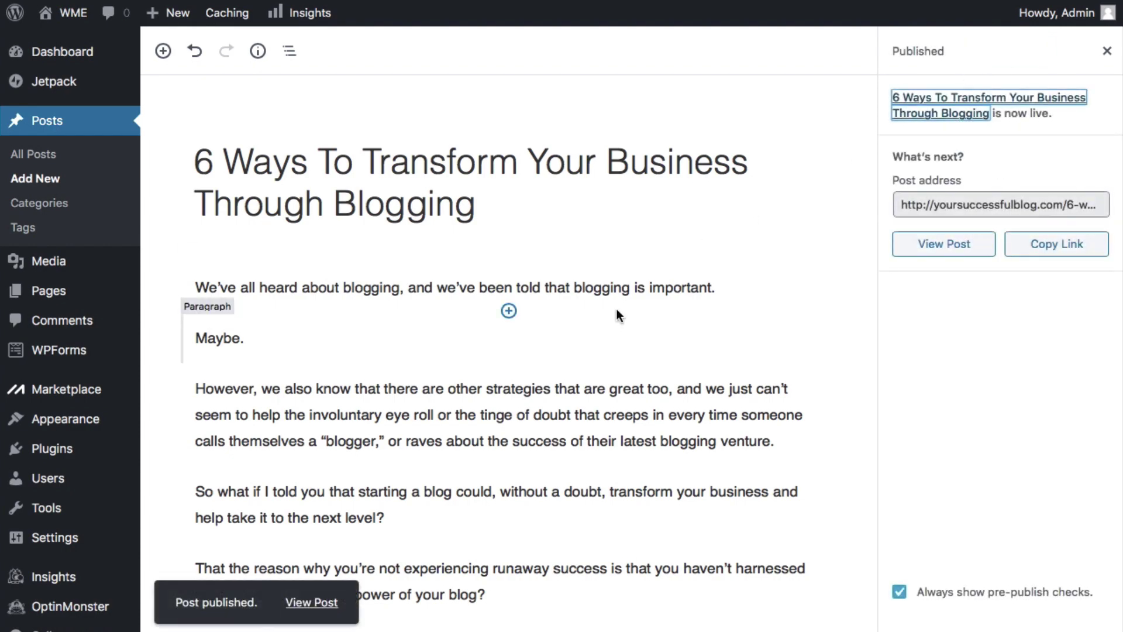
View the published post on the live site and review how its text, images and cover are laid out.
click(312, 602)
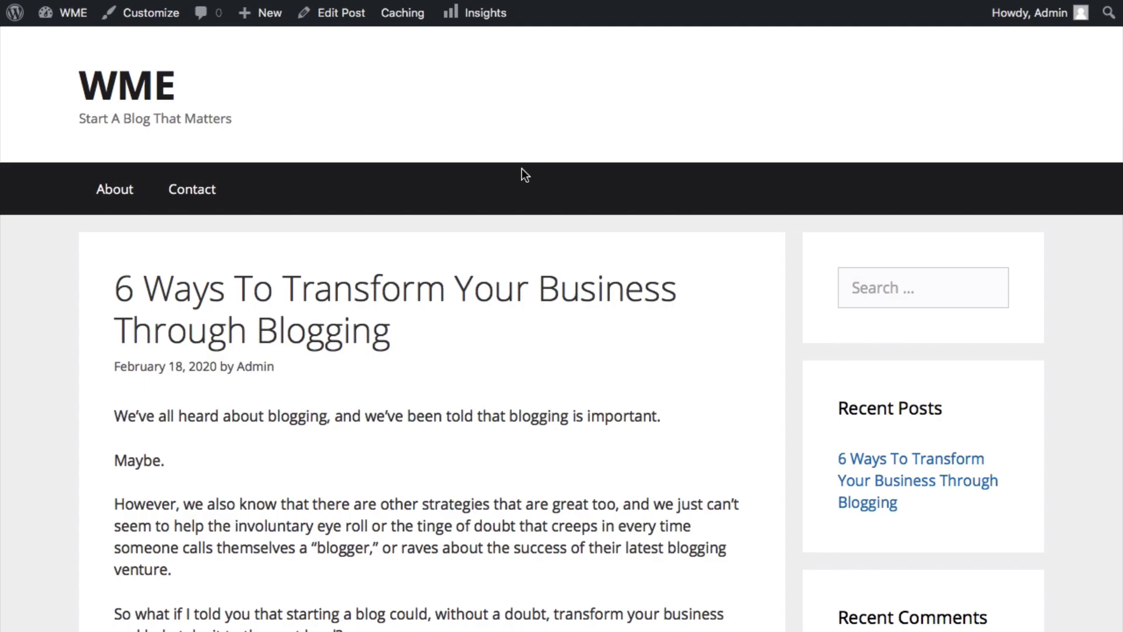
scroll(521, 169, down, 20)
scroll(522, 174, down, 10)
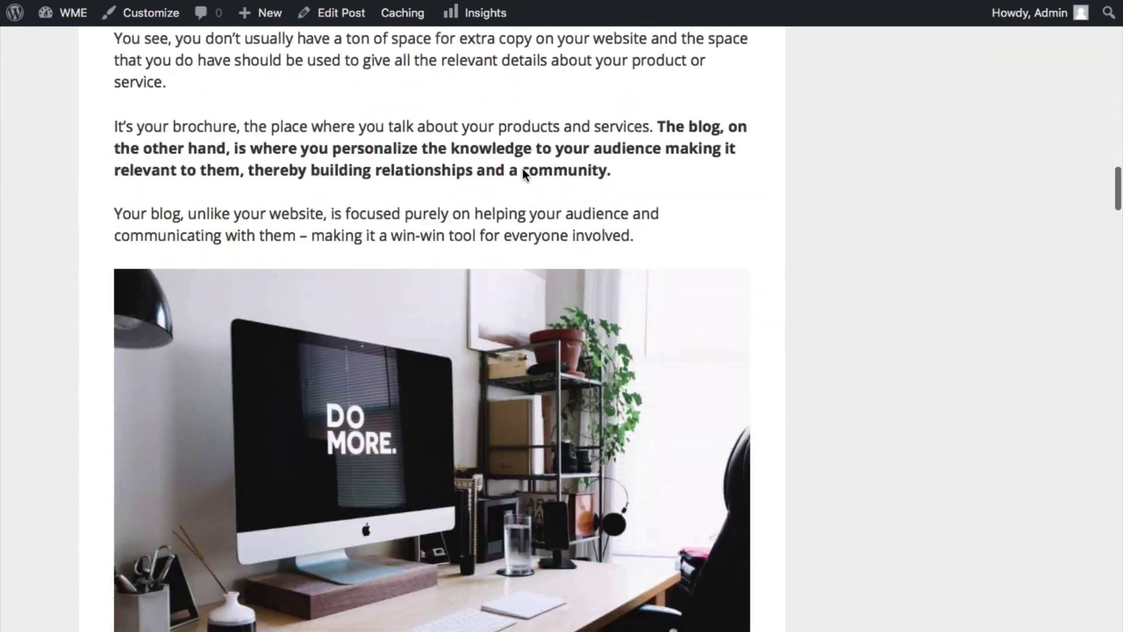
scroll(316, 210, down, 2)
scroll(338, 188, down, 20)
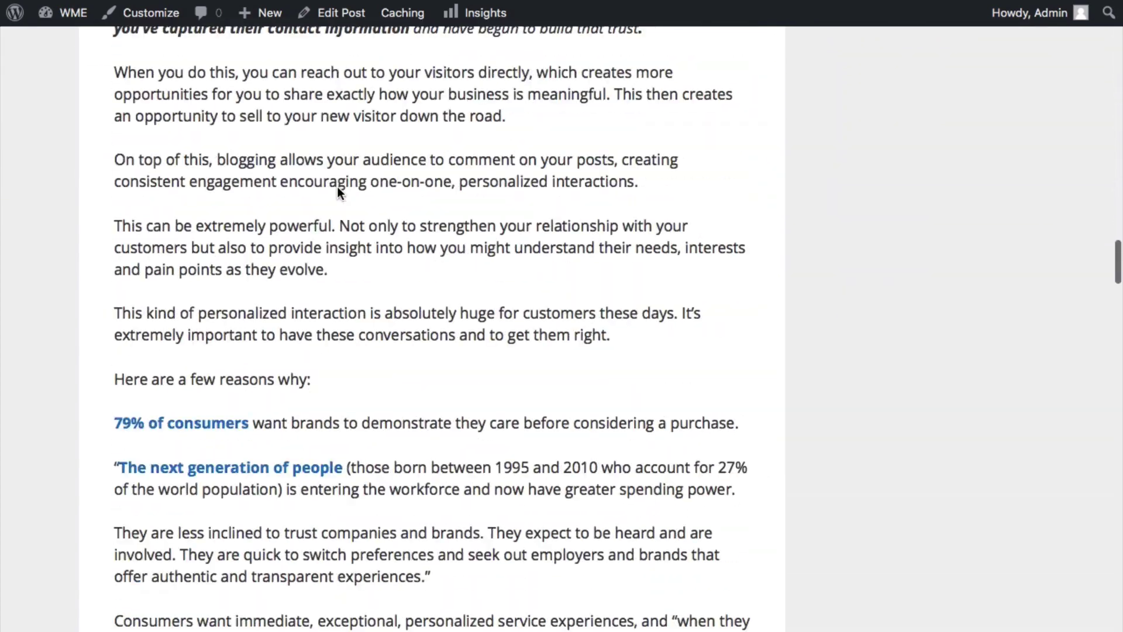
scroll(338, 192, down, 5)
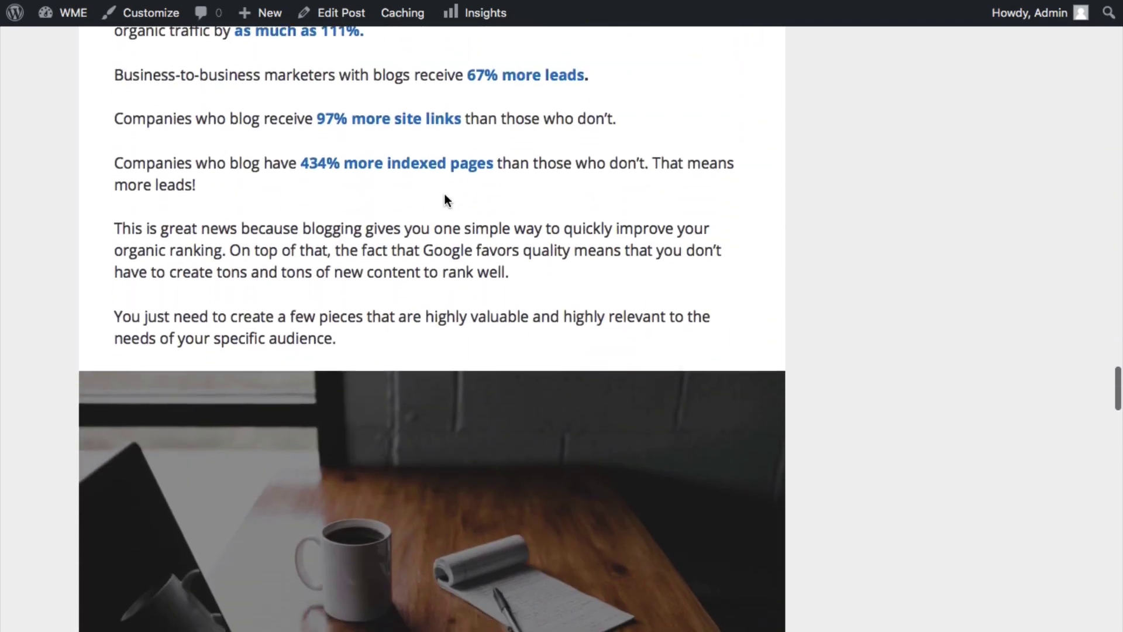
scroll(402, 190, down, 10)
scroll(402, 191, up, 3)
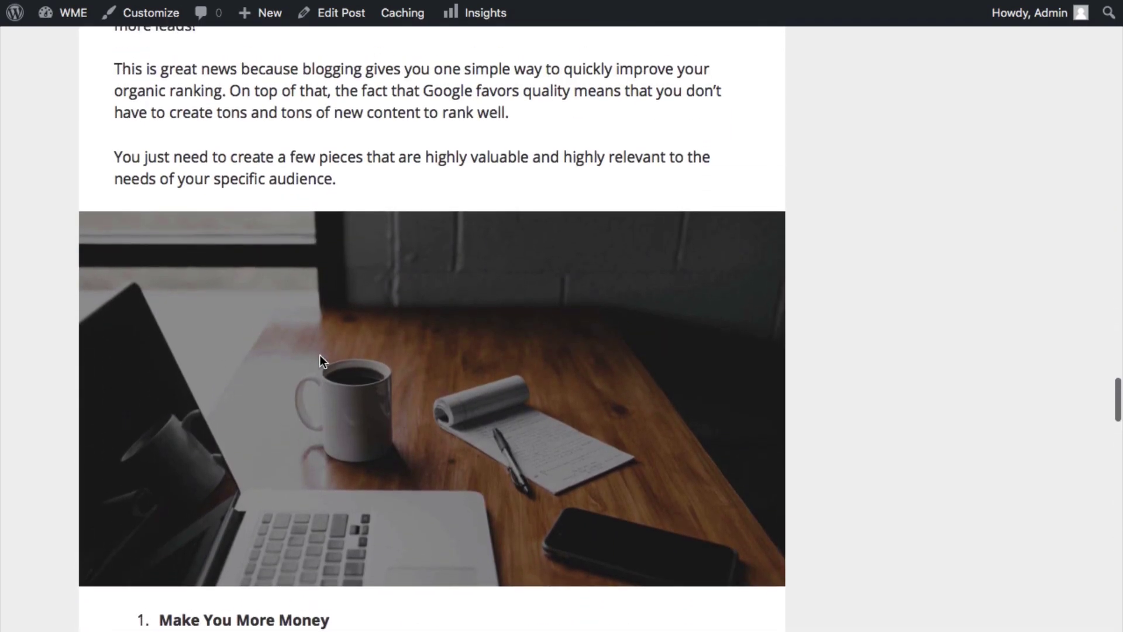
scroll(405, 304, down, 8)
scroll(404, 305, down, 1)
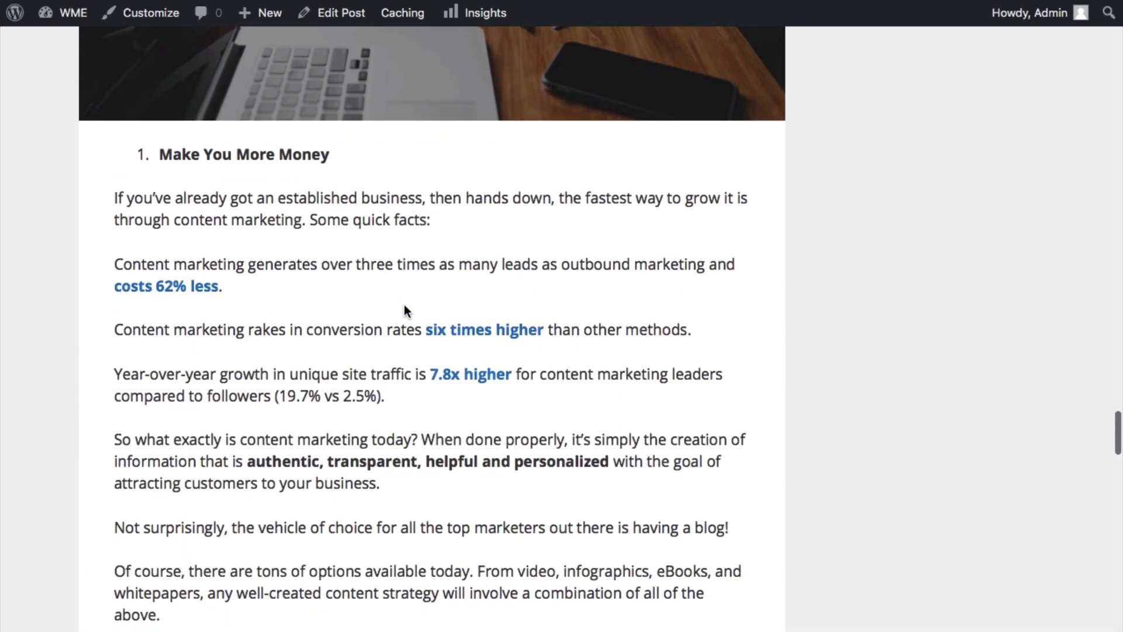
scroll(404, 305, up, 10)
scroll(403, 308, up, 20)
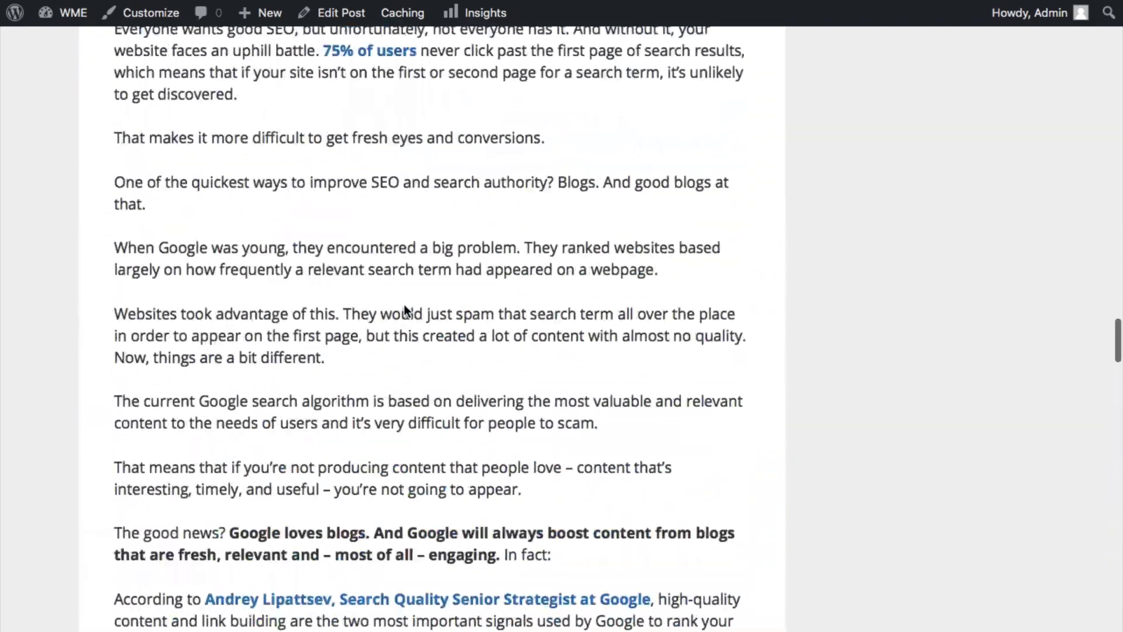
scroll(405, 303, up, 20)
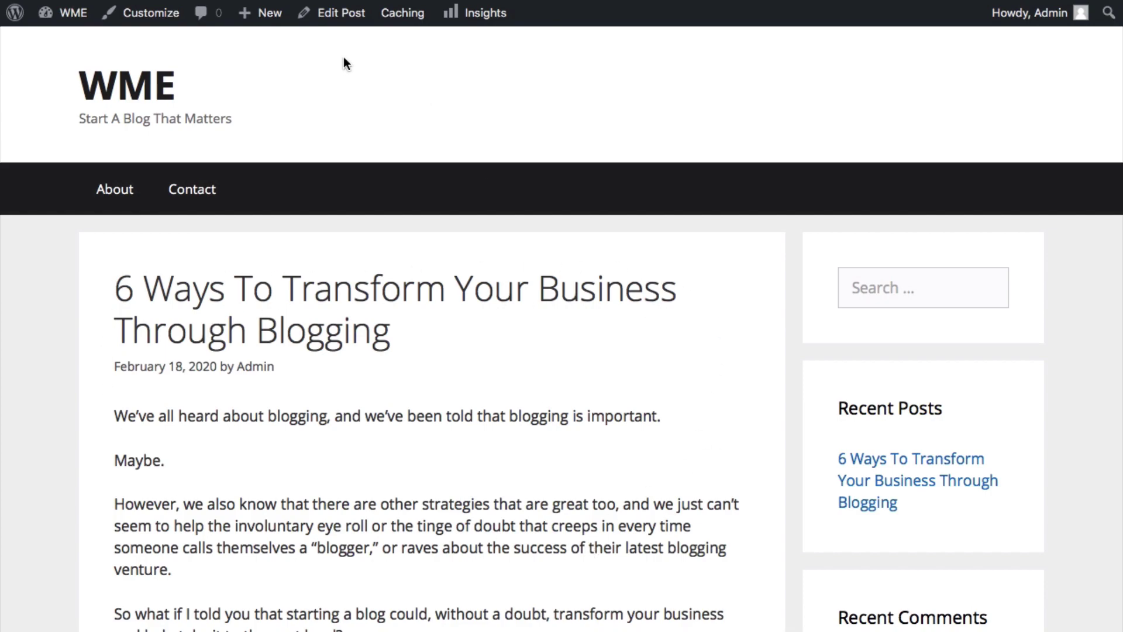
Reopen the post for editing and upload "6 wayst to transform your business.jpg" as its featured image.
click(343, 32)
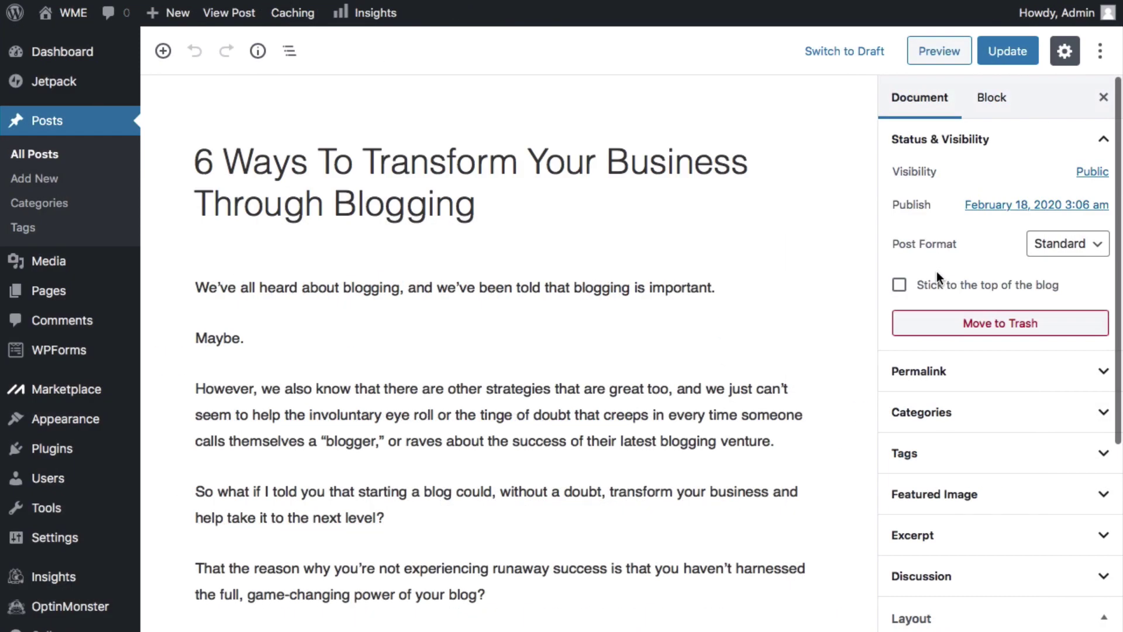
scroll(936, 275, down, 1)
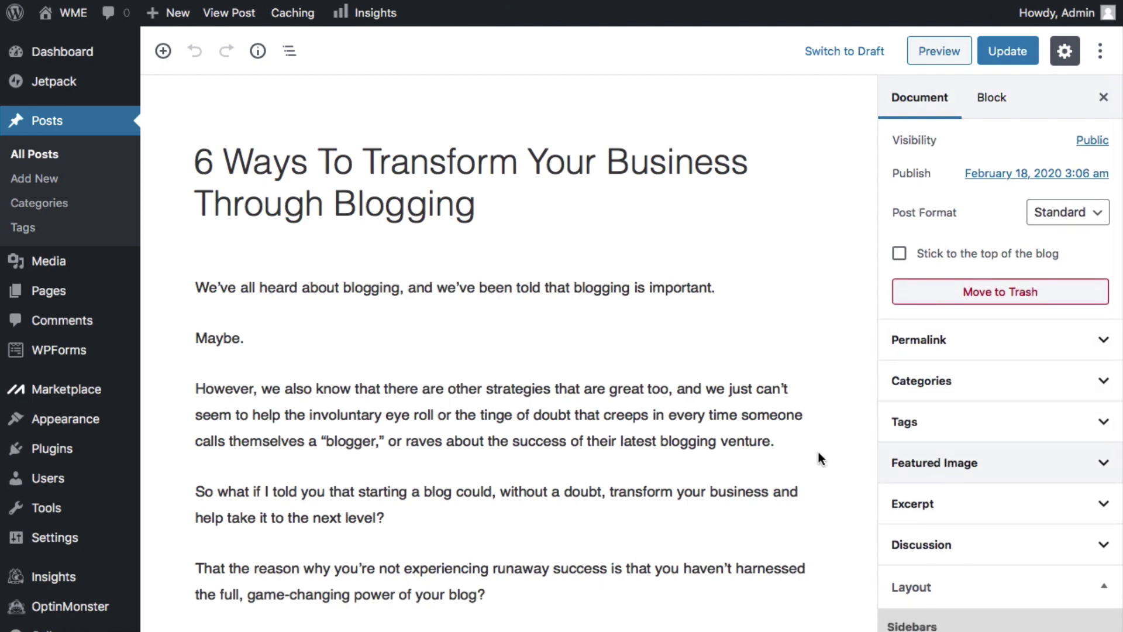
click(302, 340)
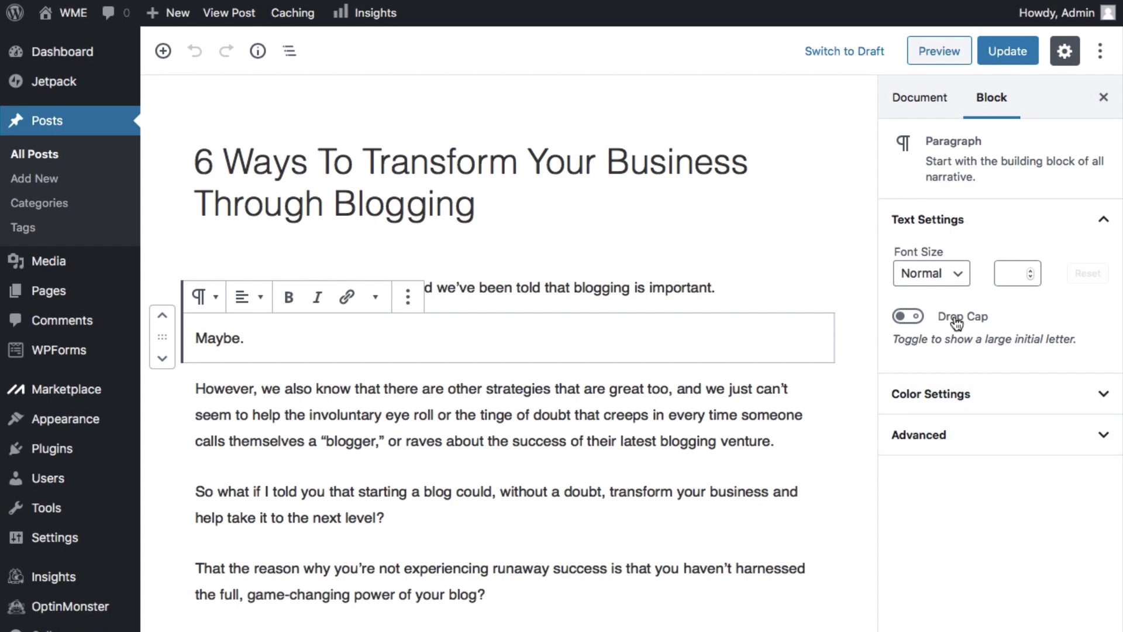
click(933, 110)
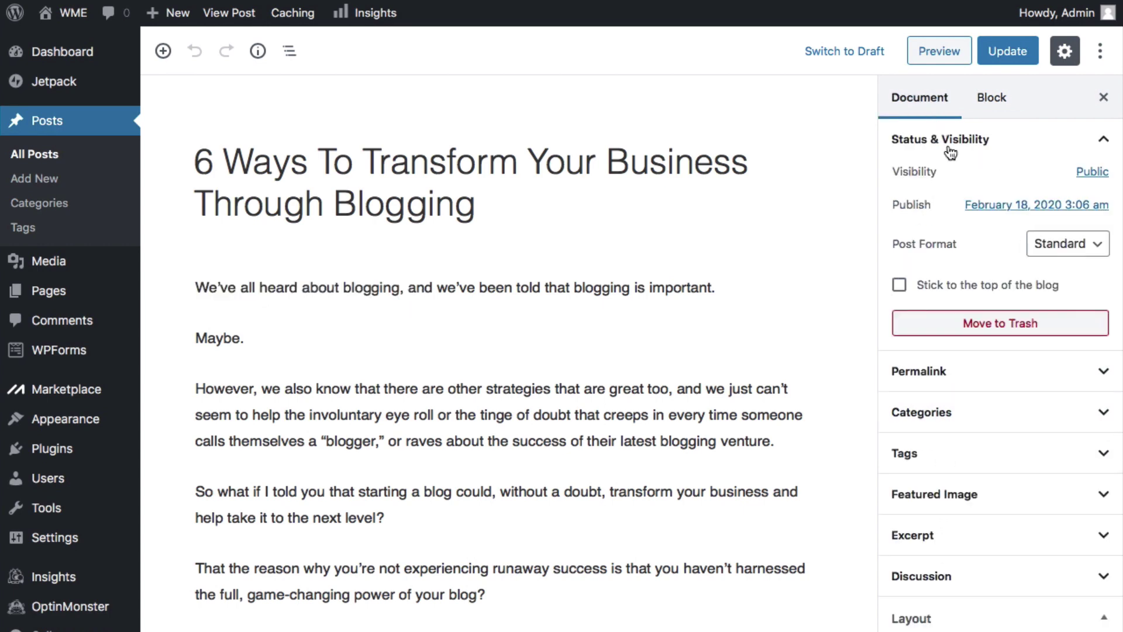
click(942, 495)
scroll(940, 501, down, 3)
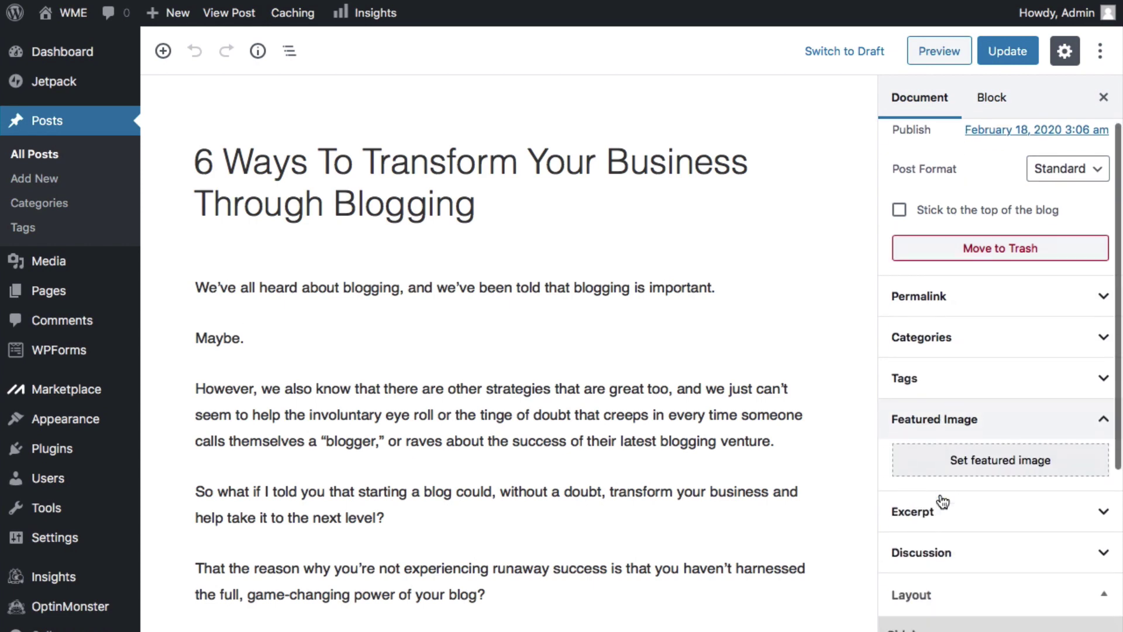
click(983, 463)
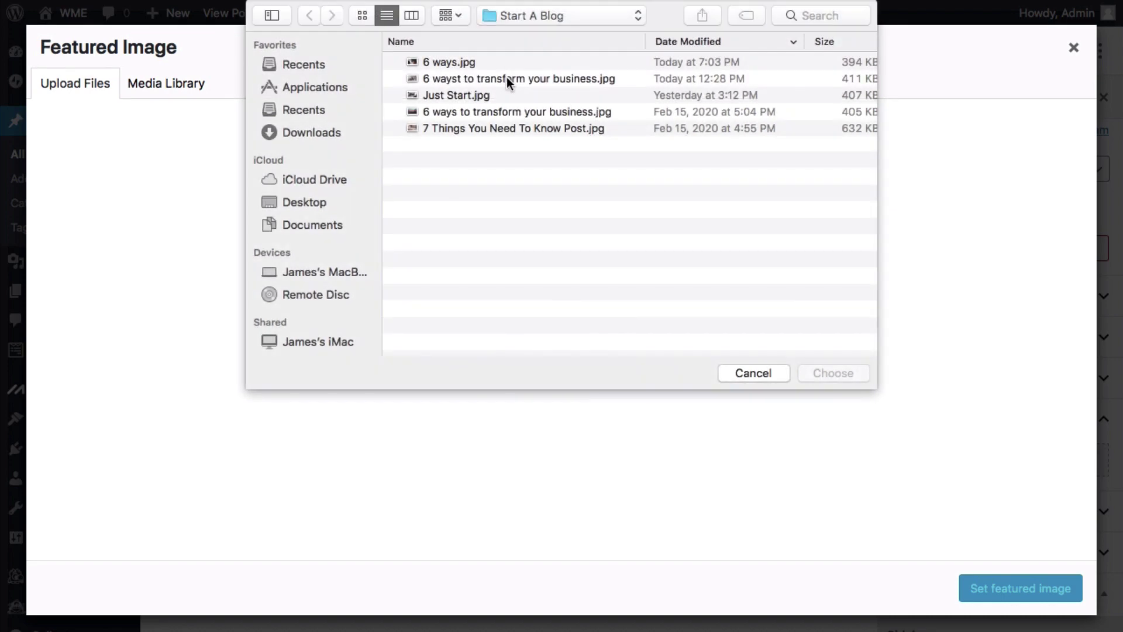
click(507, 78)
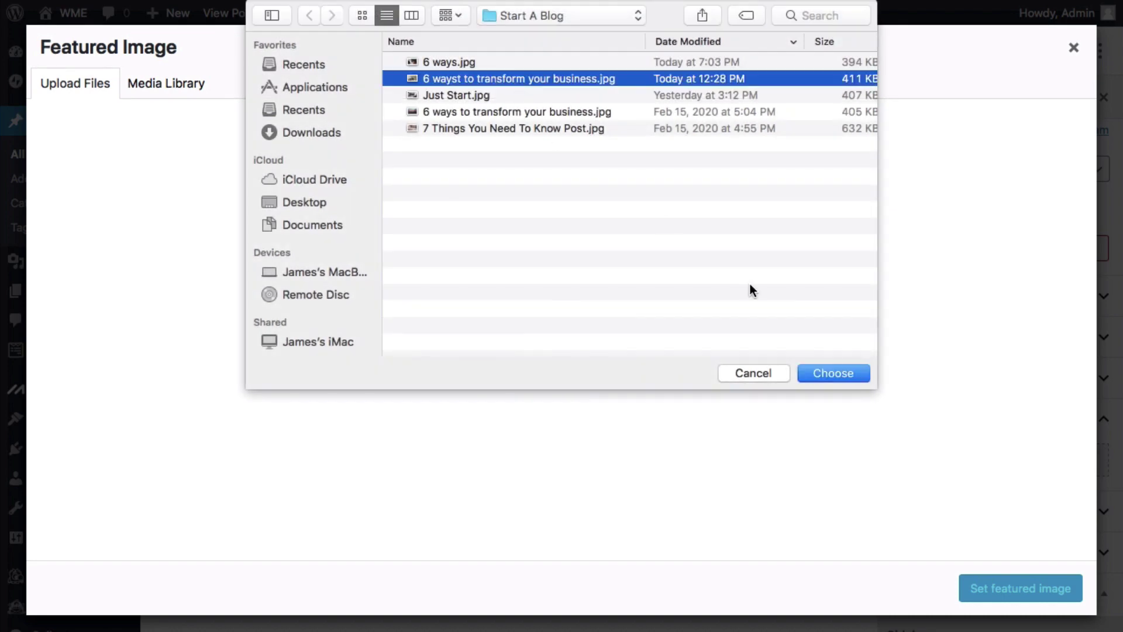
click(828, 376)
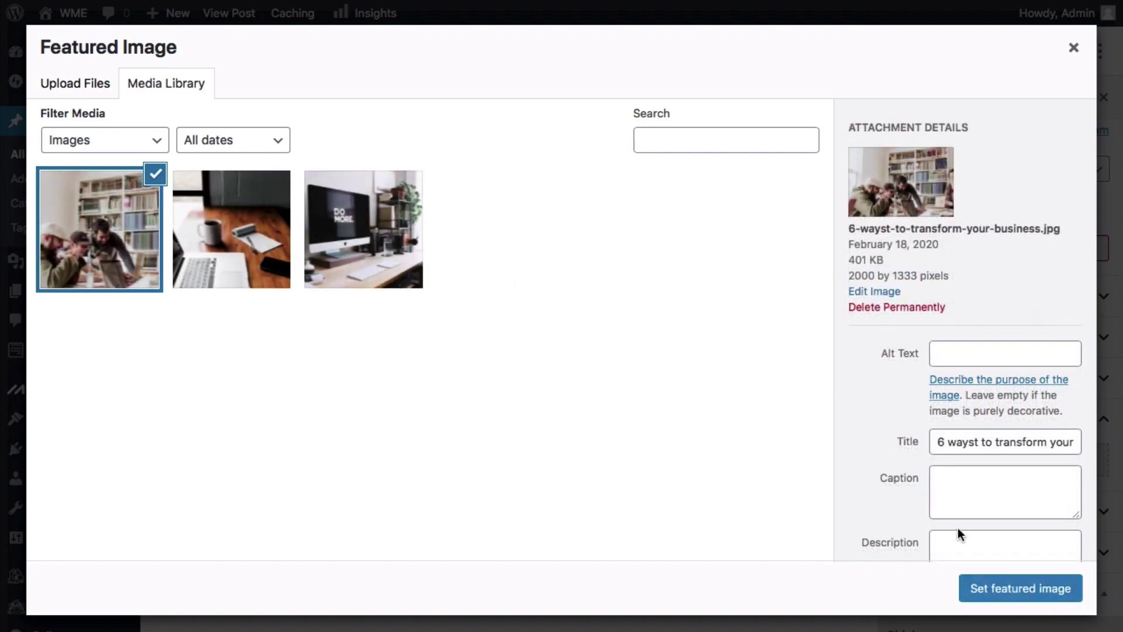
click(1002, 588)
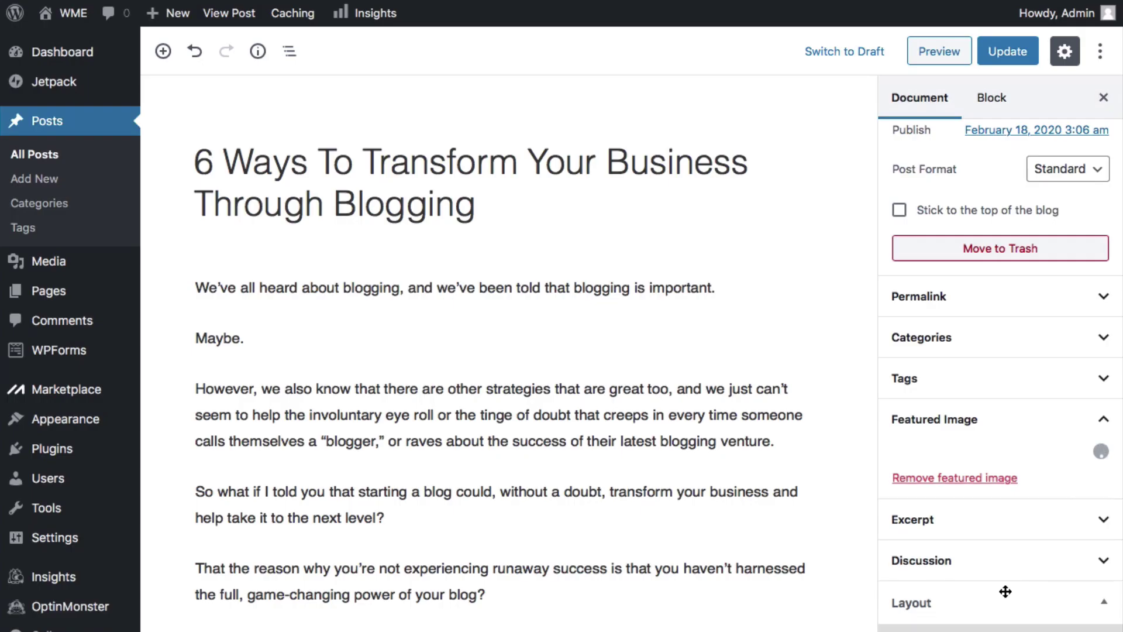
scroll(951, 539, down, 5)
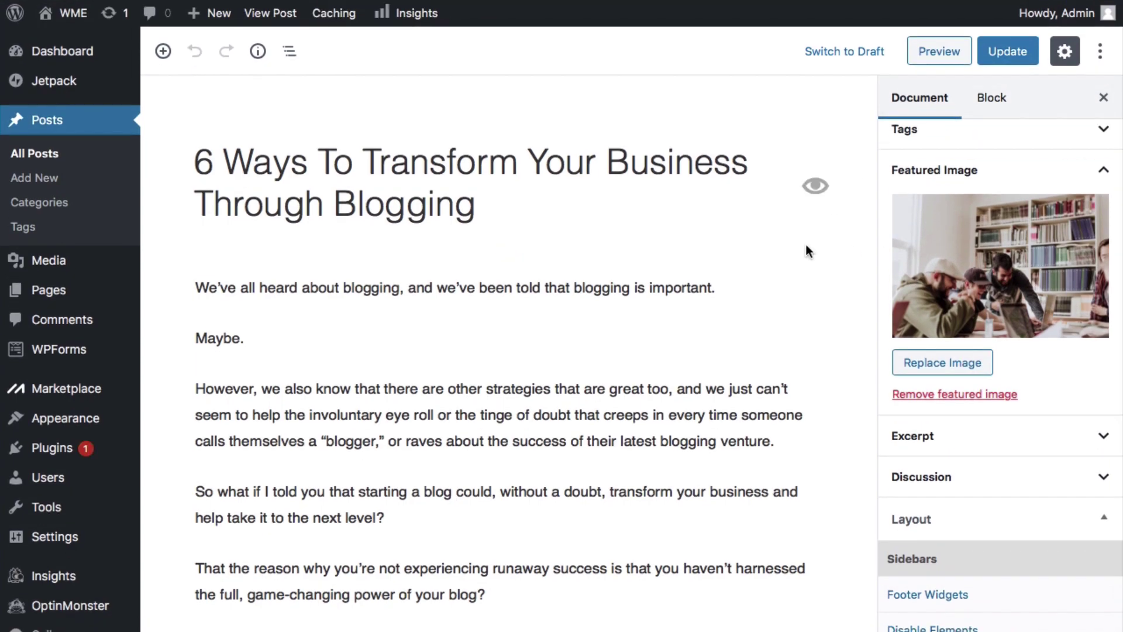
Turn on Fixed Background for the Cover block above the "Make You More Money" heading and update the post.
scroll(779, 249, down, 15)
scroll(766, 259, down, 20)
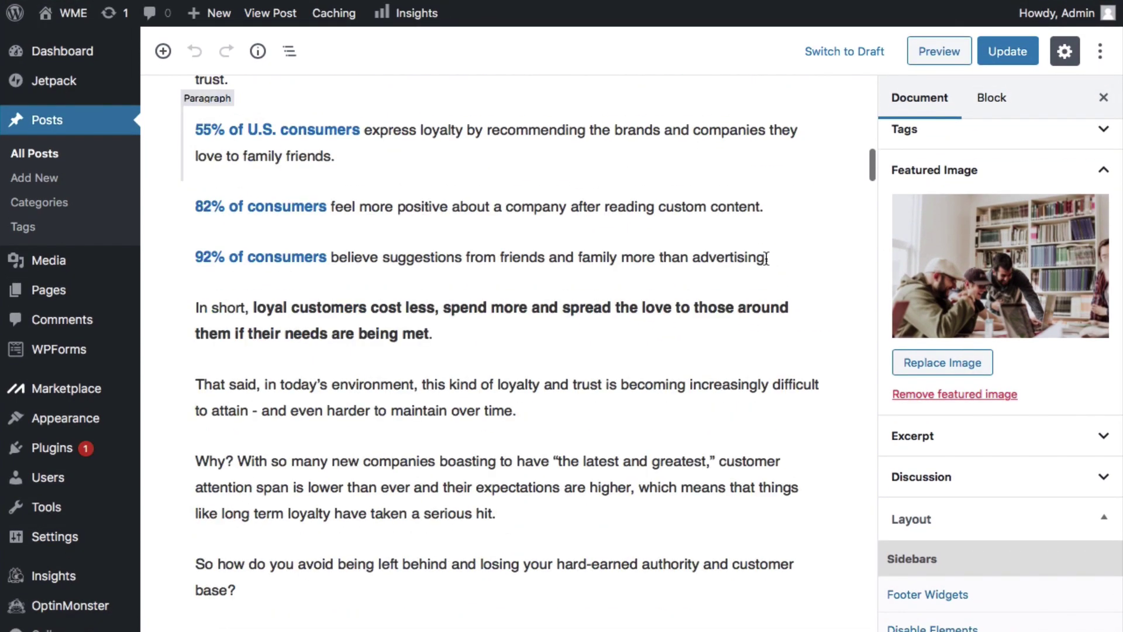
scroll(767, 258, down, 20)
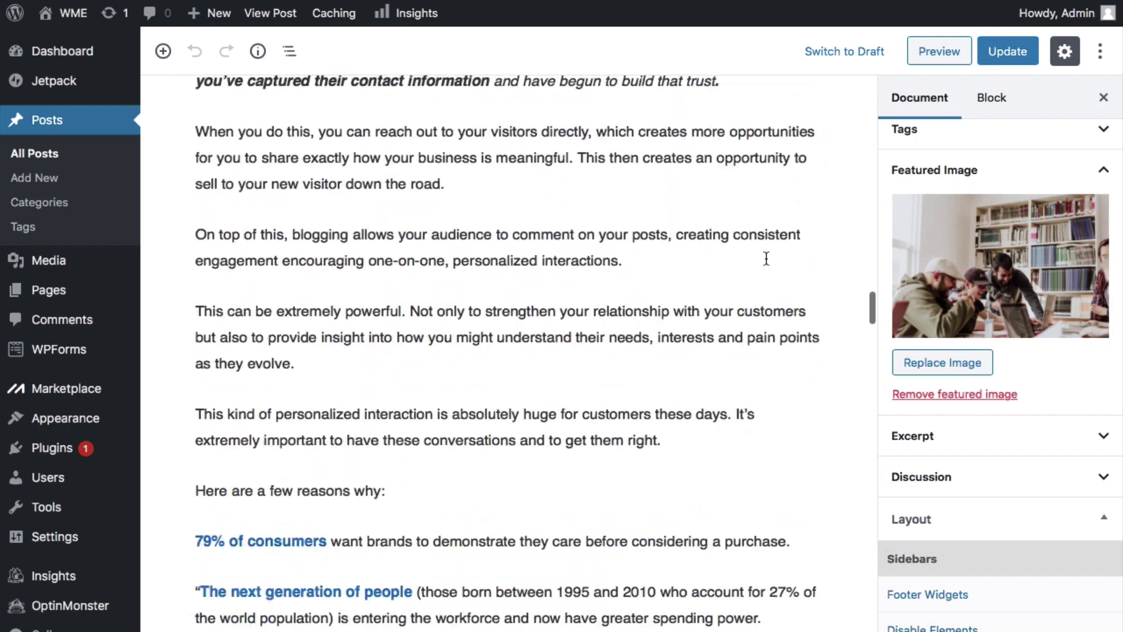
scroll(766, 258, down, 2)
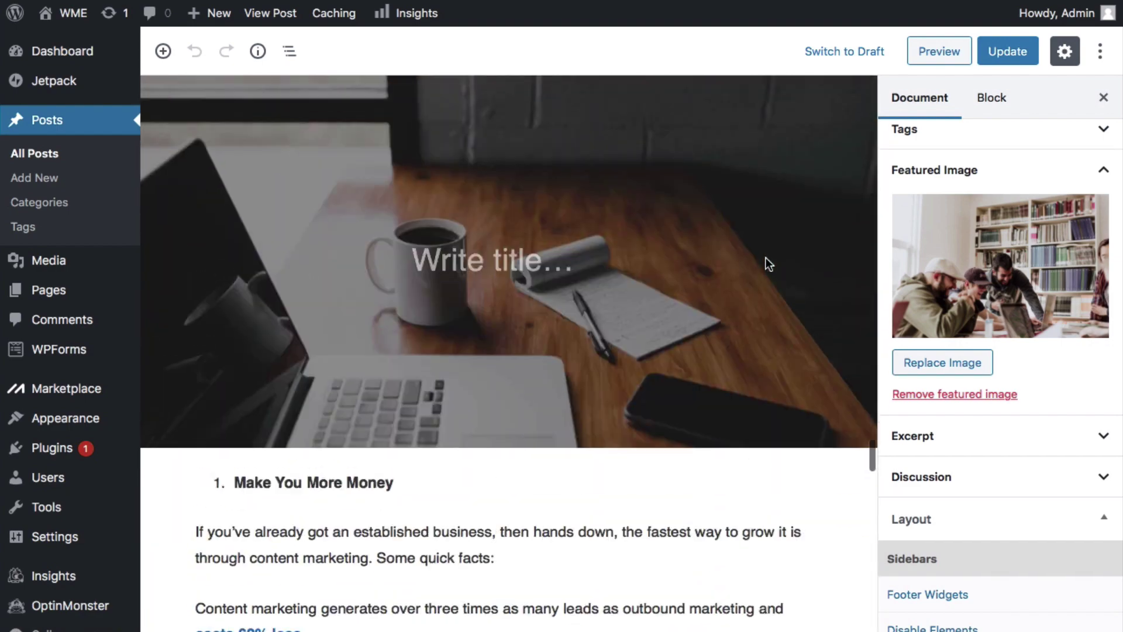
scroll(766, 257, up, 3)
click(722, 262)
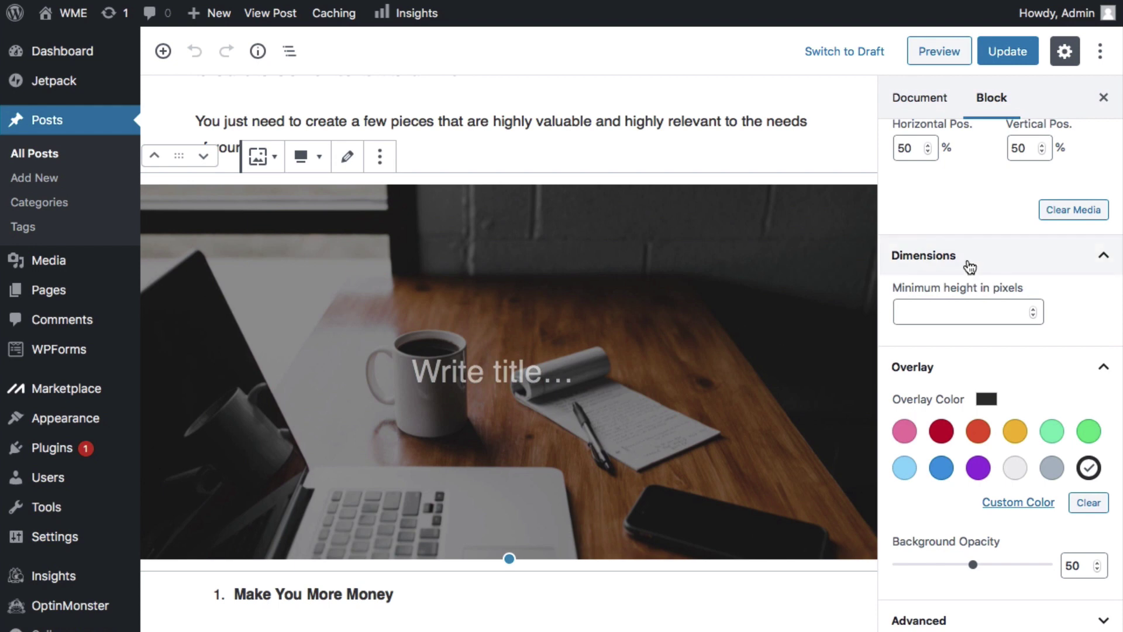
scroll(970, 266, down, 1)
scroll(970, 266, up, 10)
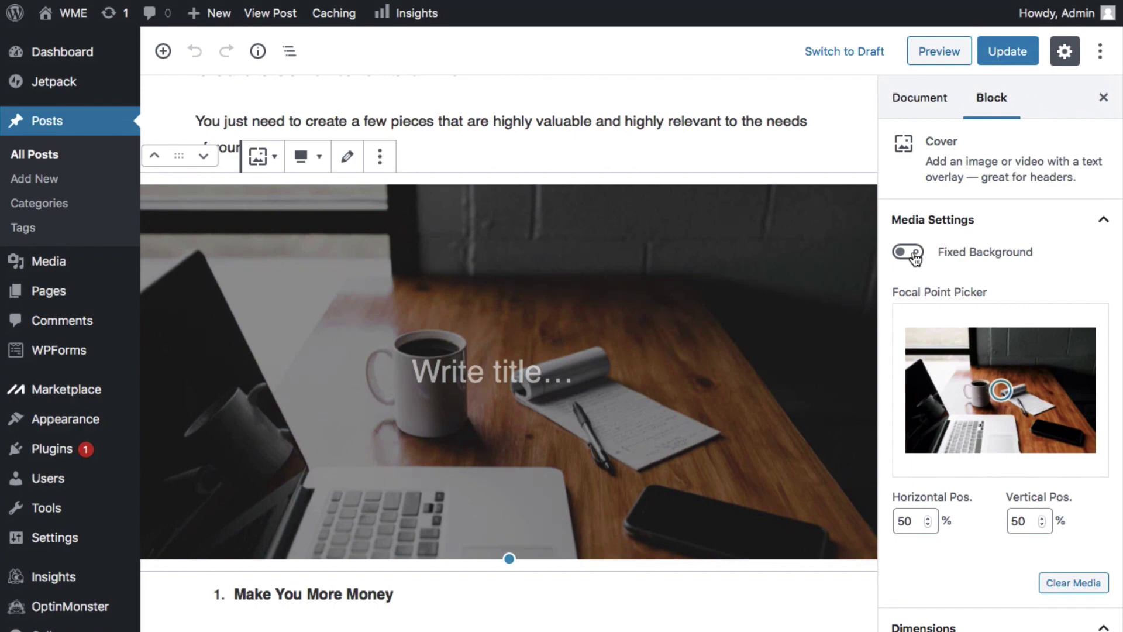
click(909, 252)
scroll(795, 258, up, 1)
scroll(795, 258, down, 7)
scroll(794, 257, up, 6)
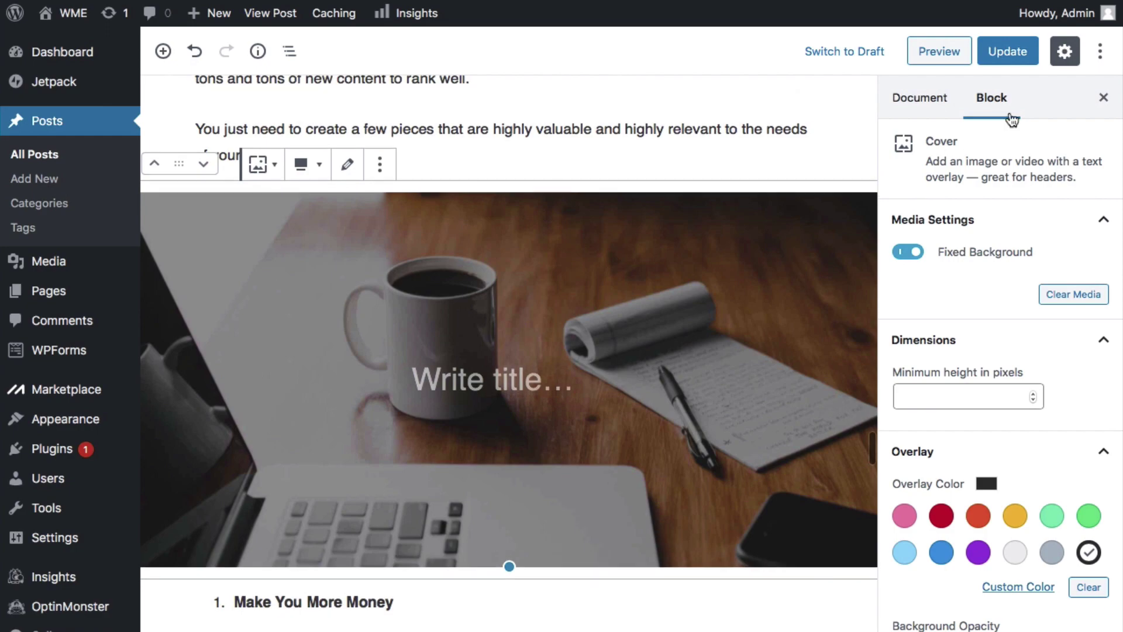
click(1008, 52)
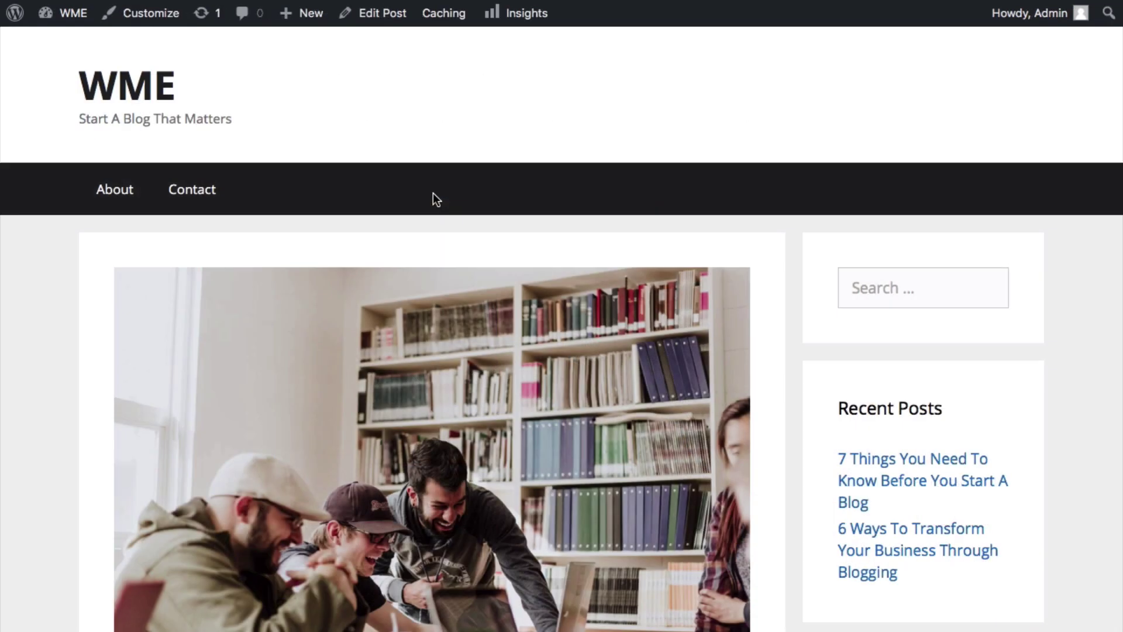
Review the live post from start to end, checking how the fixed-background cover behaves while the page moves.
scroll(433, 193, down, 10)
scroll(433, 199, down, 20)
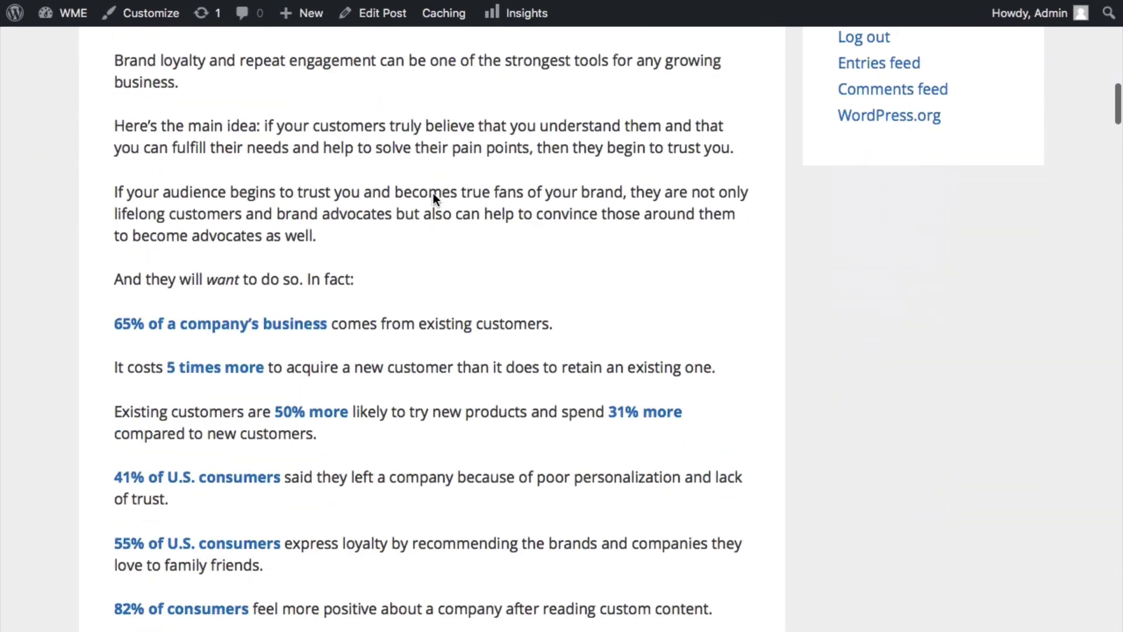
scroll(433, 193, down, 20)
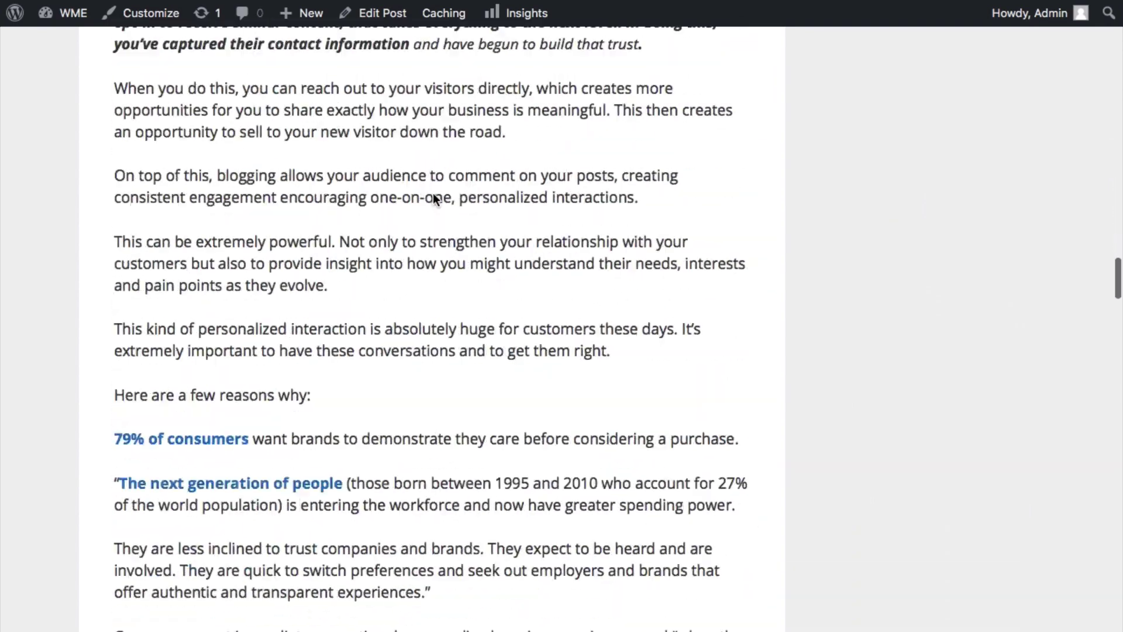
scroll(433, 199, down, 15)
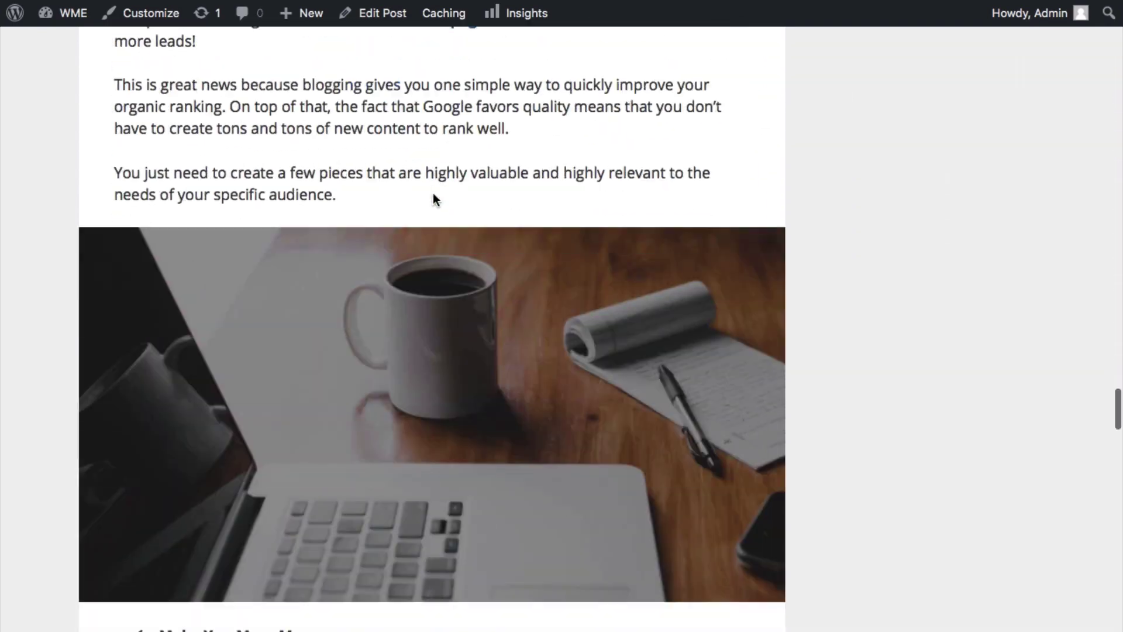
scroll(433, 199, up, 3)
scroll(436, 199, up, 5)
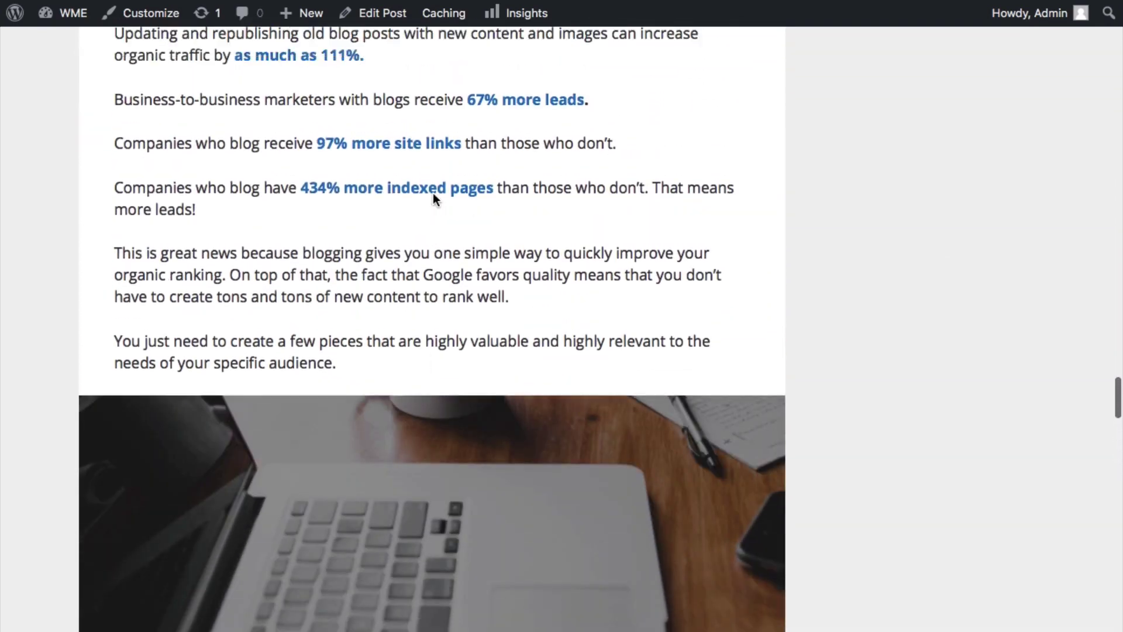
scroll(436, 199, down, 10)
scroll(436, 199, down, 6)
scroll(433, 199, up, 20)
scroll(433, 199, up, 20)
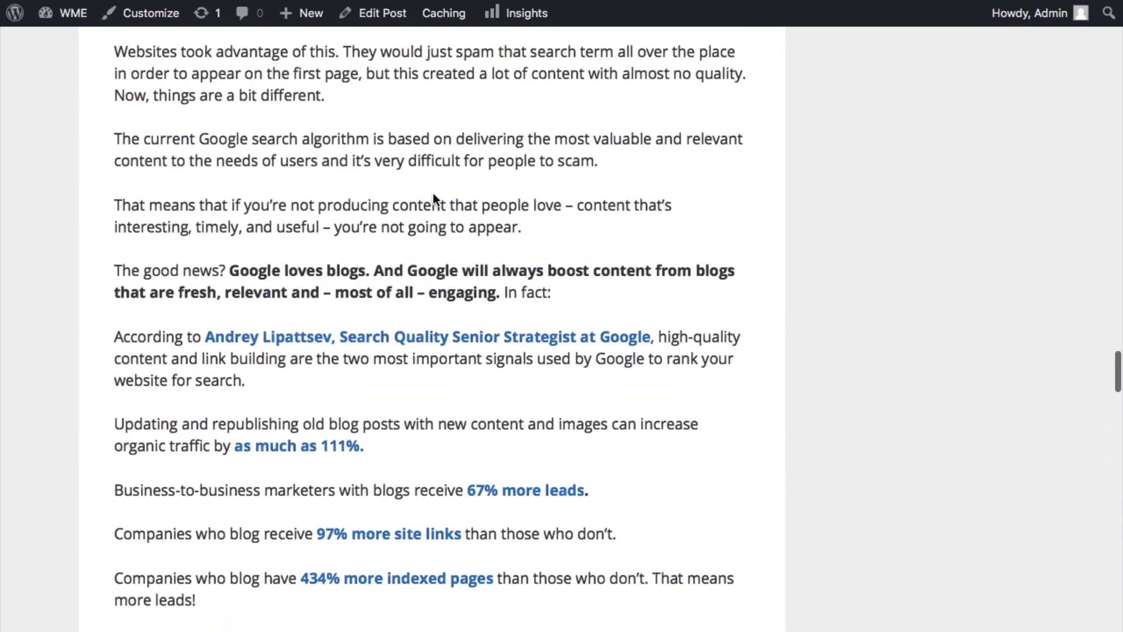
scroll(435, 200, up, 20)
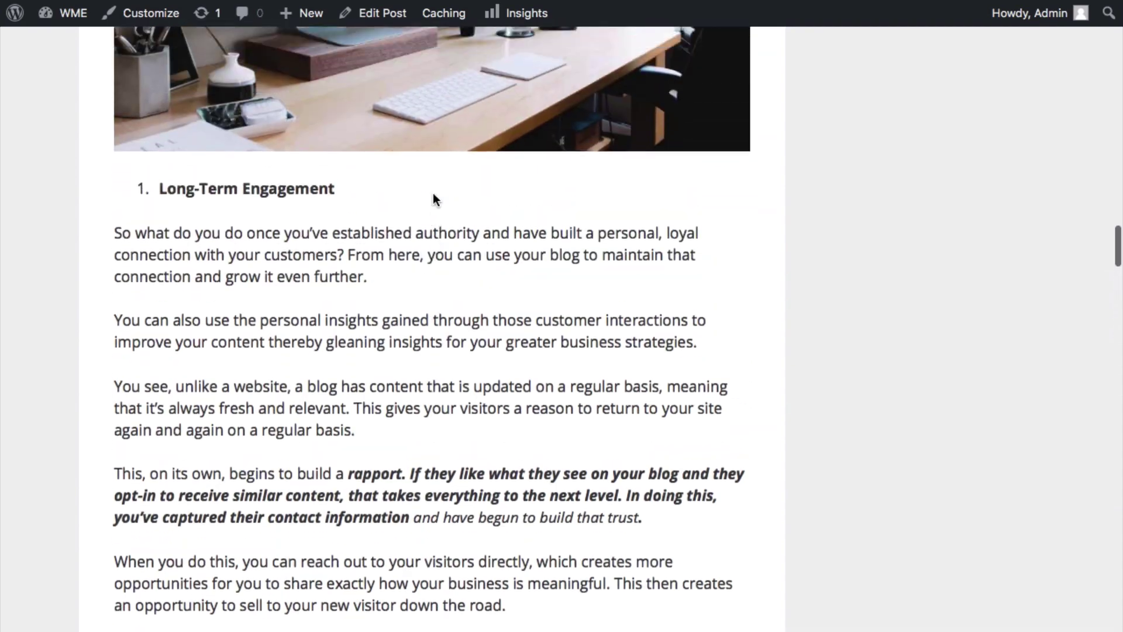
scroll(435, 200, up, 20)
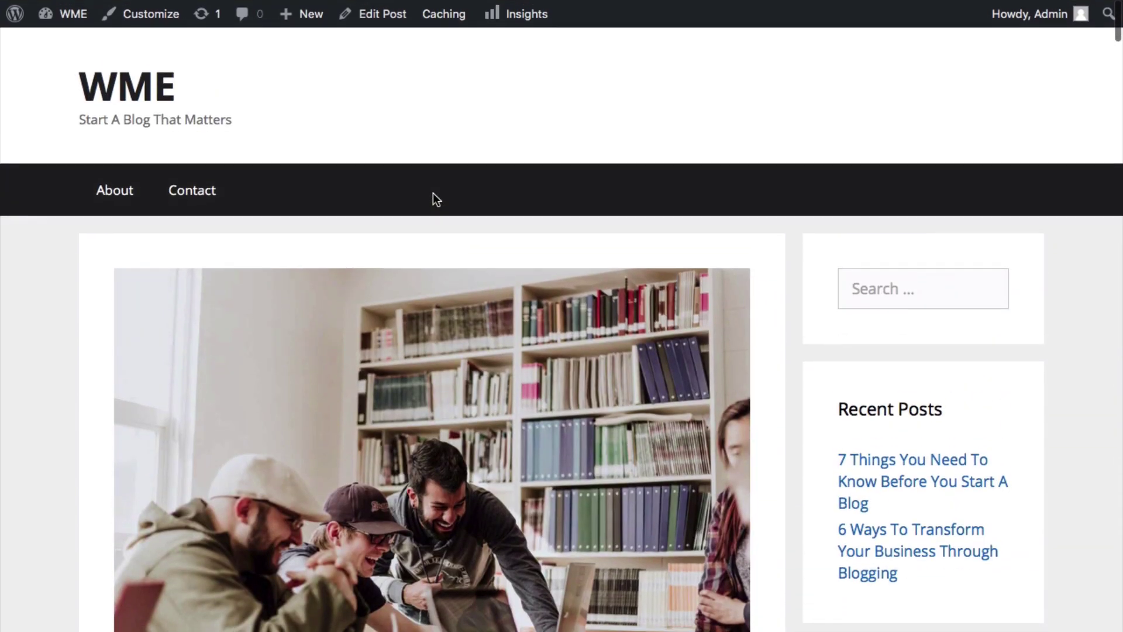
Return to the post editor and create a new post titled "7 Things You Need To Know Before You Start A Blog".
click(384, 15)
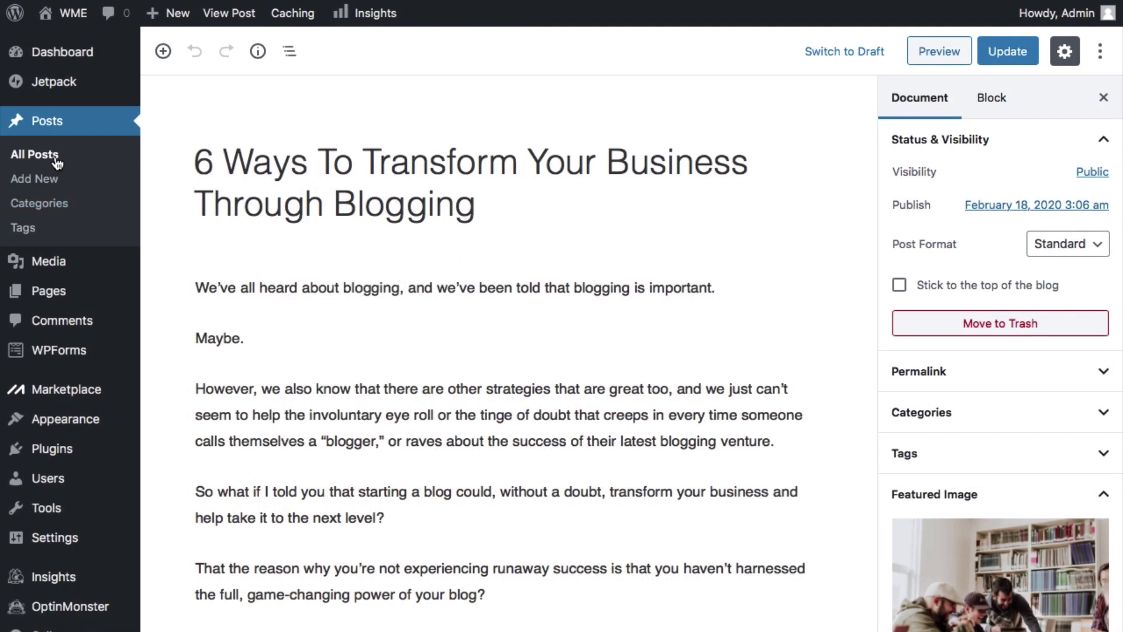
click(70, 190)
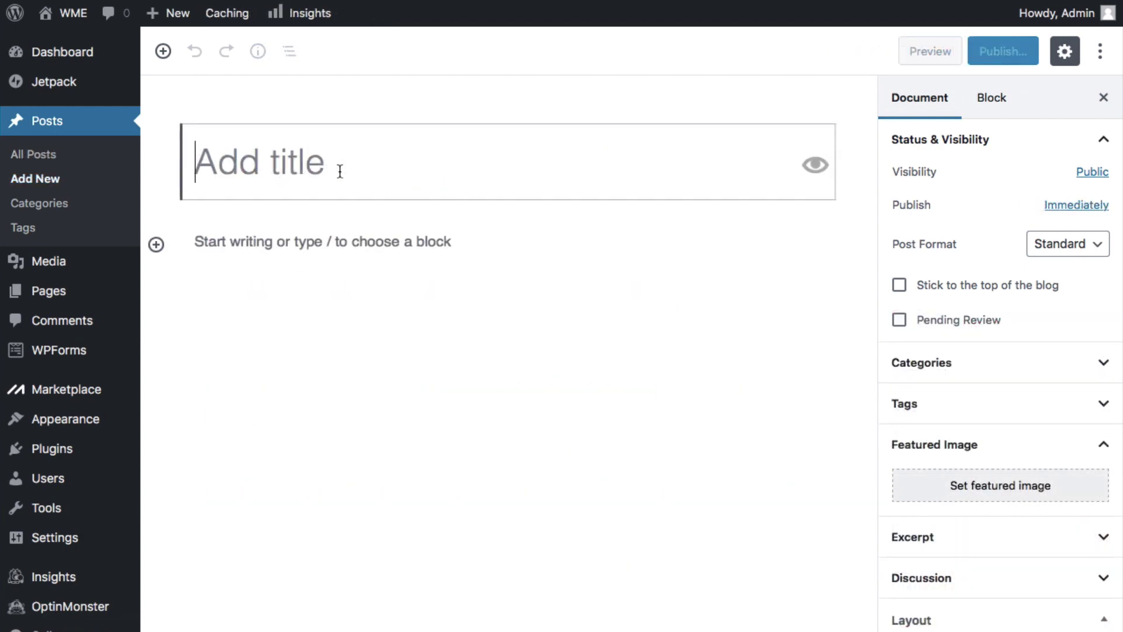
text(7 Things You Need To Know Before You Start A Blog)
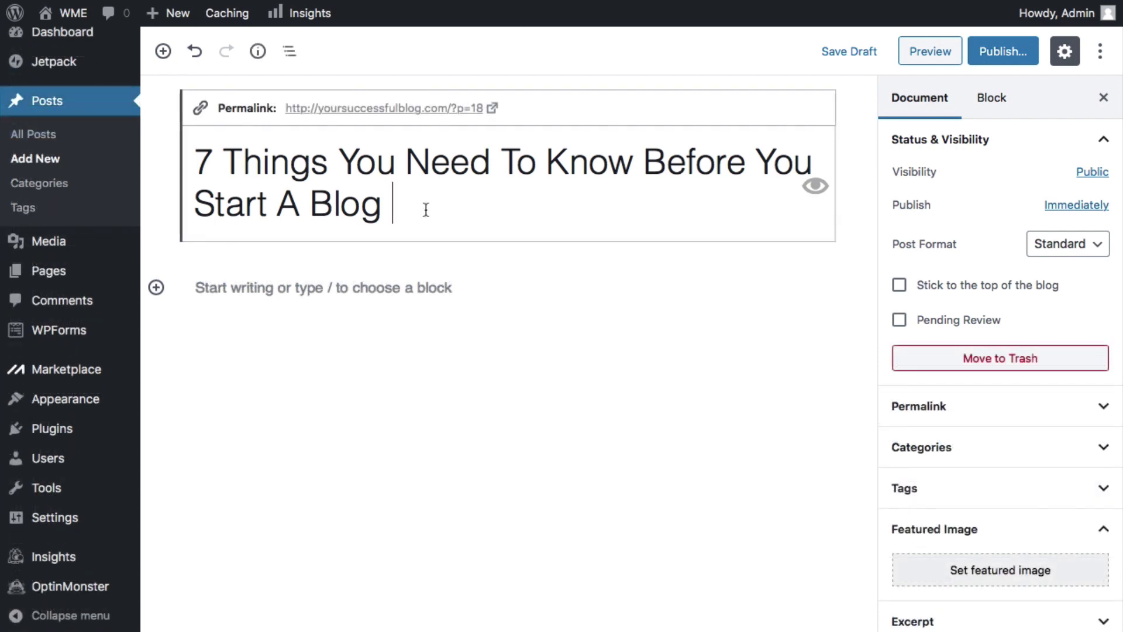
click(291, 285)
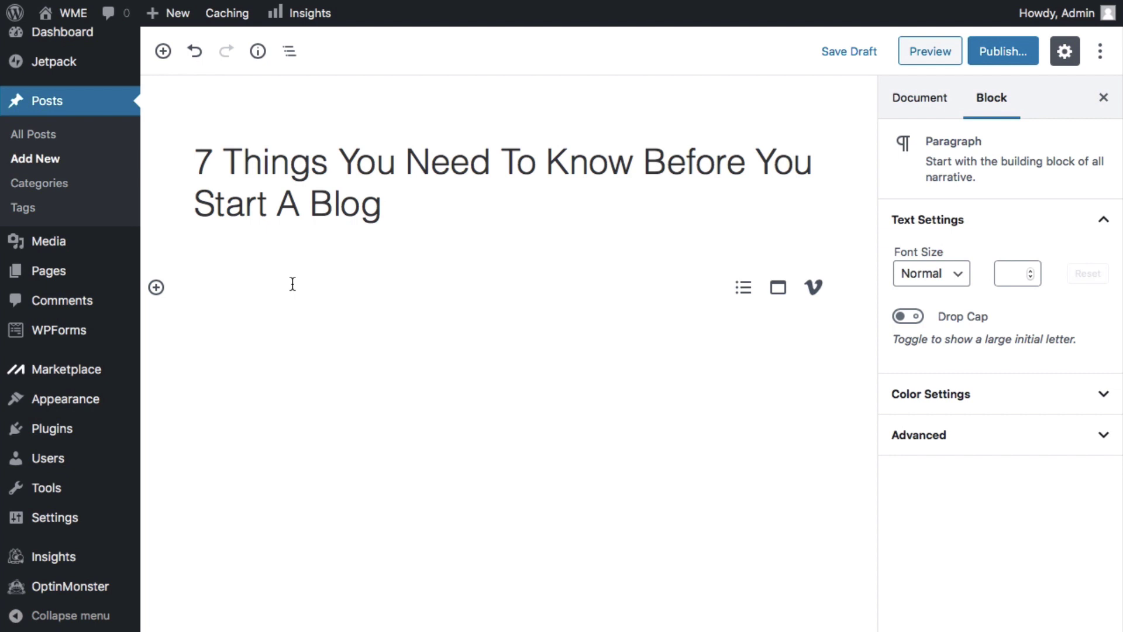
right_click(293, 284)
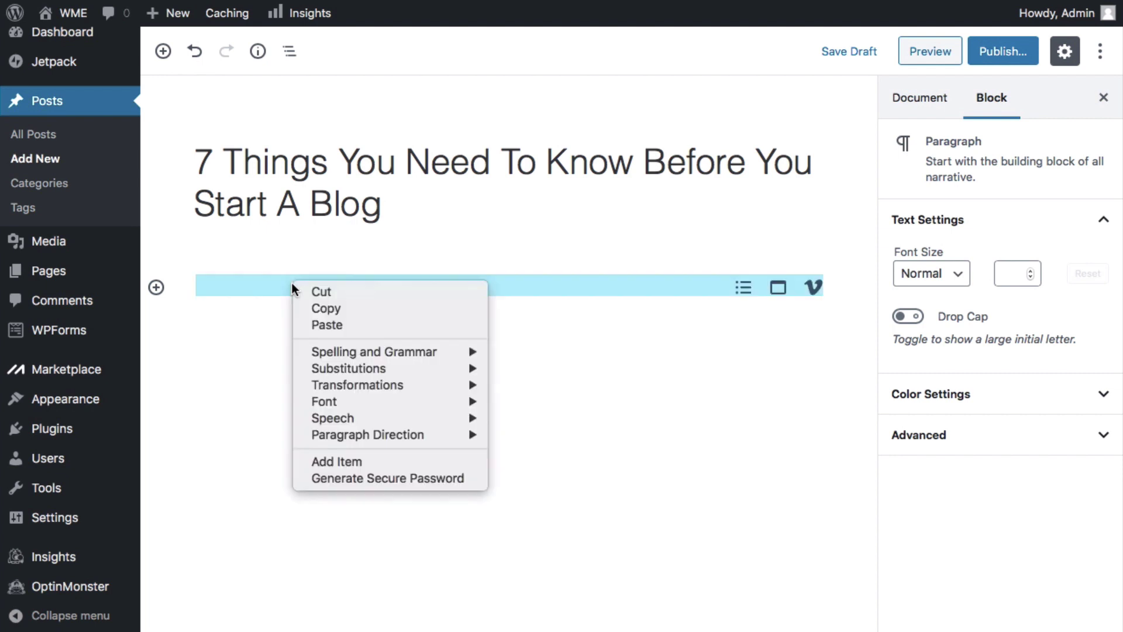
click(310, 325)
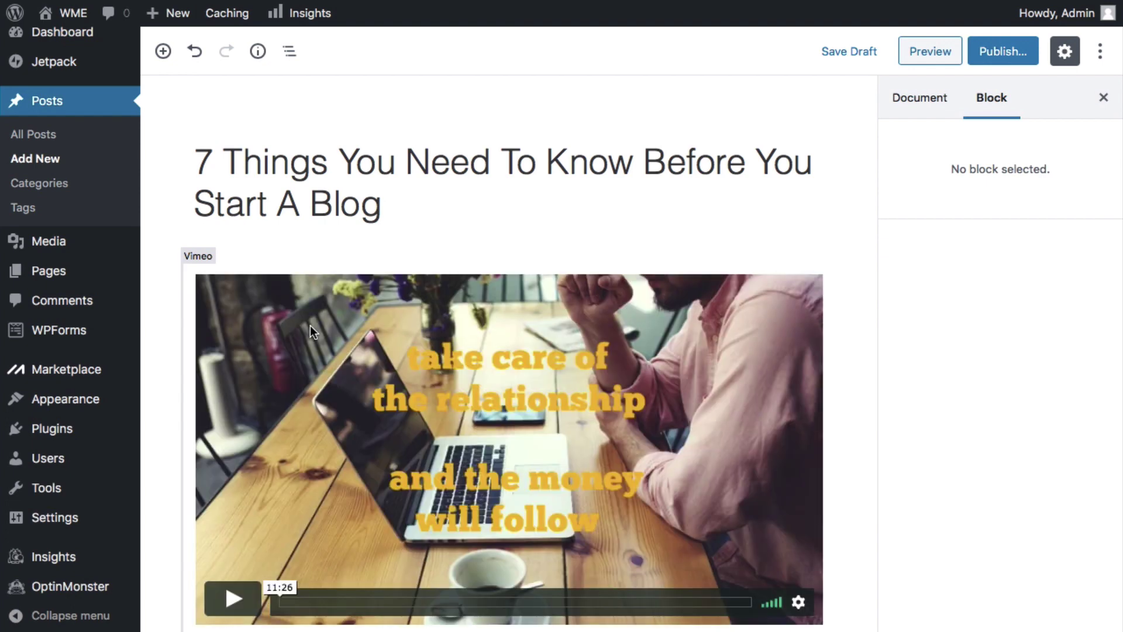
Inspect the URL behind the embedded Vimeo video and embed the same link again.
scroll(423, 335, down, 1)
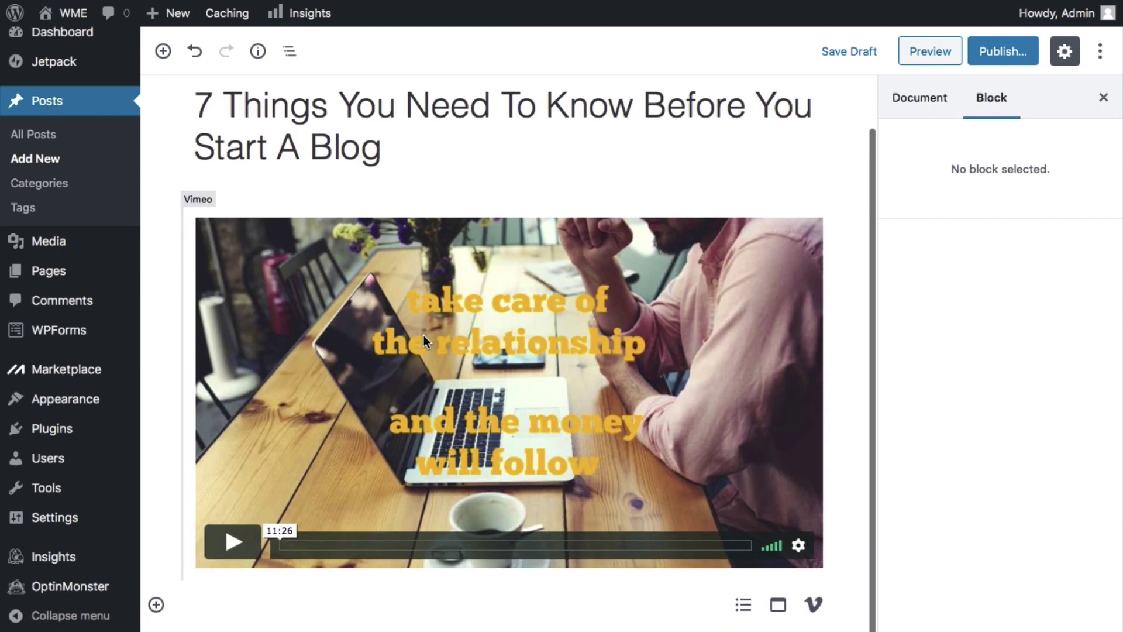
click(371, 295)
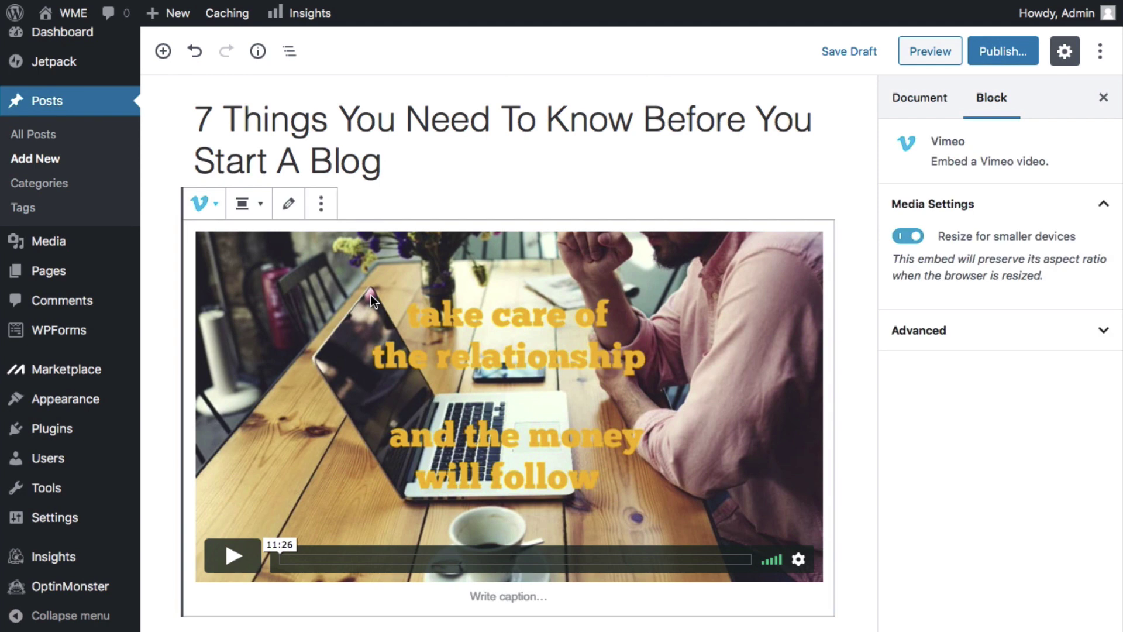
click(293, 206)
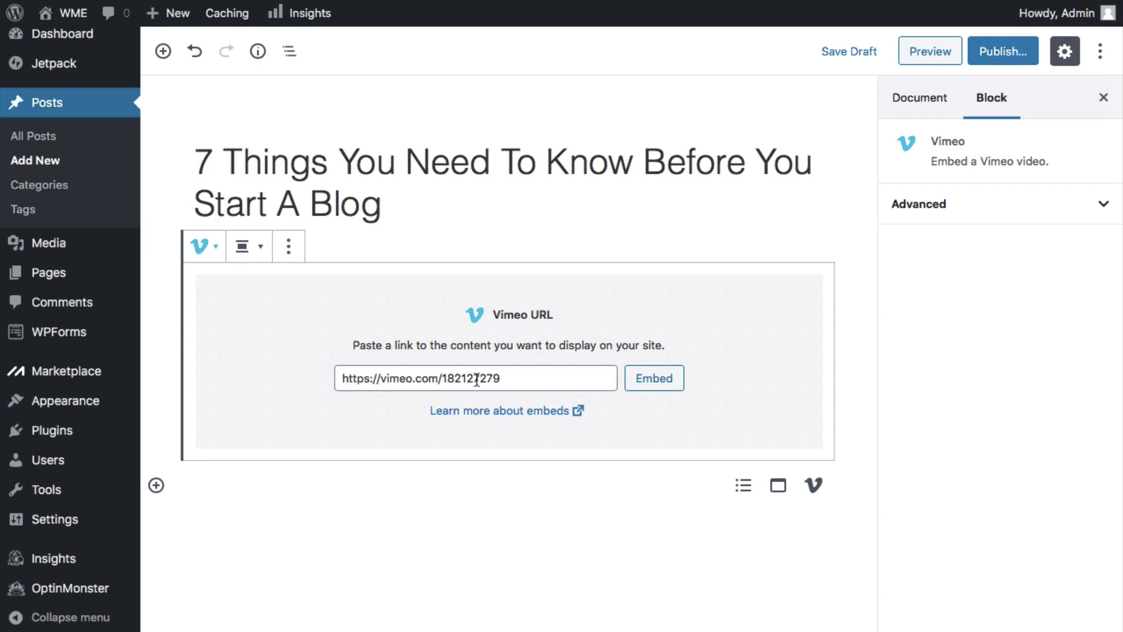
click(638, 387)
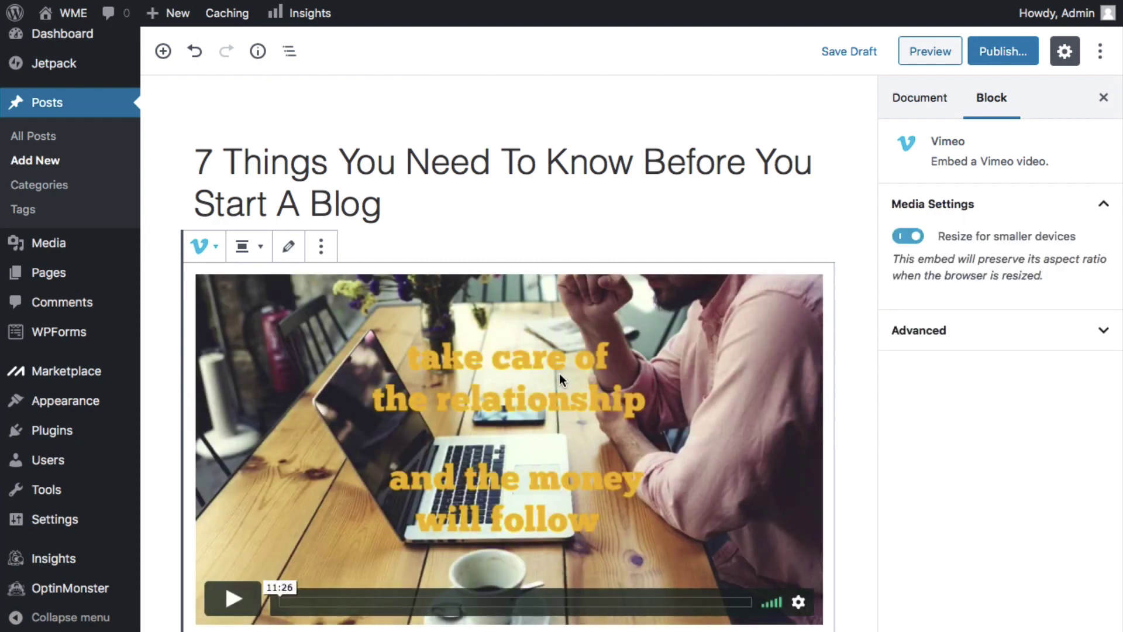
Paste the copied article text into the empty paragraph below the Vimeo video.
scroll(559, 373, down, 2)
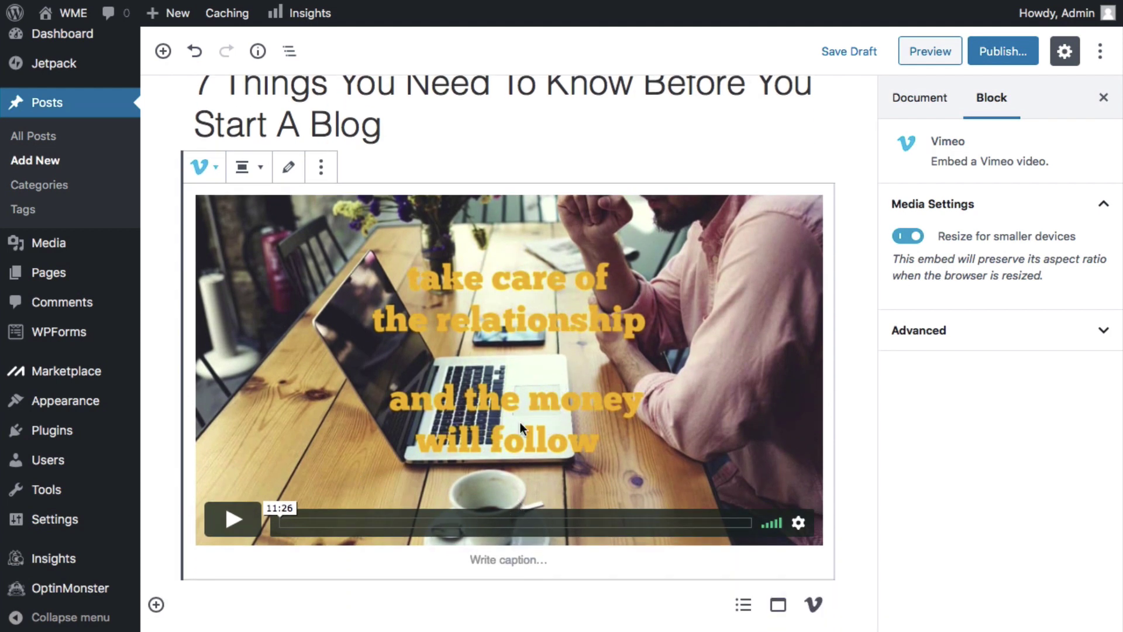
scroll(519, 422, down, 1)
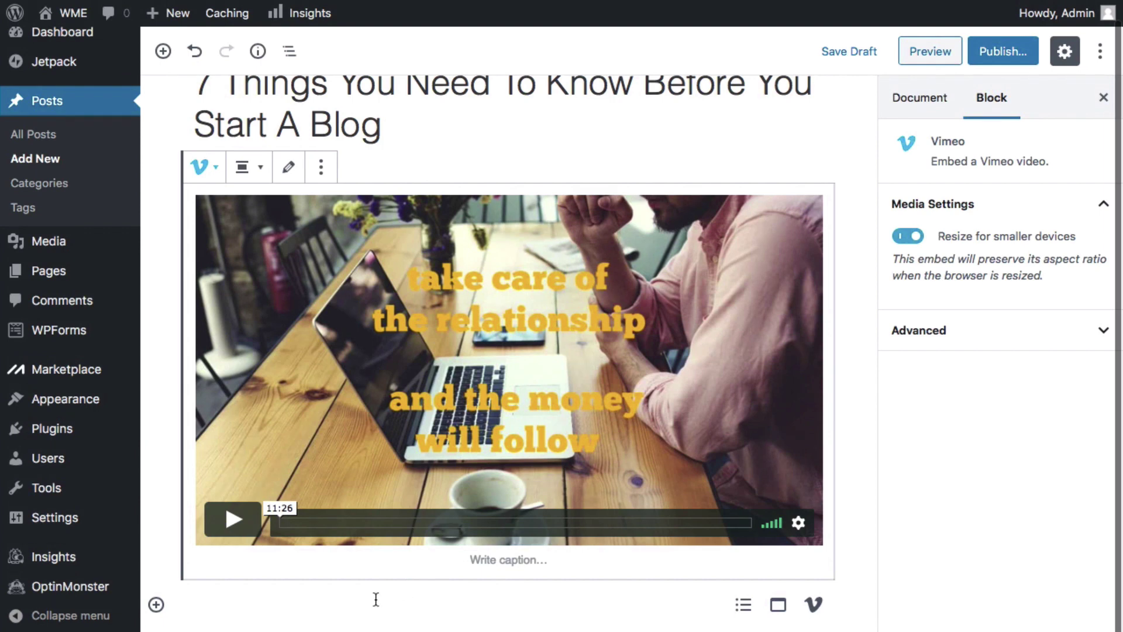
click(376, 599)
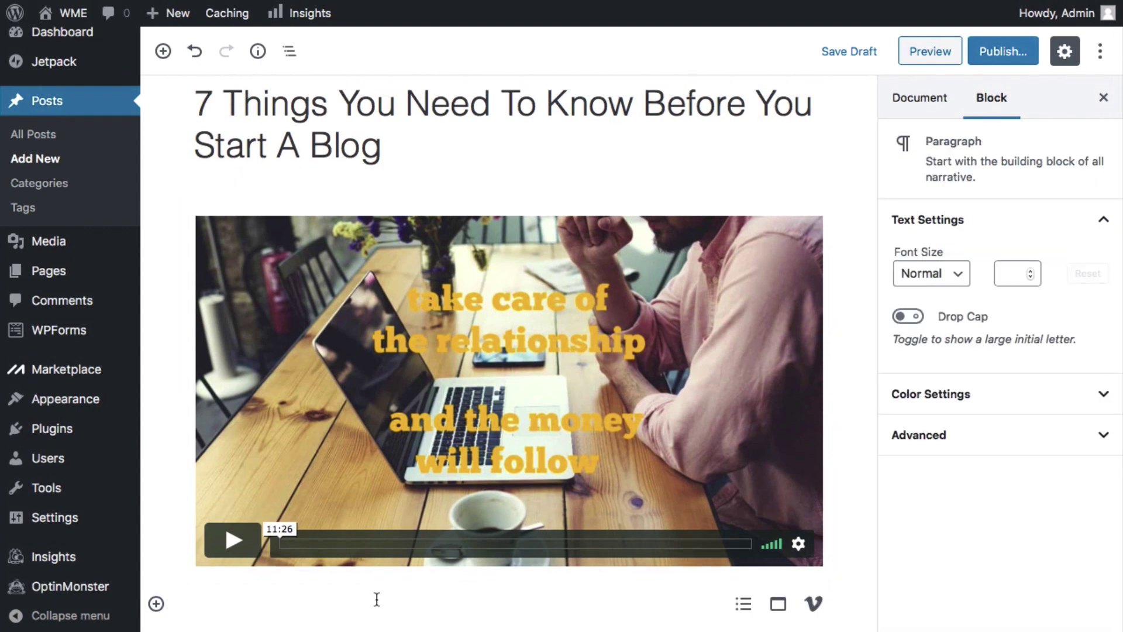
right_click(376, 599)
click(423, 474)
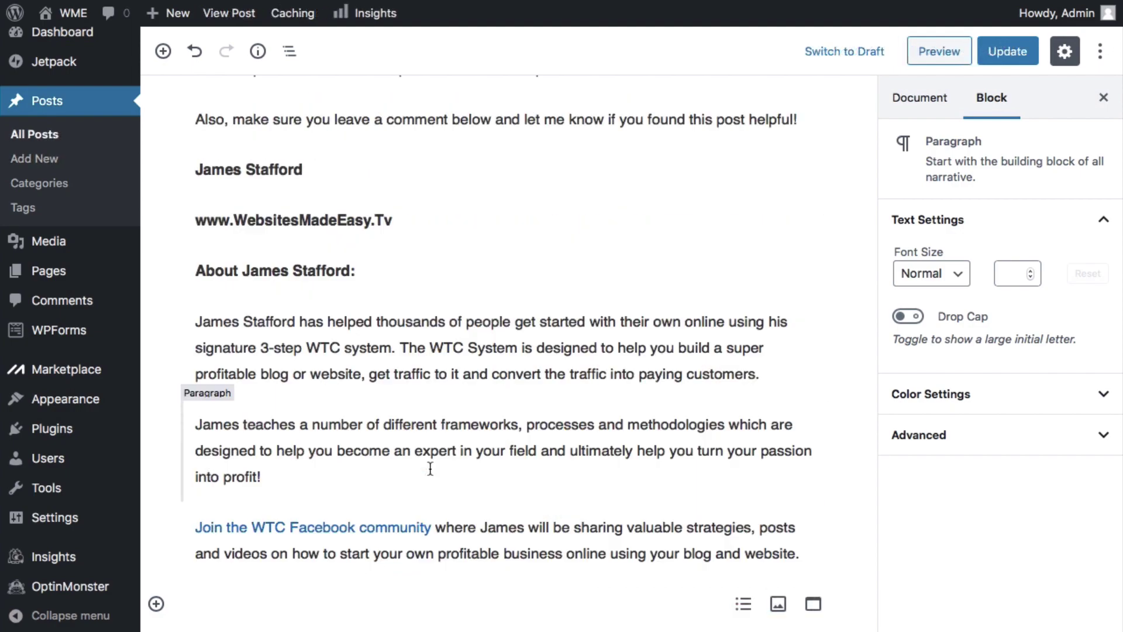
Add an Image block between the Traffic Trifecta paragraph and the heading "Blogs Are Always Focused On Your Audience".
scroll(430, 468, up, 20)
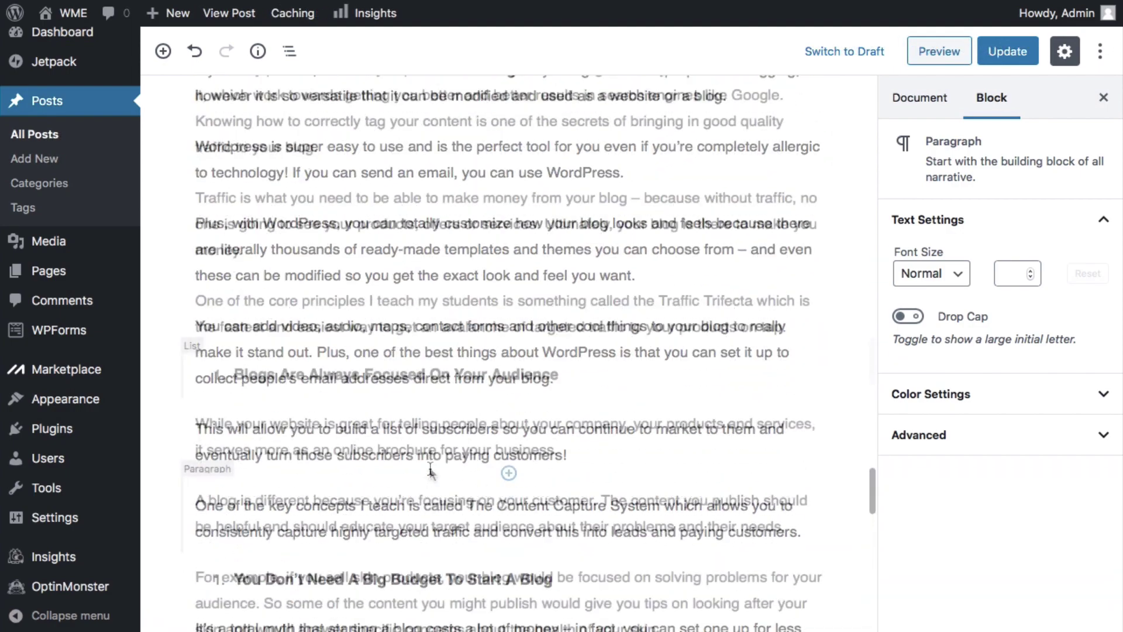
click(795, 327)
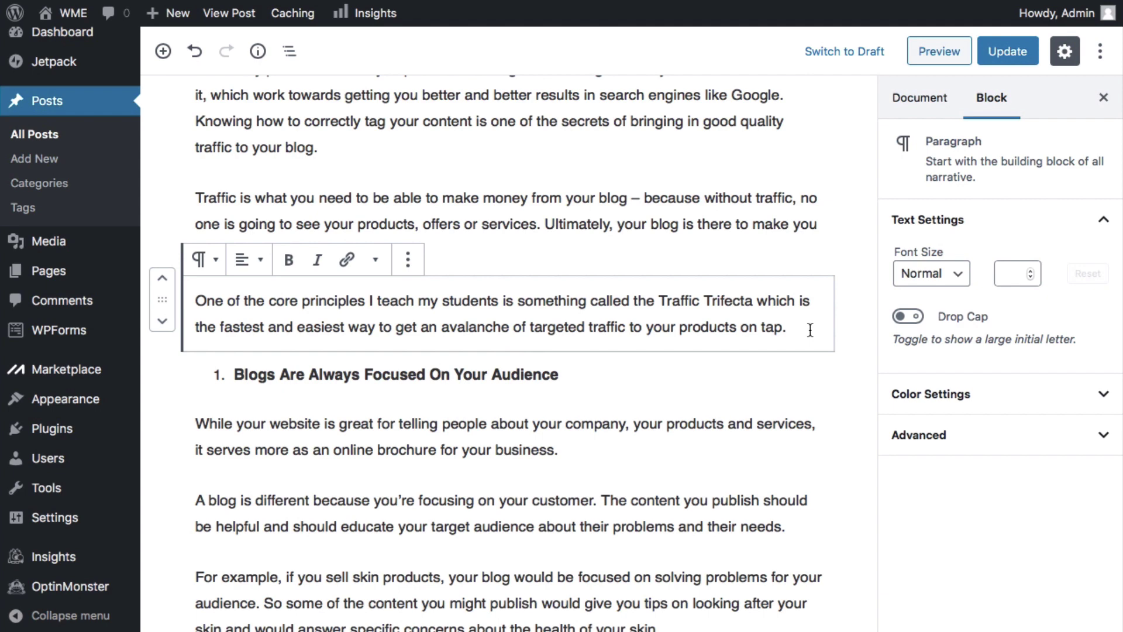
key(Return)
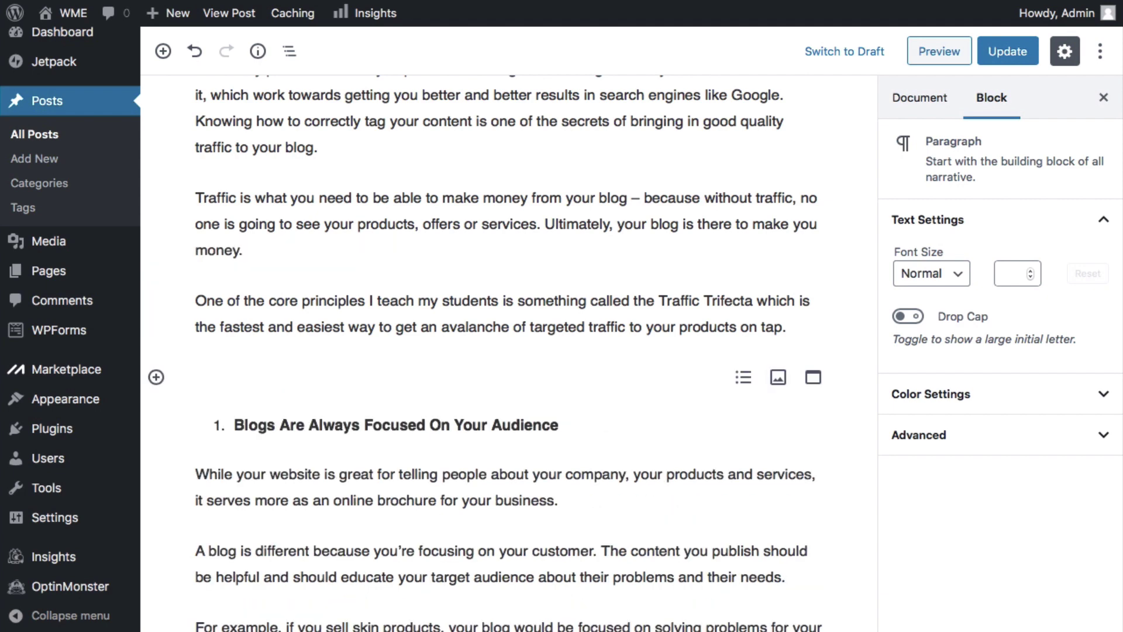
click(156, 378)
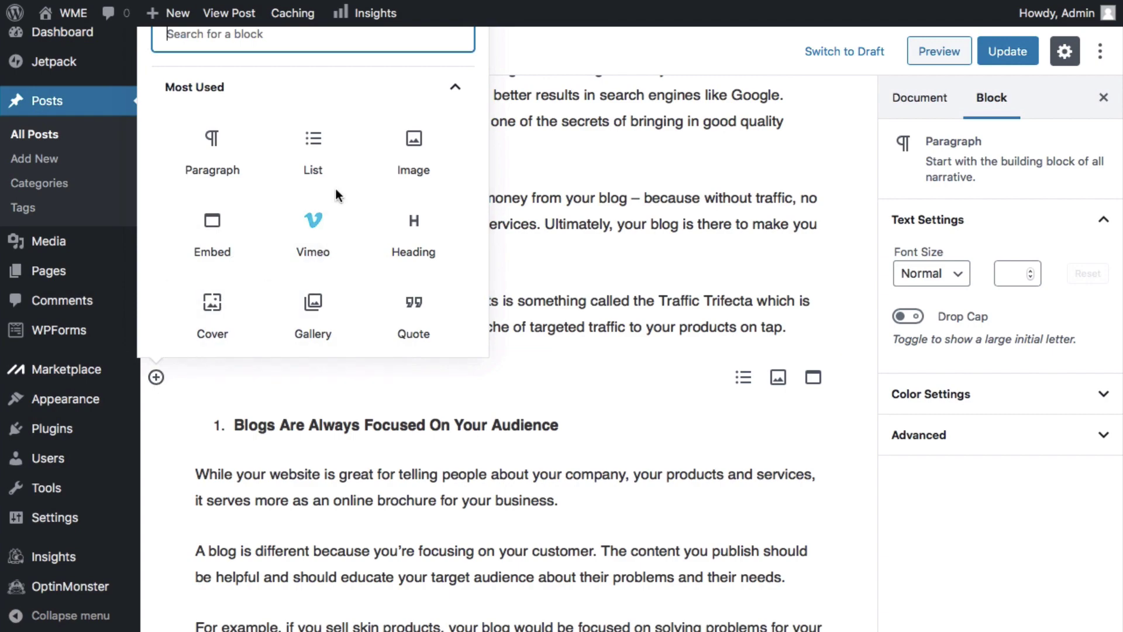
scroll(283, 88, up, 2)
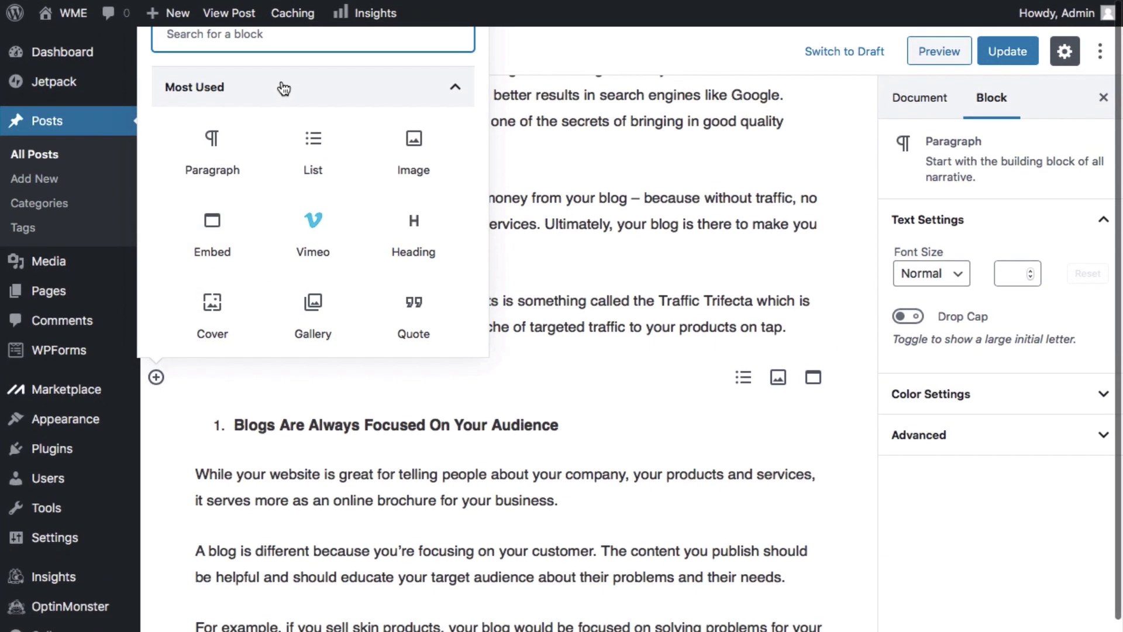
text(im)
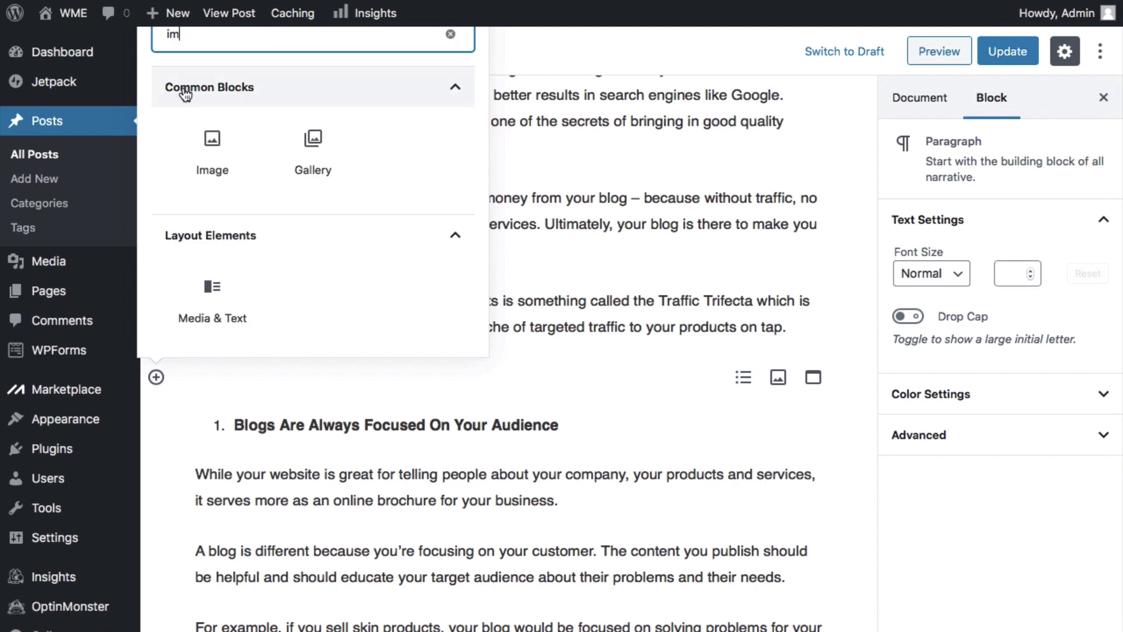
click(212, 148)
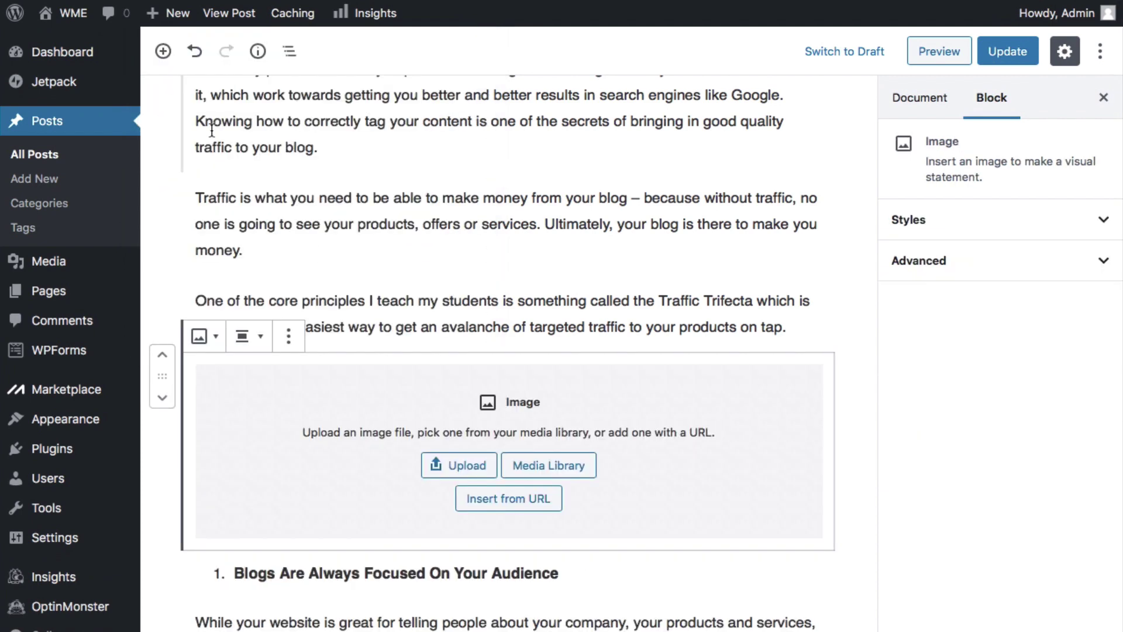
Upload Passion.jpg from the Start A Blog folder into the empty Image block.
click(440, 468)
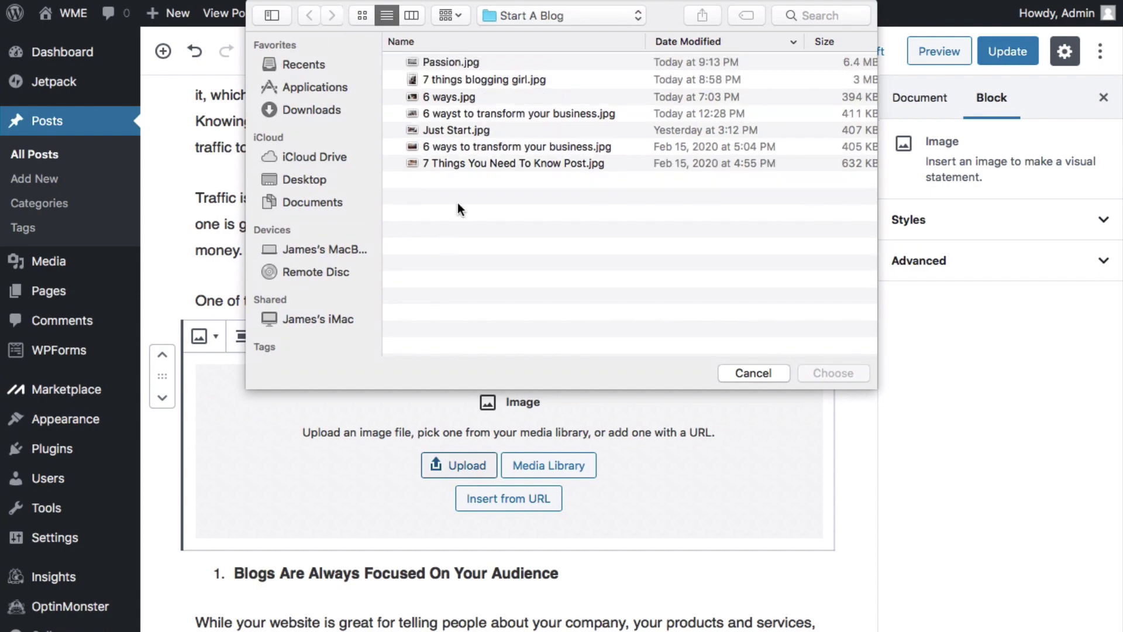
click(458, 58)
click(816, 374)
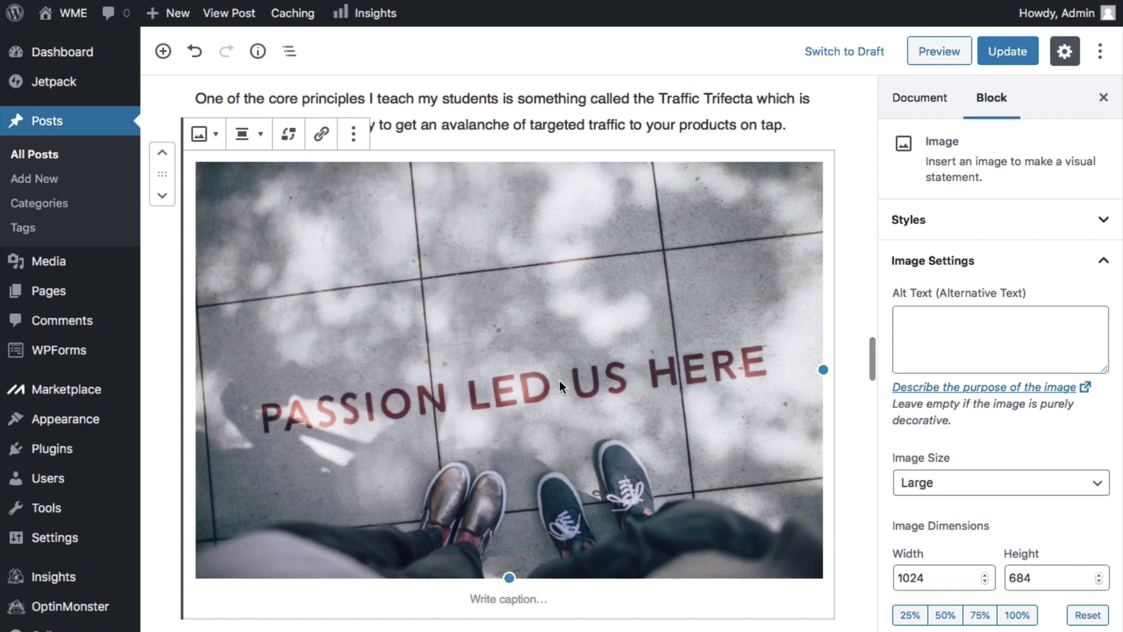
Upload "7 Things You Need To Know Post.jpg" from the Start A Blog folder and set it as the post's featured image.
scroll(559, 380, up, 15)
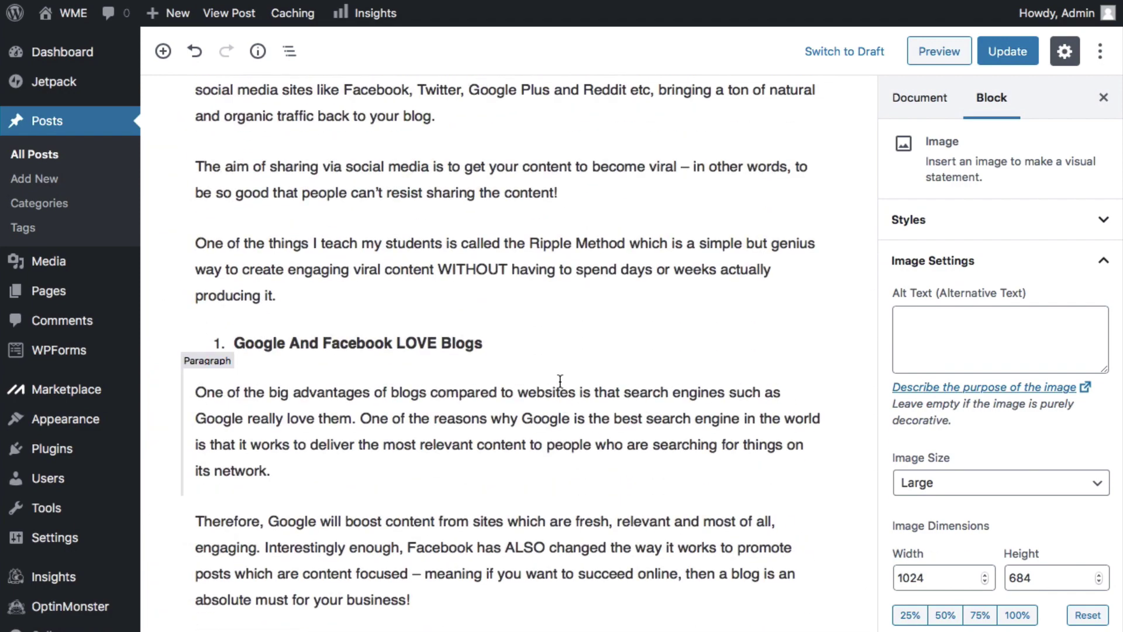
click(920, 100)
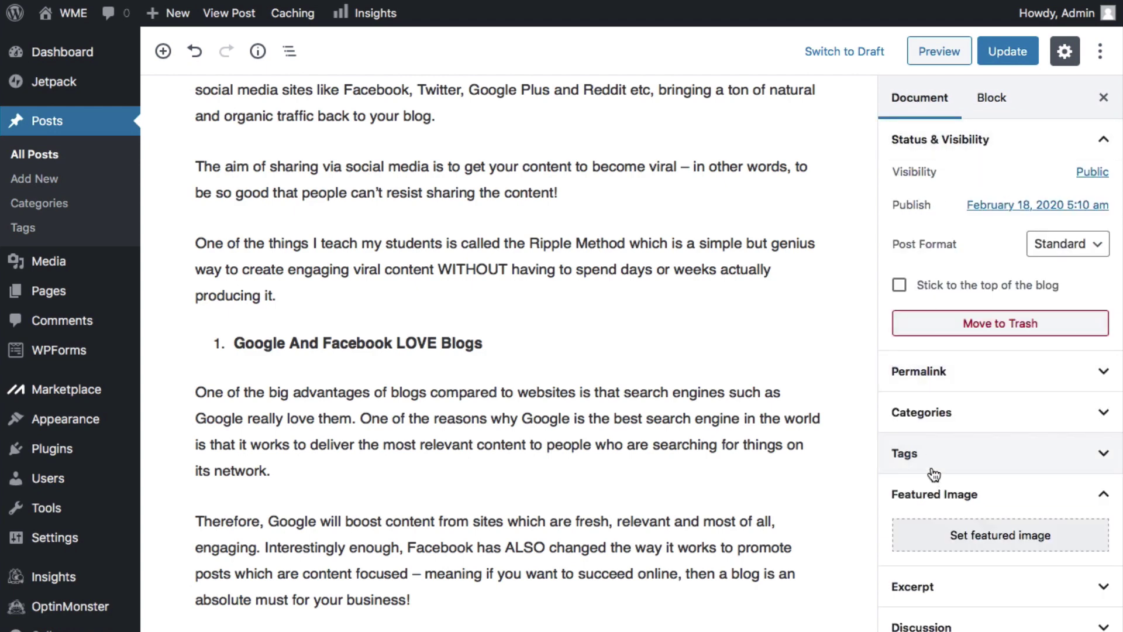
click(972, 543)
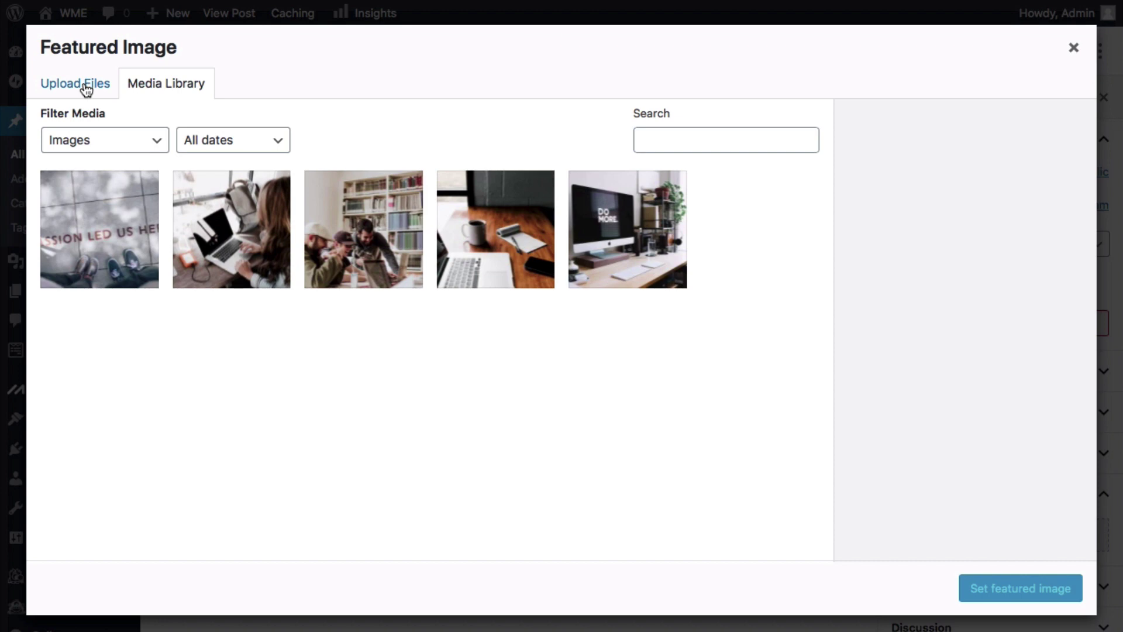
click(84, 85)
click(552, 346)
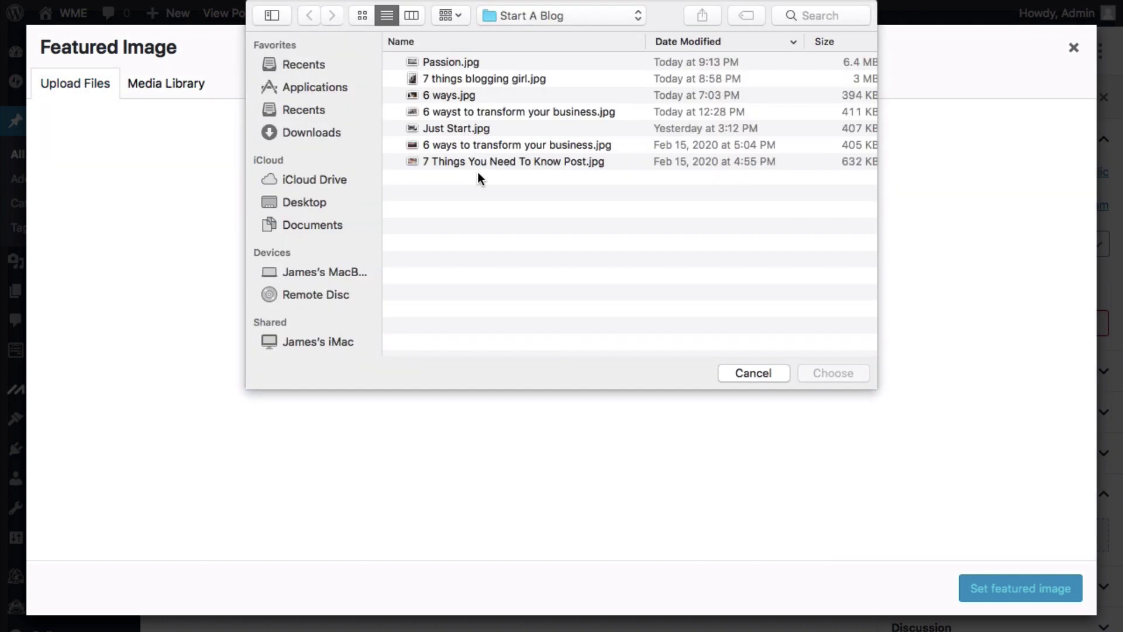
click(487, 163)
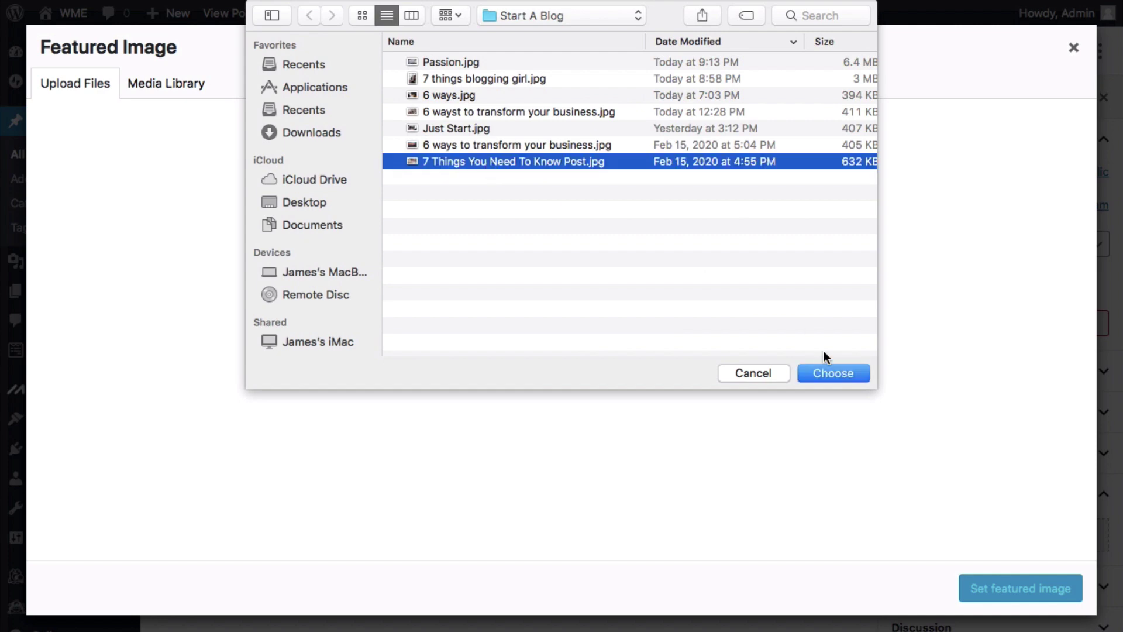
click(831, 369)
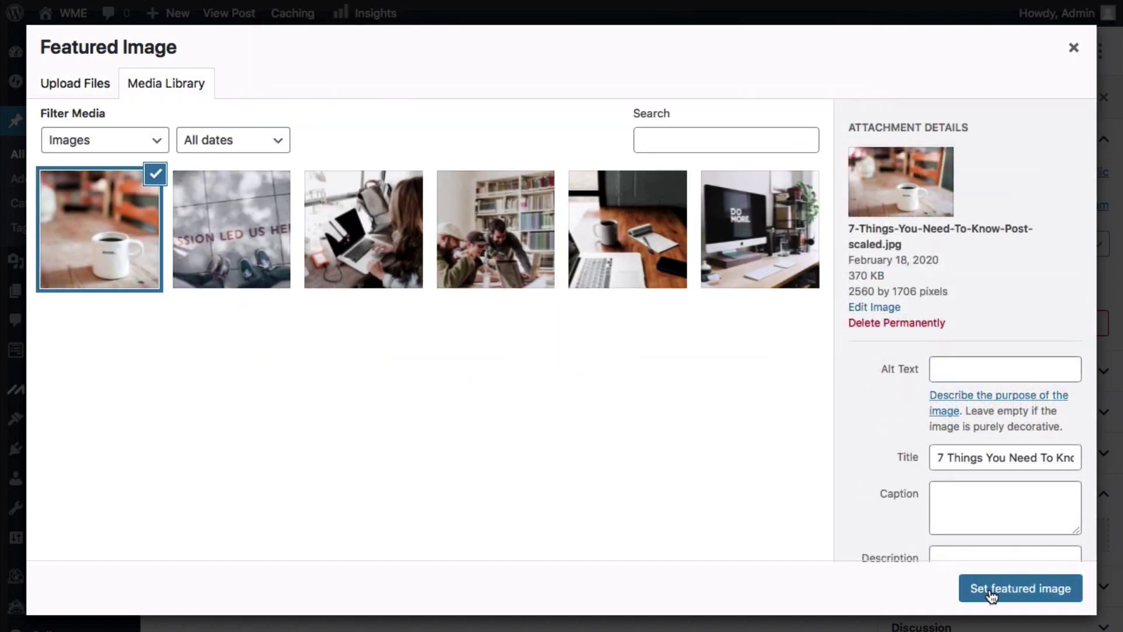
click(991, 592)
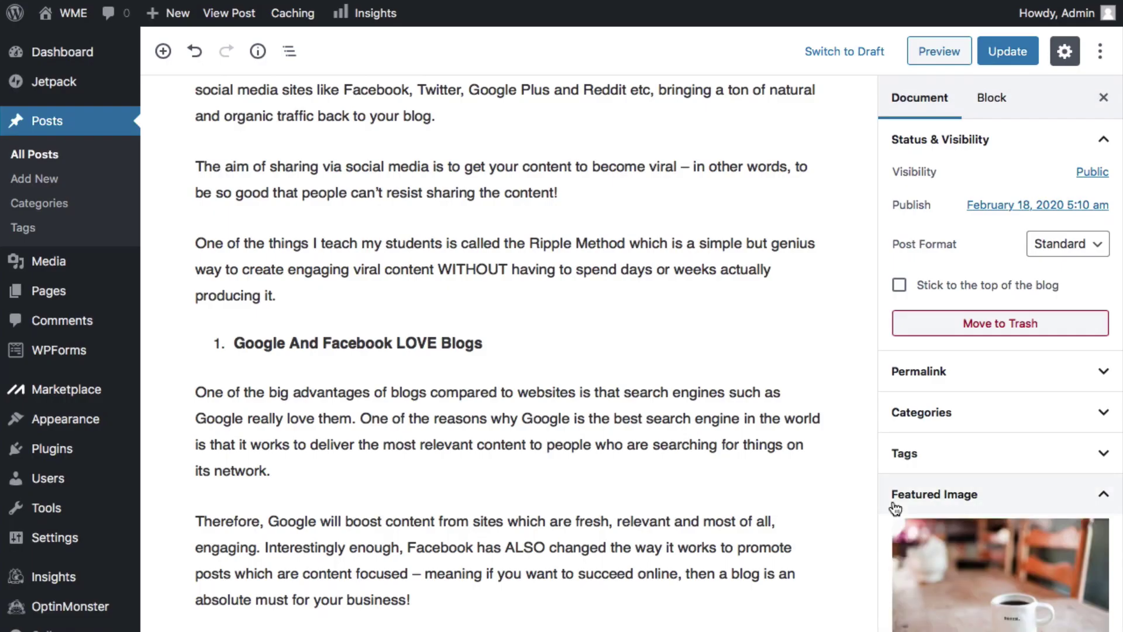
Create a new category named Blogging and assign the post to it instead of Uncategorized.
scroll(795, 465, down, 5)
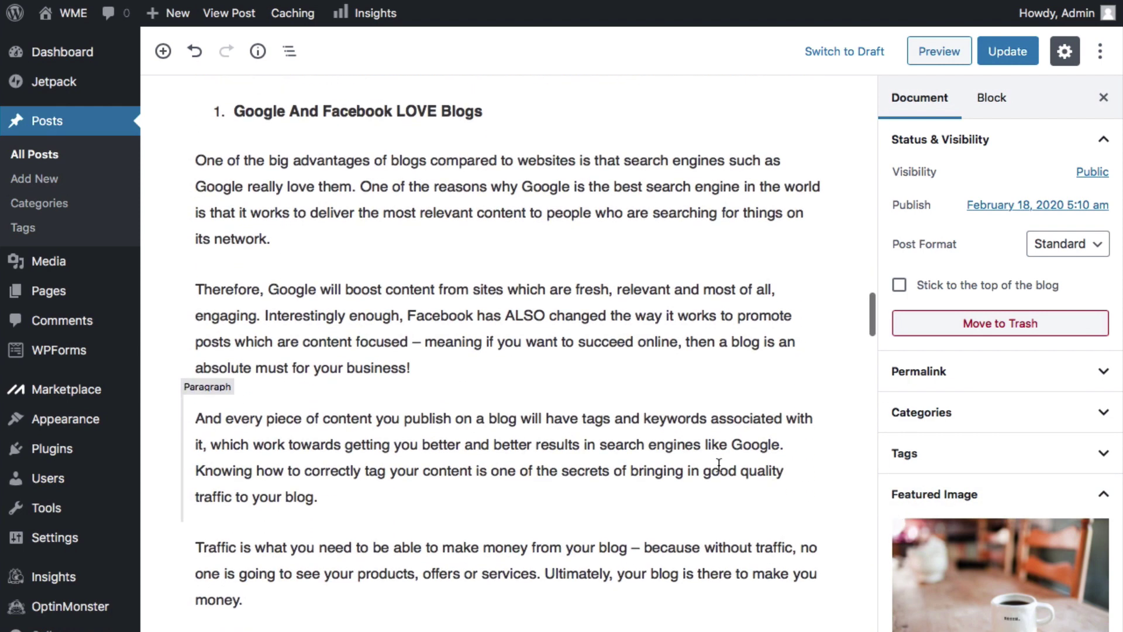
click(927, 420)
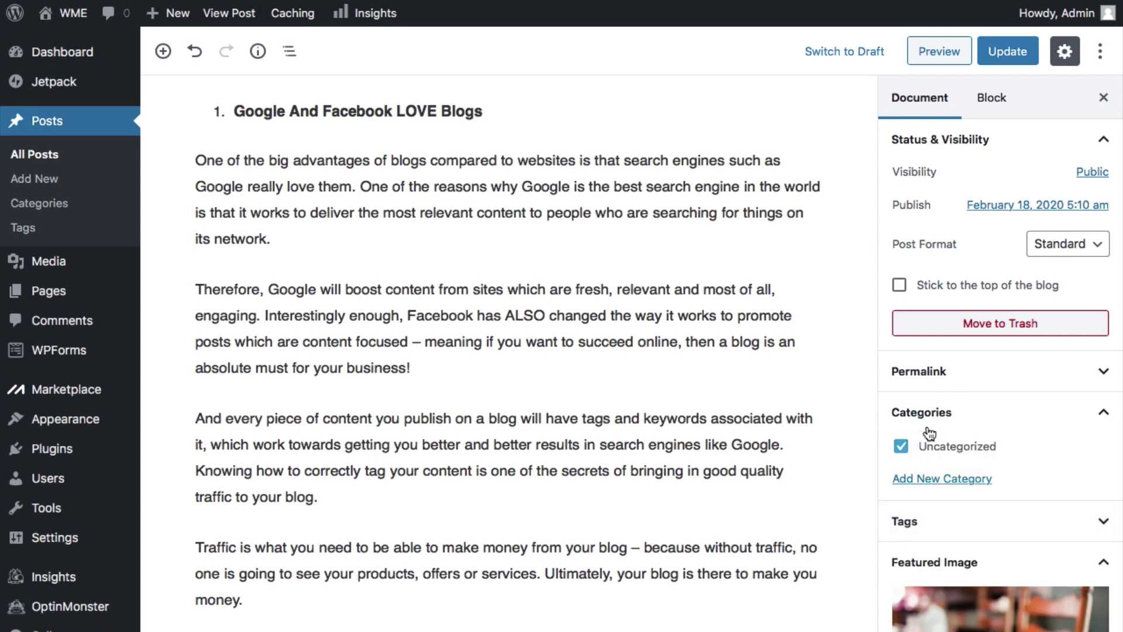
click(918, 479)
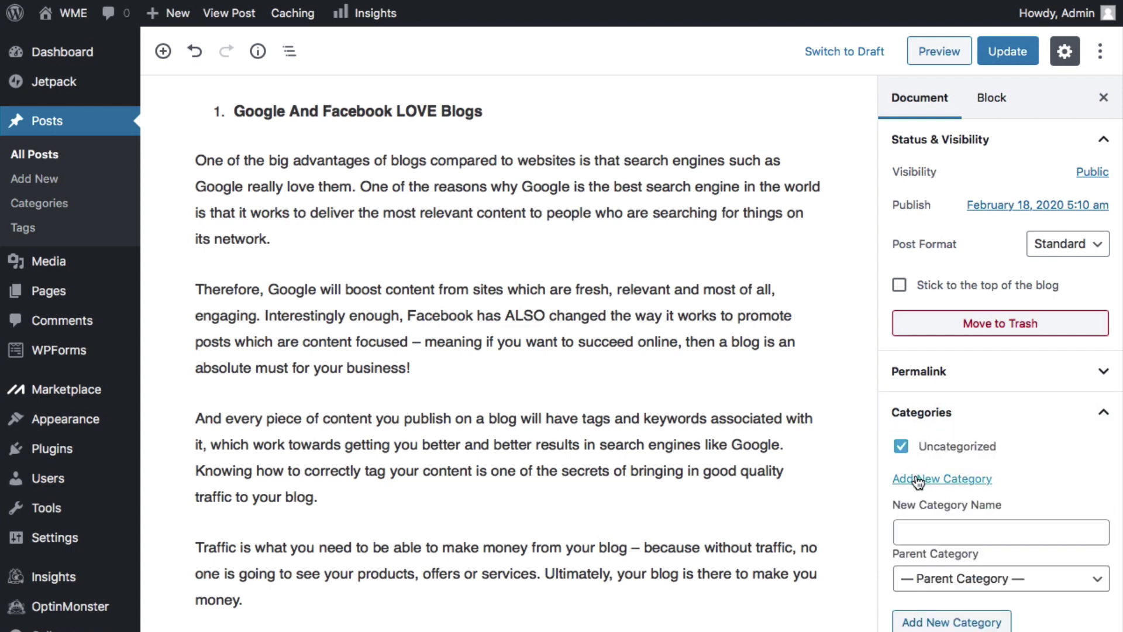
click(920, 521)
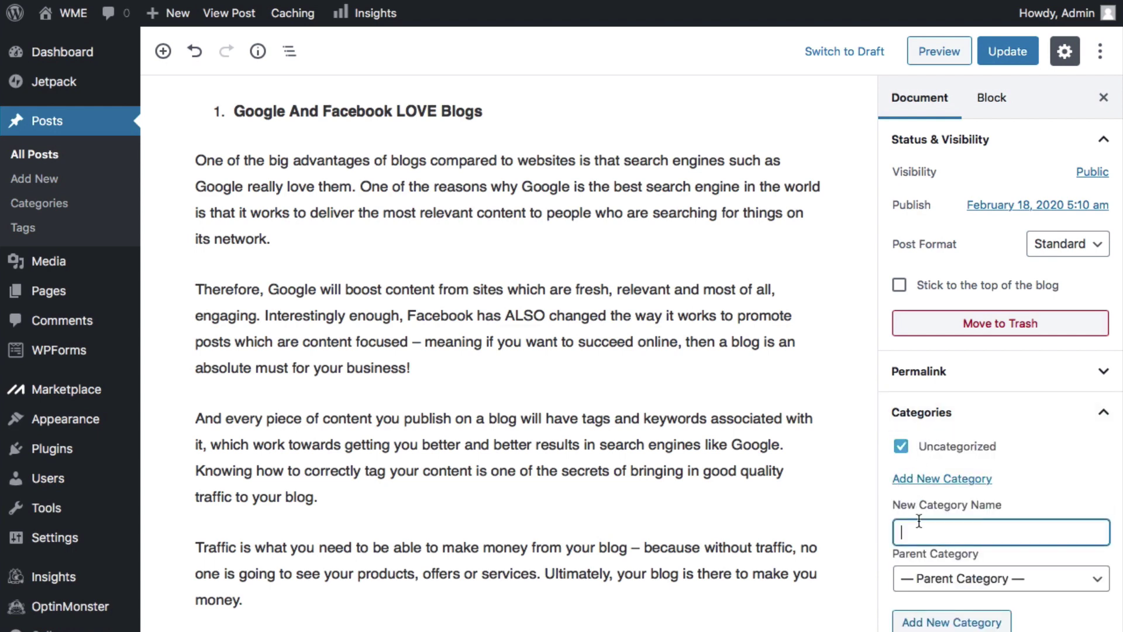
text(Blogging)
click(917, 623)
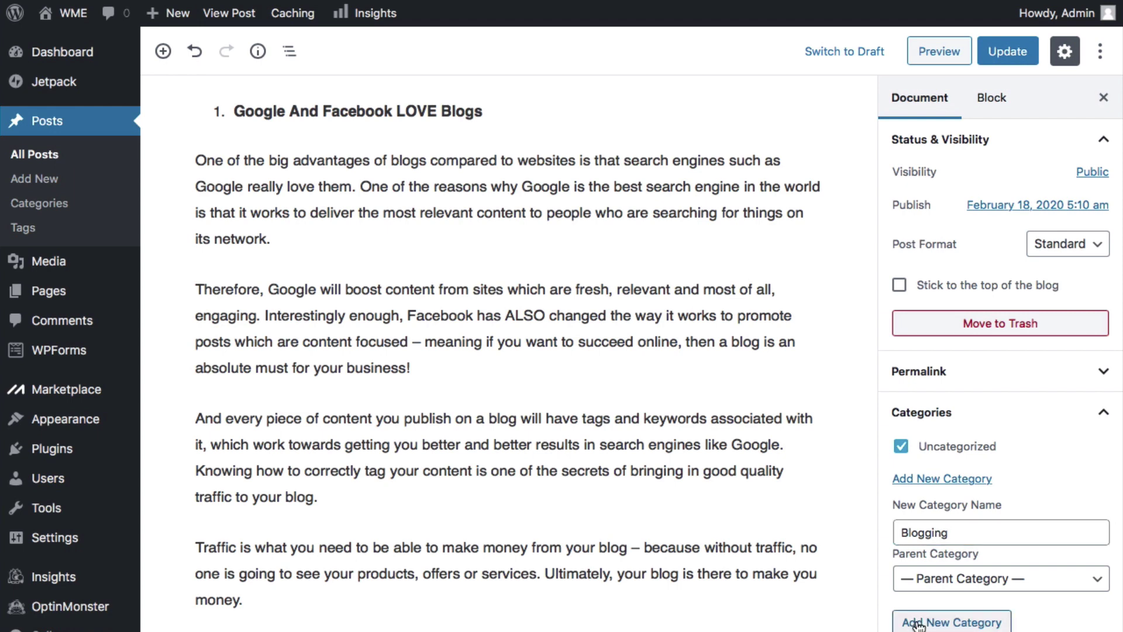
click(902, 448)
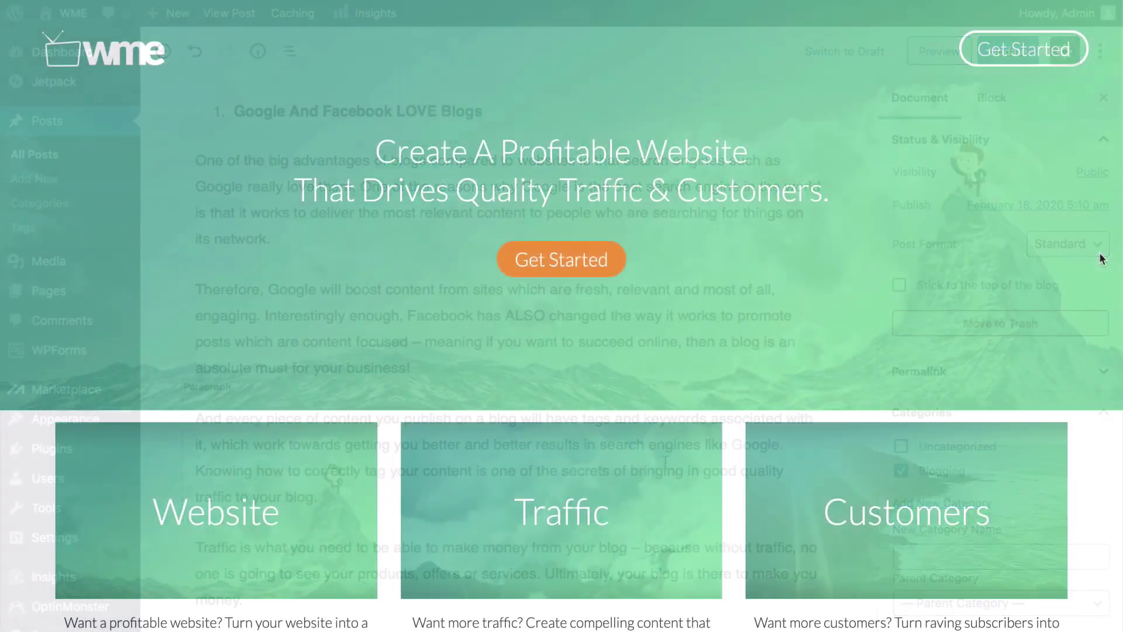
Look over the Website, Traffic and Customers categories and the posts on the example WME homepage.
scroll(1102, 259, down, 10)
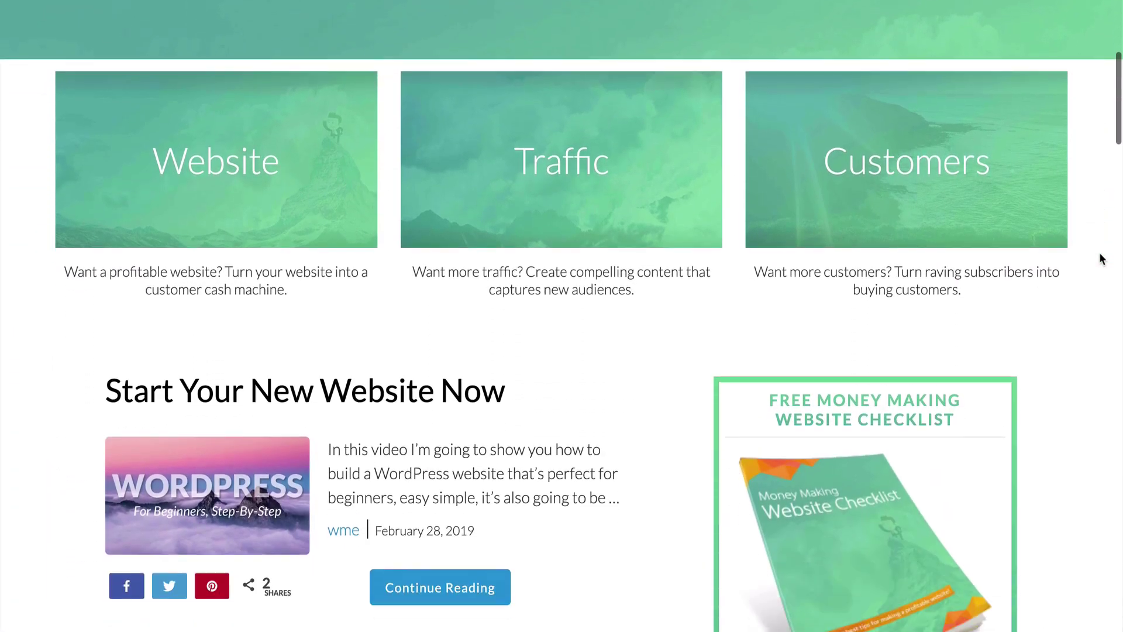
scroll(1102, 259, down, 9)
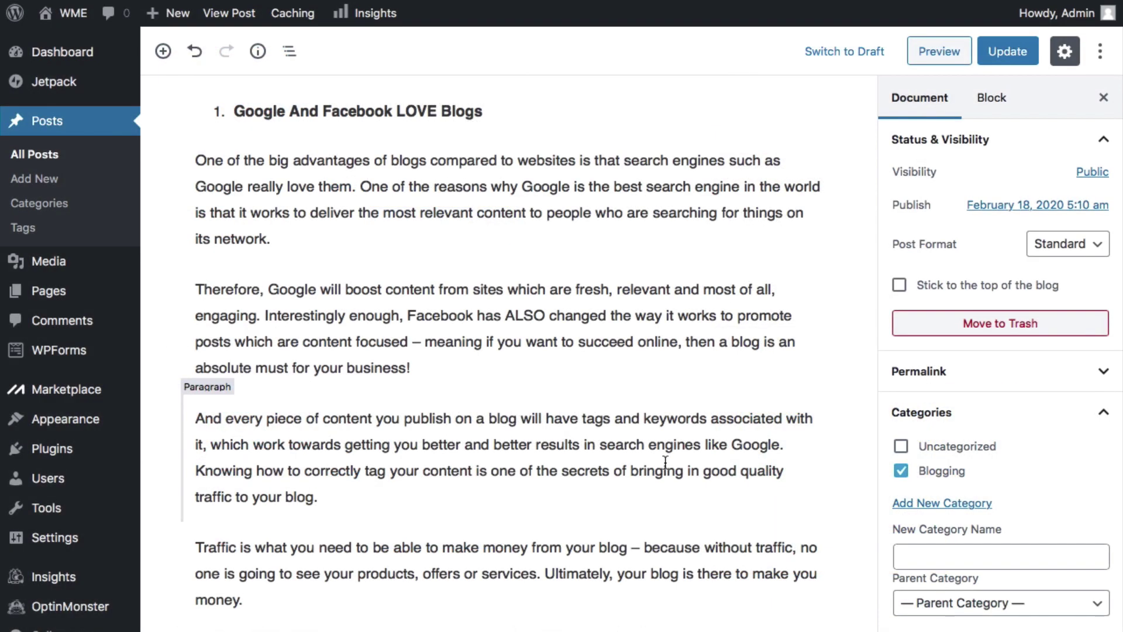
Inspect the full URL behind the "Join the WTC Facebook community" link in the post's last paragraph.
scroll(546, 426, down, 20)
scroll(545, 426, down, 20)
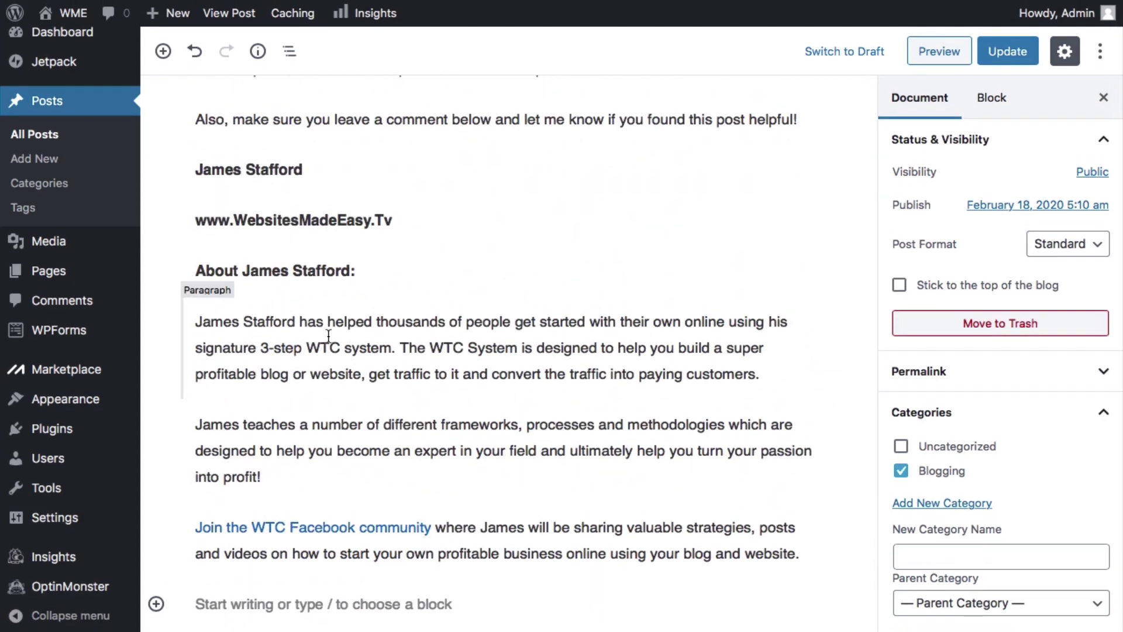
key(ctrl+shift+k)
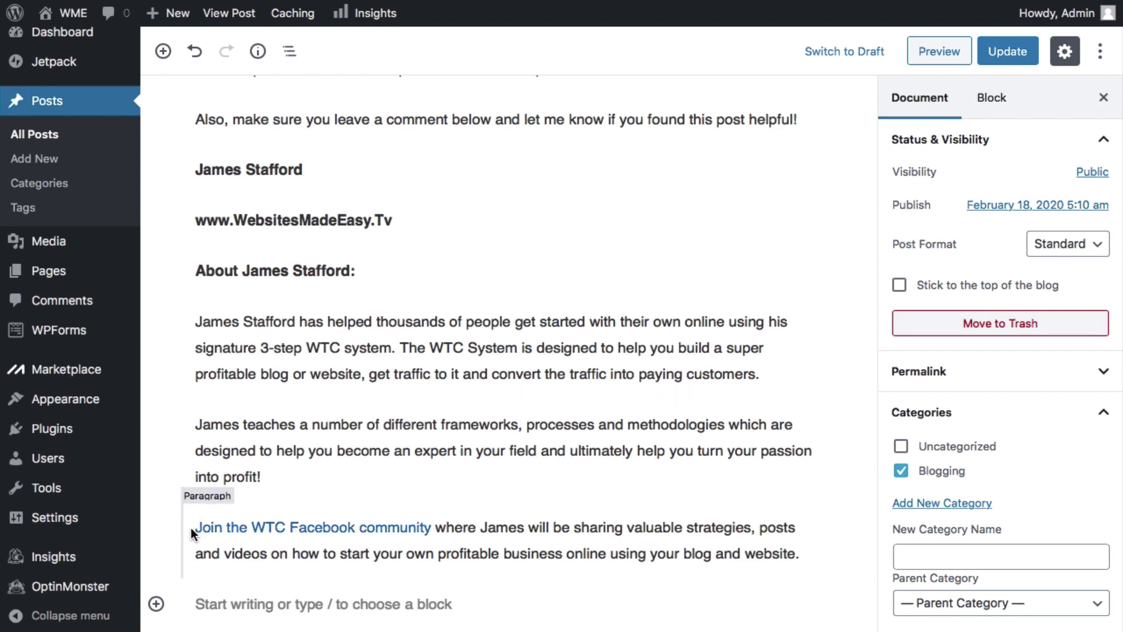
double_click(199, 528)
key(ctrl+z)
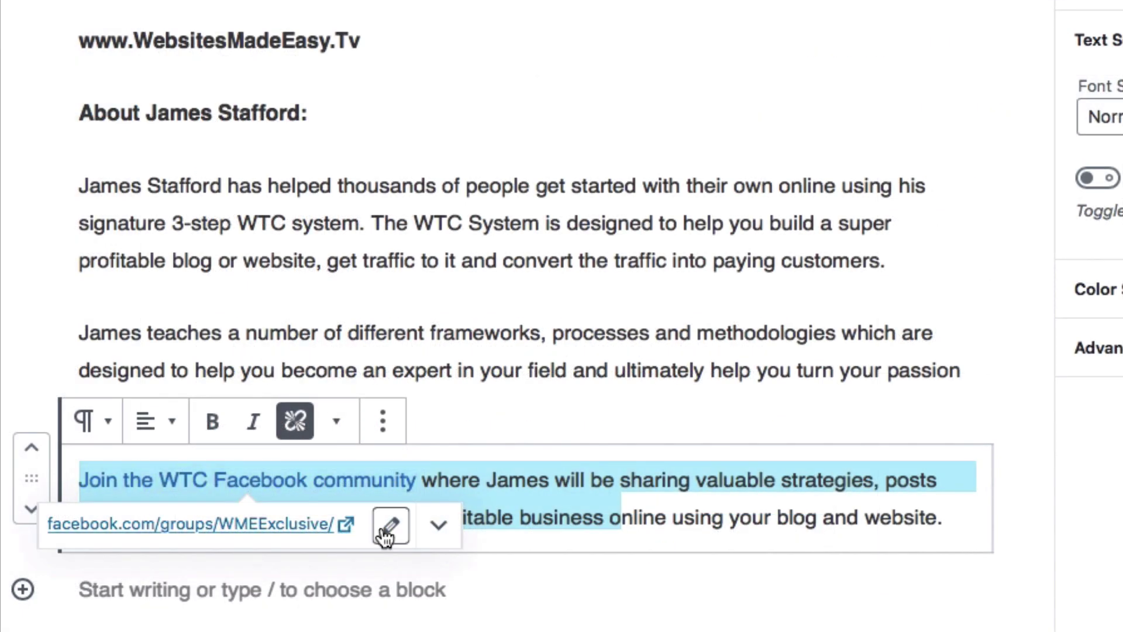
click(390, 525)
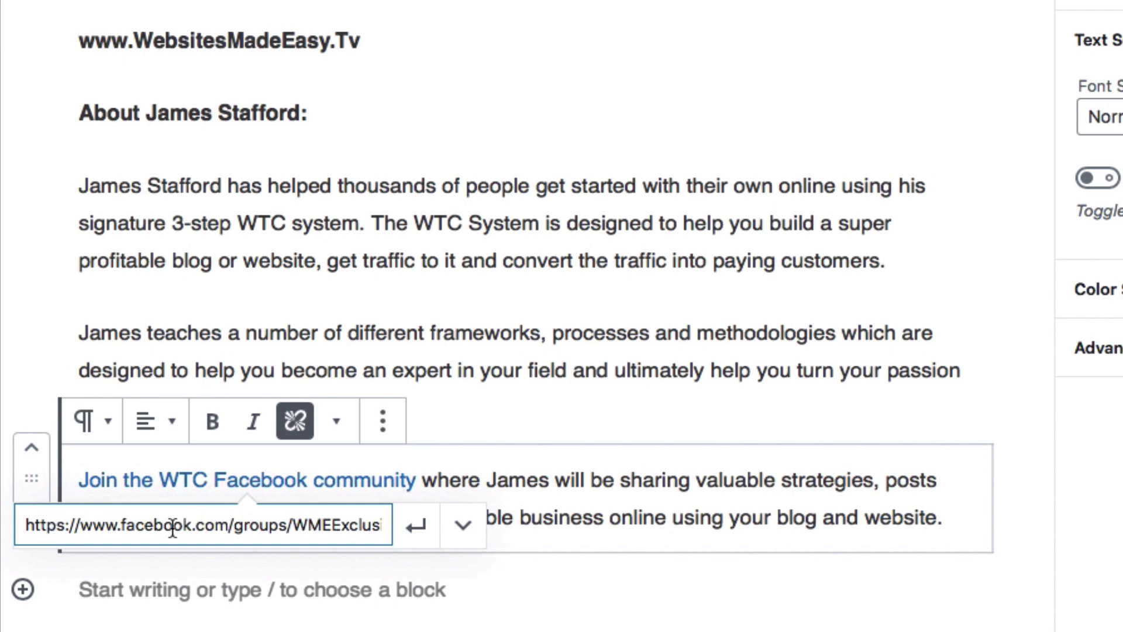
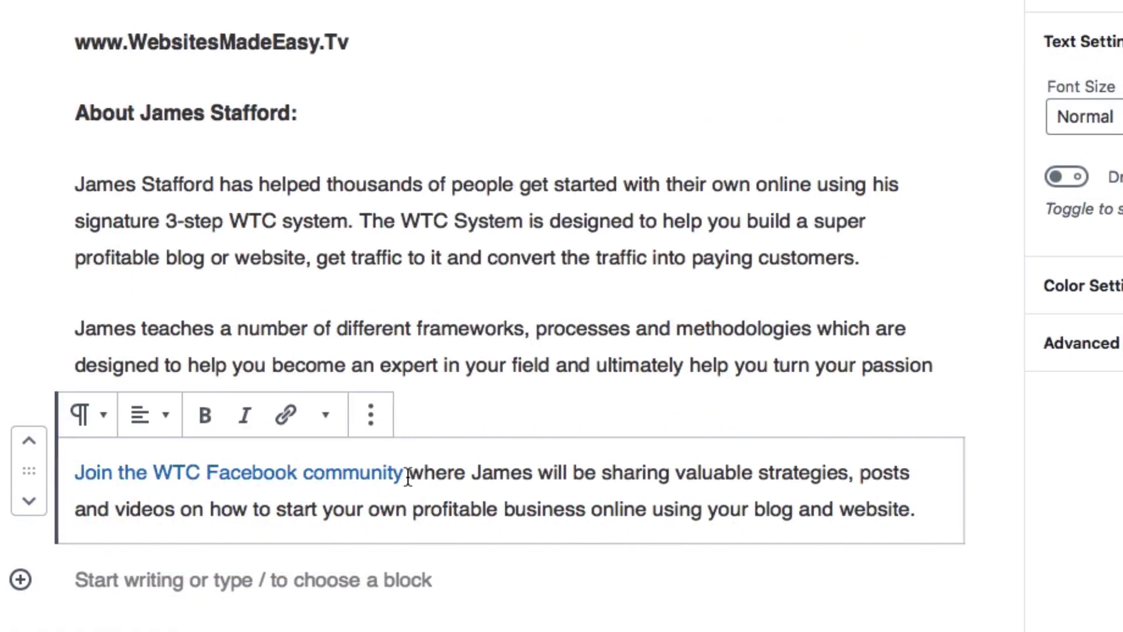
Remove the link from the text "Join the WTC Facebook community" in the last paragraph.
drag(404, 474, 75, 471)
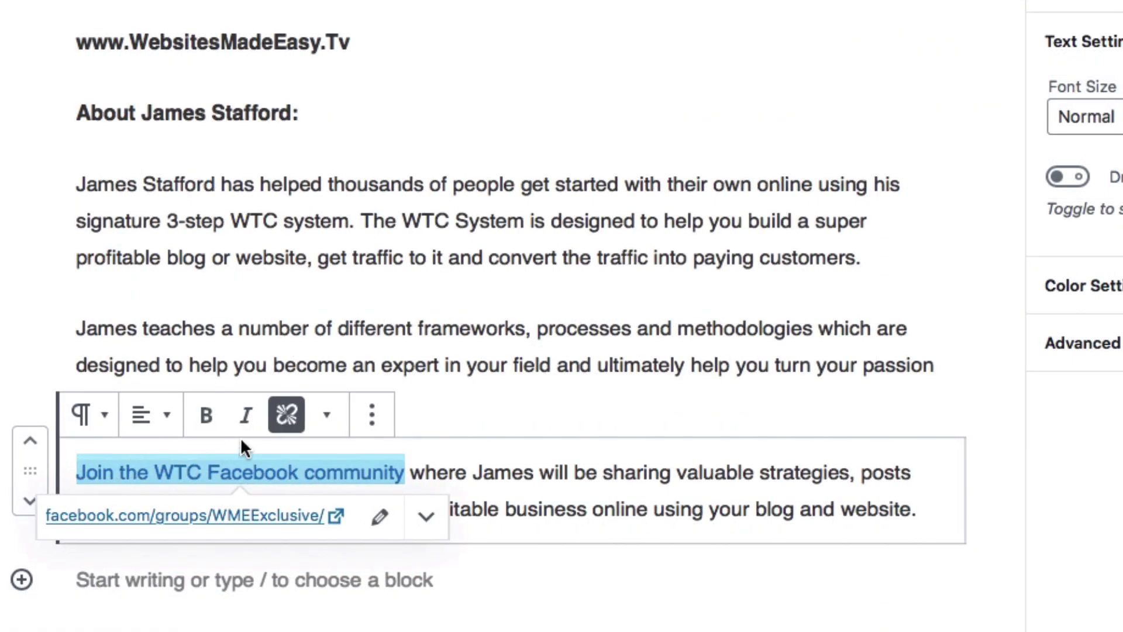
click(286, 415)
click(331, 498)
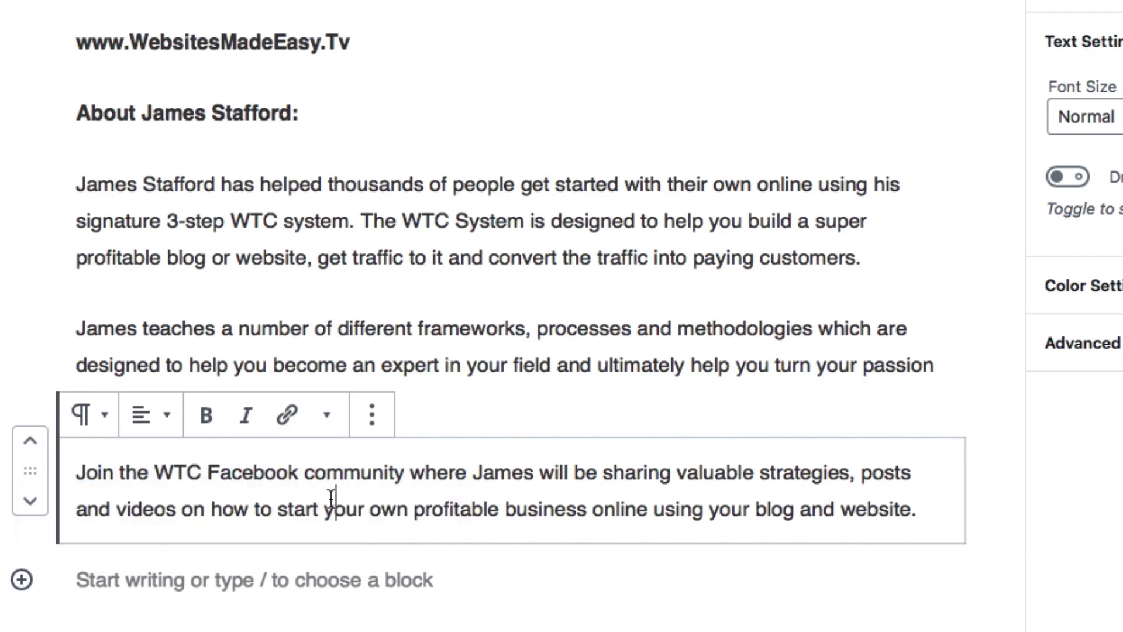
Link the words "Join the WTC Facebook community" to the copied facebook.com/groups/WMEExclusive/ address and update the post.
drag(81, 476, 404, 473)
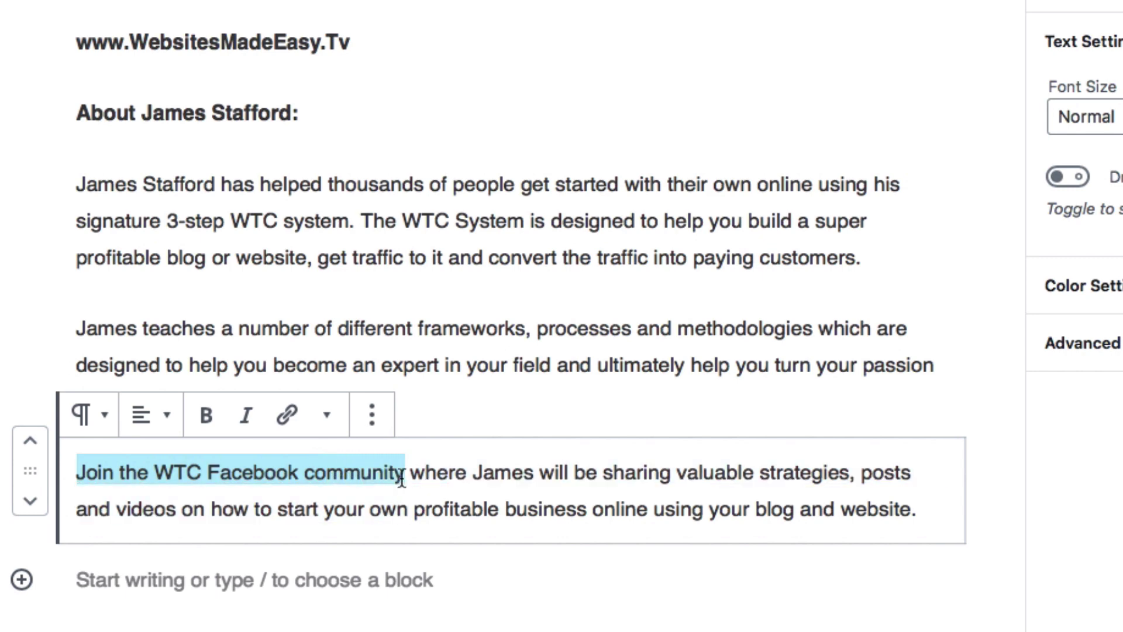
click(287, 415)
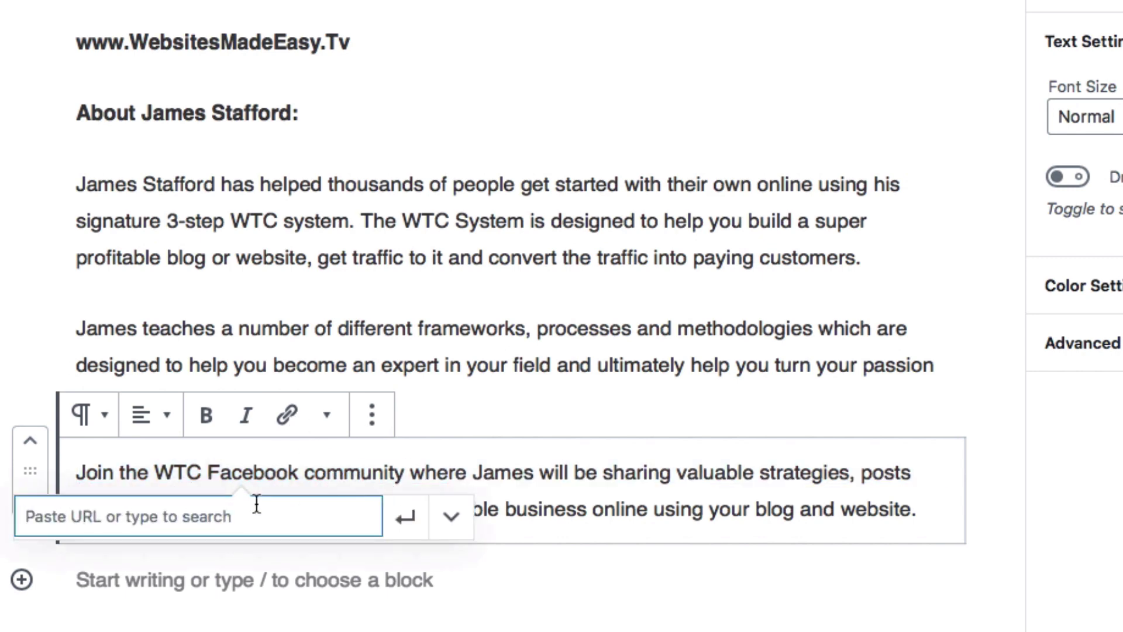
right_click(255, 500)
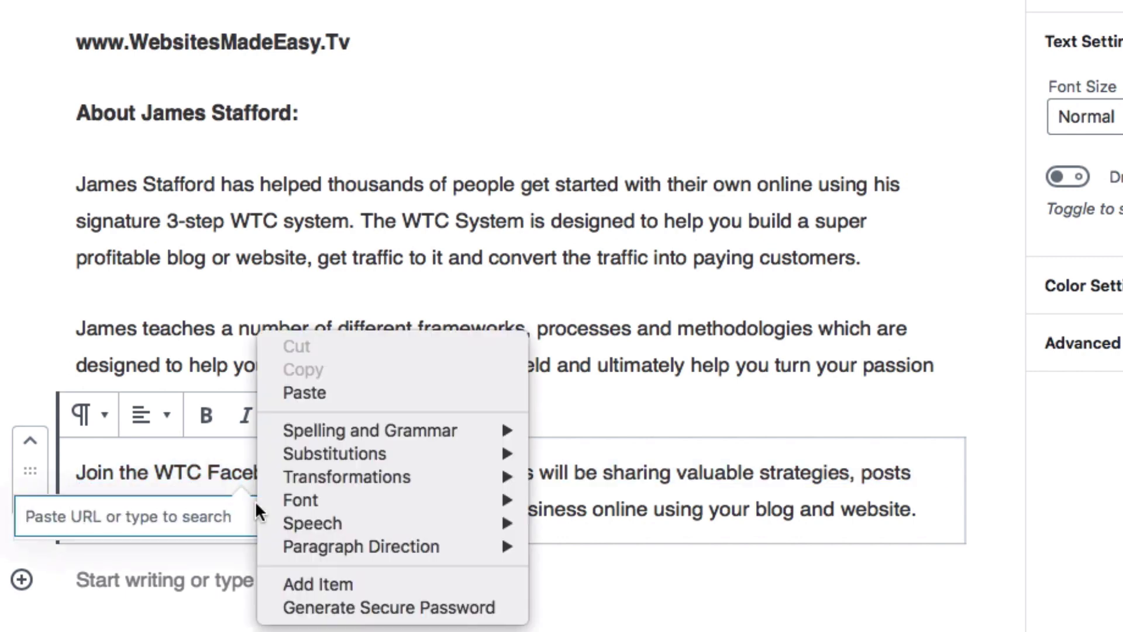
click(300, 393)
click(405, 527)
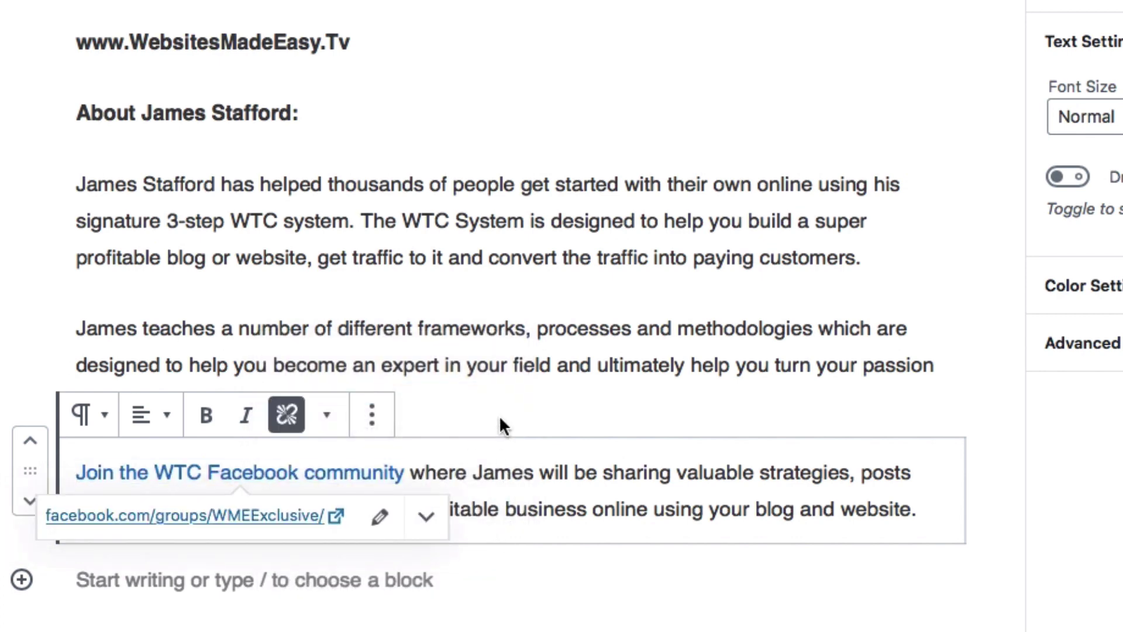
click(502, 364)
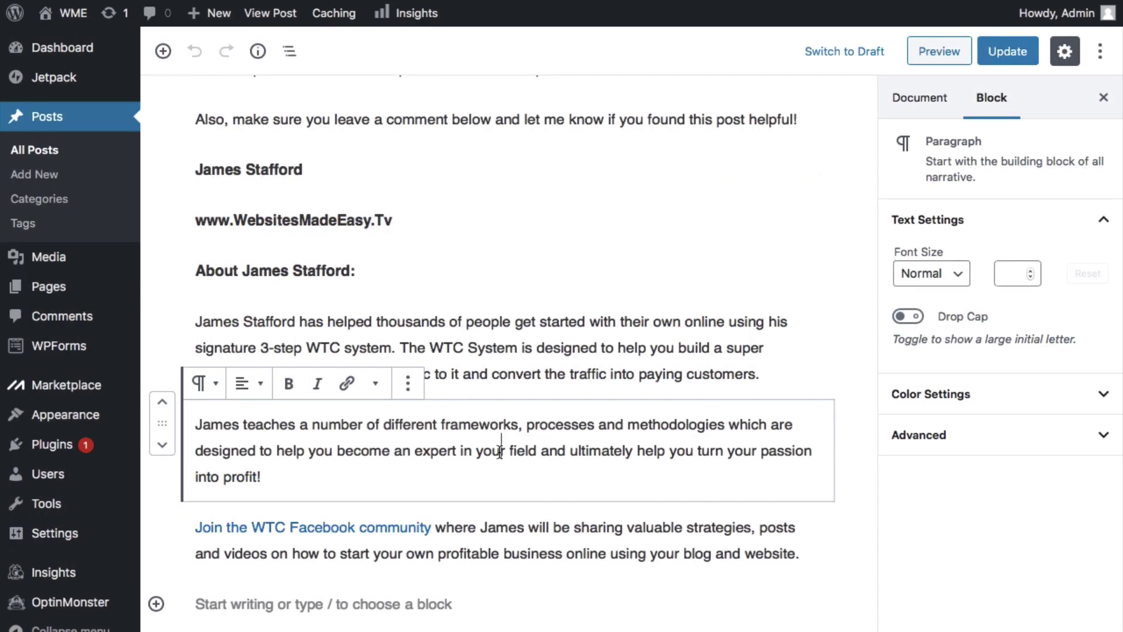
key(ctrl+s)
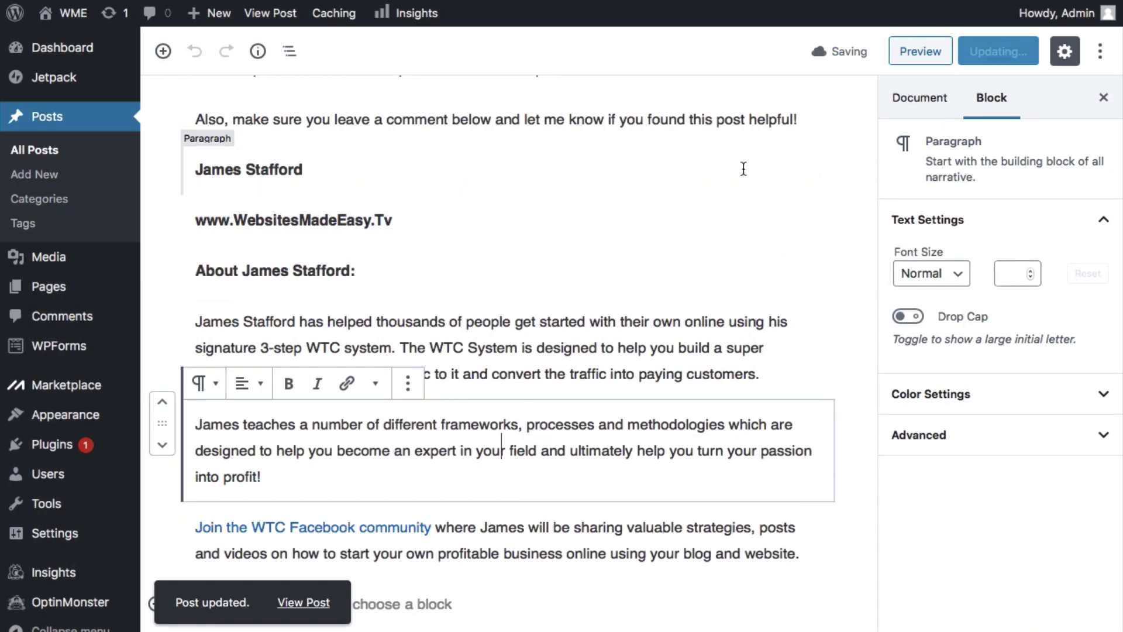
Quick-edit the post "6 Ways To Transform Your Business Through Blogging" in the posts list, replacing its Uncategorized category with Blogging.
click(55, 153)
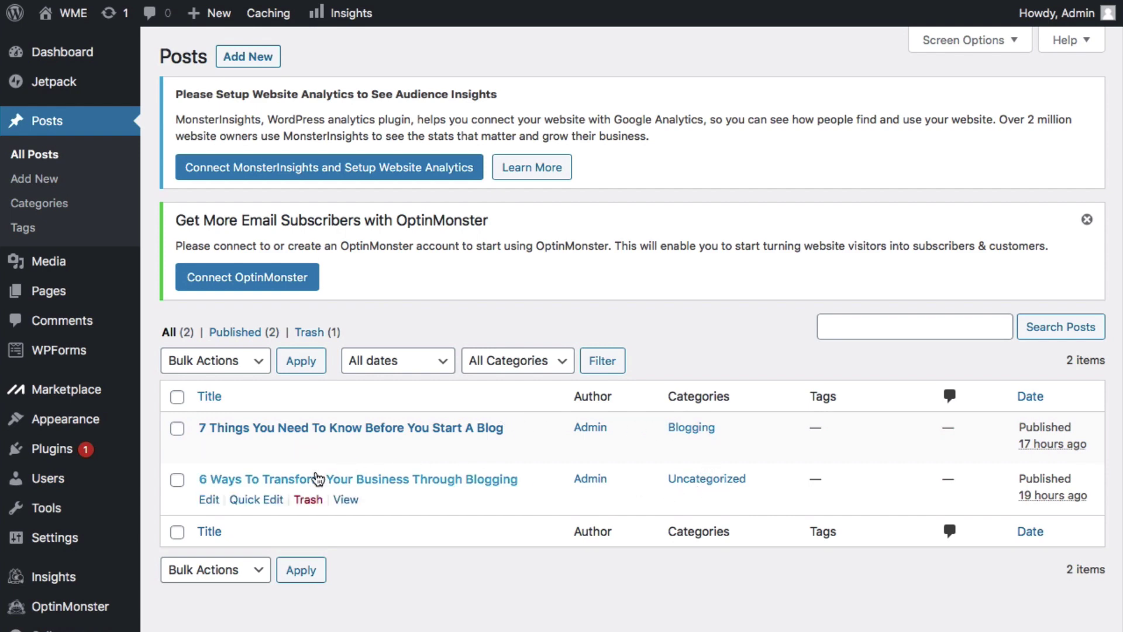
click(265, 501)
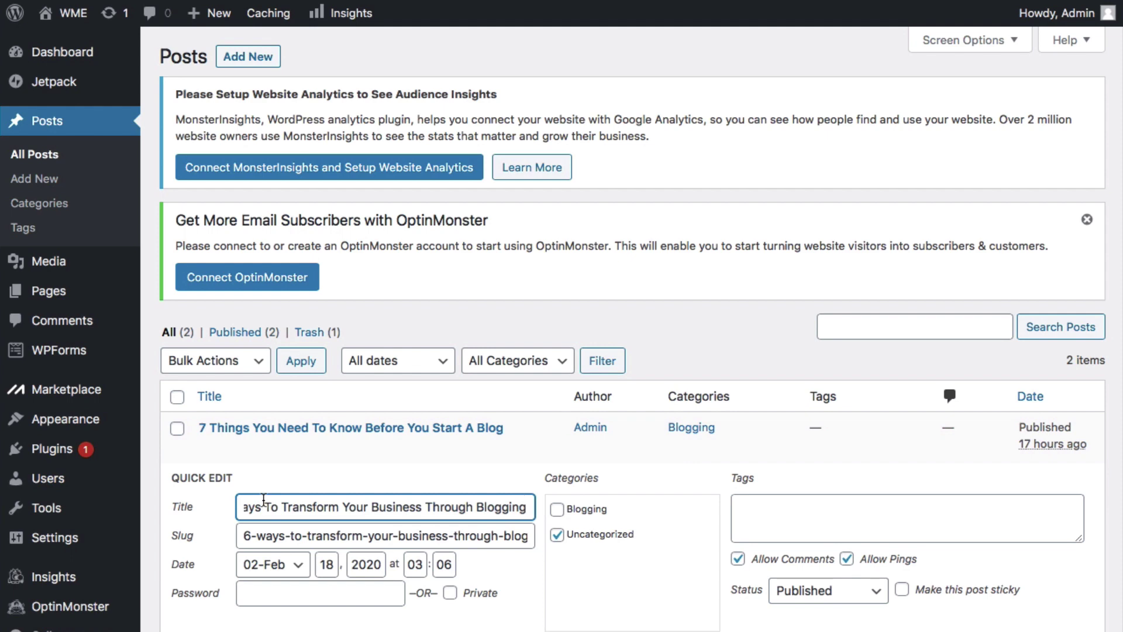
click(557, 509)
click(557, 534)
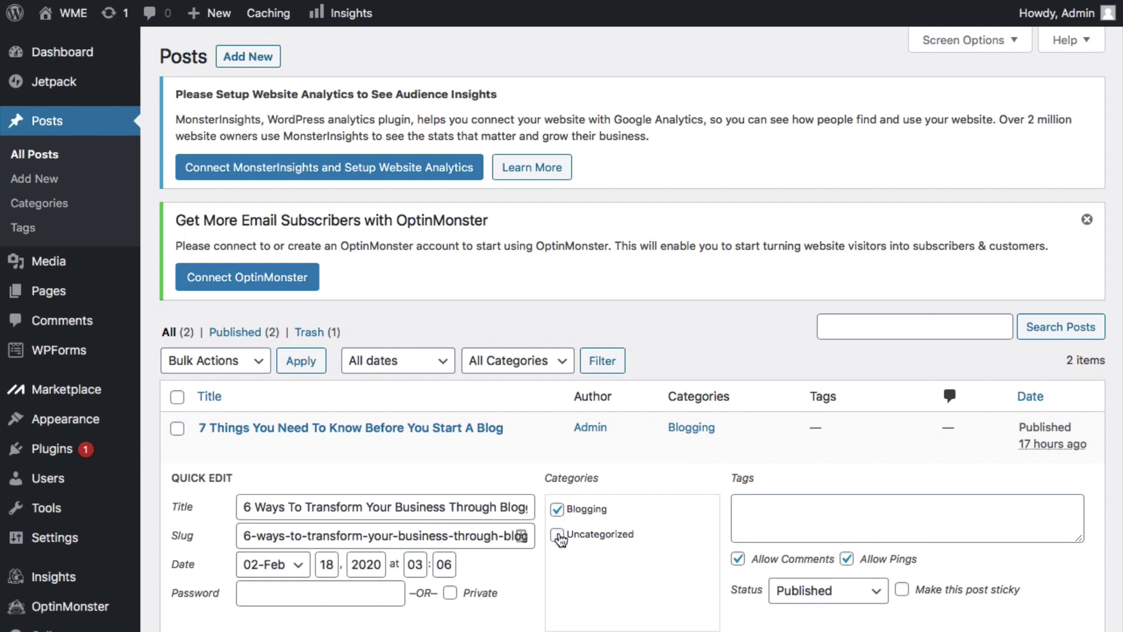
scroll(458, 500, down, 3)
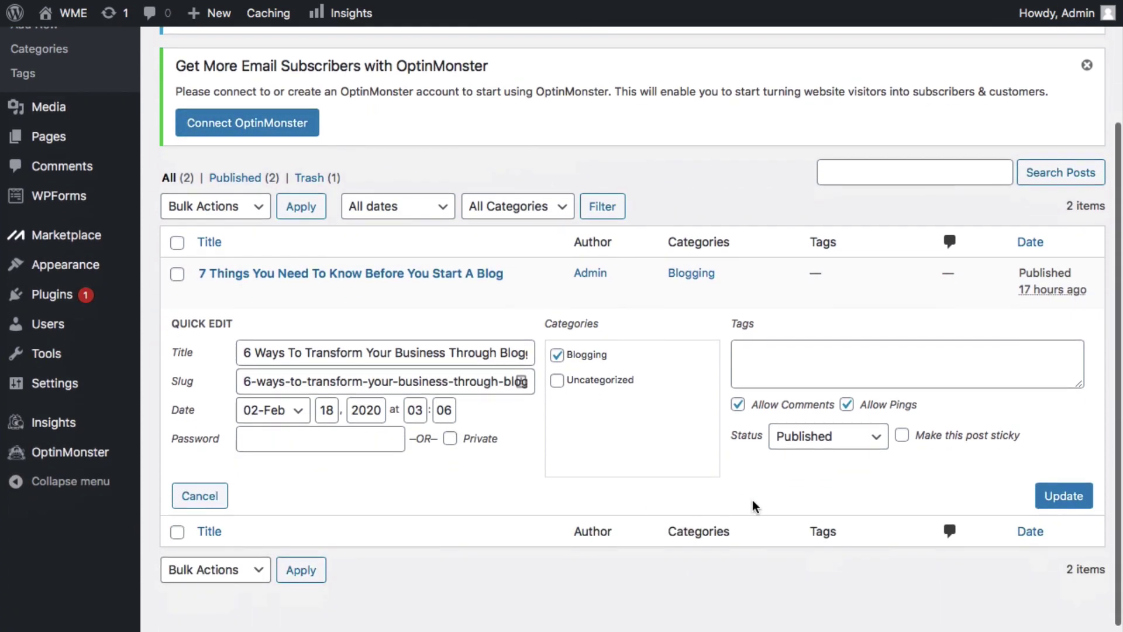
click(1061, 498)
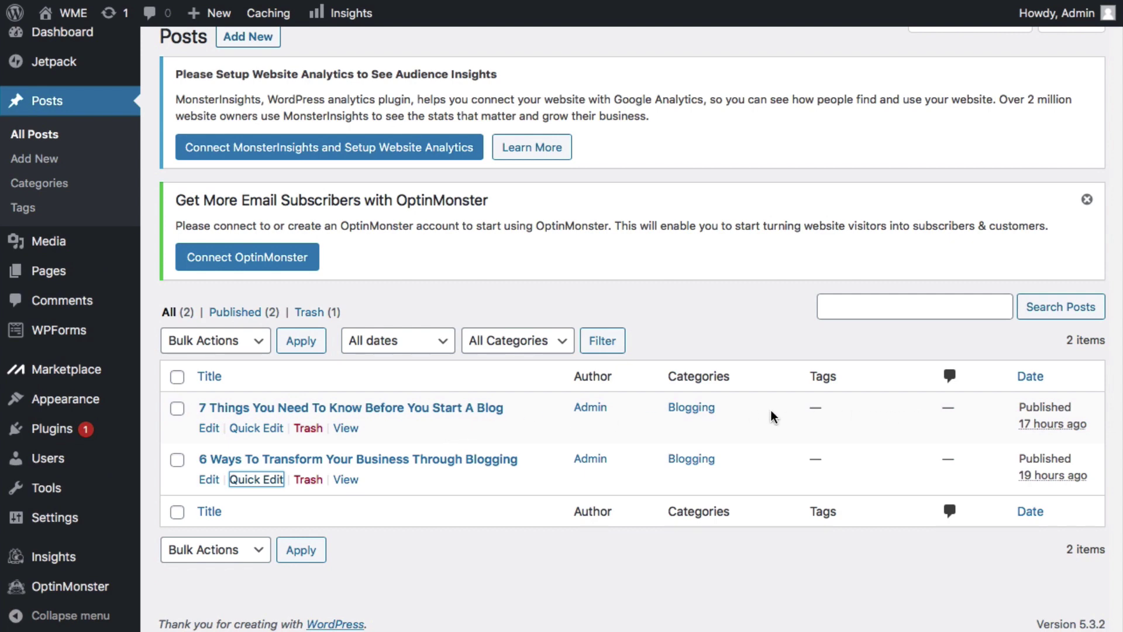
Create the navigation menu "Menu 1" as the Primary Menu with Home, Contact and About in that order, save it and reload the site.
click(343, 407)
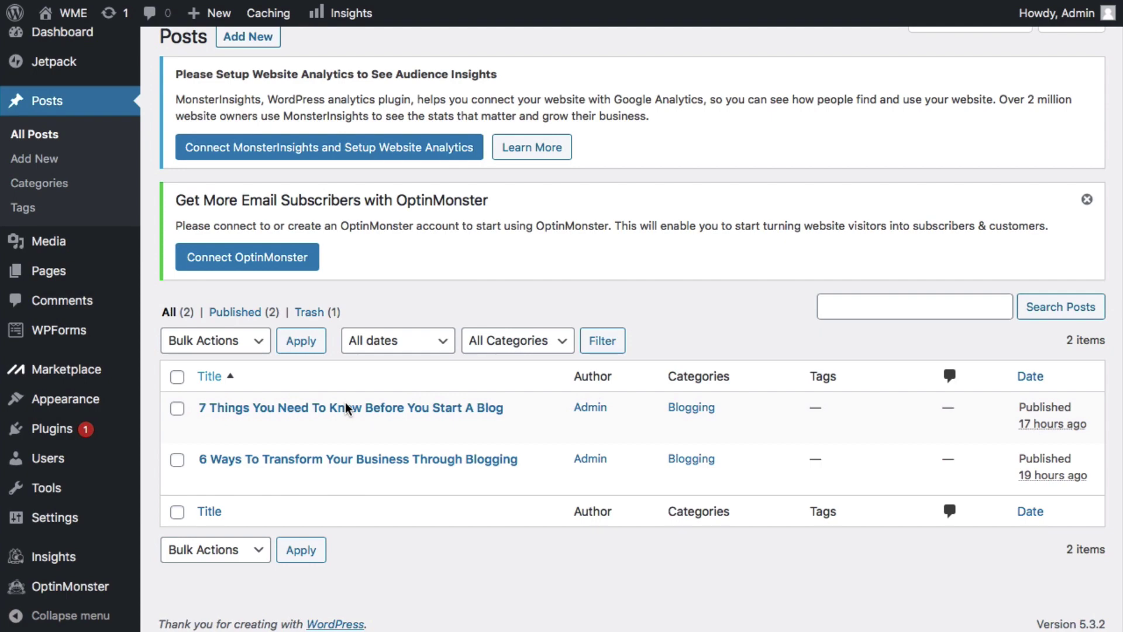
mouse_move(70, 406)
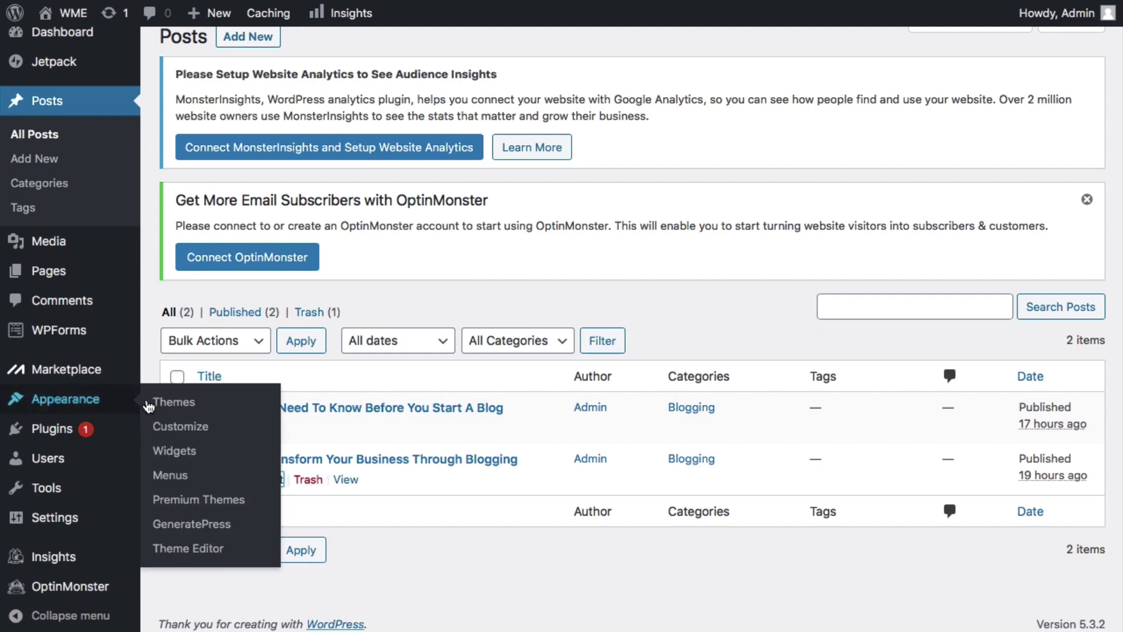
click(176, 475)
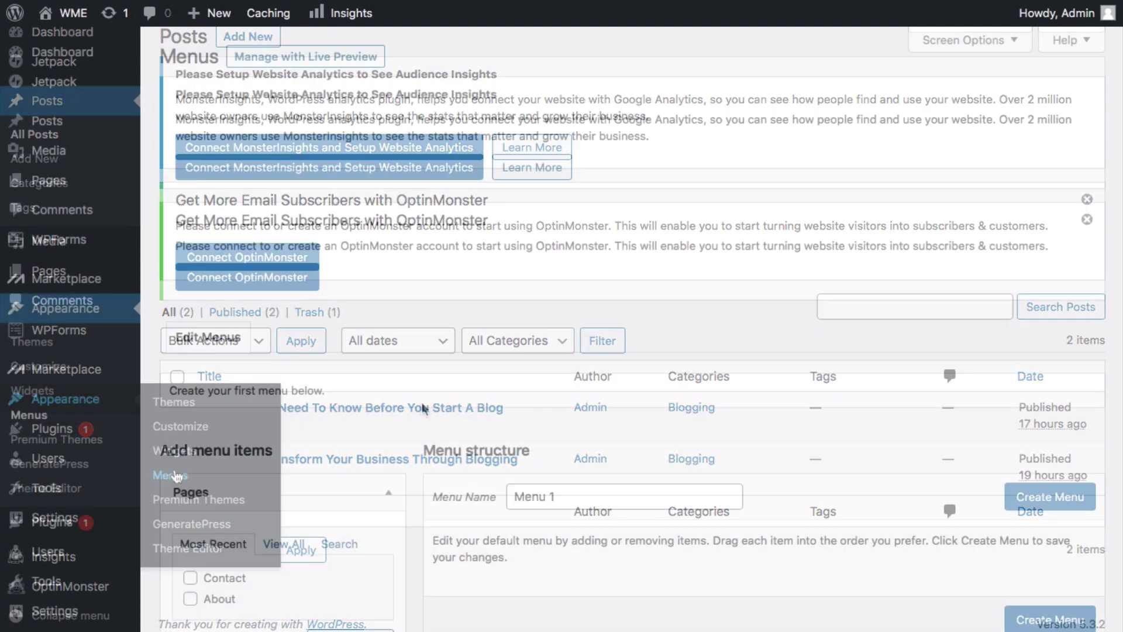
scroll(421, 402, down, 5)
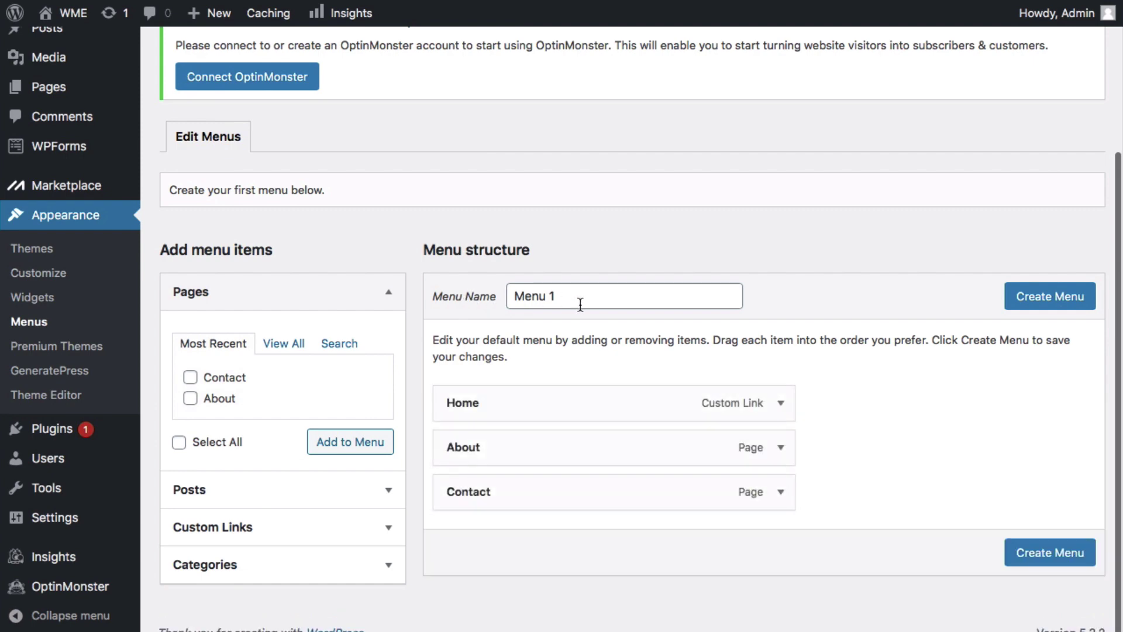
click(1052, 555)
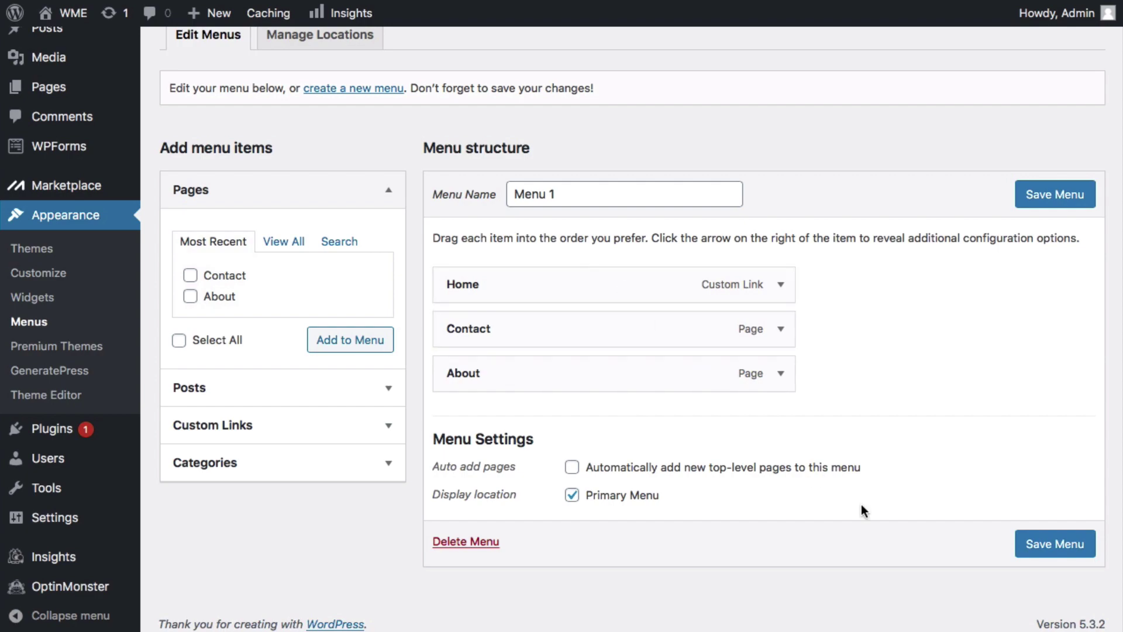
click(1034, 554)
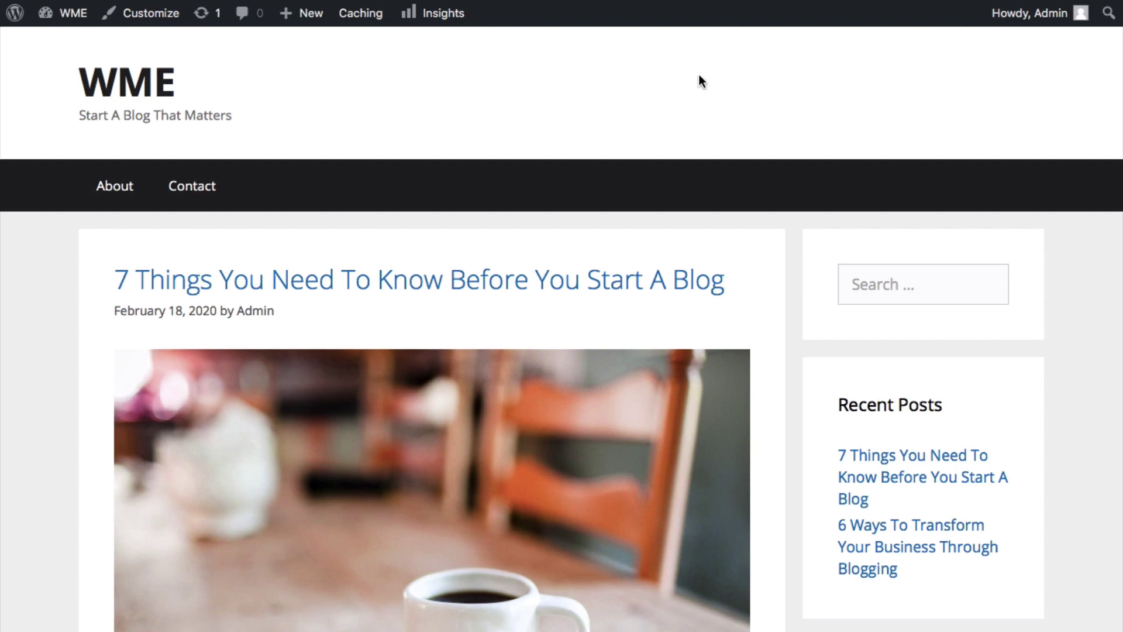
key(super+r)
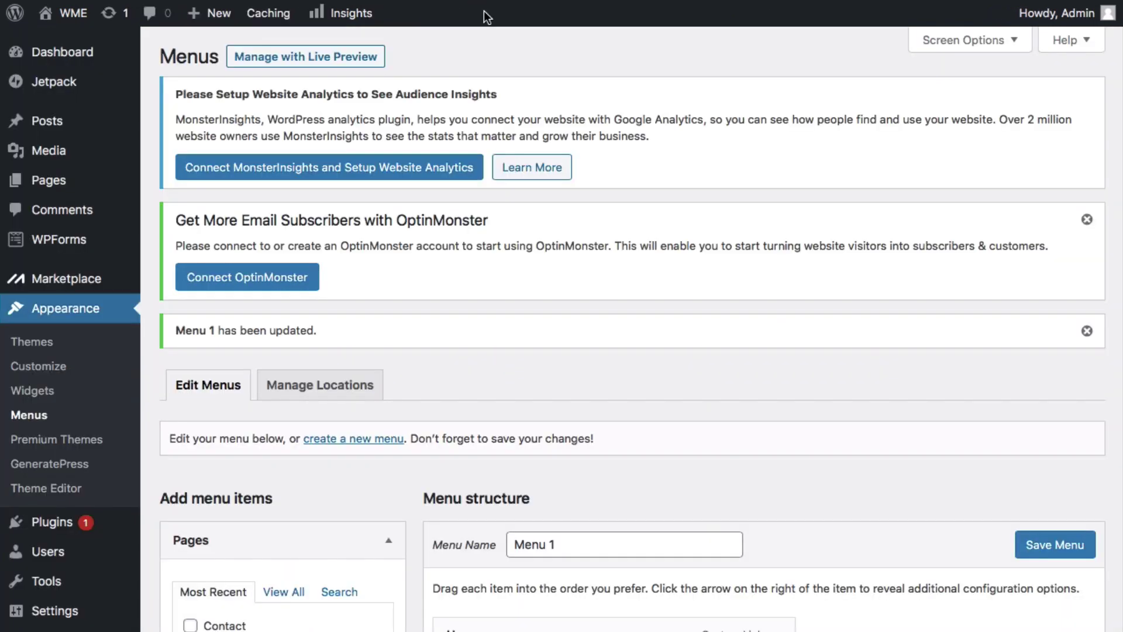
Remove the Contact page from Menu 1, save the menu and reload the site to check its navigation bar.
scroll(627, 328, down, 5)
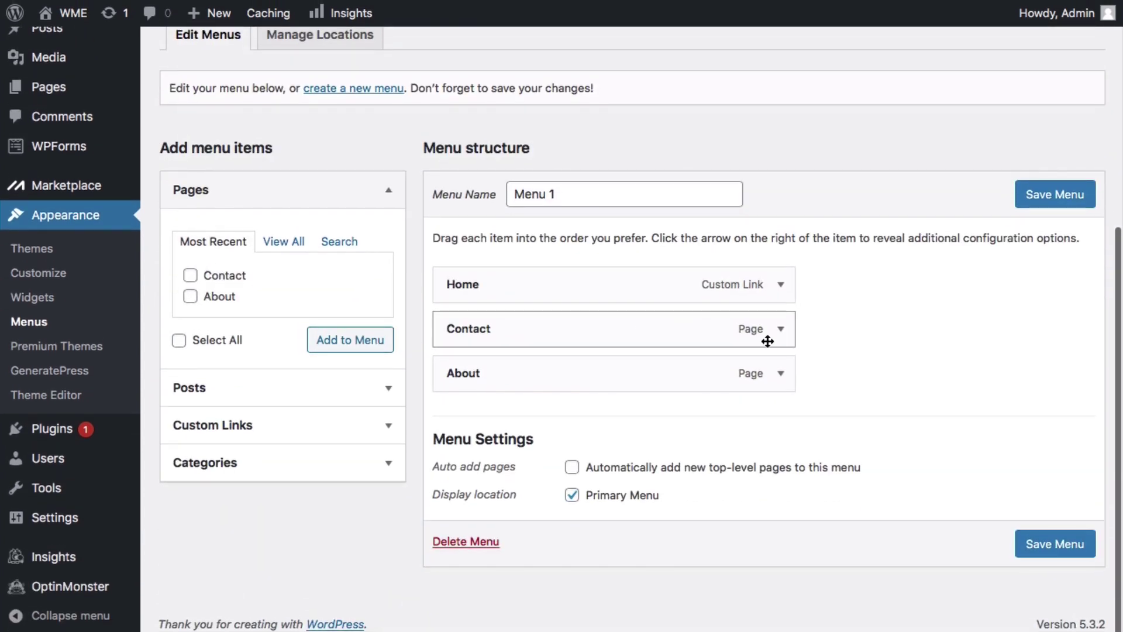
click(779, 332)
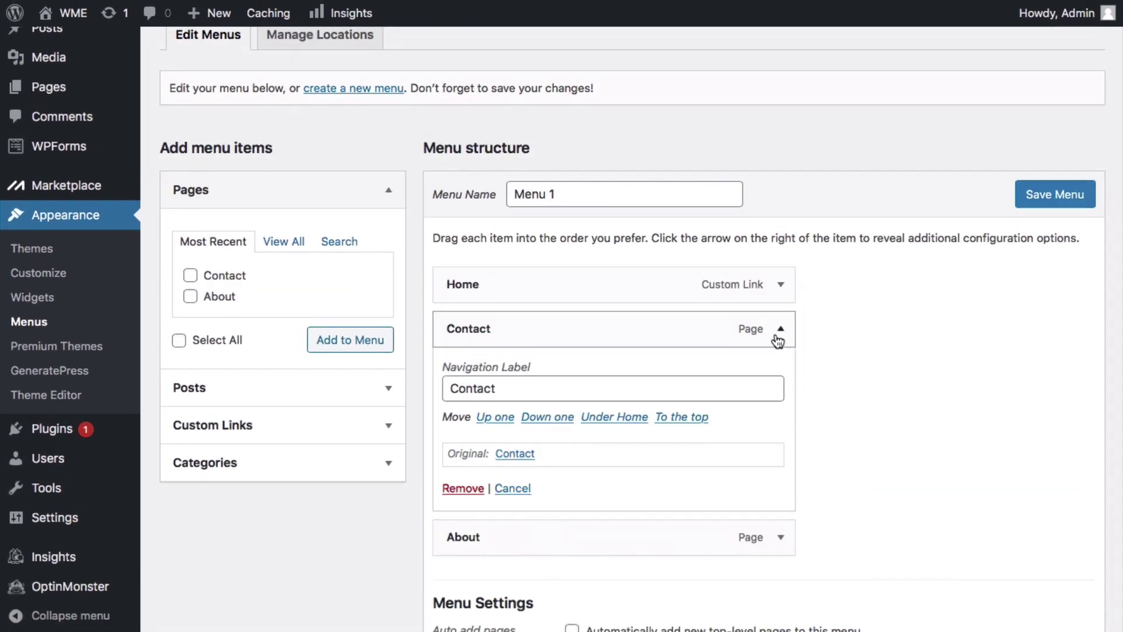
click(468, 490)
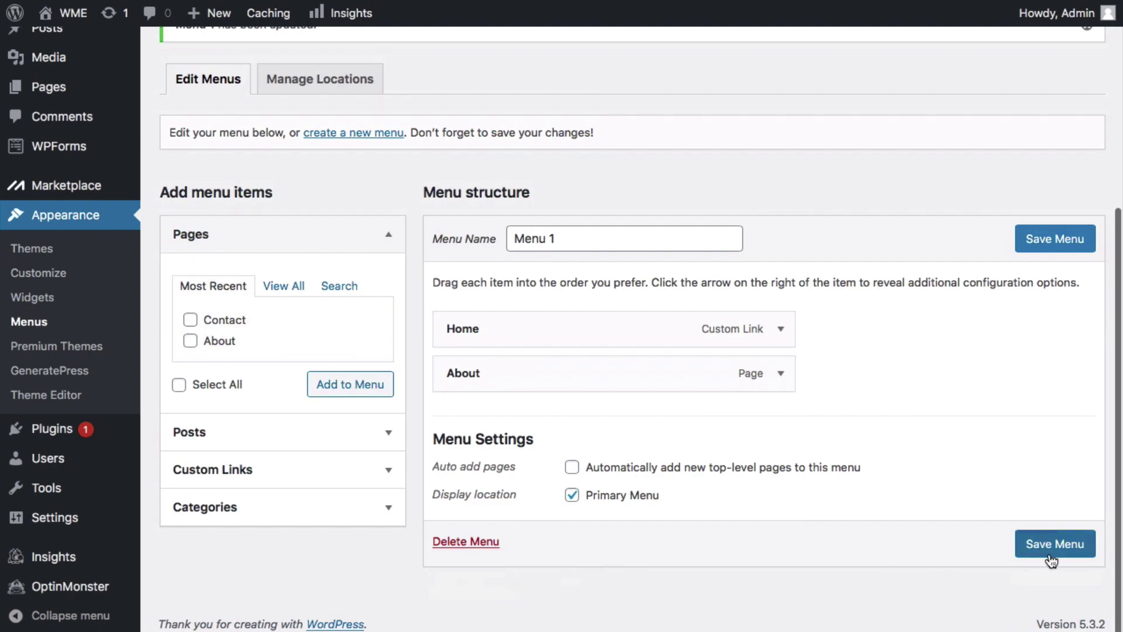
click(1051, 544)
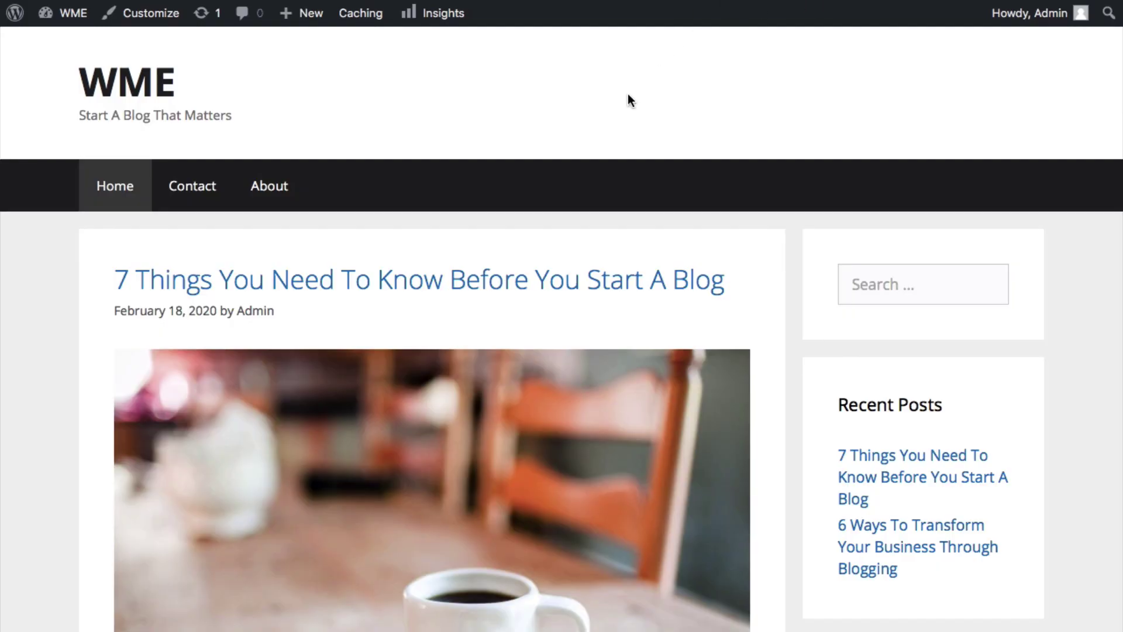
key(super+r)
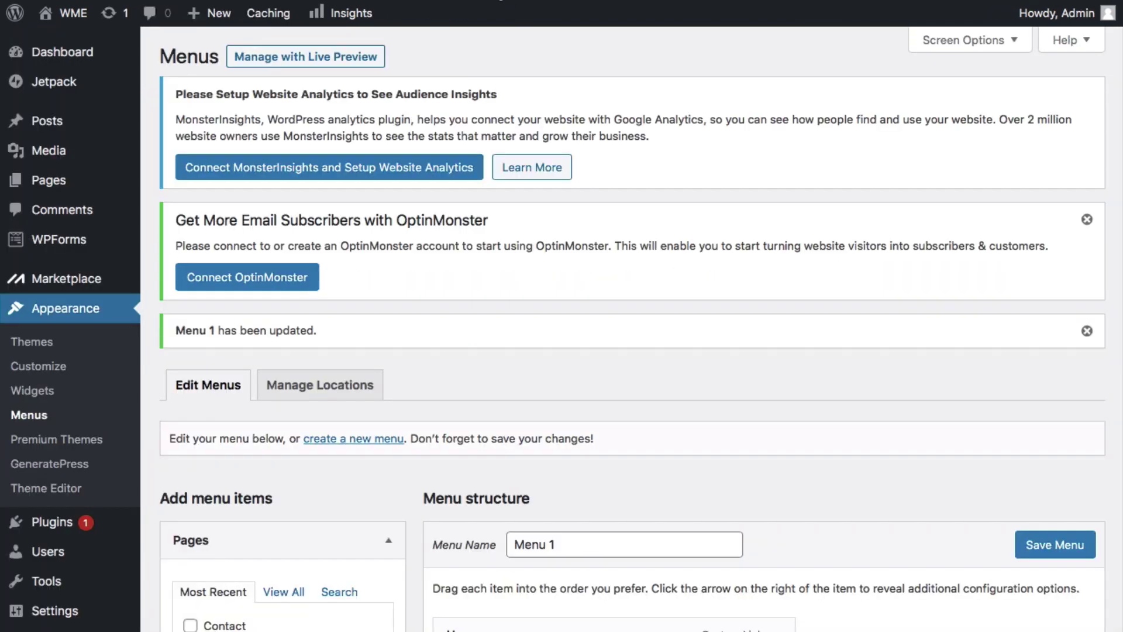
Remove the Home custom link from Menu 1.
scroll(644, 325, down, 5)
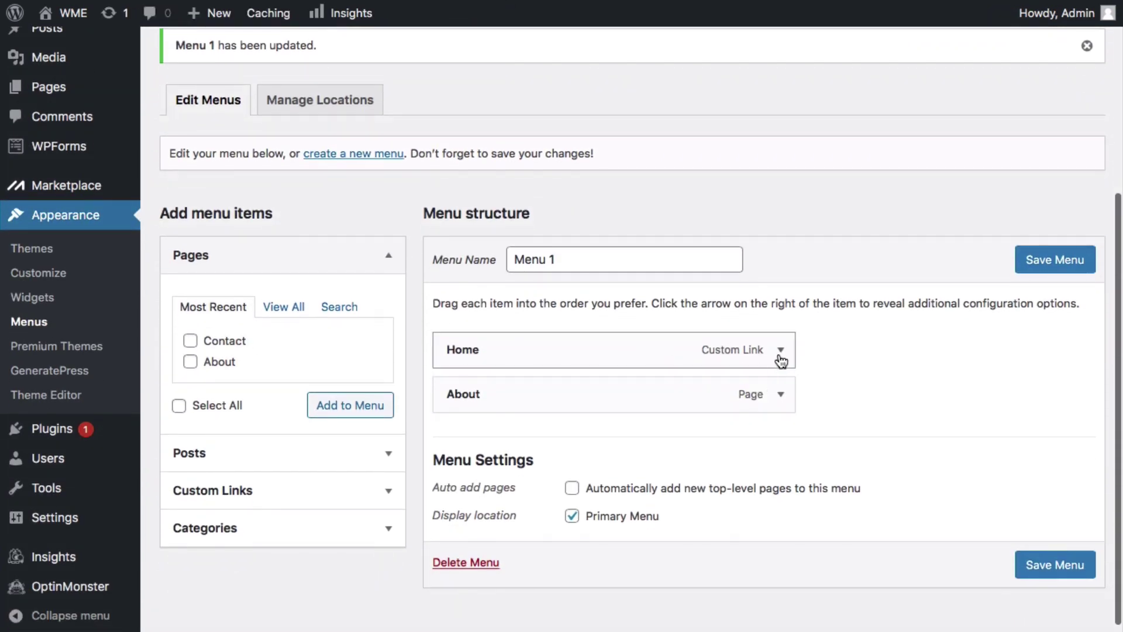
click(781, 352)
click(463, 522)
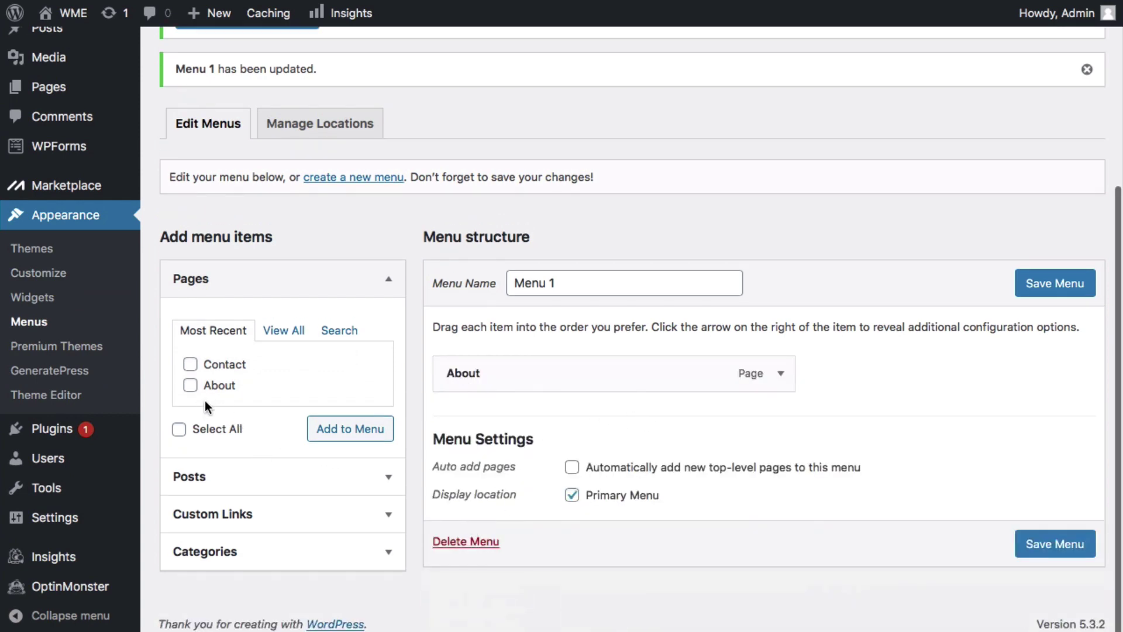
Add the Contact page back to Menu 1 below About and save the menu.
click(191, 367)
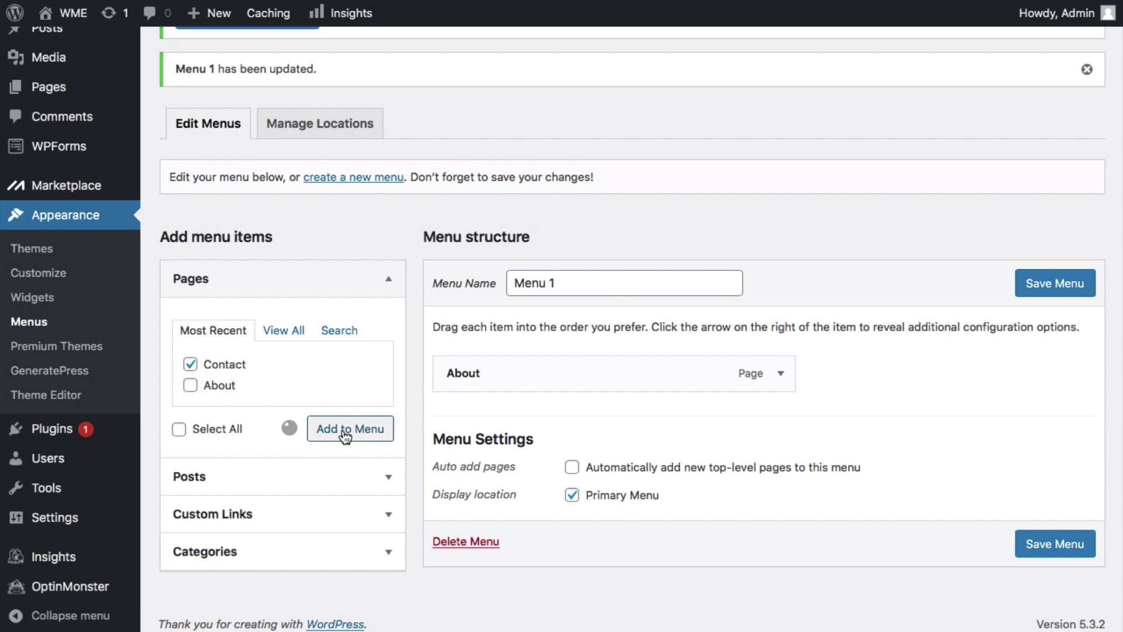
mouse_move(572, 409)
mouse_down()
mouse_move(572, 371)
mouse_move(569, 437)
mouse_move(577, 416)
mouse_move(591, 436)
mouse_move(609, 415)
mouse_move(597, 429)
mouse_move(546, 422)
mouse_move(583, 423)
mouse_up()
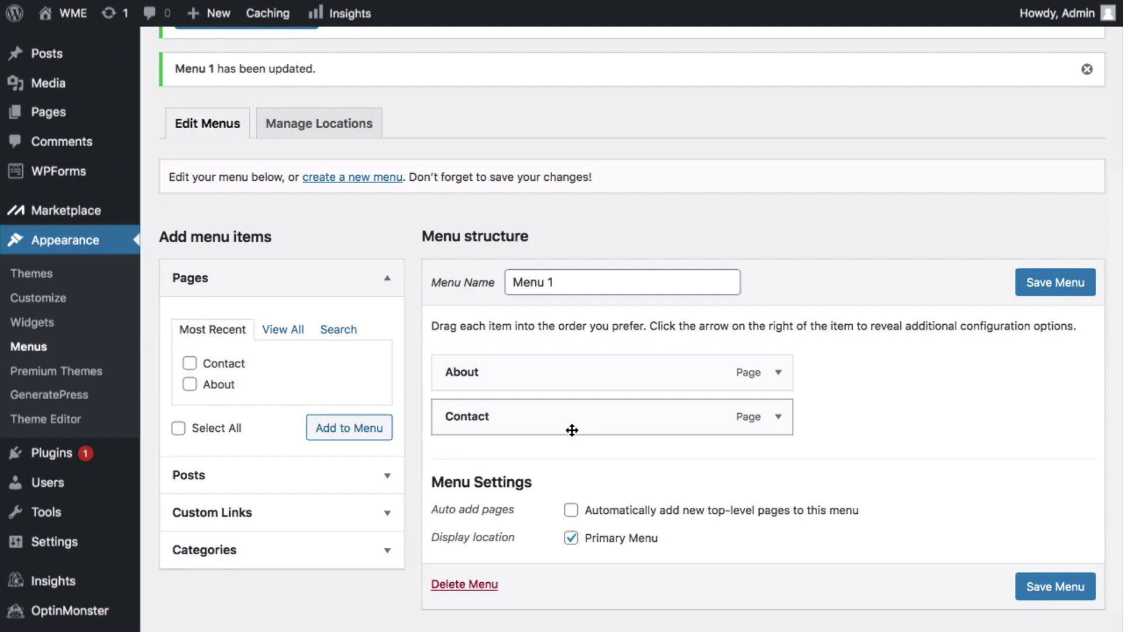
click(1073, 592)
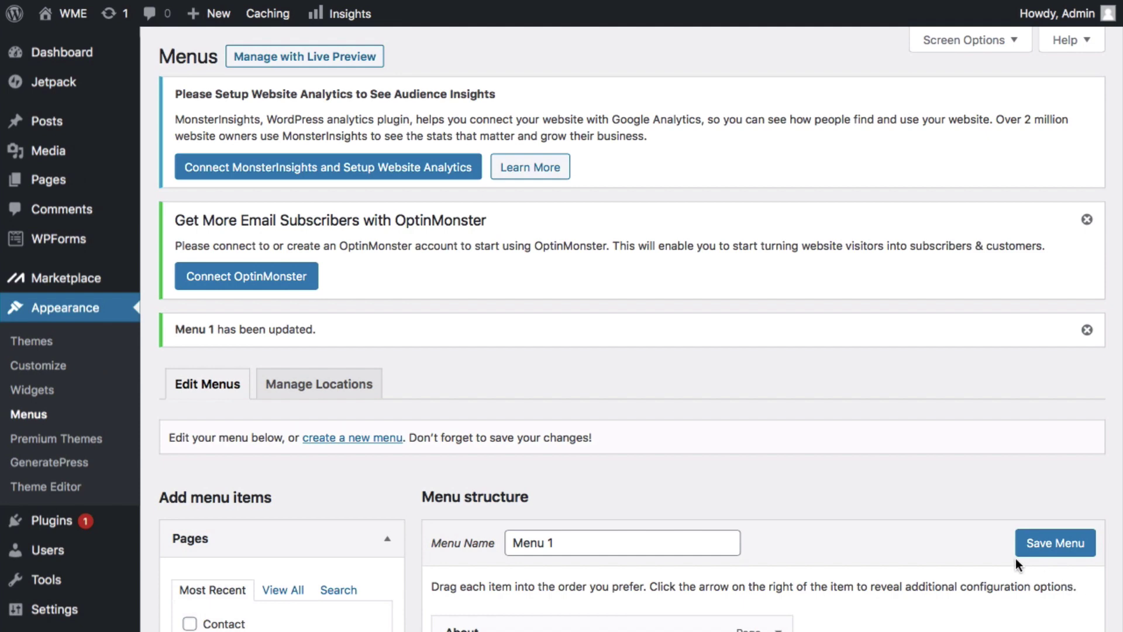
In the Customizer's Site Identity settings, upload "_New WME_drk...-01 (2) copy.png" as the site logo, keeping the whole wme artwork in the crop.
click(40, 365)
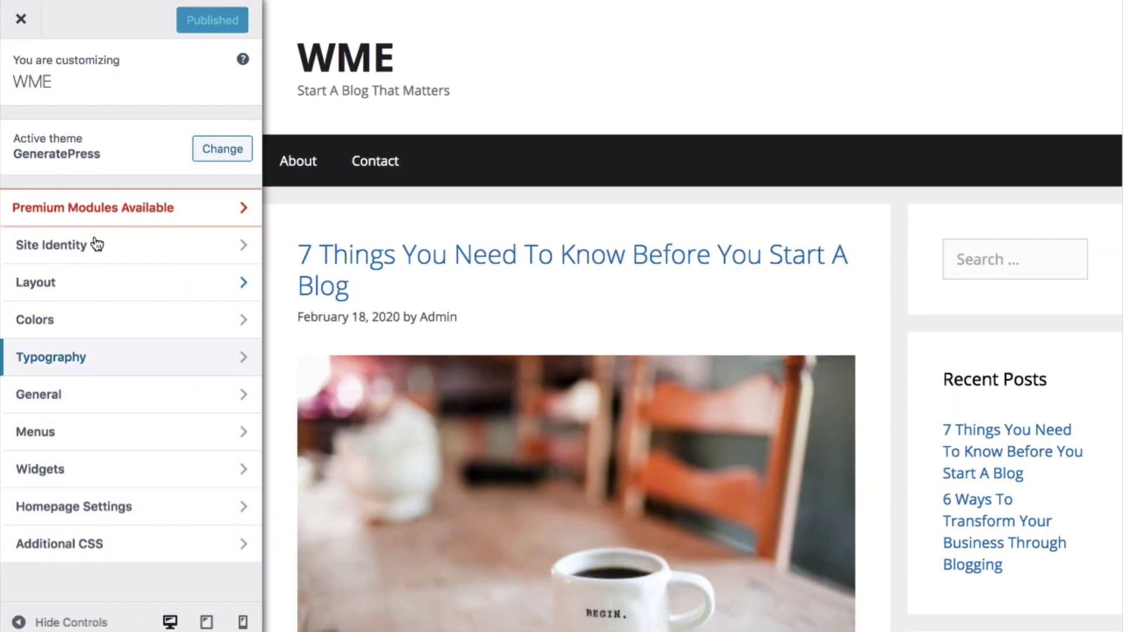
click(94, 245)
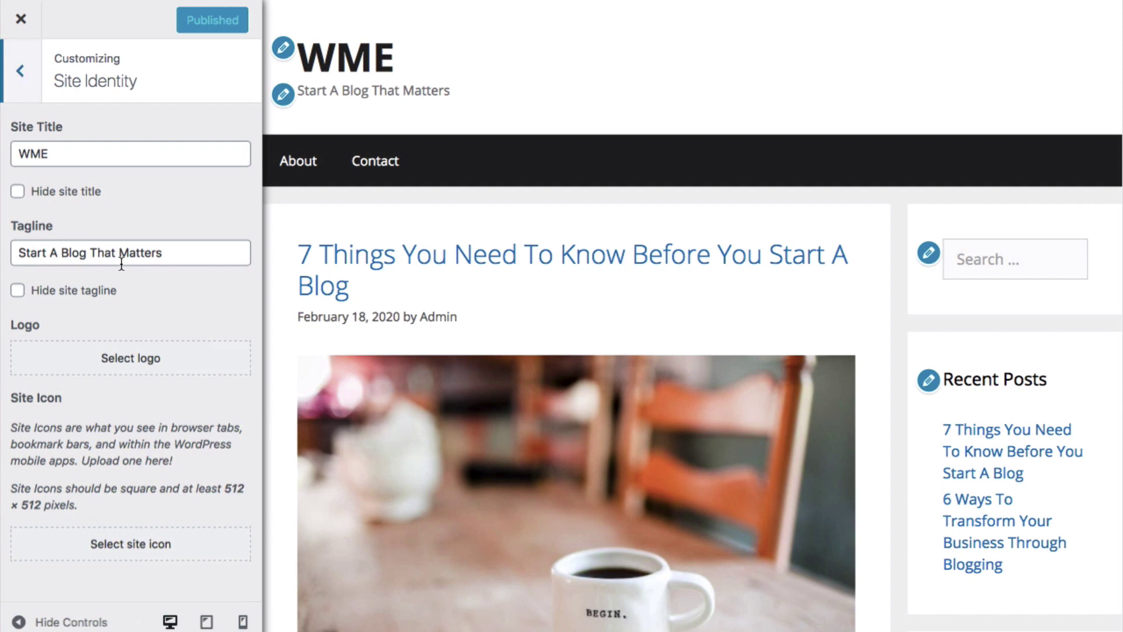
click(84, 365)
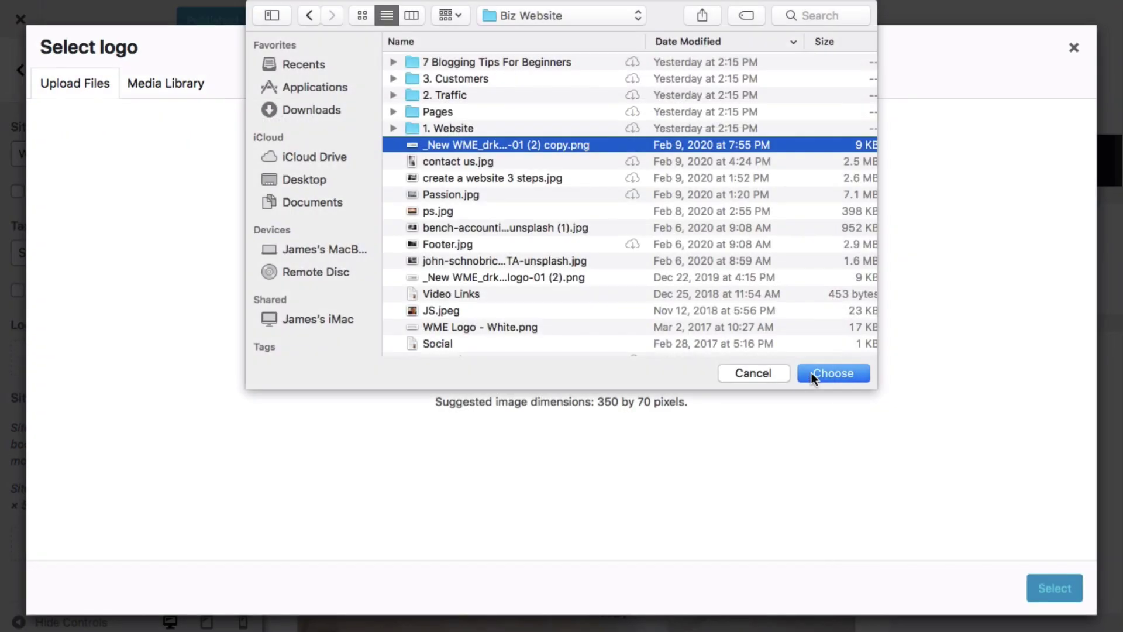
click(817, 372)
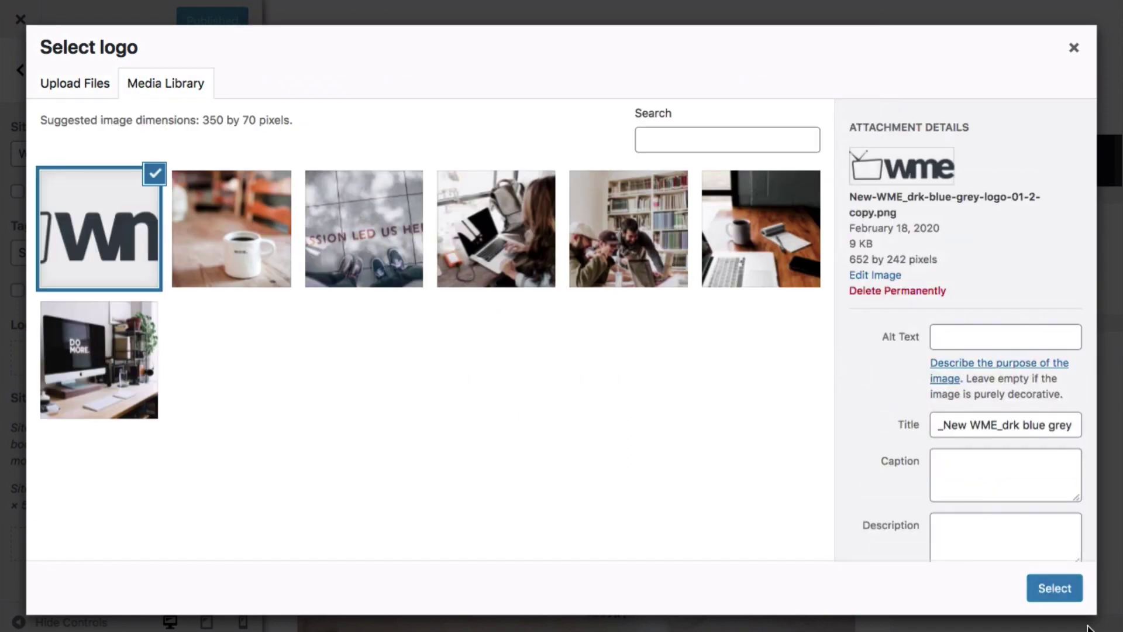
click(1062, 592)
drag(843, 228, 850, 291)
click(1039, 591)
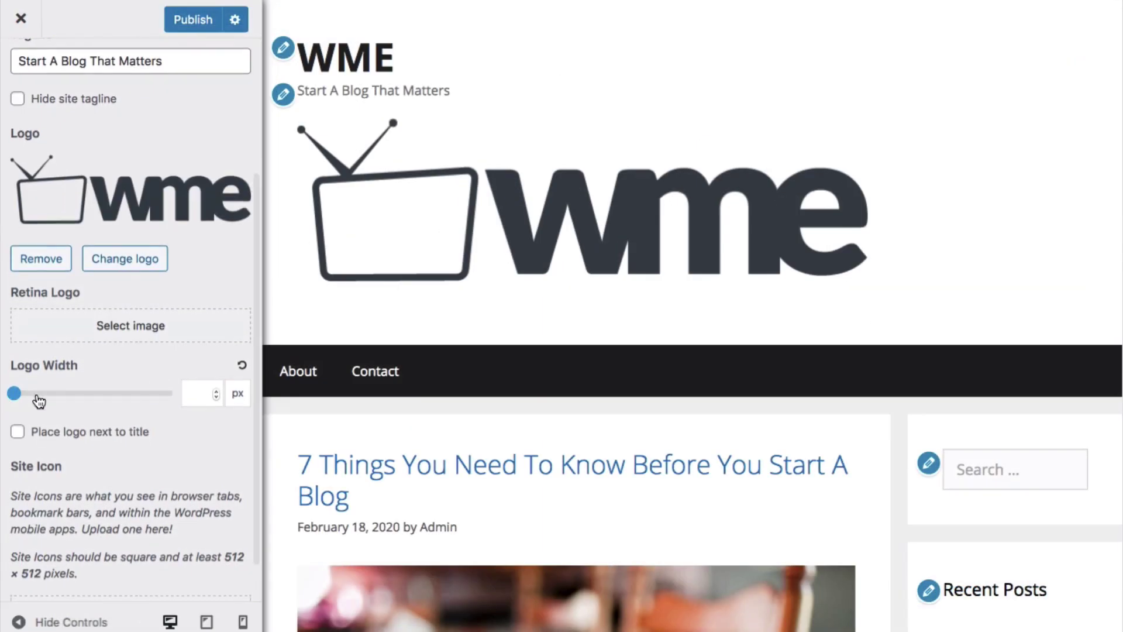
Set the logo width to 130 px and hide both the site title and the tagline.
drag(15, 394, 34, 399)
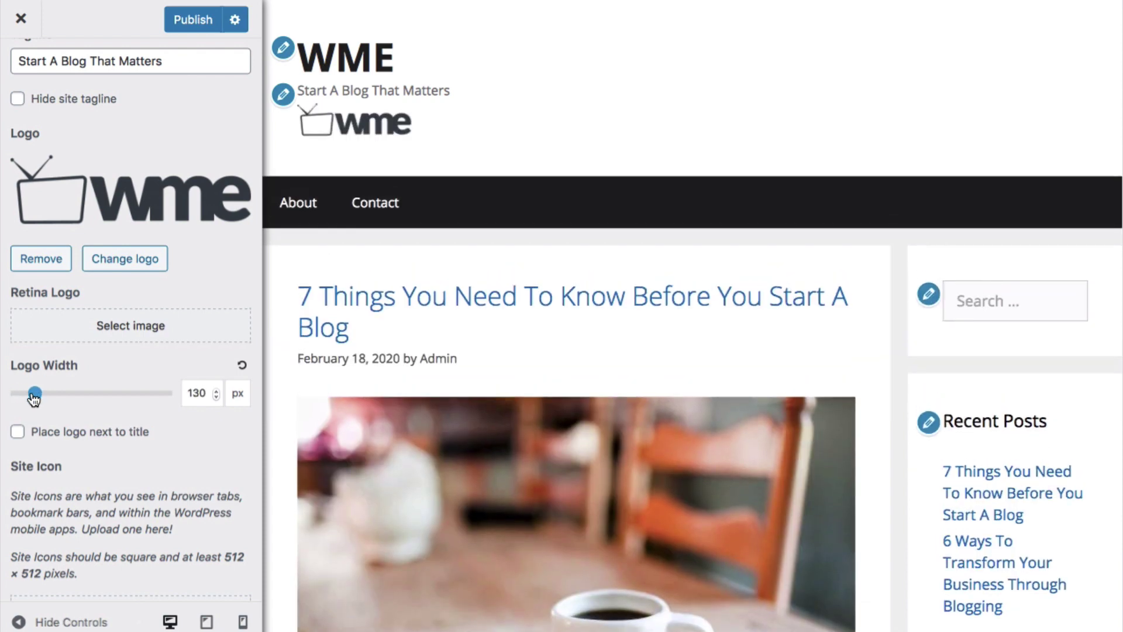
scroll(136, 114, up, 4)
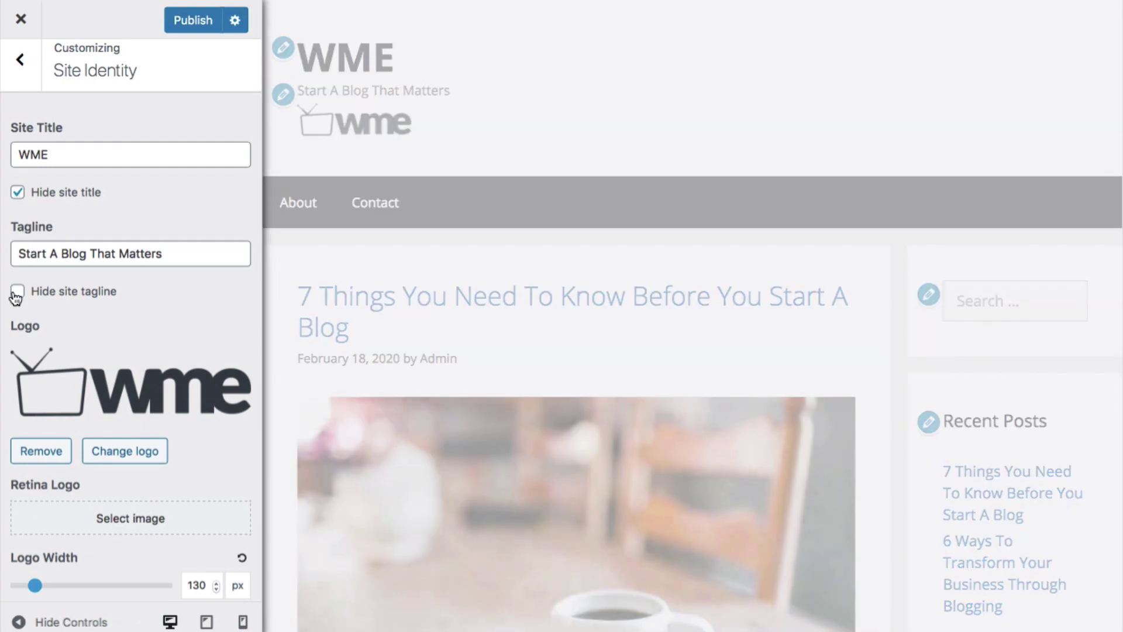
click(17, 292)
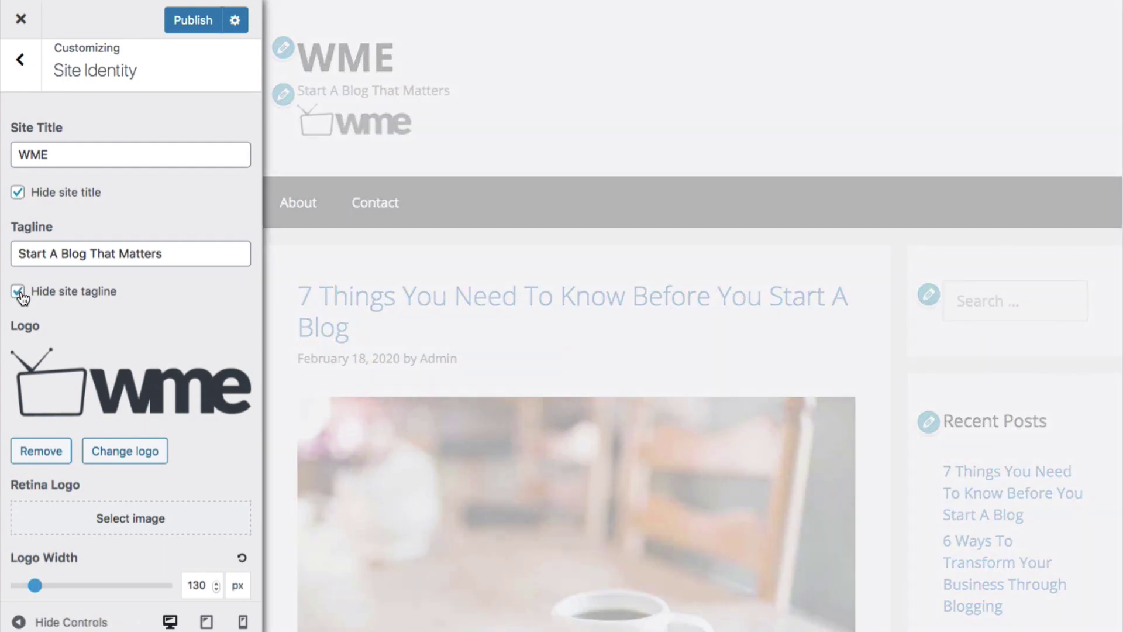
Upload "Favicon guy.jpg" as the site icon and return to the main list of Customizer sections.
scroll(142, 269, down, 4)
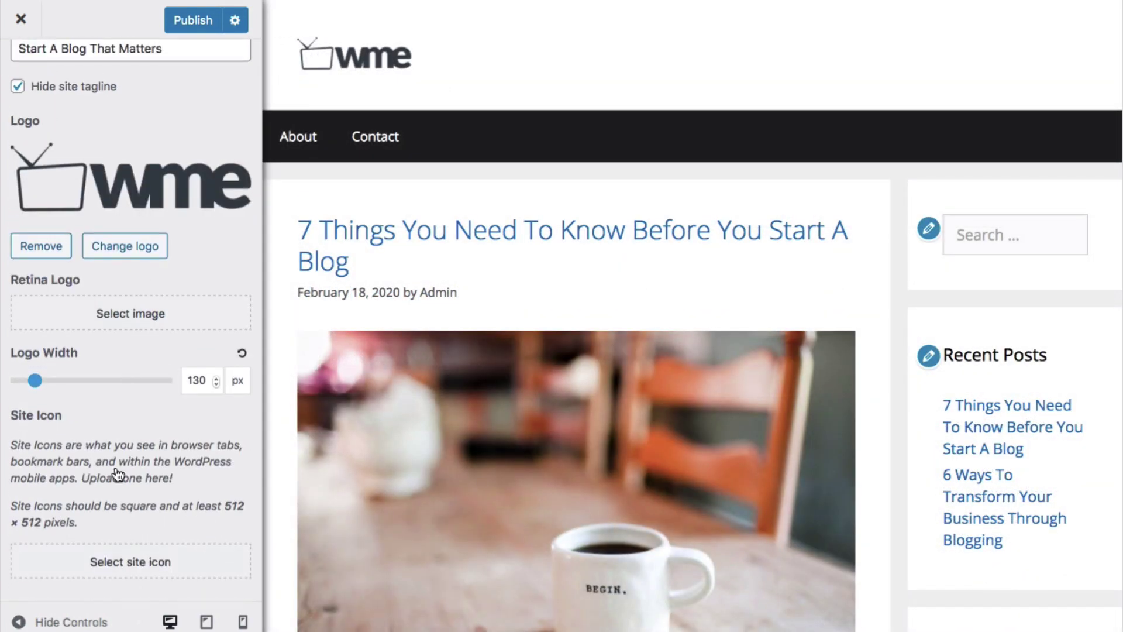
click(141, 563)
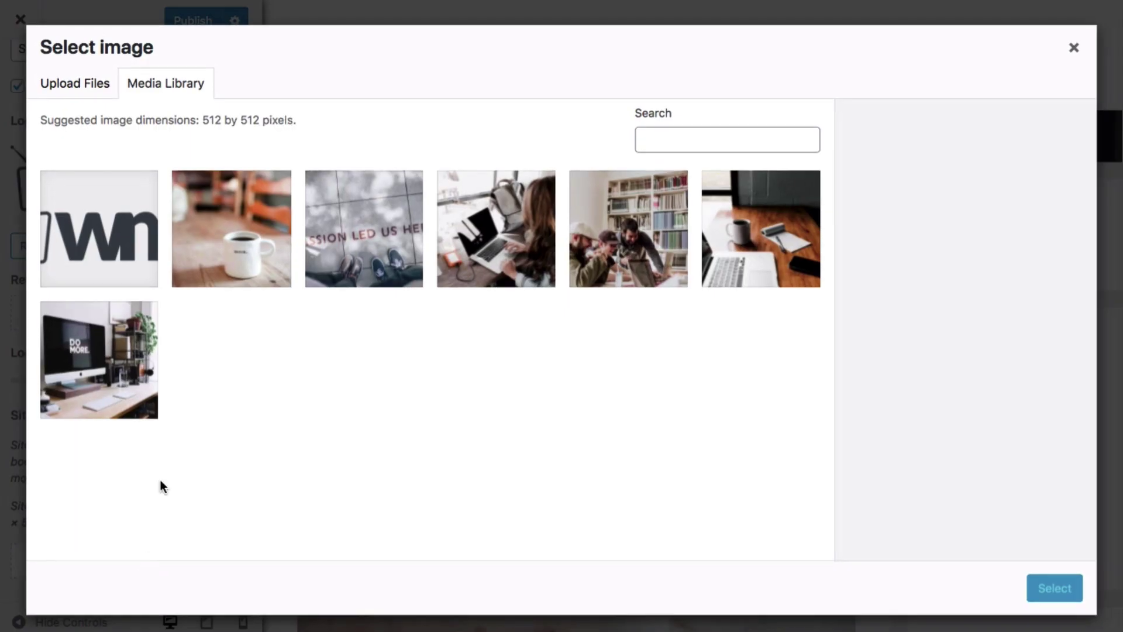
click(85, 94)
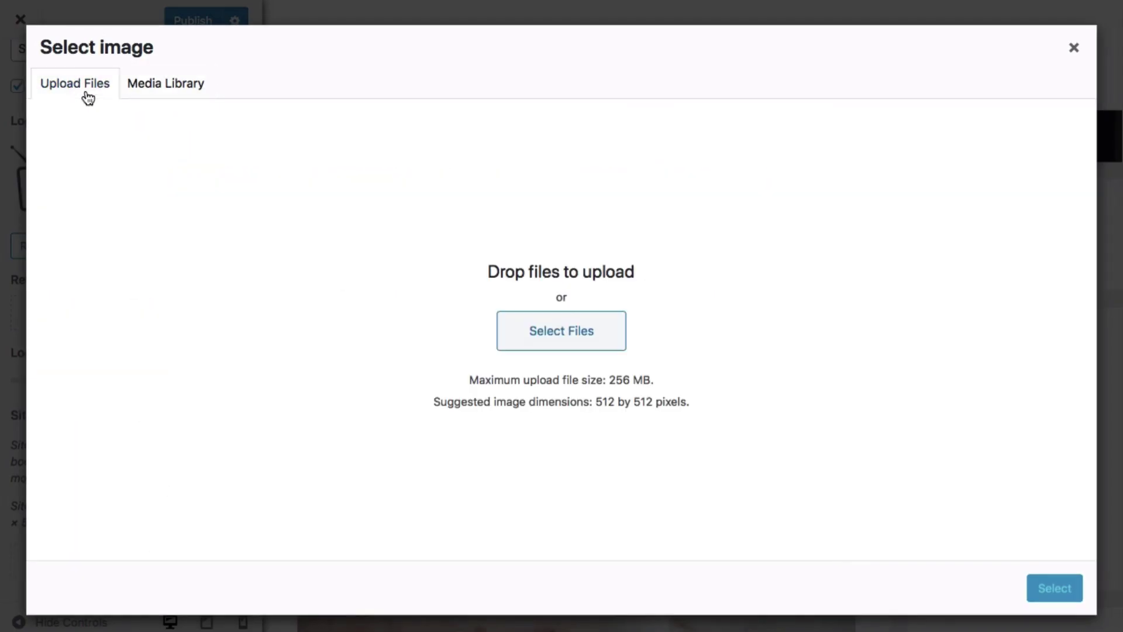
click(571, 347)
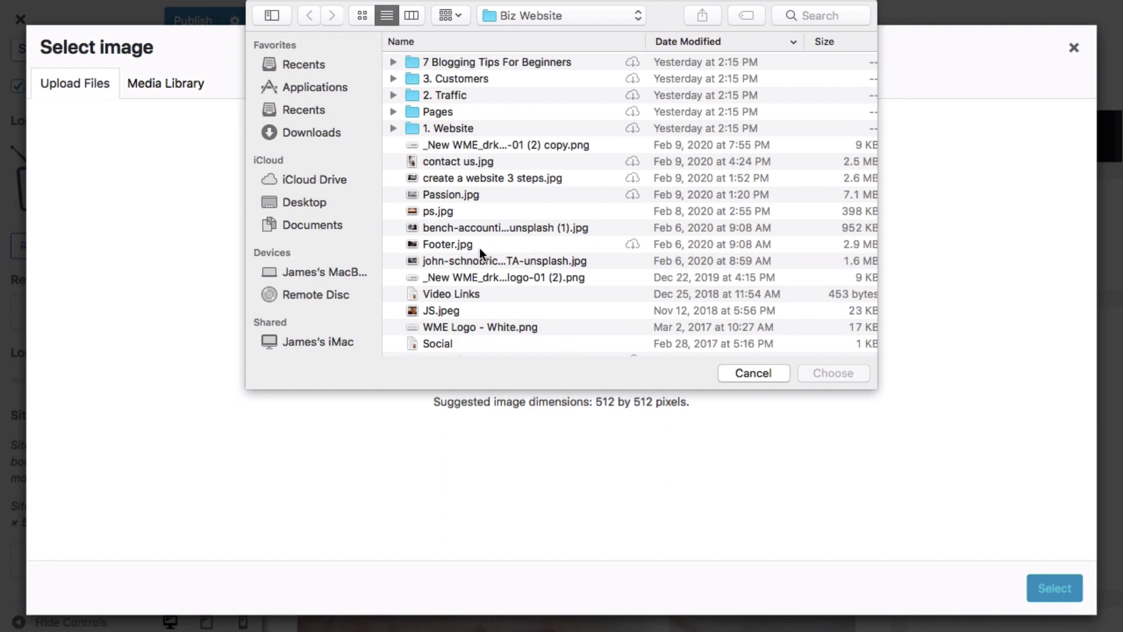
scroll(479, 253, down, 3)
click(446, 347)
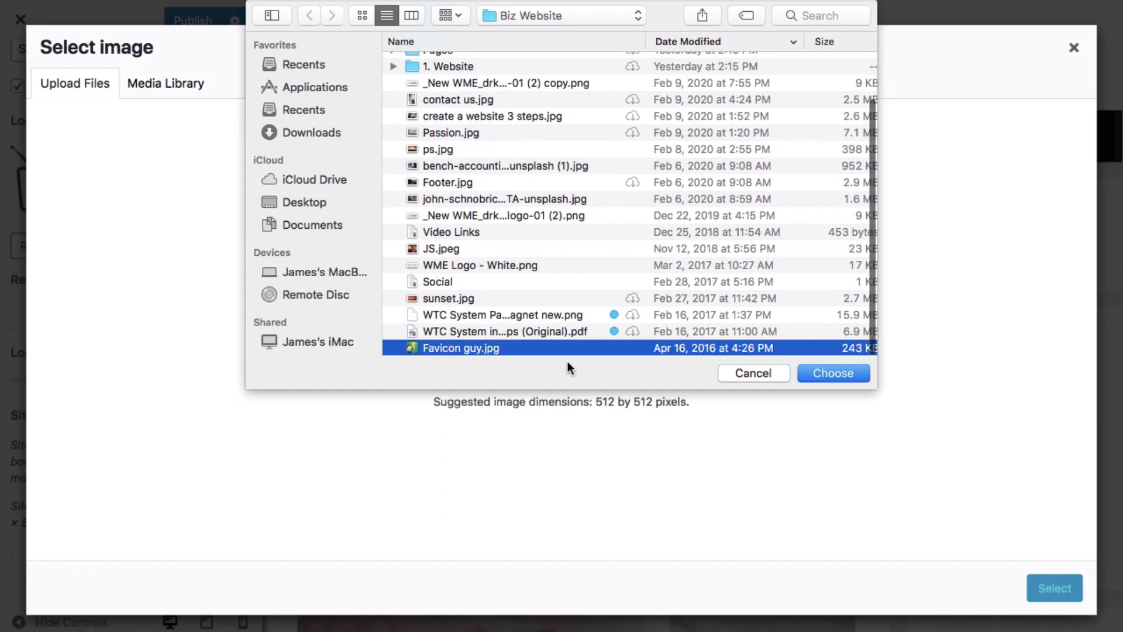
click(814, 374)
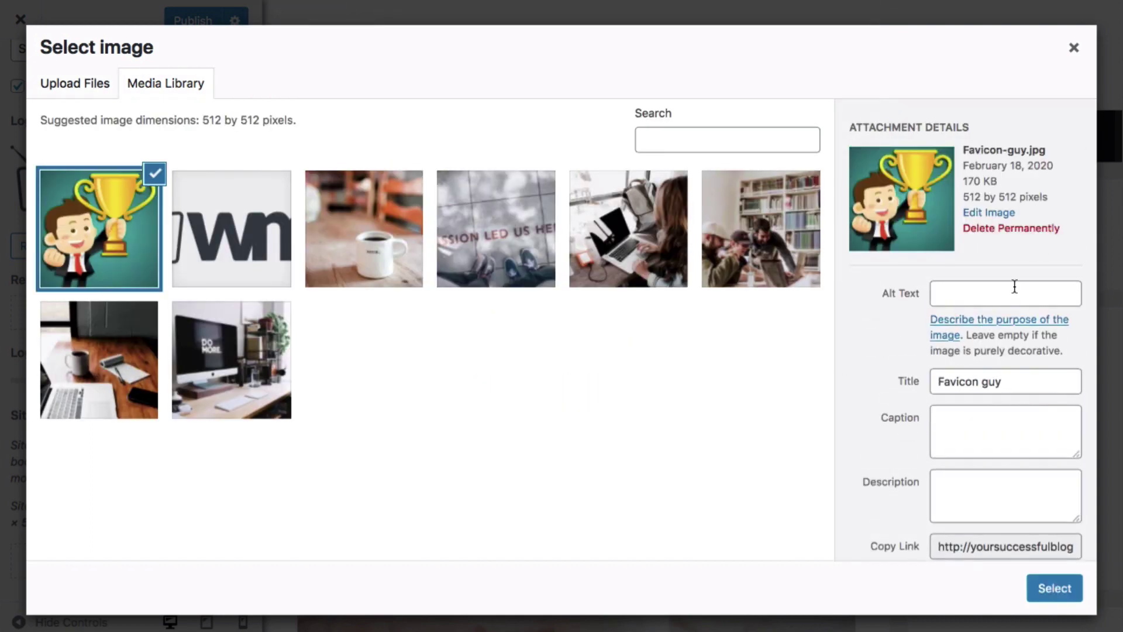
click(1062, 596)
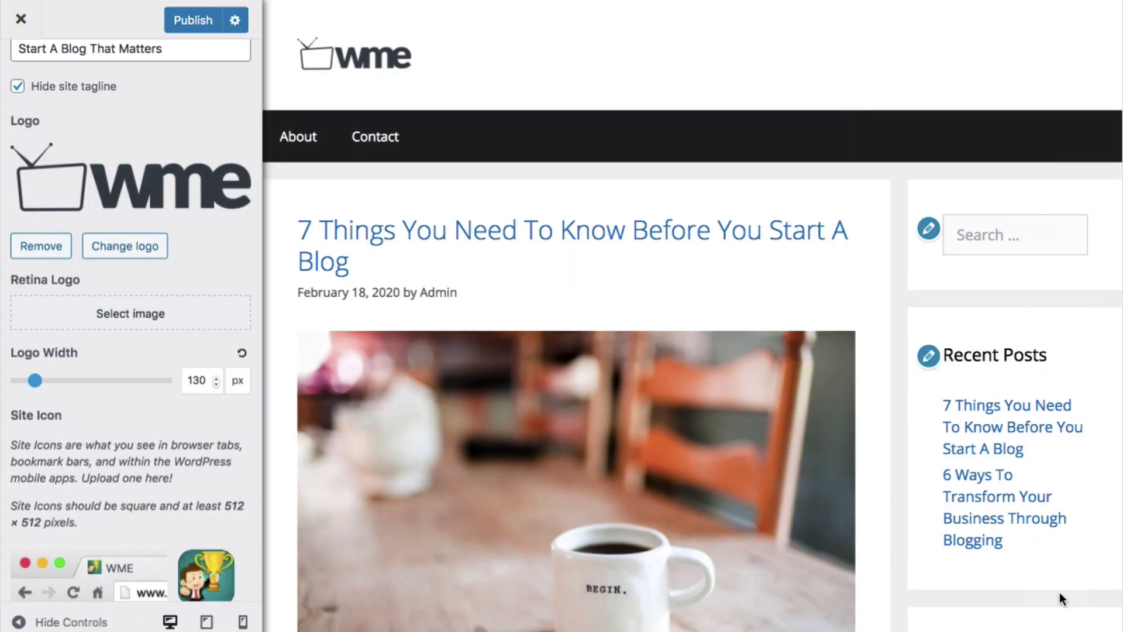
scroll(275, 582, down, 1)
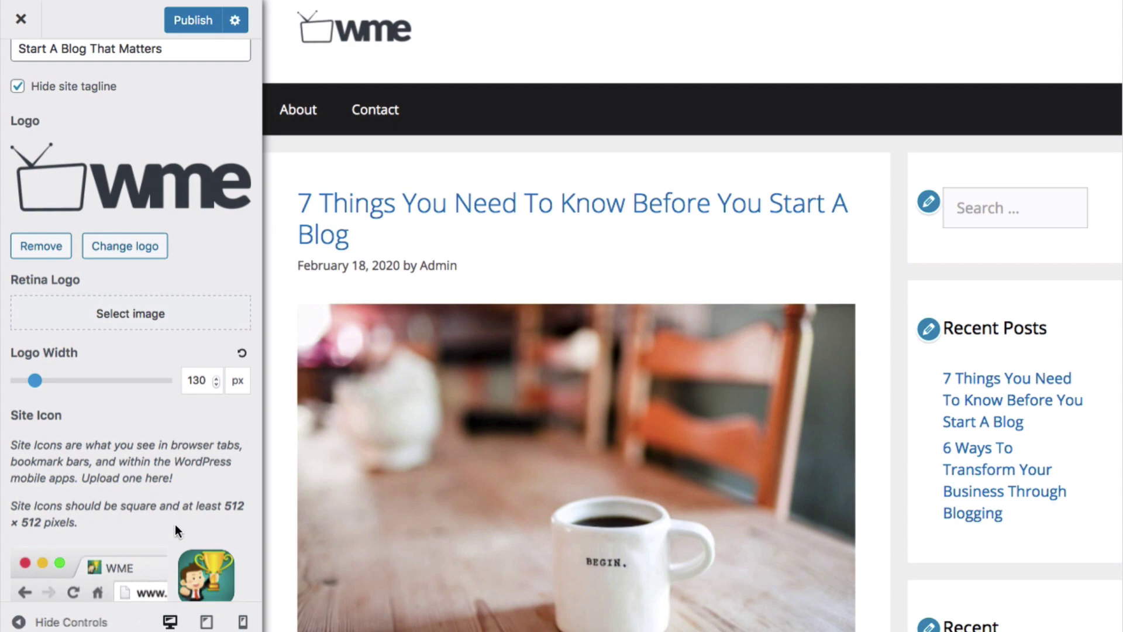
scroll(152, 489, down, 1)
scroll(51, 100, up, 5)
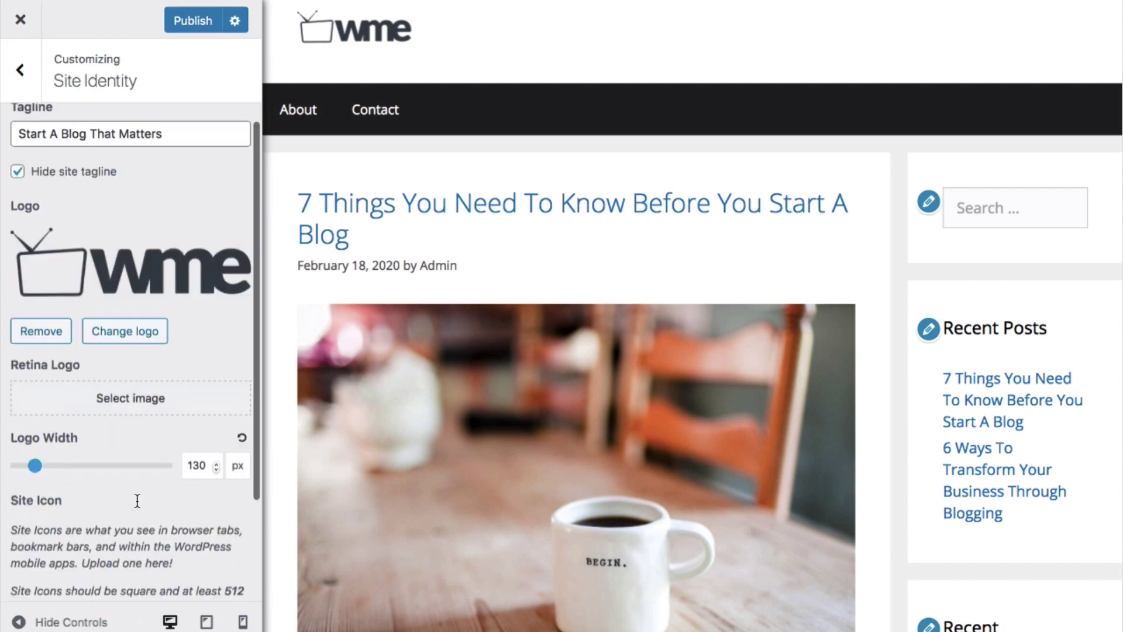
click(19, 58)
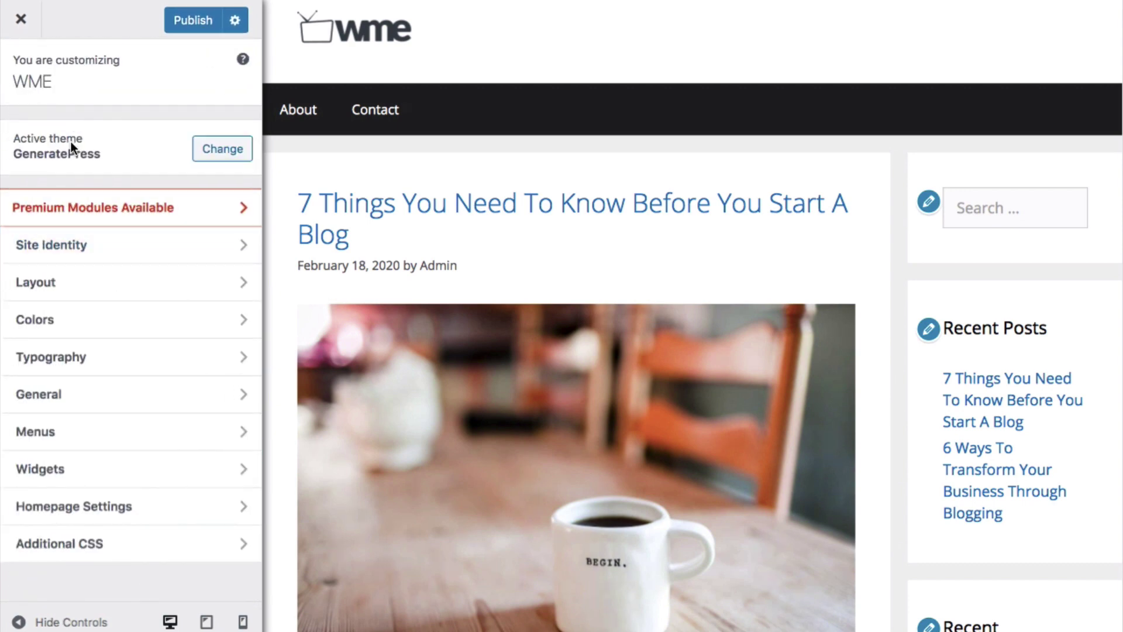
In the Customizer's primary navigation layout settings, set the navigation alignment to Right.
click(68, 282)
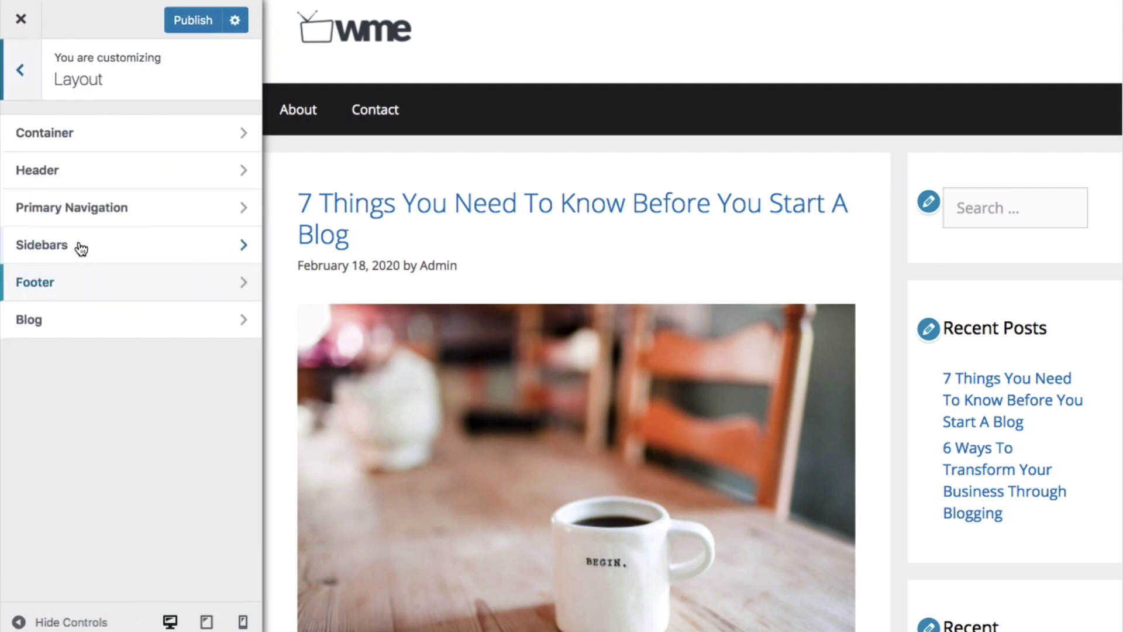
click(89, 209)
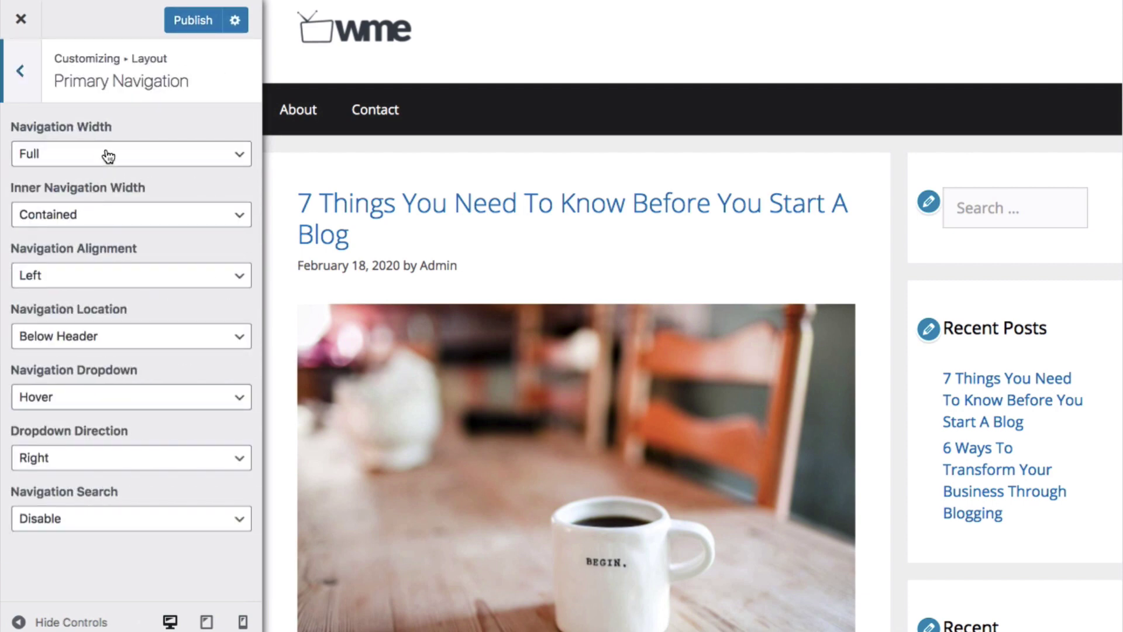
click(98, 282)
click(93, 308)
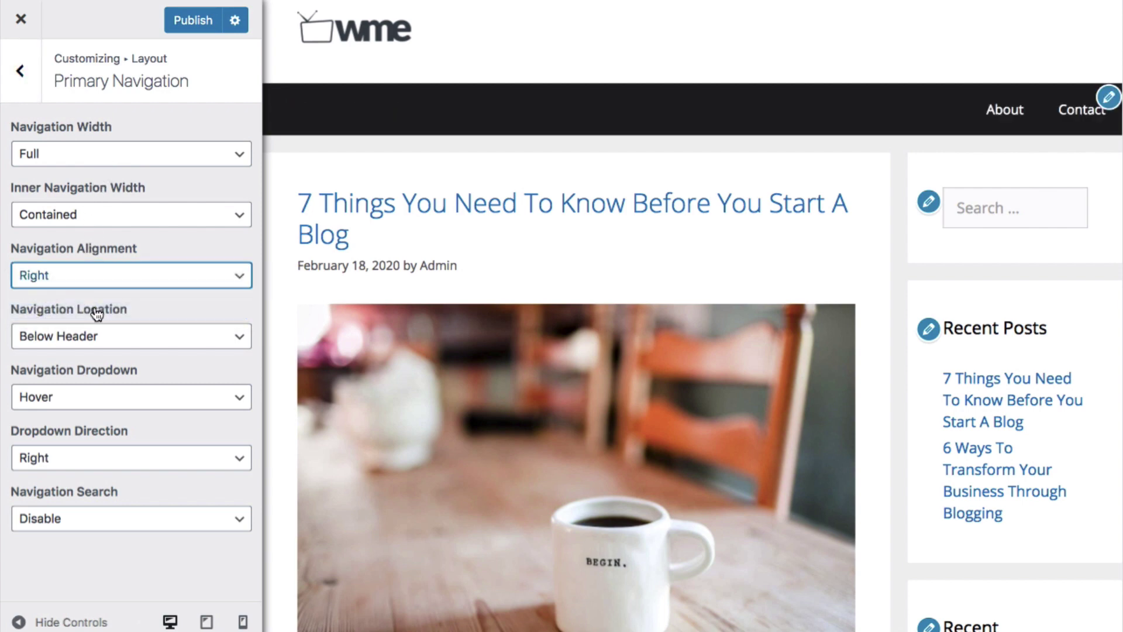
Try the navigation location Above Header, restore it to Below Header, and return to the main list of Customizer sections.
click(120, 344)
click(119, 354)
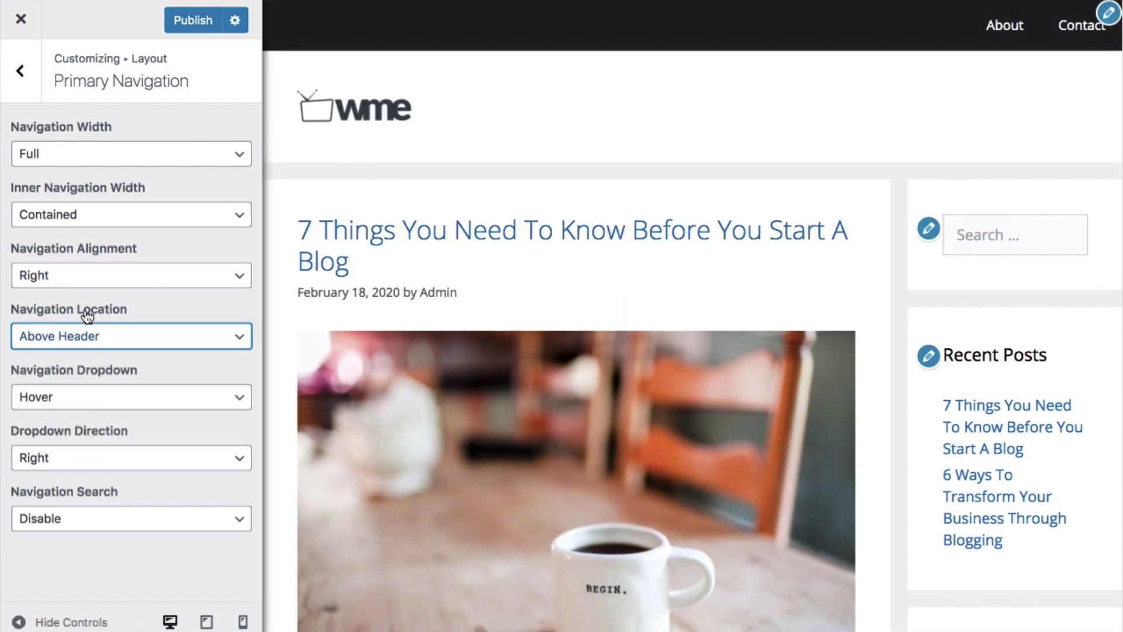
click(92, 336)
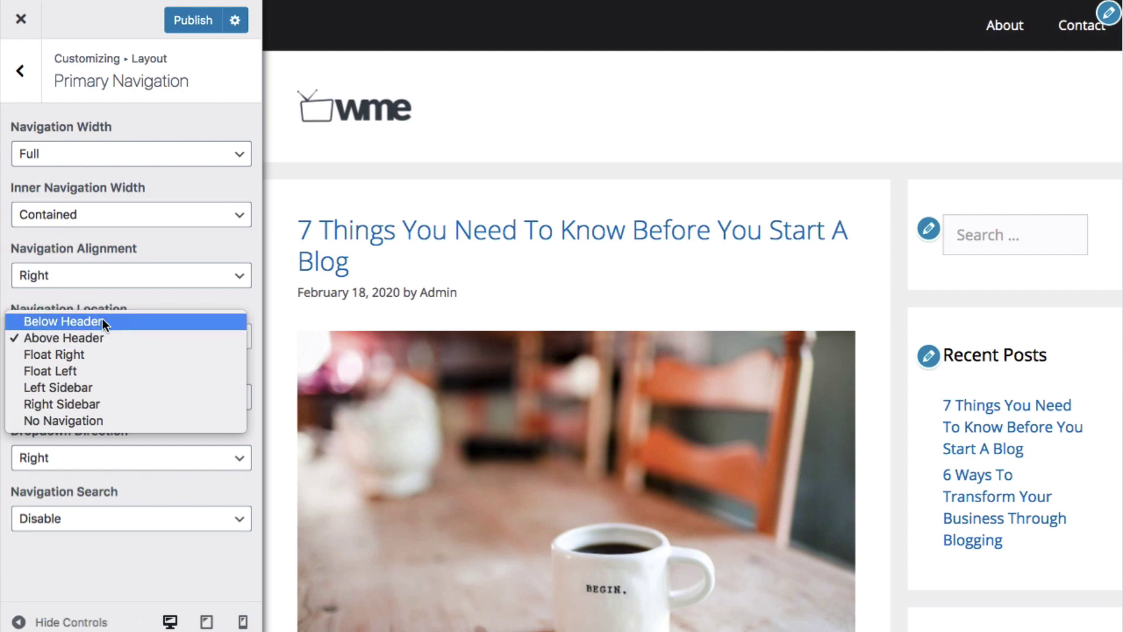
click(103, 321)
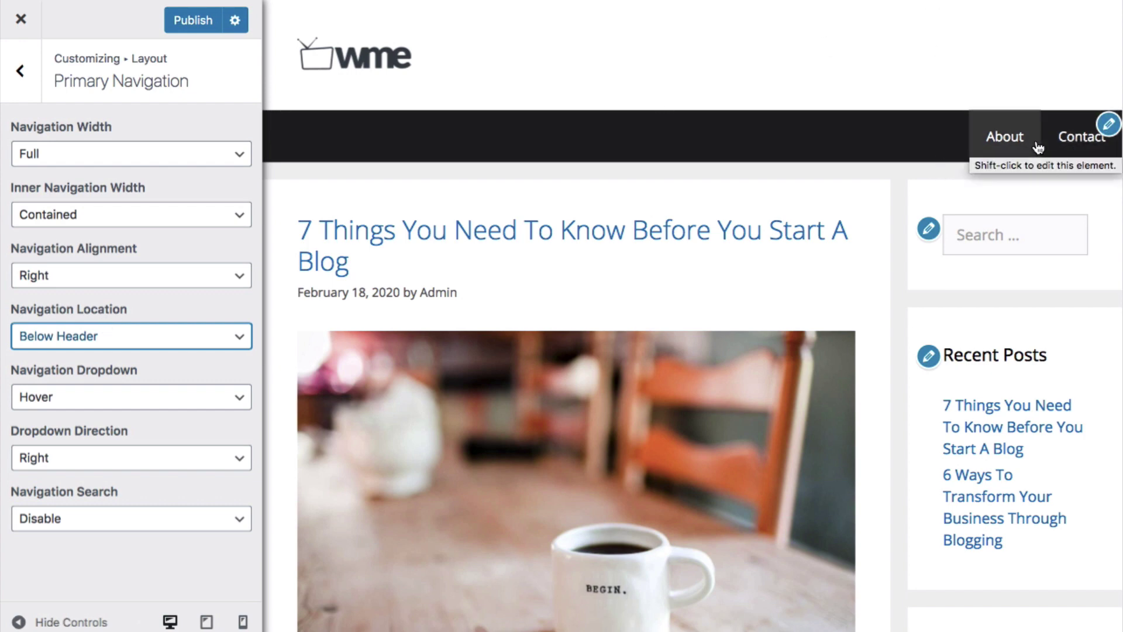
click(22, 72)
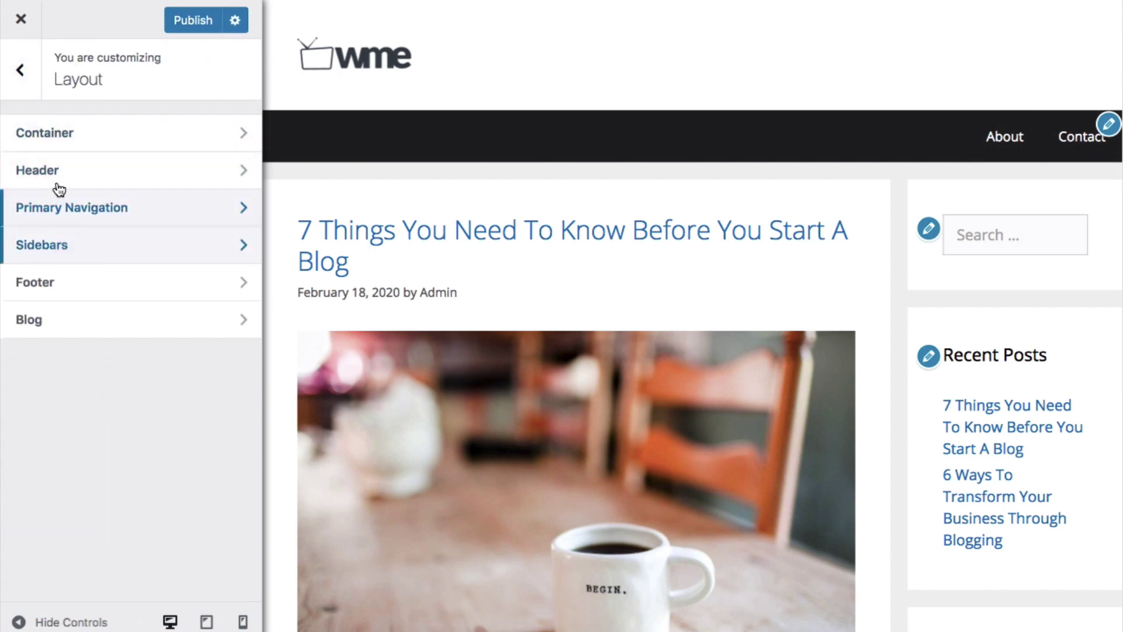
click(19, 73)
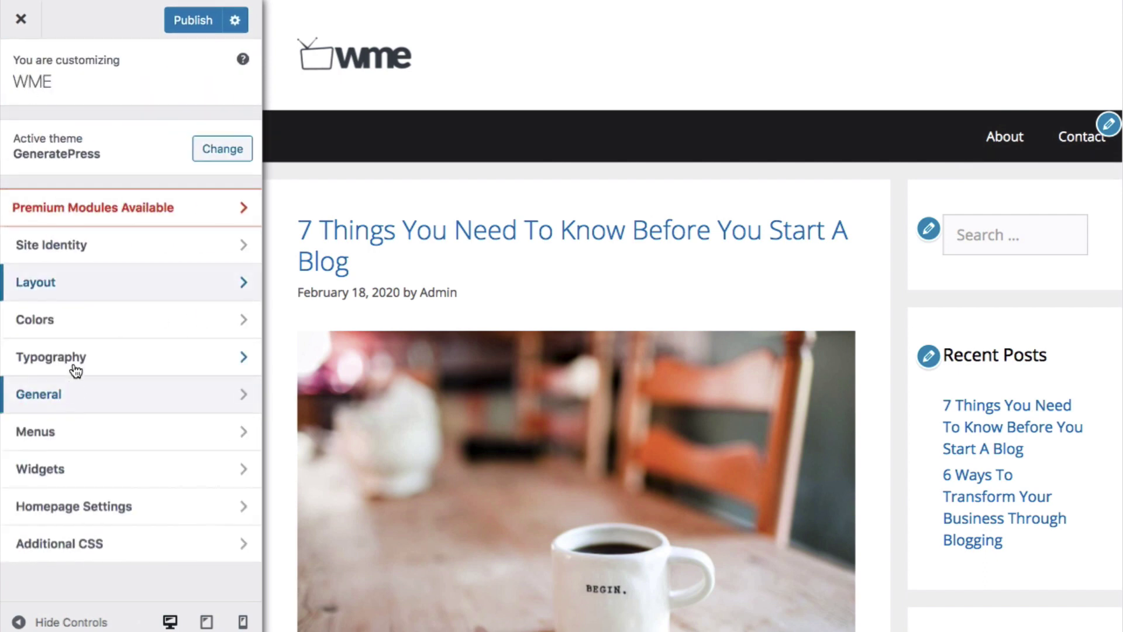
Try the White, Green and Blue navigation color presets, switch back to Current, and leave the Colors settings.
click(75, 320)
scroll(166, 234, down, 3)
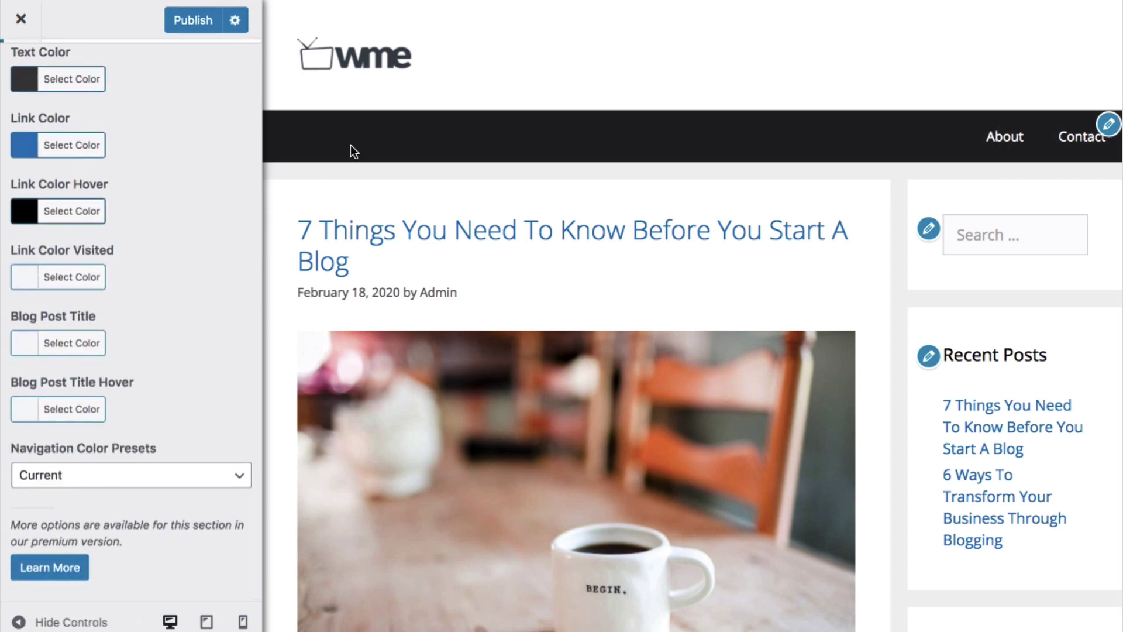
click(105, 471)
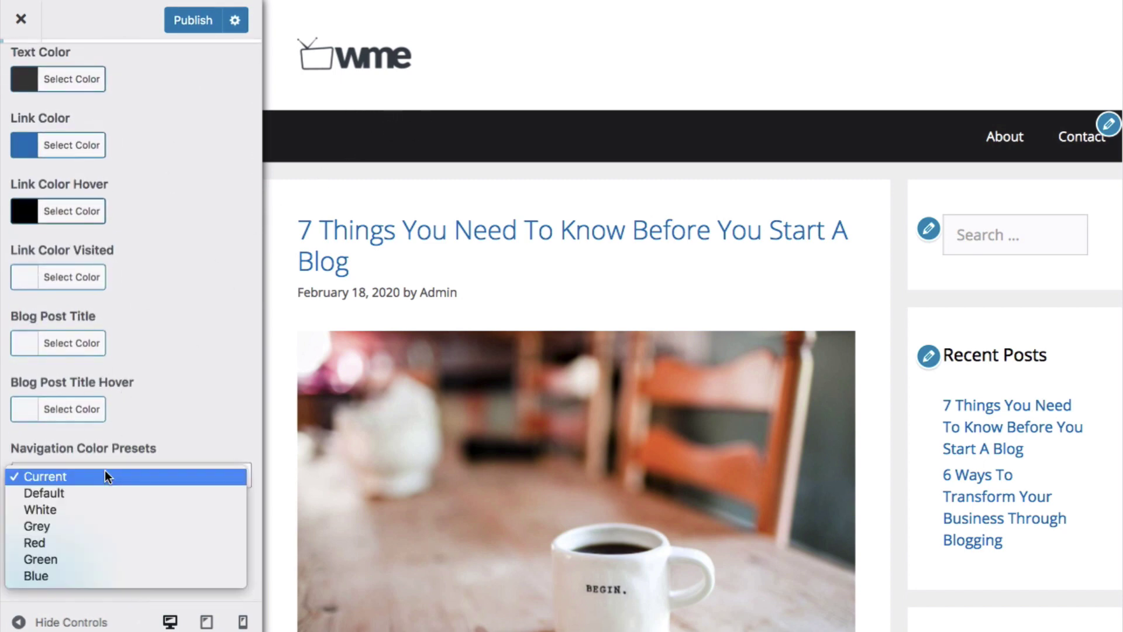
click(96, 503)
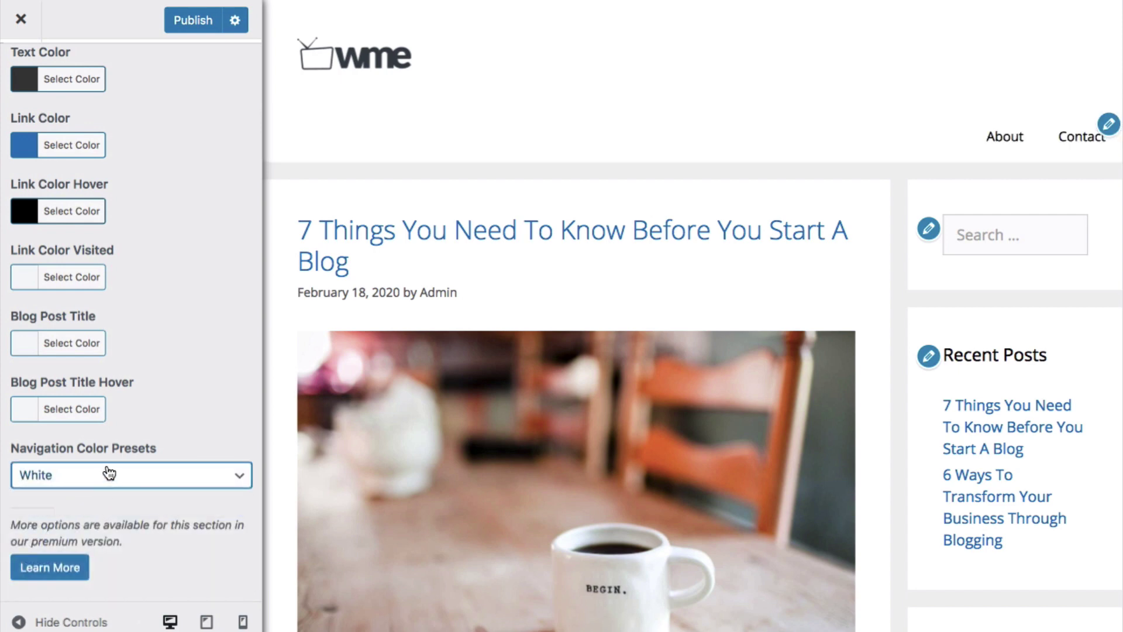
click(109, 472)
click(97, 519)
click(100, 472)
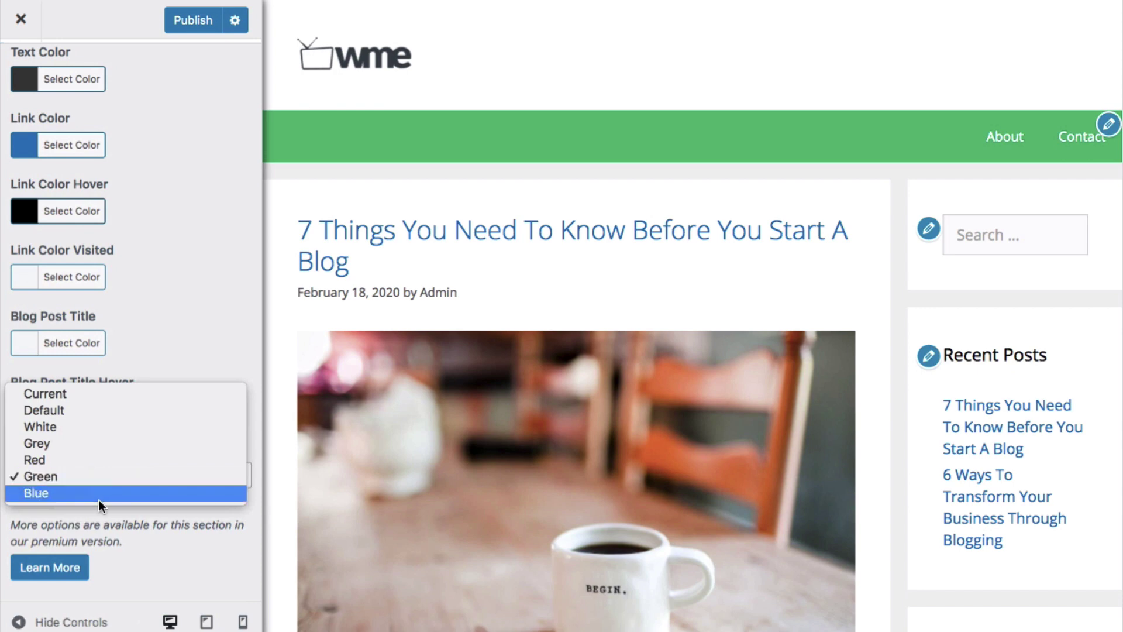
click(99, 493)
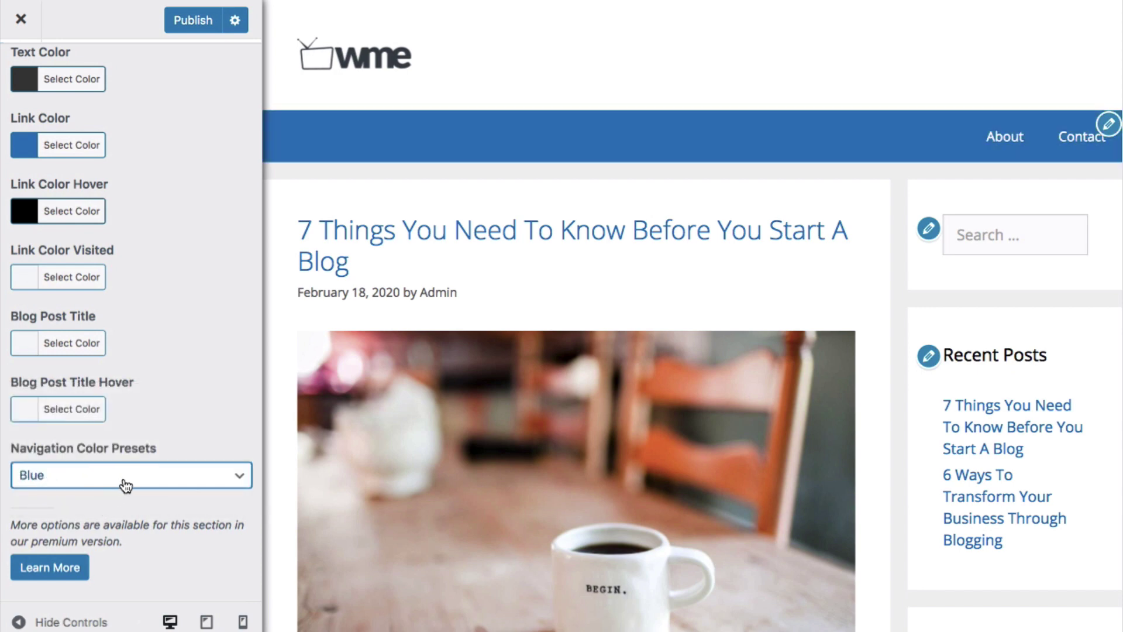
click(153, 472)
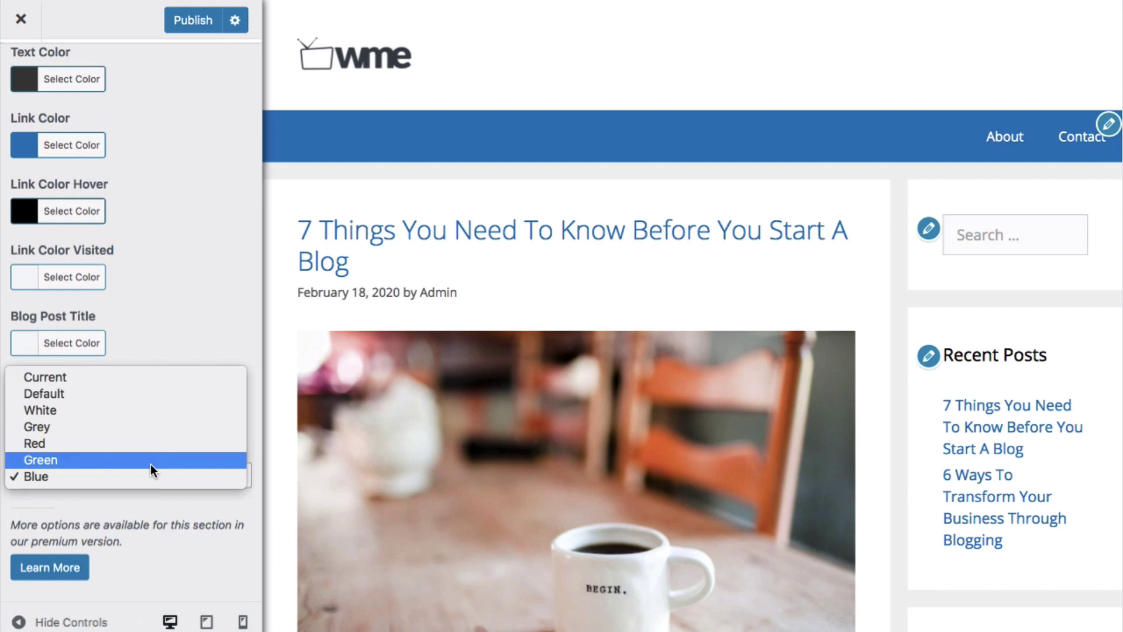
click(152, 378)
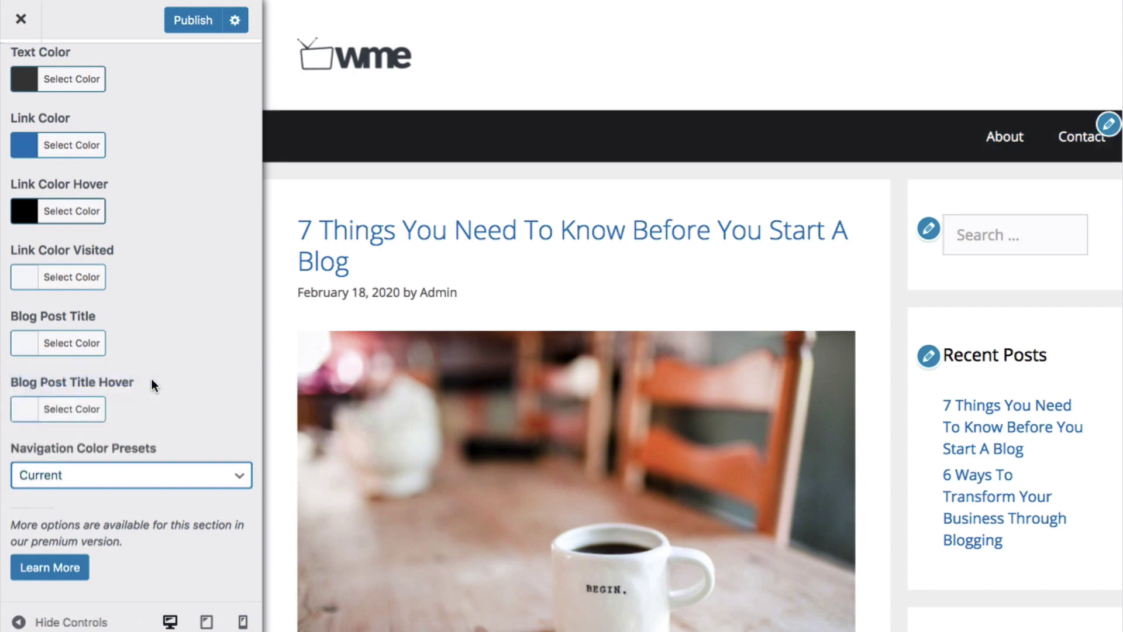
scroll(69, 222, up, 5)
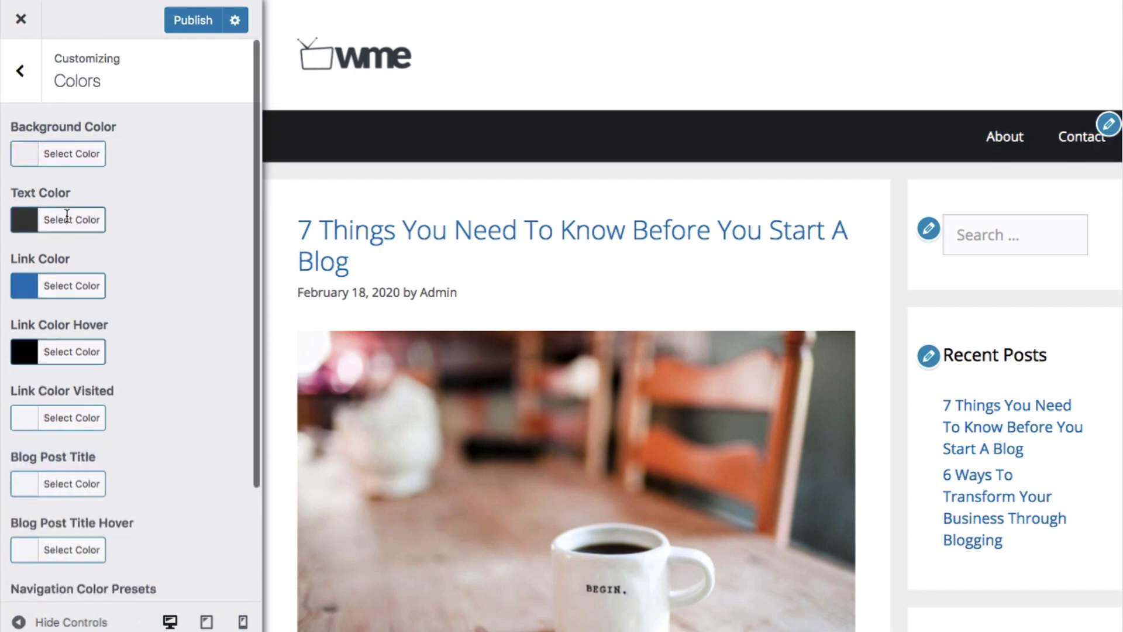
click(20, 72)
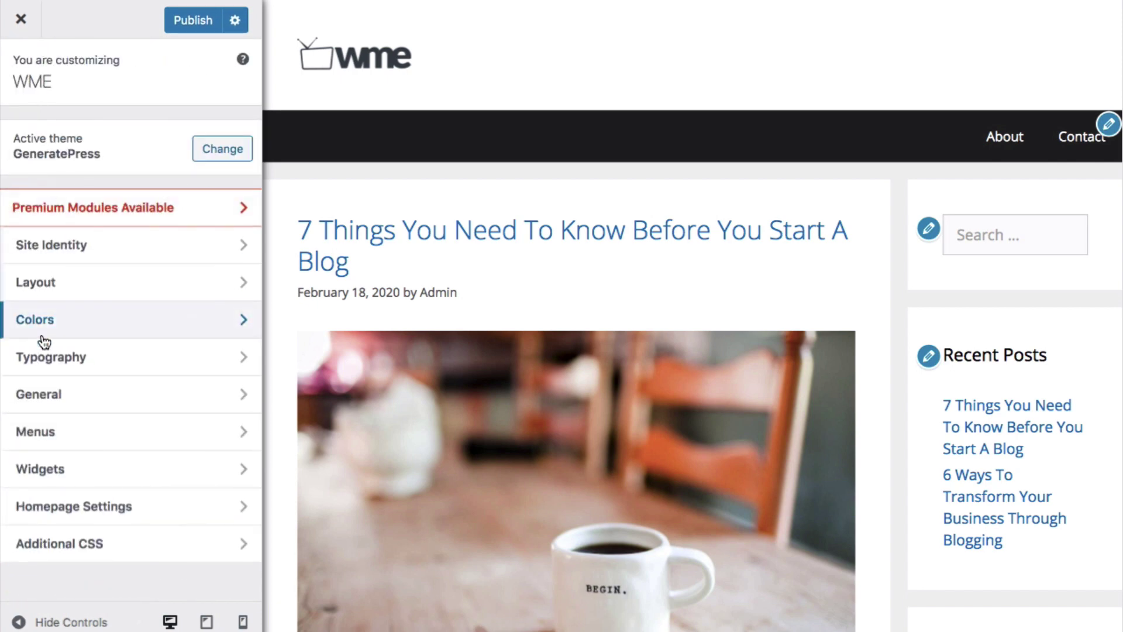
click(51, 402)
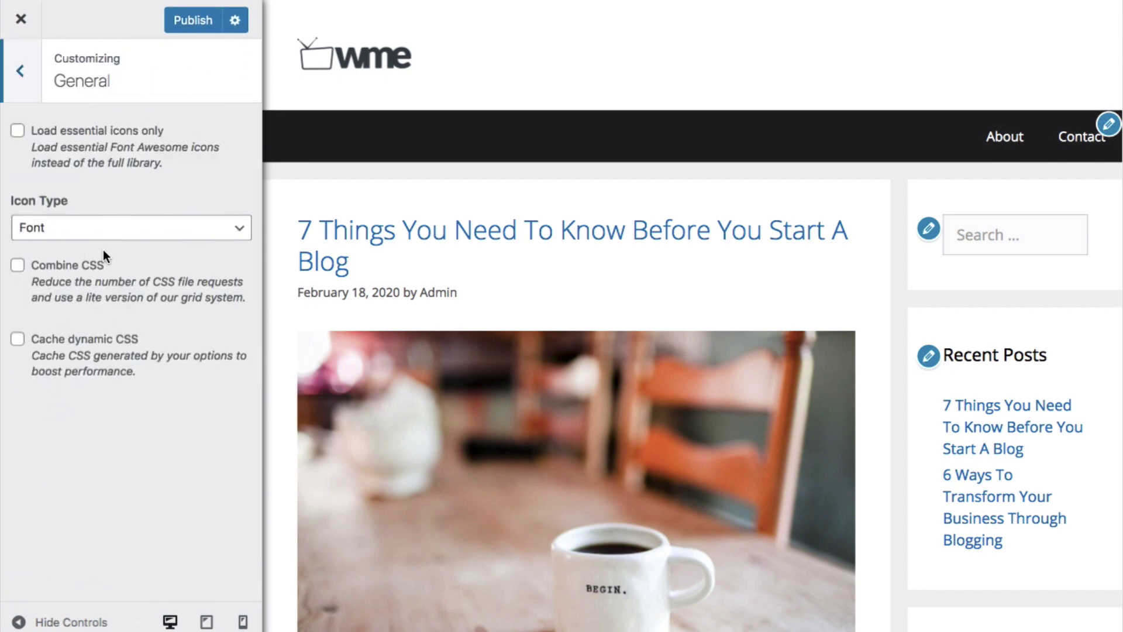
click(22, 72)
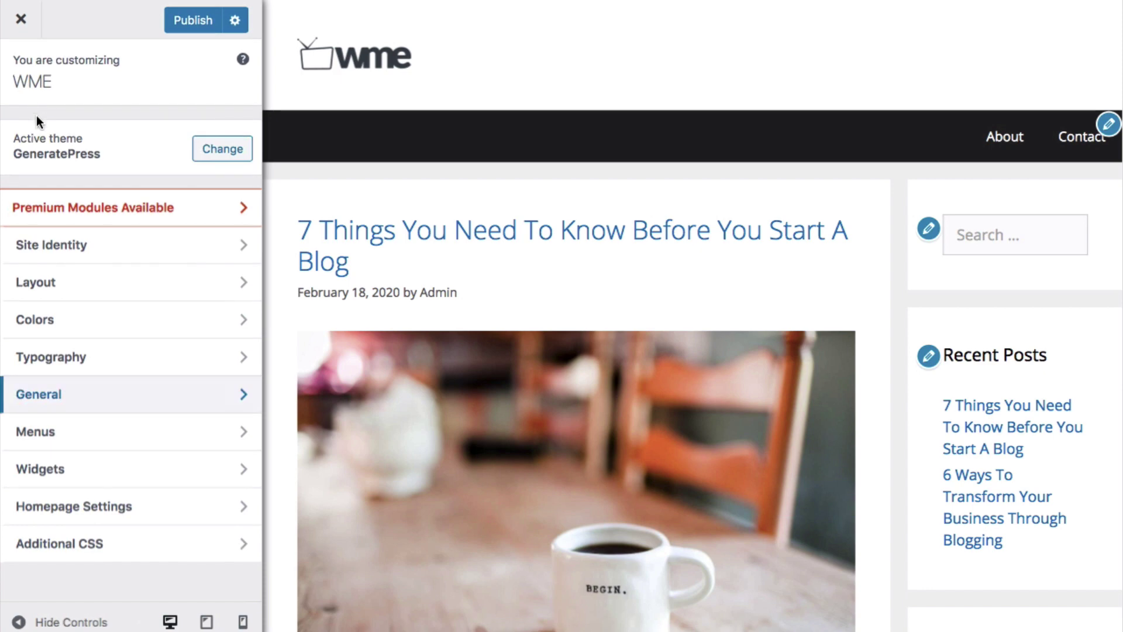
Remove the Archives and Meta widgets from the blog's Right Sidebar widget area.
click(78, 474)
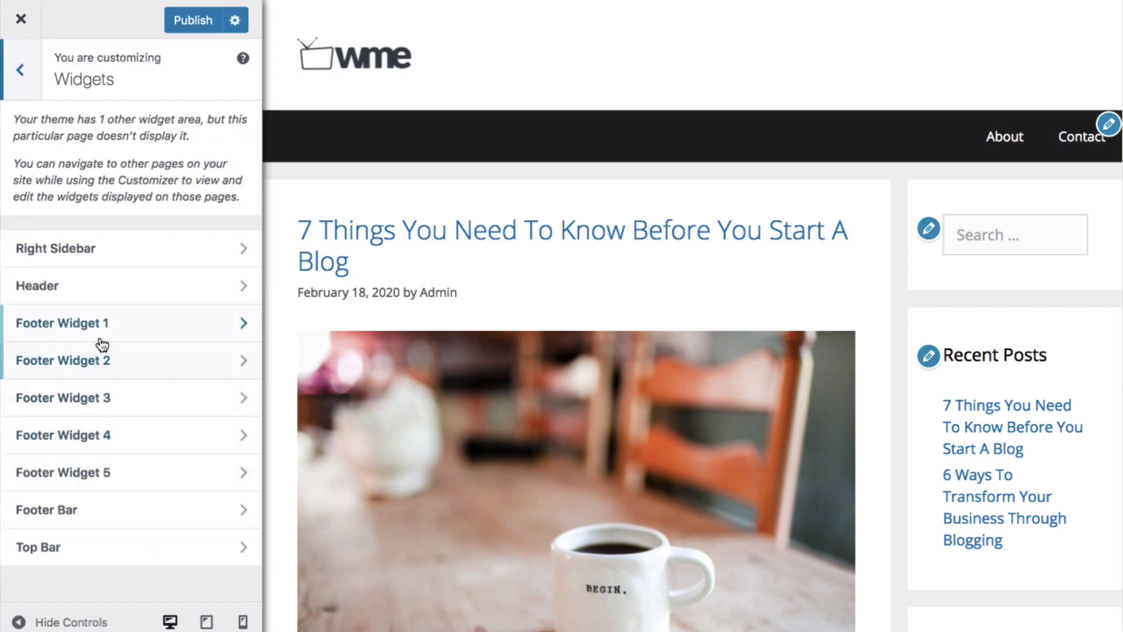
click(125, 255)
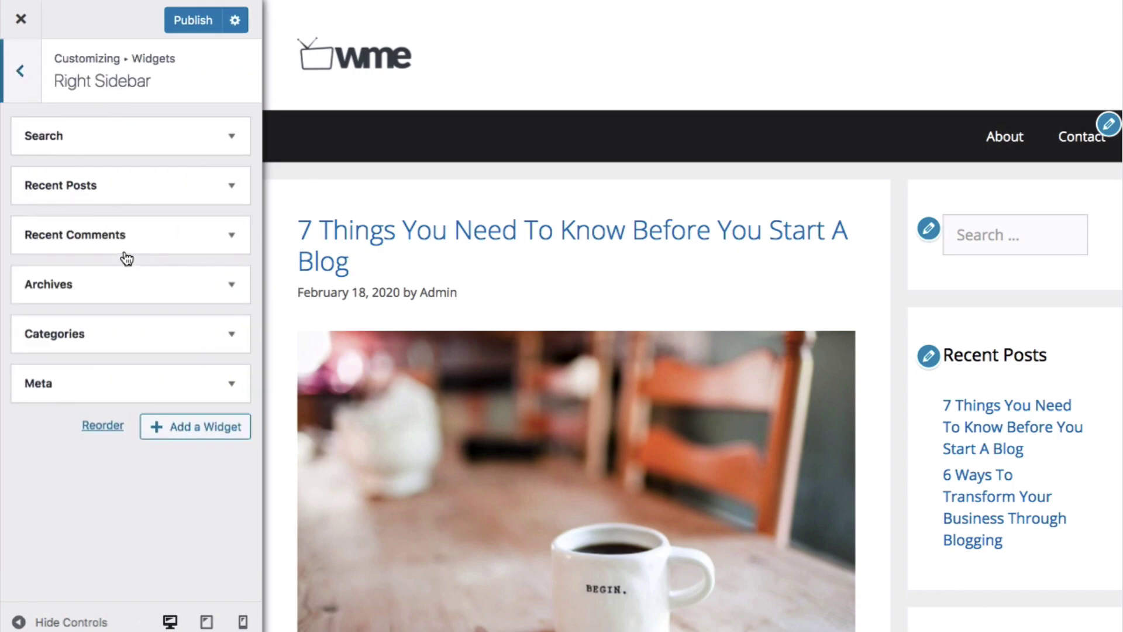
scroll(973, 265, down, 10)
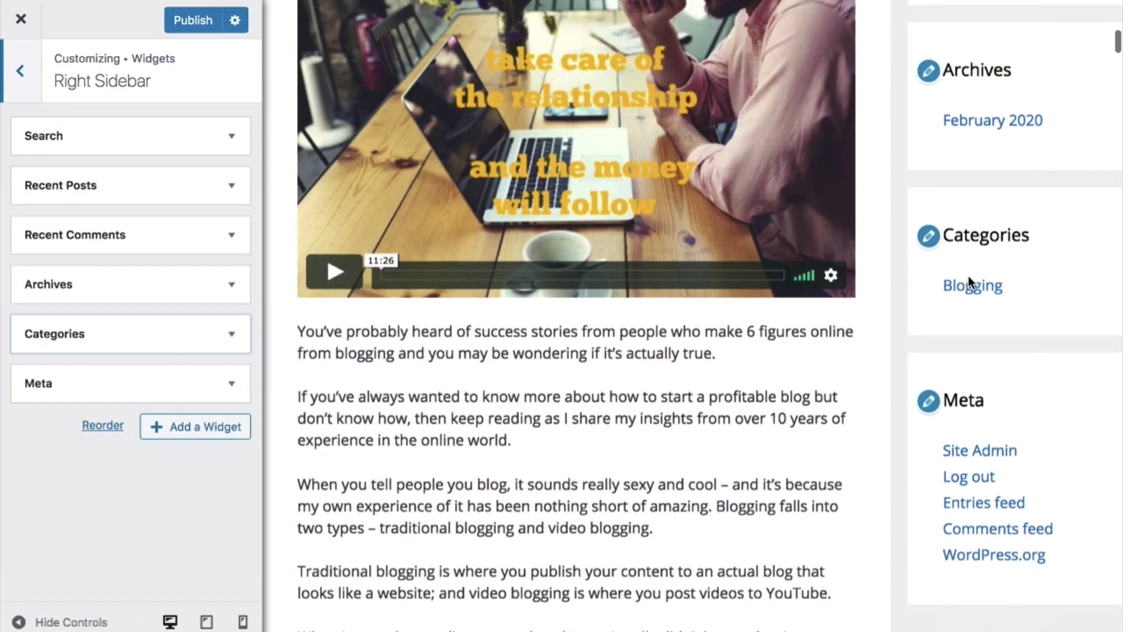
scroll(969, 275, down, 5)
scroll(970, 275, up, 15)
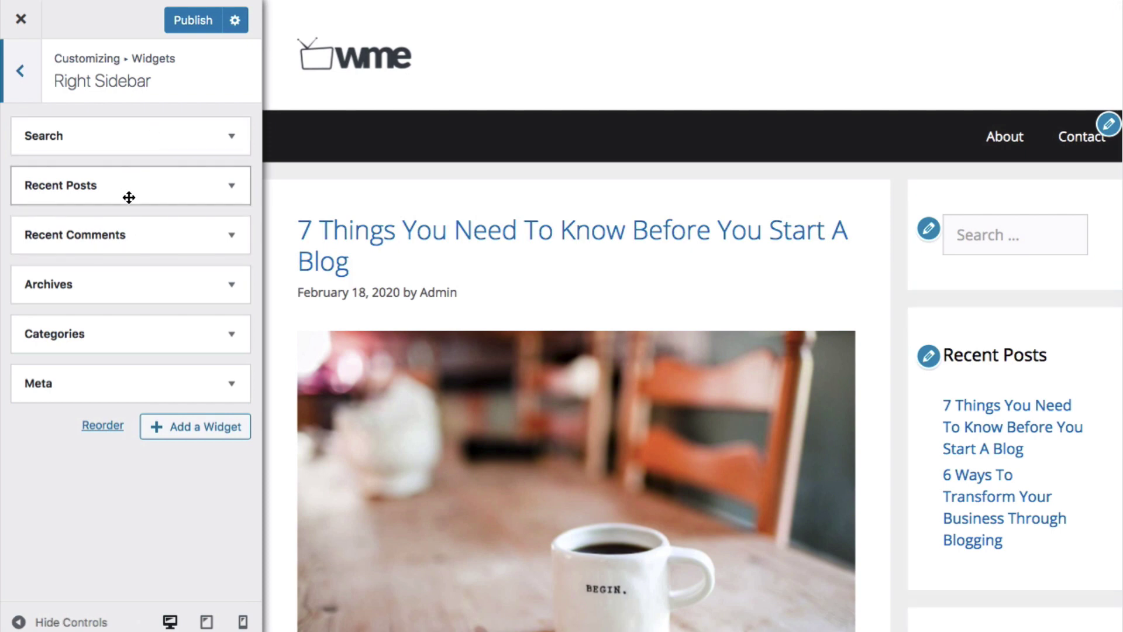
click(130, 301)
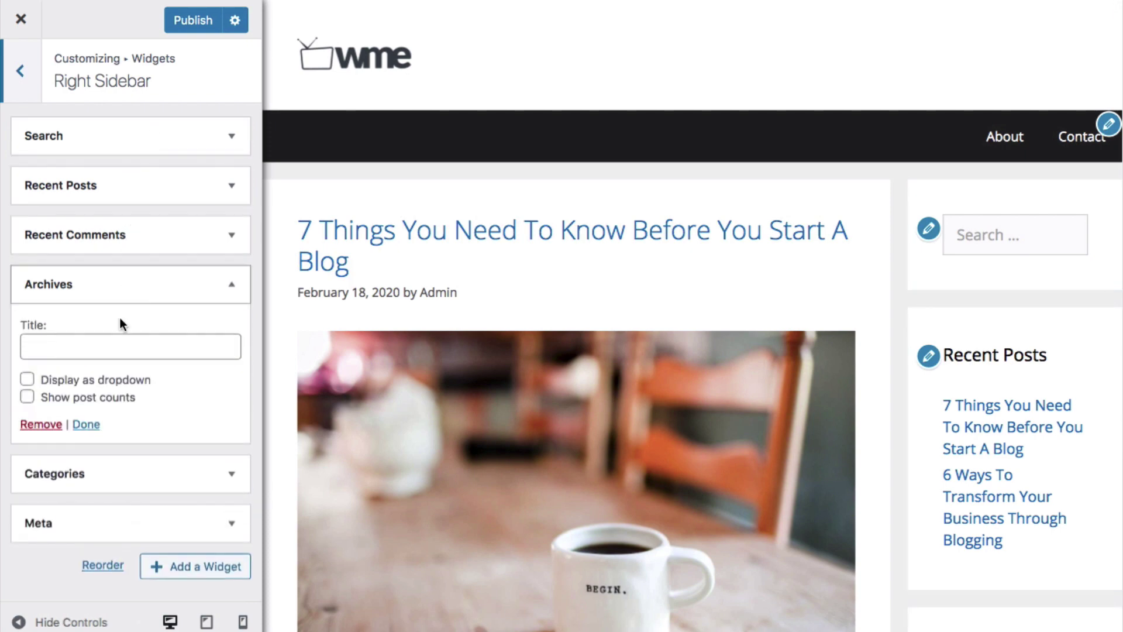
click(49, 425)
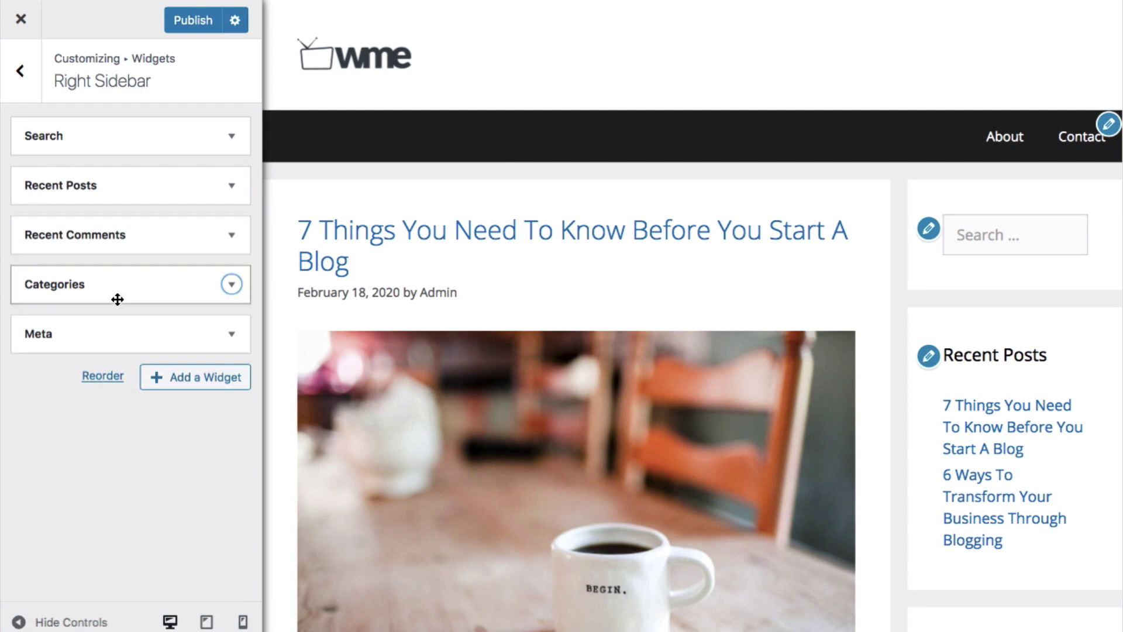
click(138, 335)
click(49, 427)
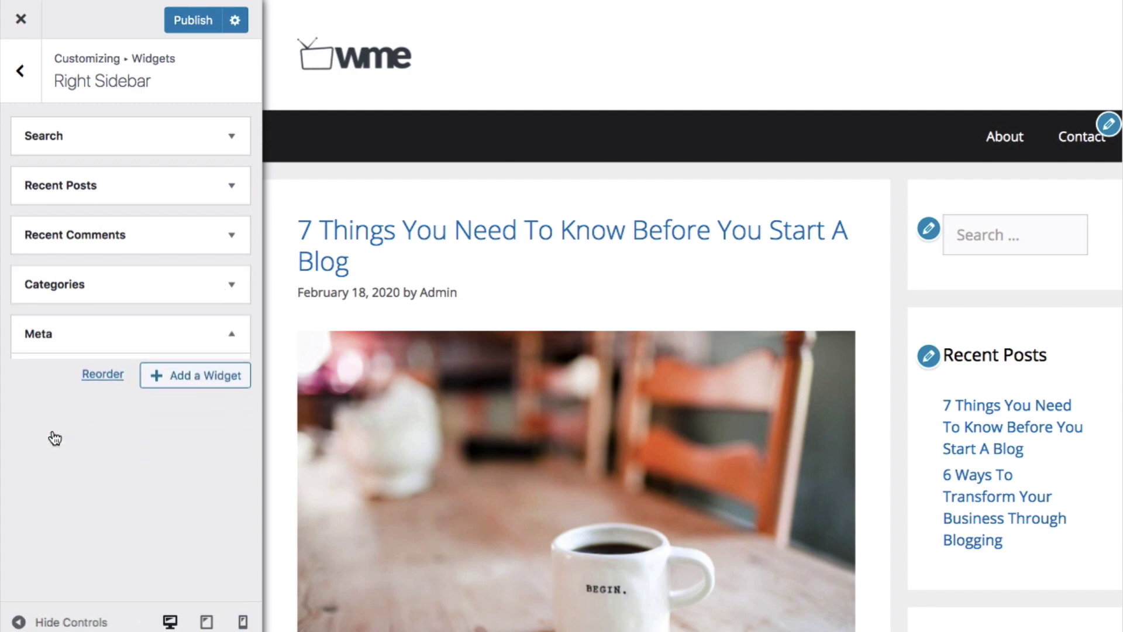
Move the Categories widget between Recent Posts and Recent Comments in the Right Sidebar and publish the Customizer changes.
drag(132, 288, 141, 193)
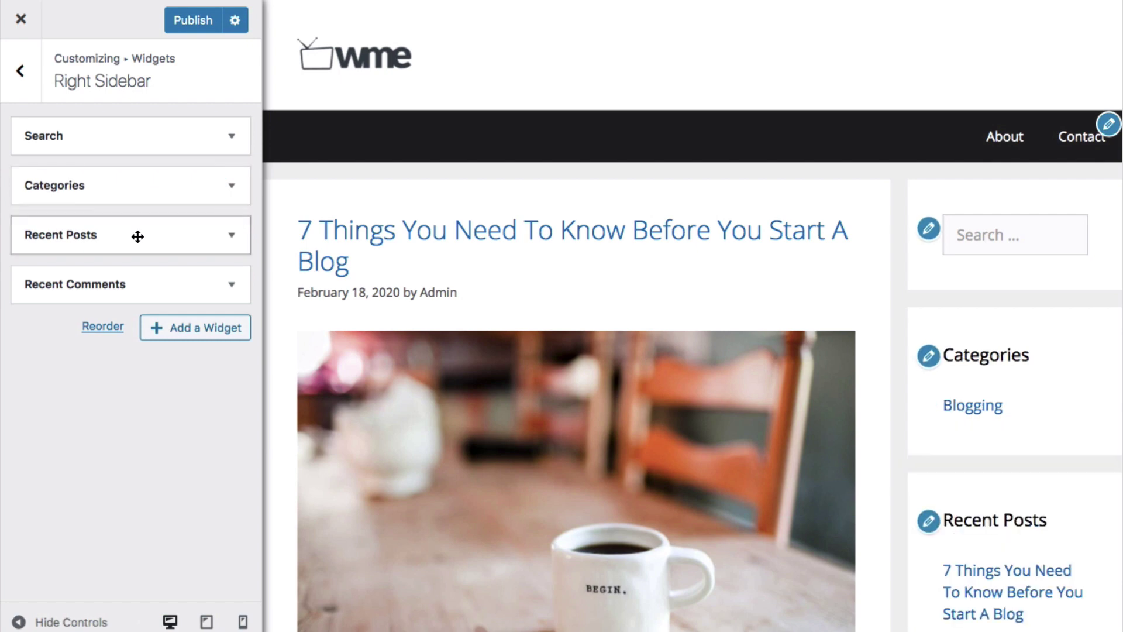
drag(138, 236, 136, 177)
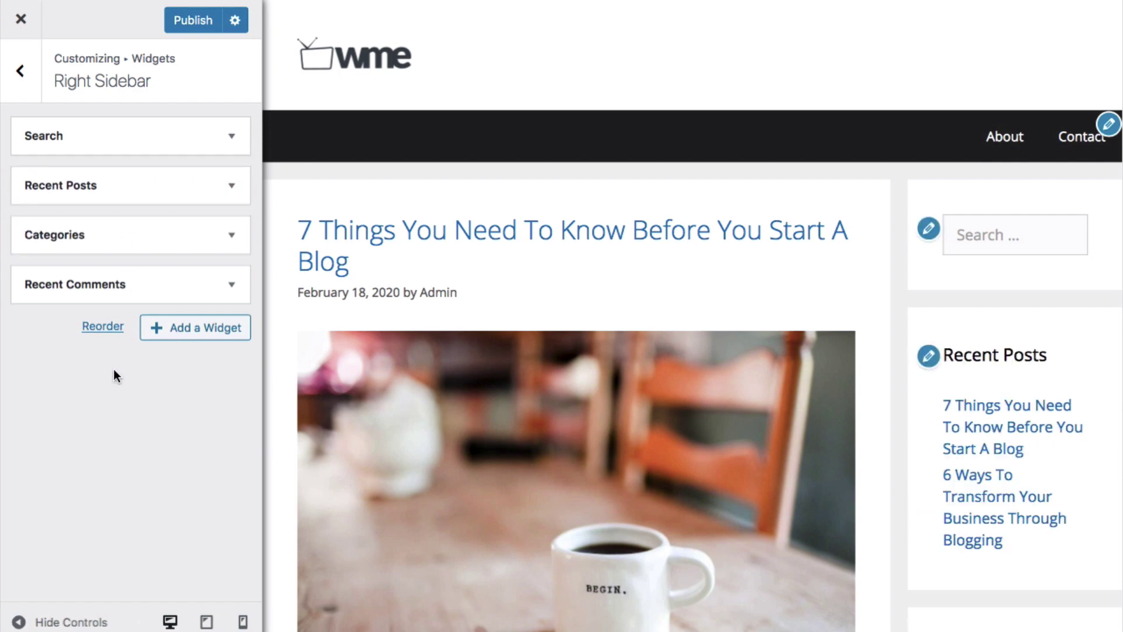
click(192, 23)
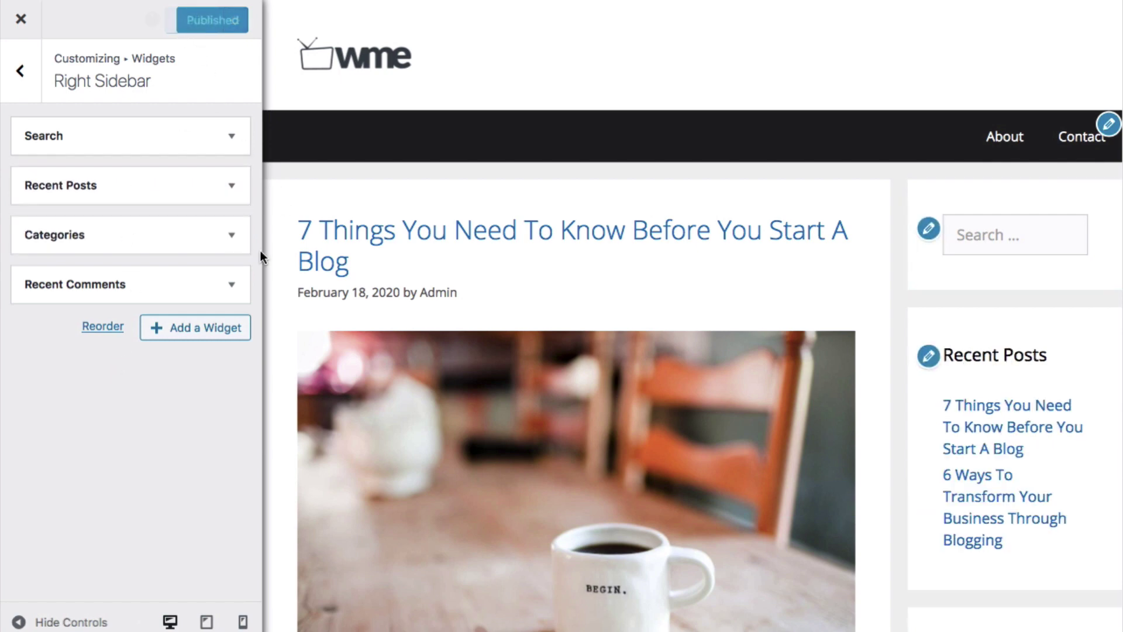
Close the Customizer and review the live blog's header, menu, sidebar and both posts on the homepage.
click(21, 19)
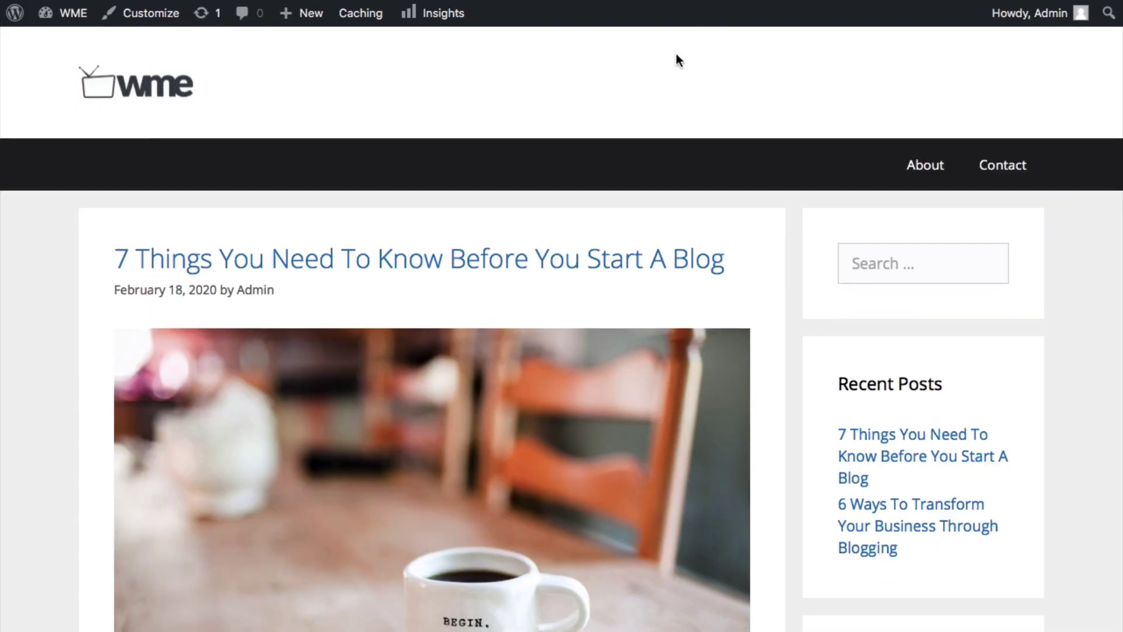
scroll(610, 111, down, 20)
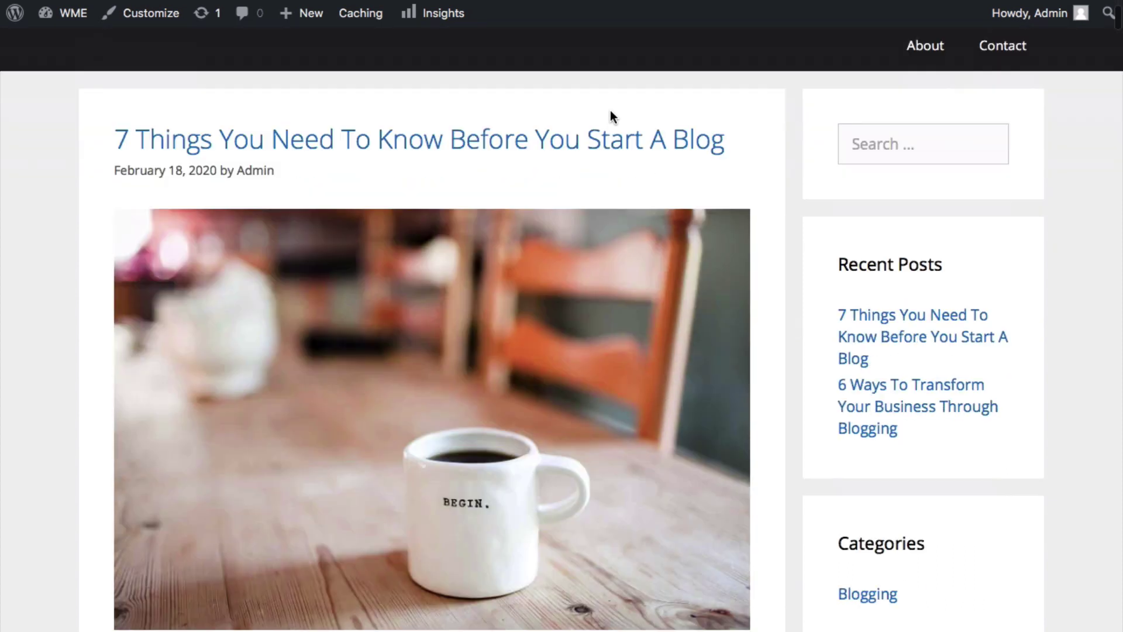
scroll(610, 111, down, 20)
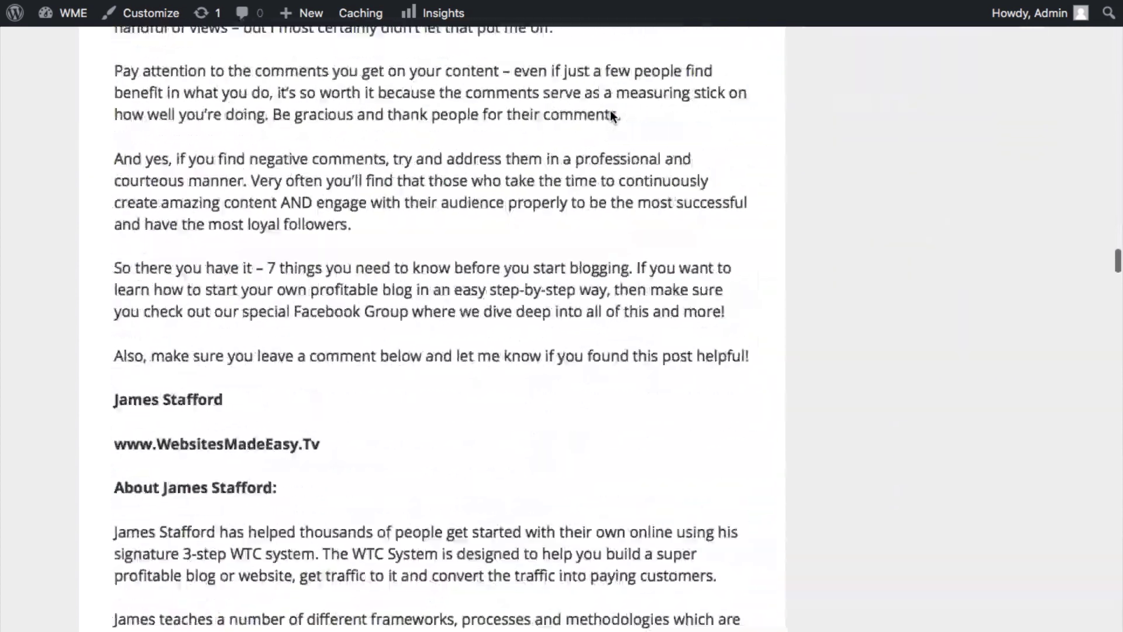
scroll(610, 111, up, 20)
scroll(610, 110, down, 20)
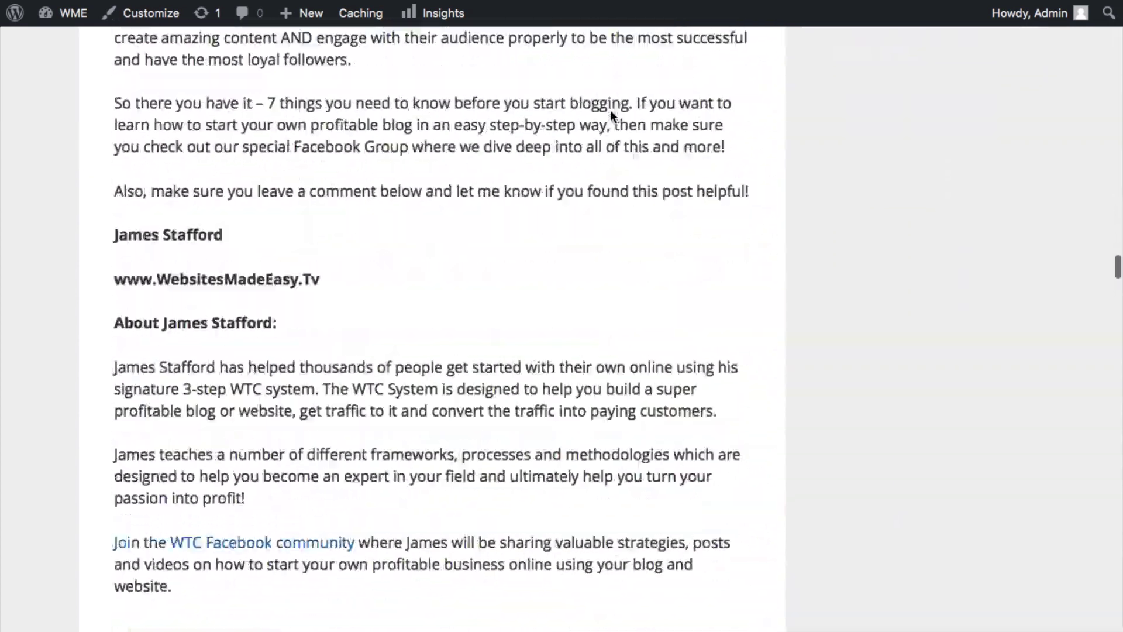
scroll(610, 110, up, 20)
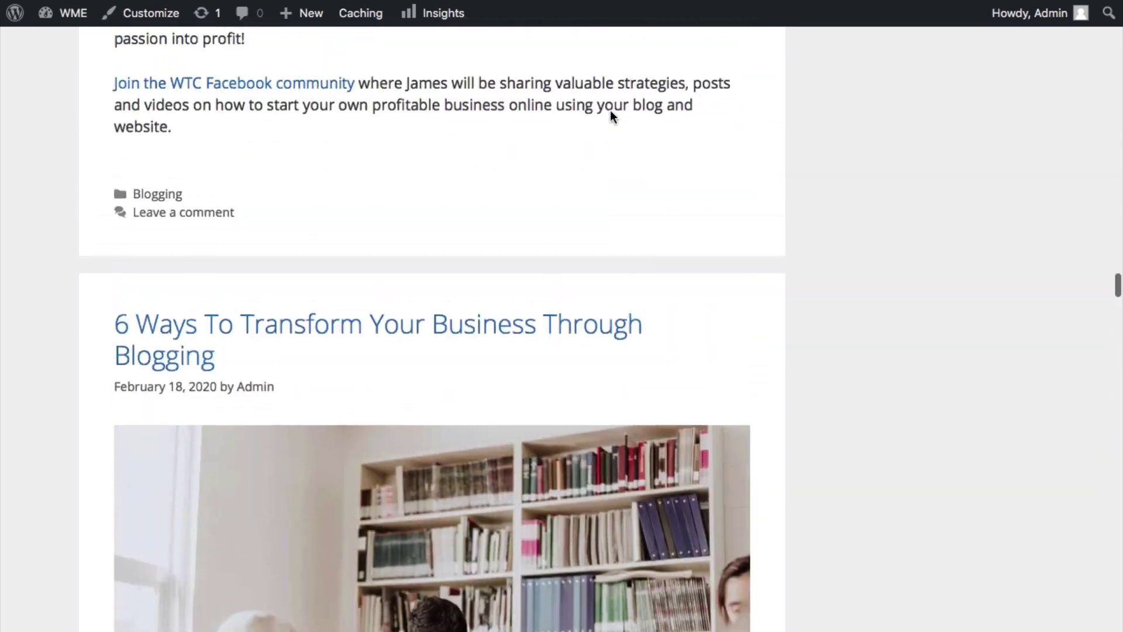
scroll(610, 116, up, 15)
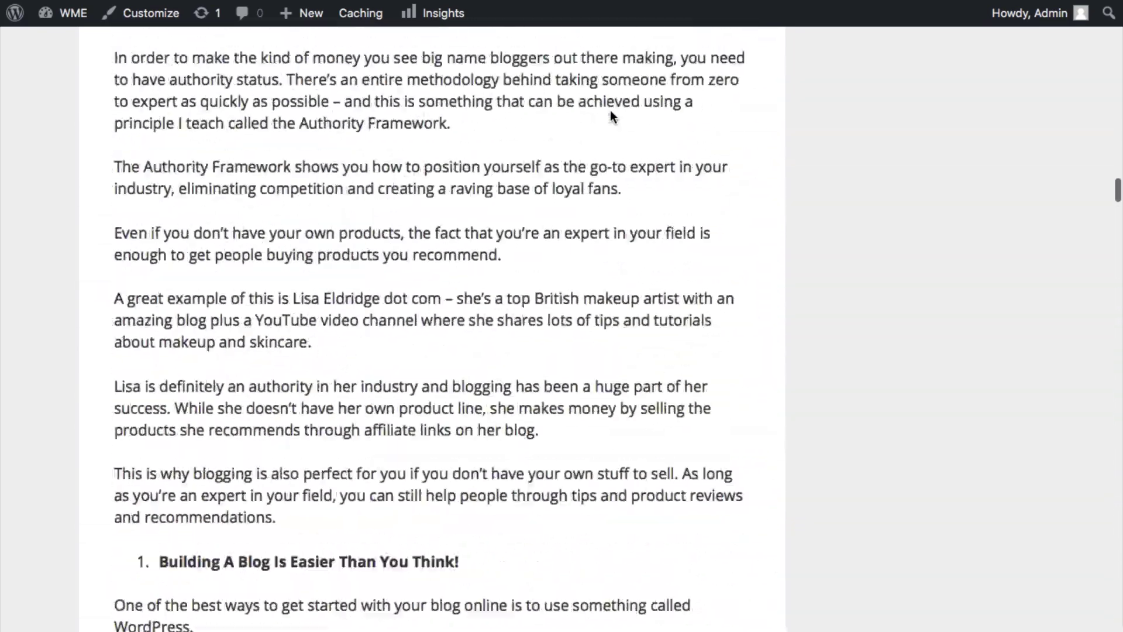
Set the blog layout's Content Type to Excerpt in the Customizer, publish the change and check both posts in the preview.
scroll(610, 116, down, 8)
scroll(609, 114, up, 20)
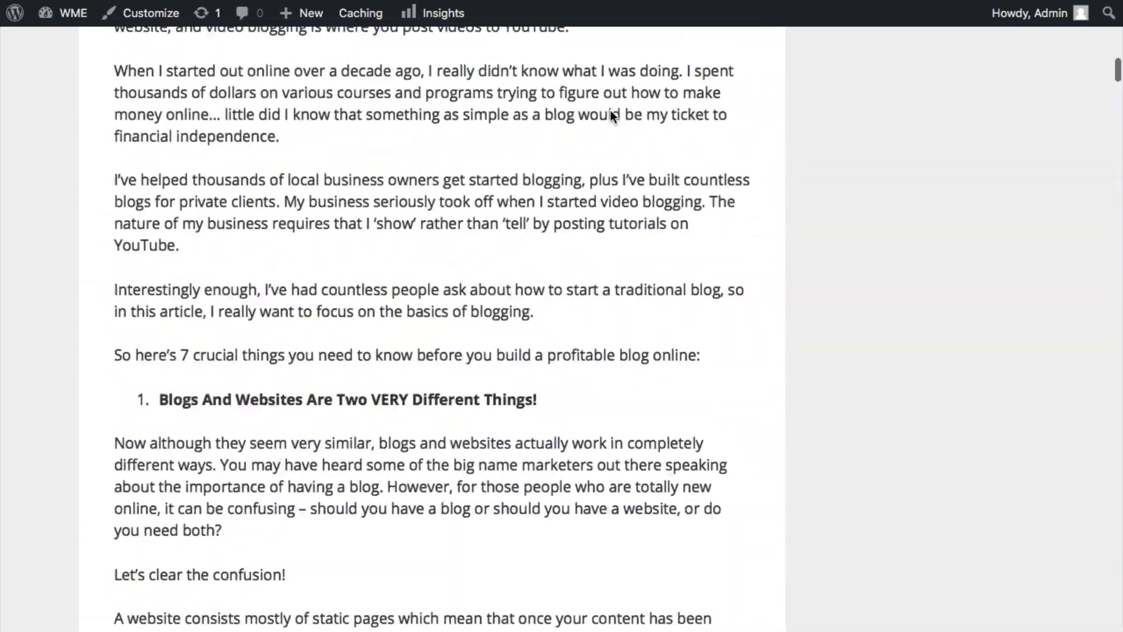
scroll(391, 100, up, 5)
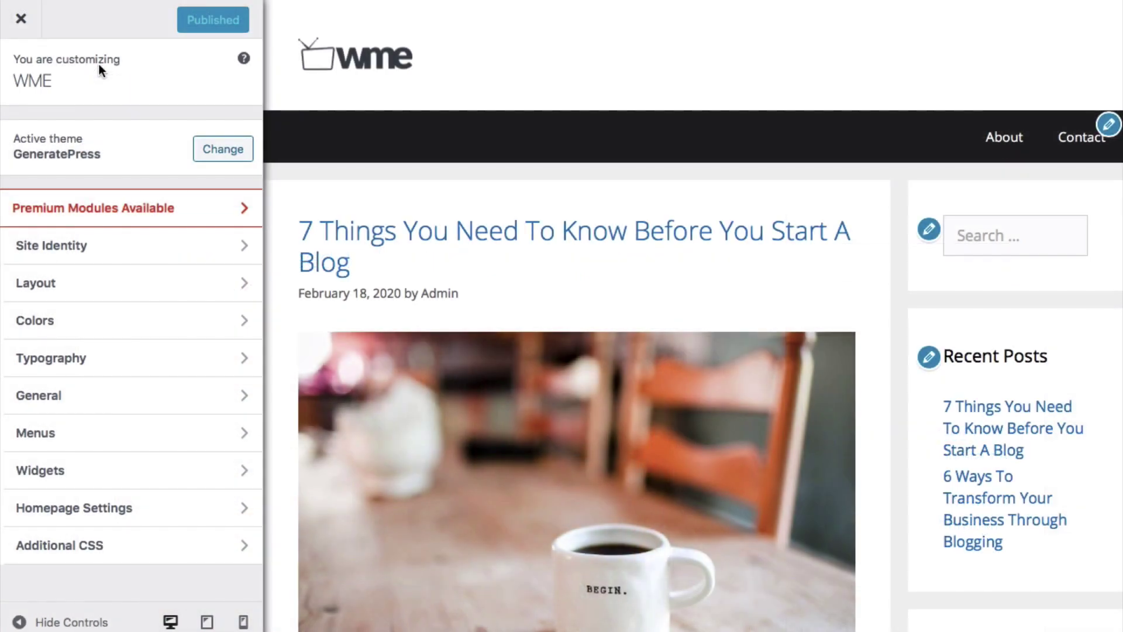
click(78, 283)
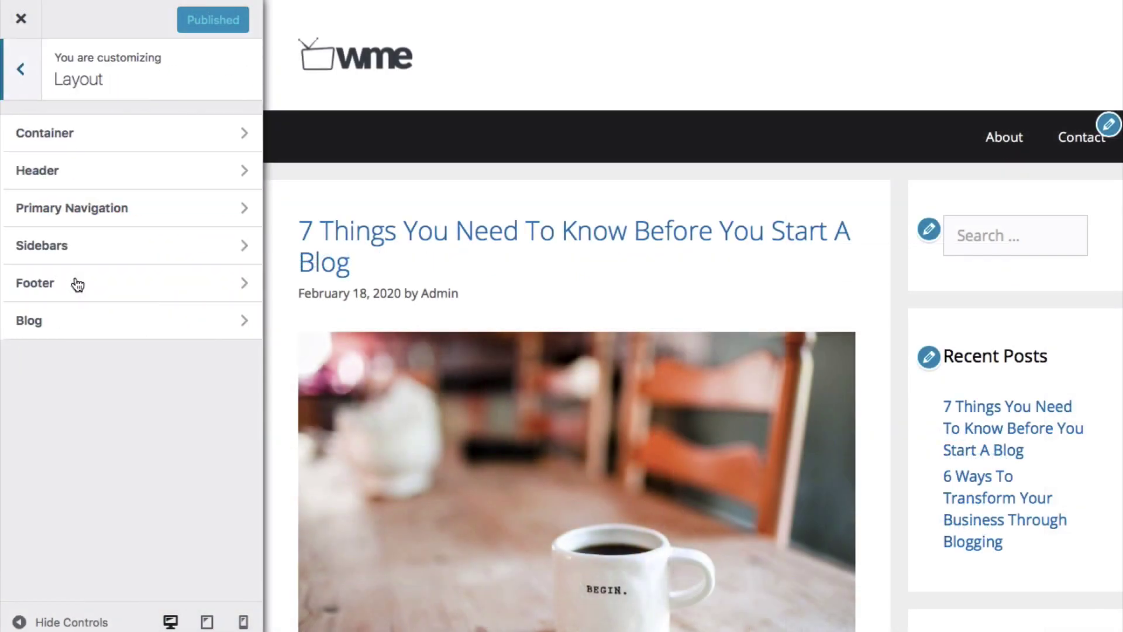
click(69, 319)
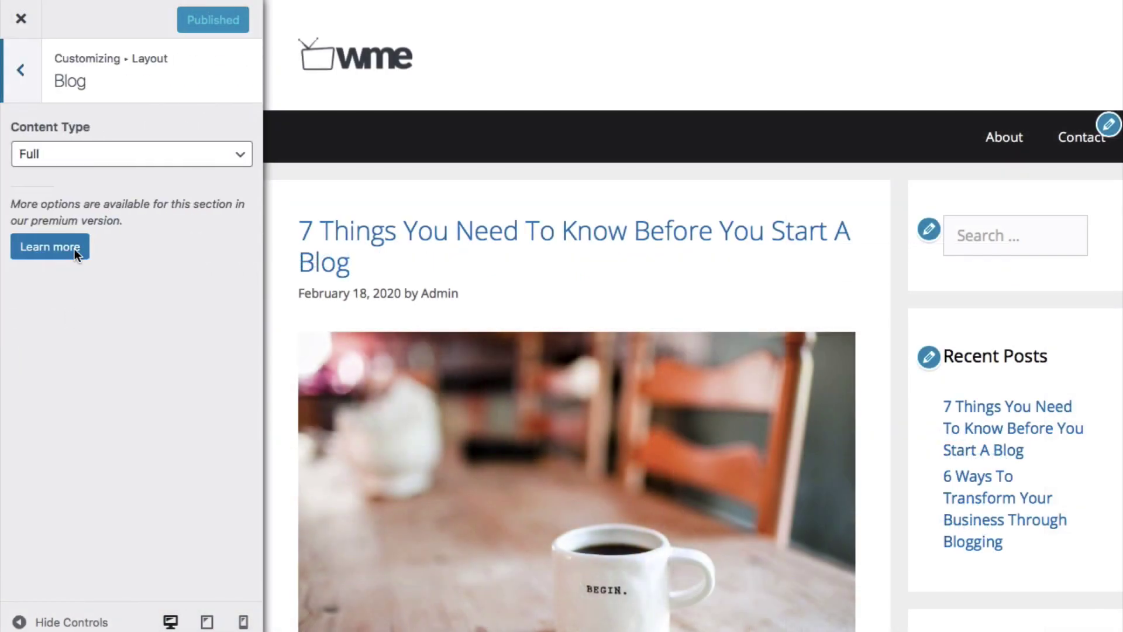
click(83, 153)
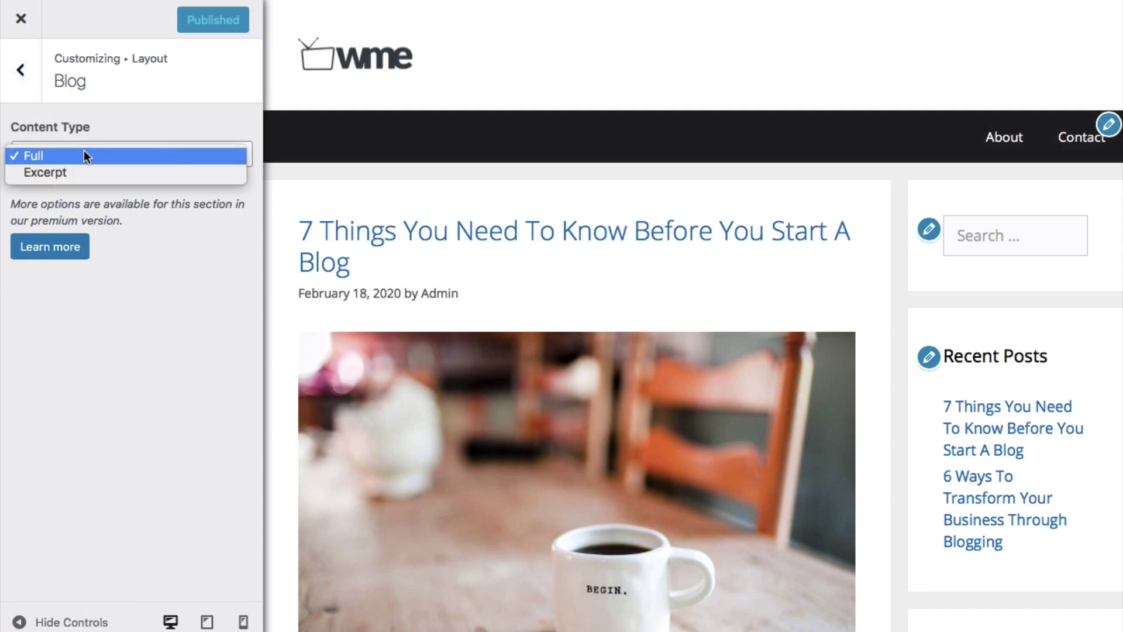
click(83, 171)
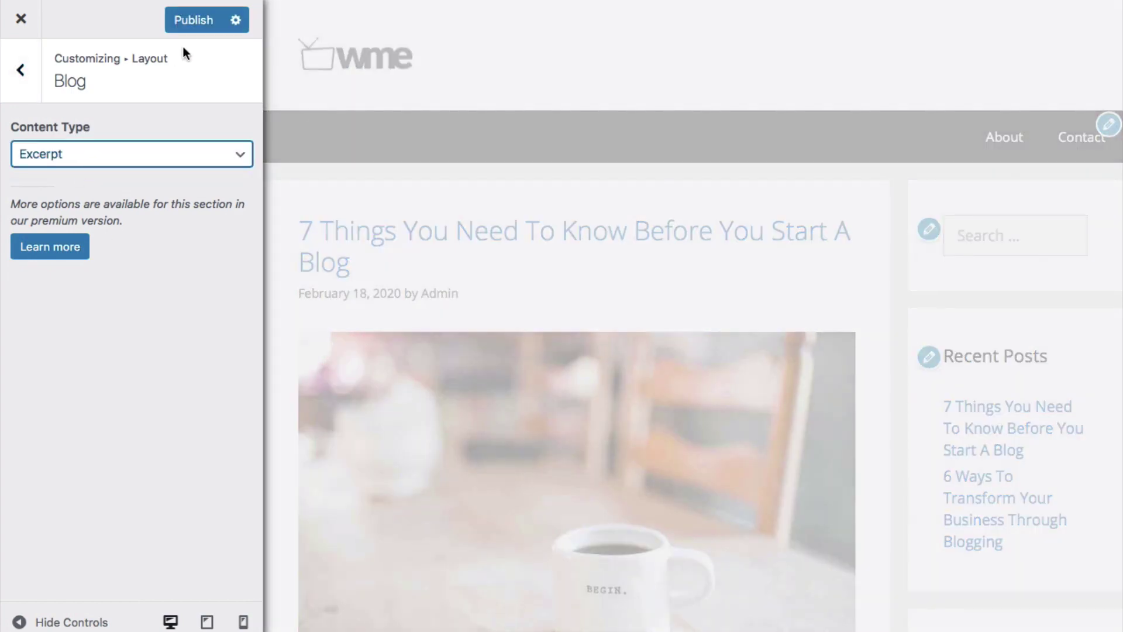
click(191, 23)
scroll(495, 257, down, 1)
scroll(493, 257, down, 10)
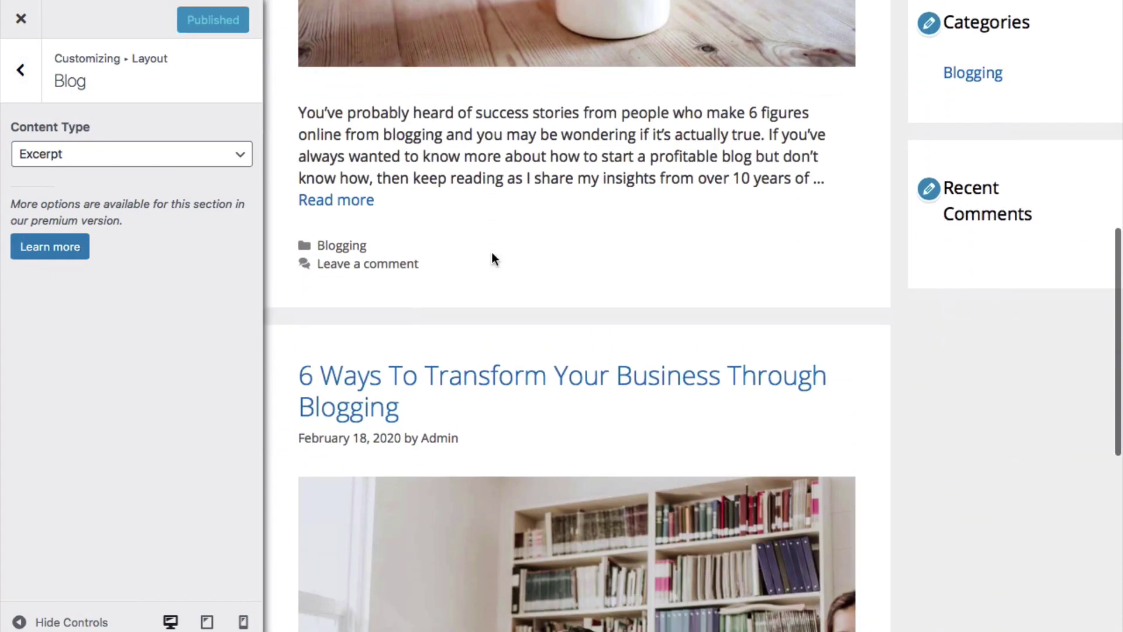
scroll(550, 131, down, 5)
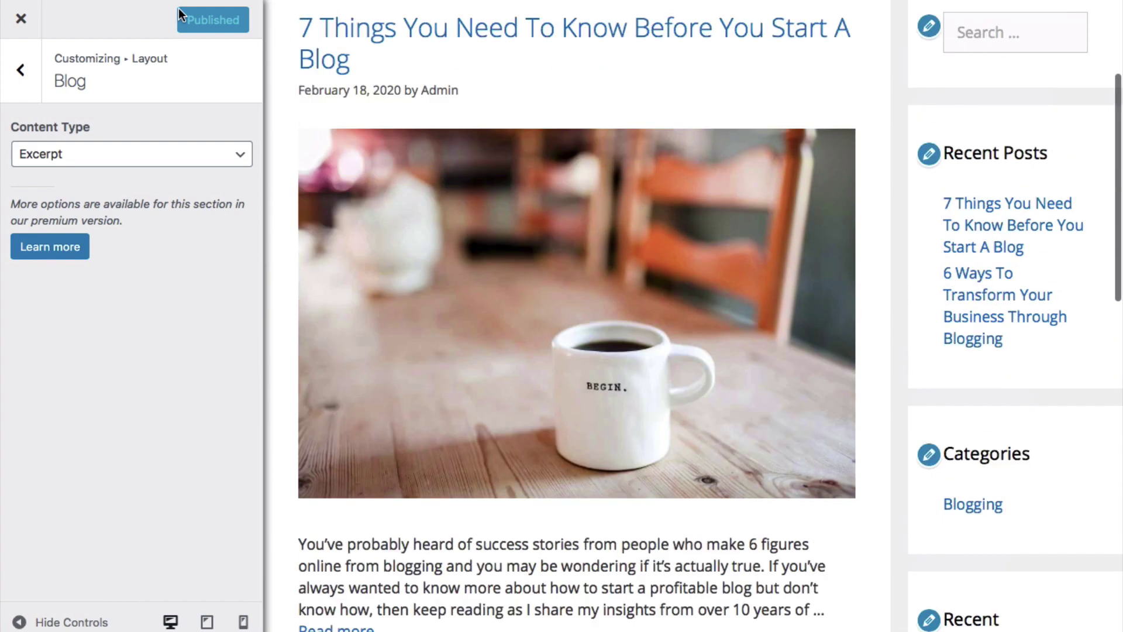
Close the Customizer and review the live homepage's post excerpts, sidebar widgets and footer.
click(20, 18)
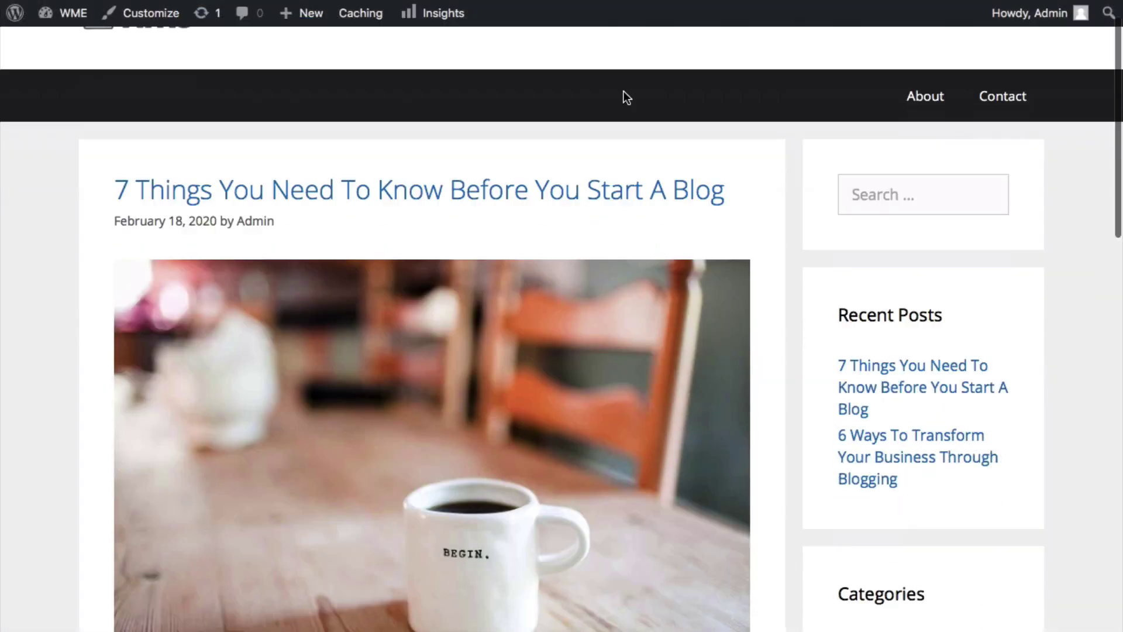
scroll(624, 93, down, 15)
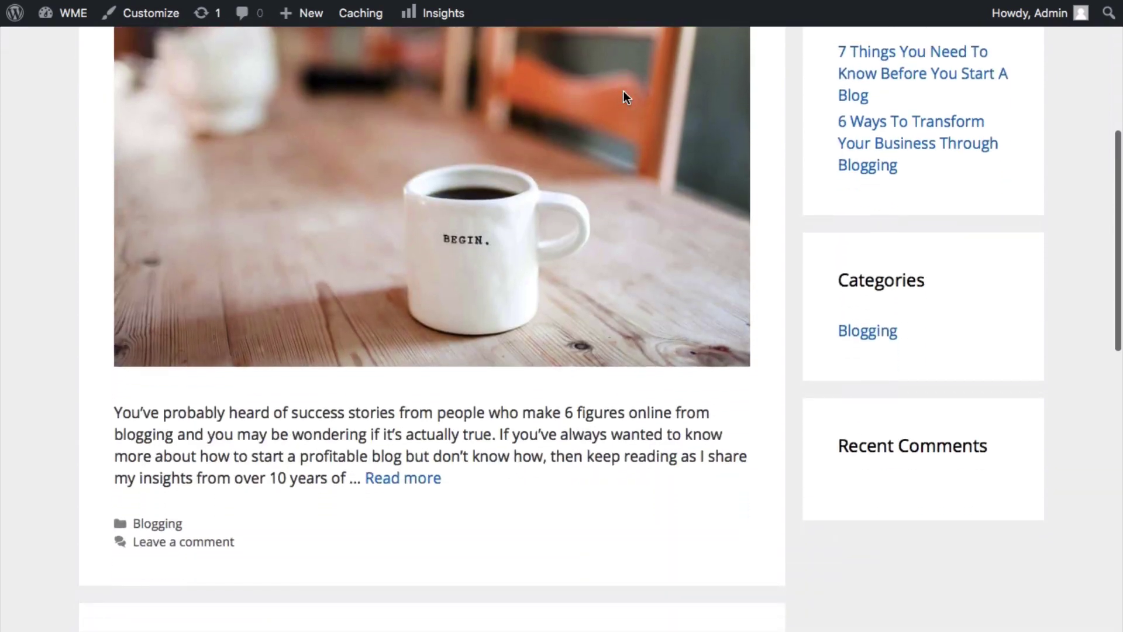
scroll(623, 91, up, 3)
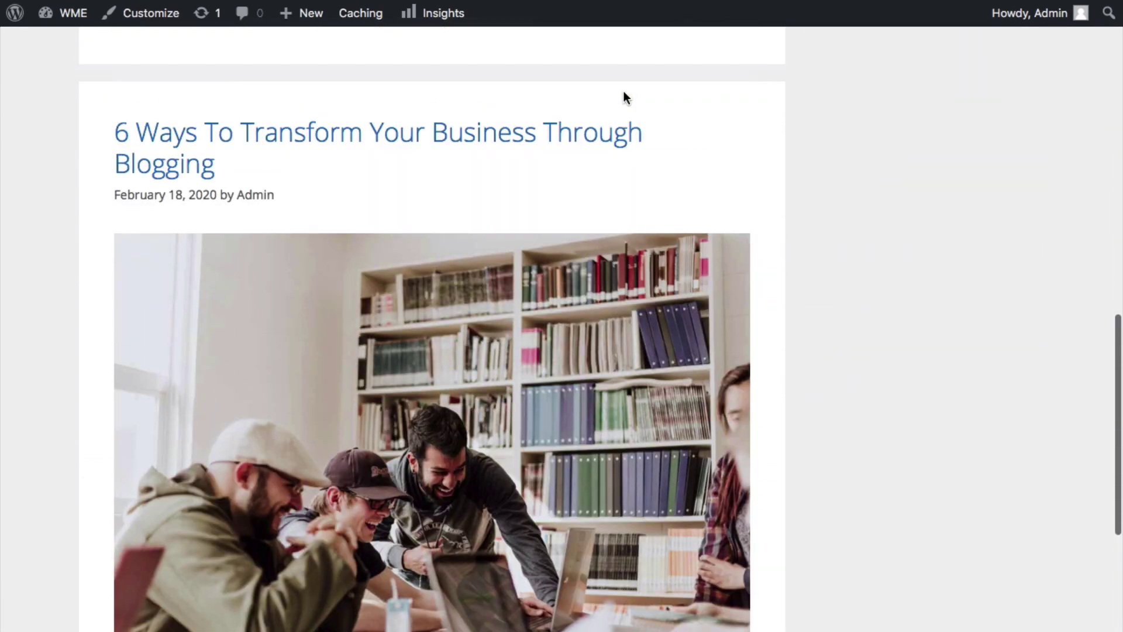
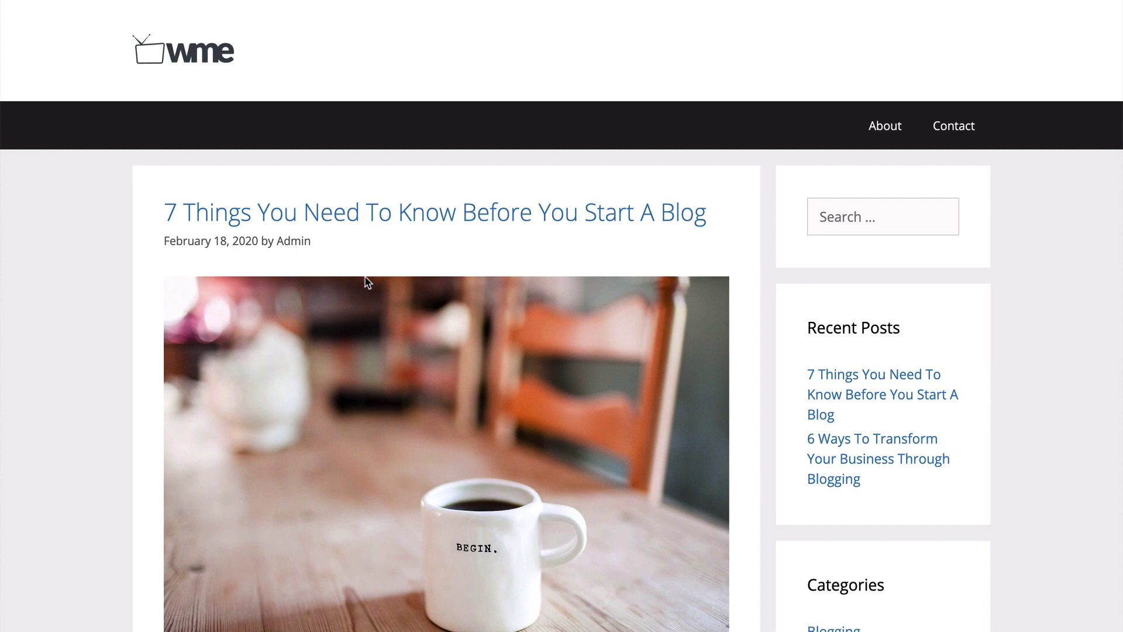
scroll(365, 282, down, 3)
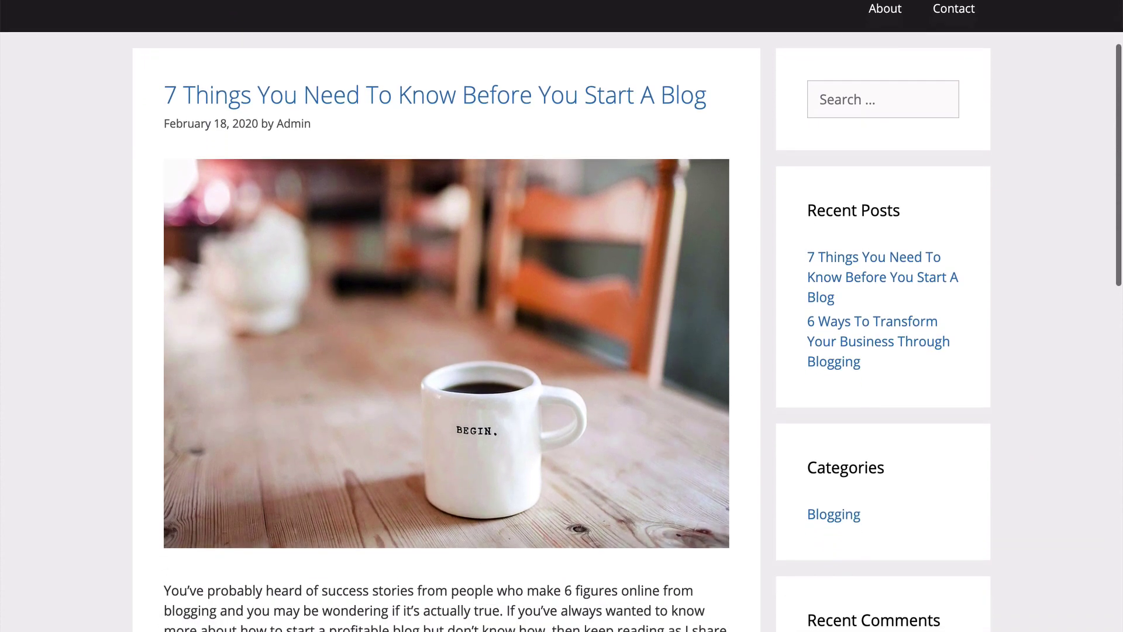
scroll(446, 316, down, 4)
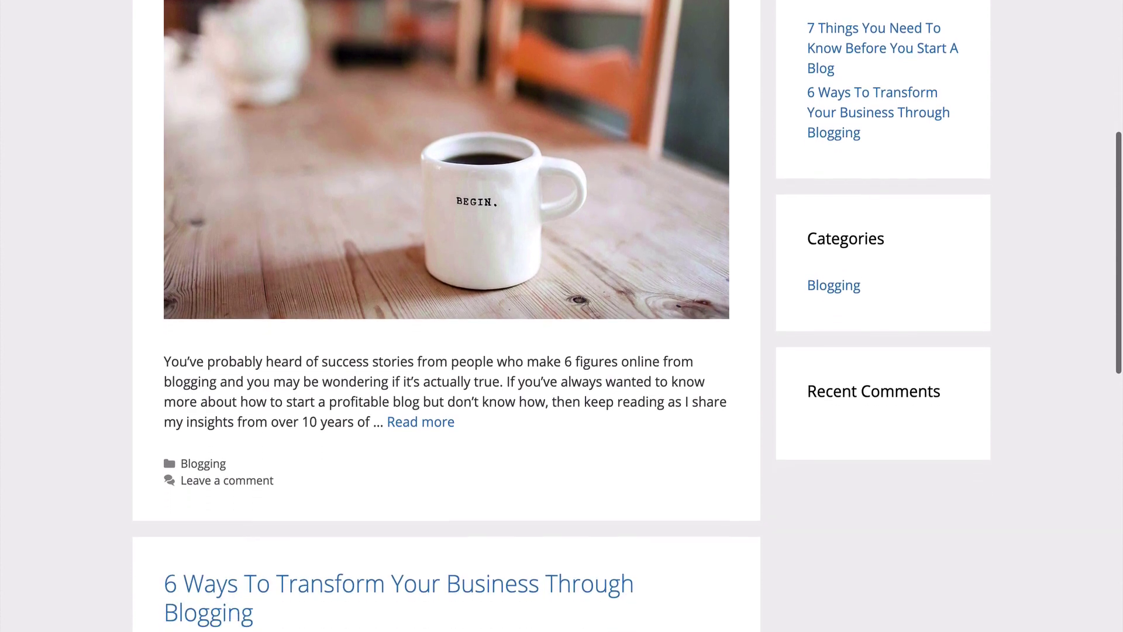
scroll(446, 316, down, 5)
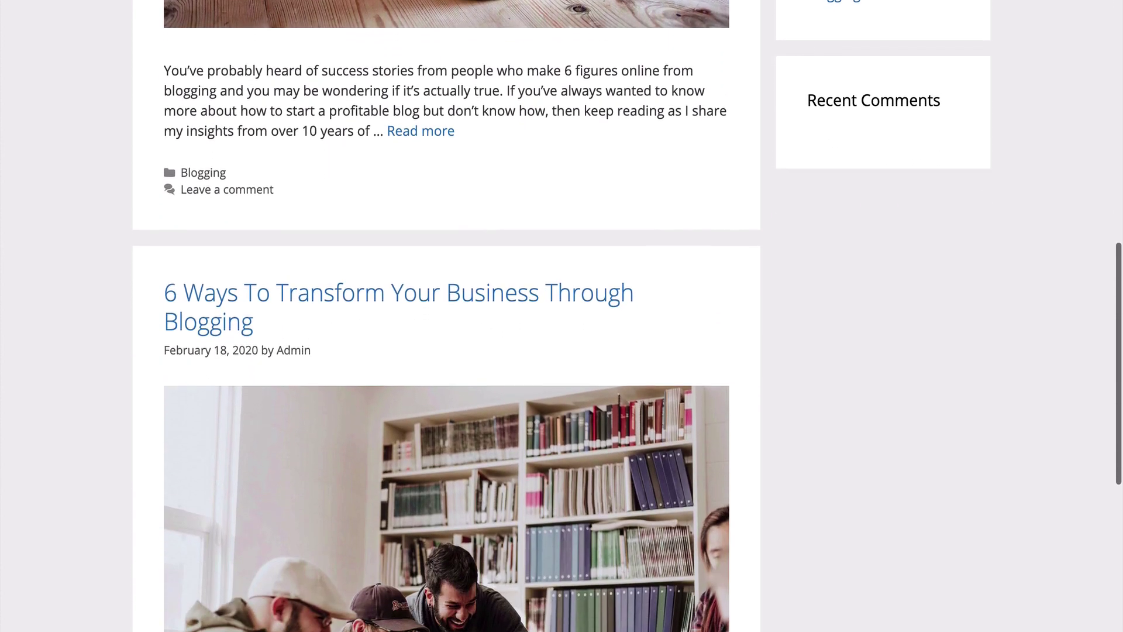
scroll(447, 316, down, 3)
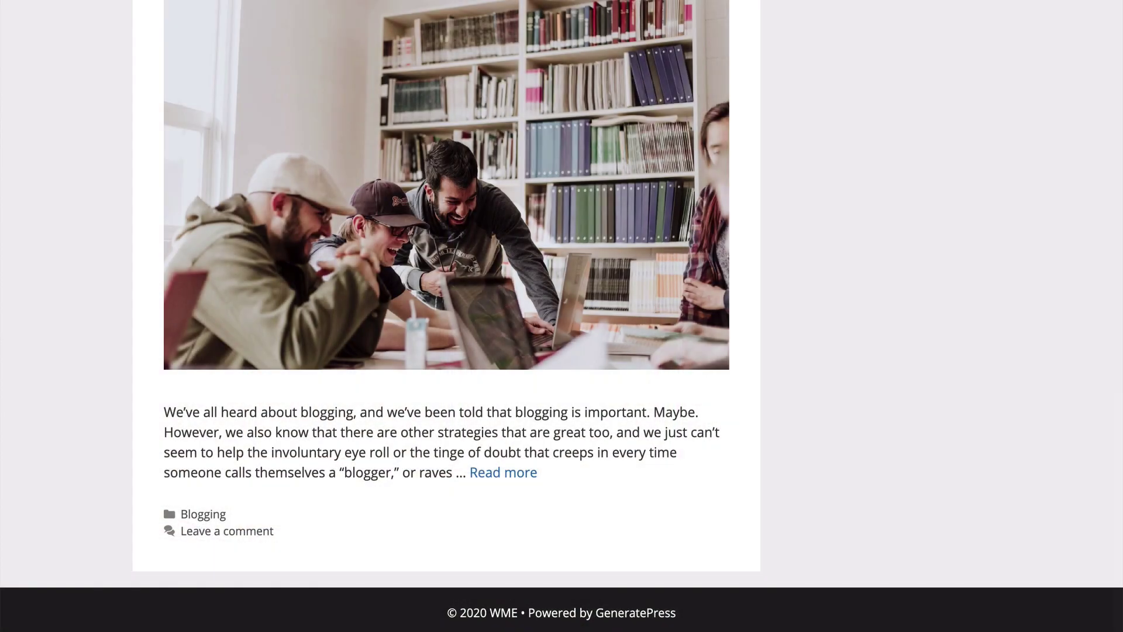
scroll(562, 316, up, 15)
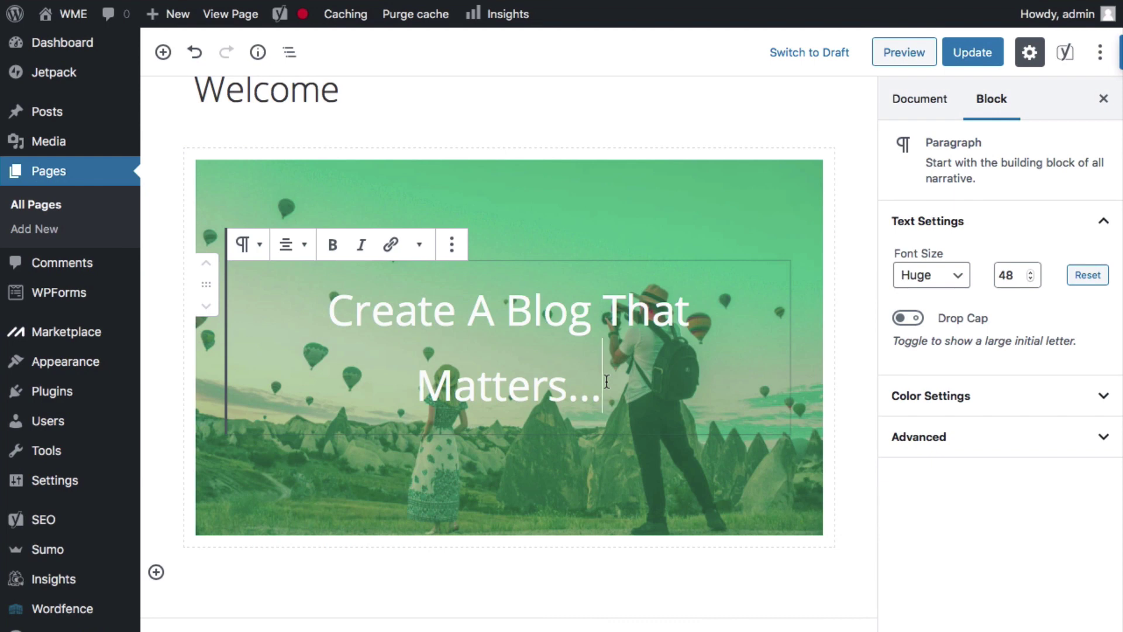
Left-align the "Create A Blog That Matters..." text in the Welcome page's cover block.
click(297, 250)
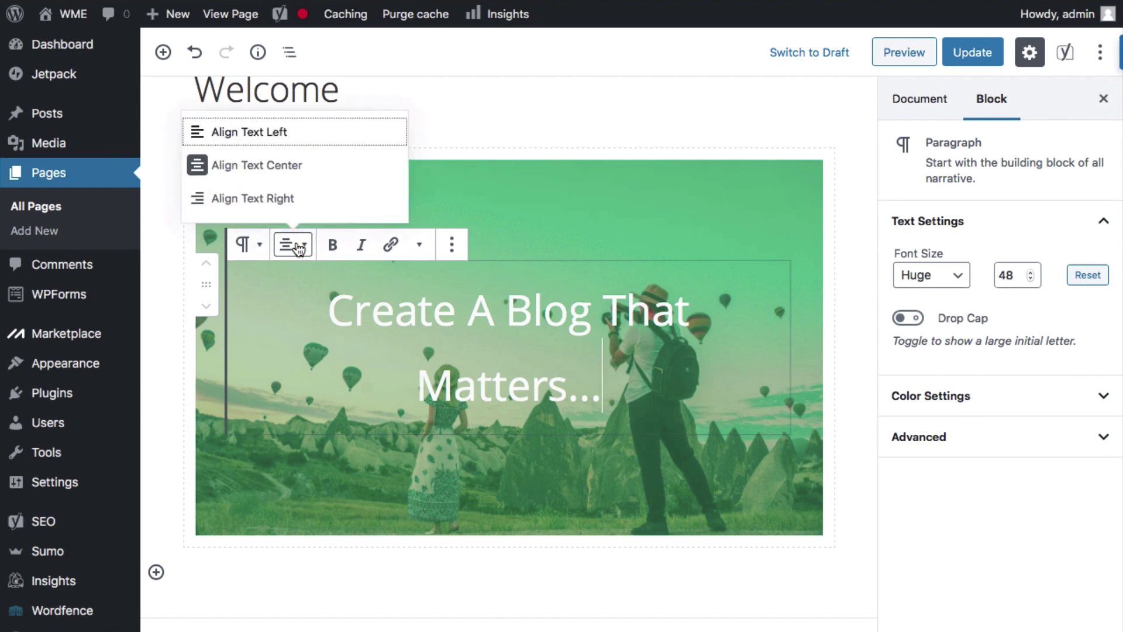
click(282, 133)
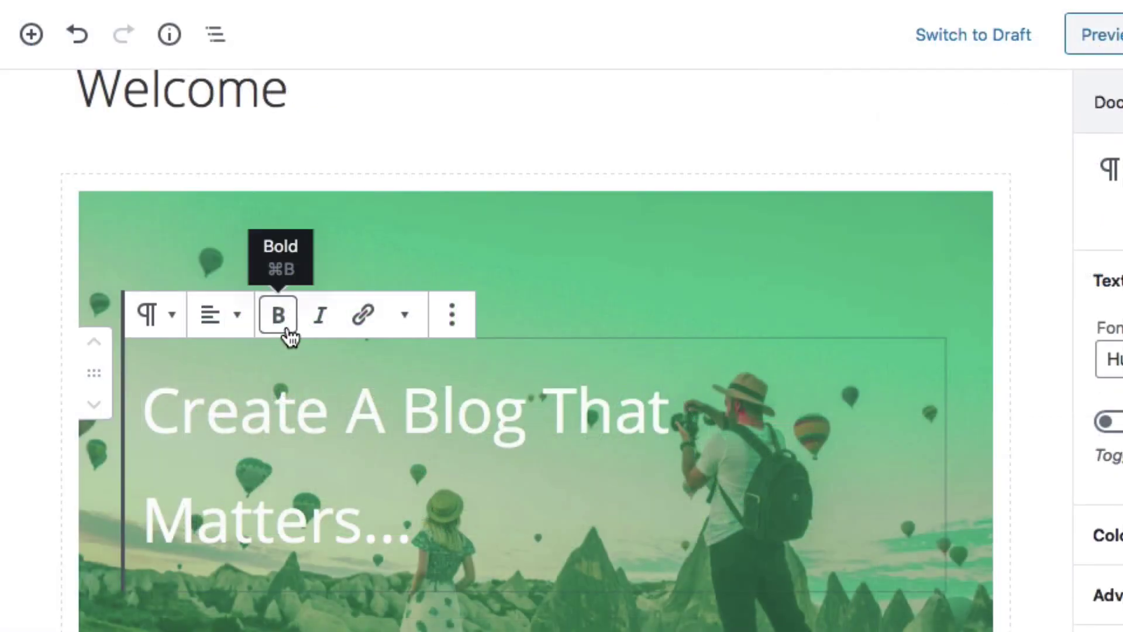
scroll(304, 334, up, 1)
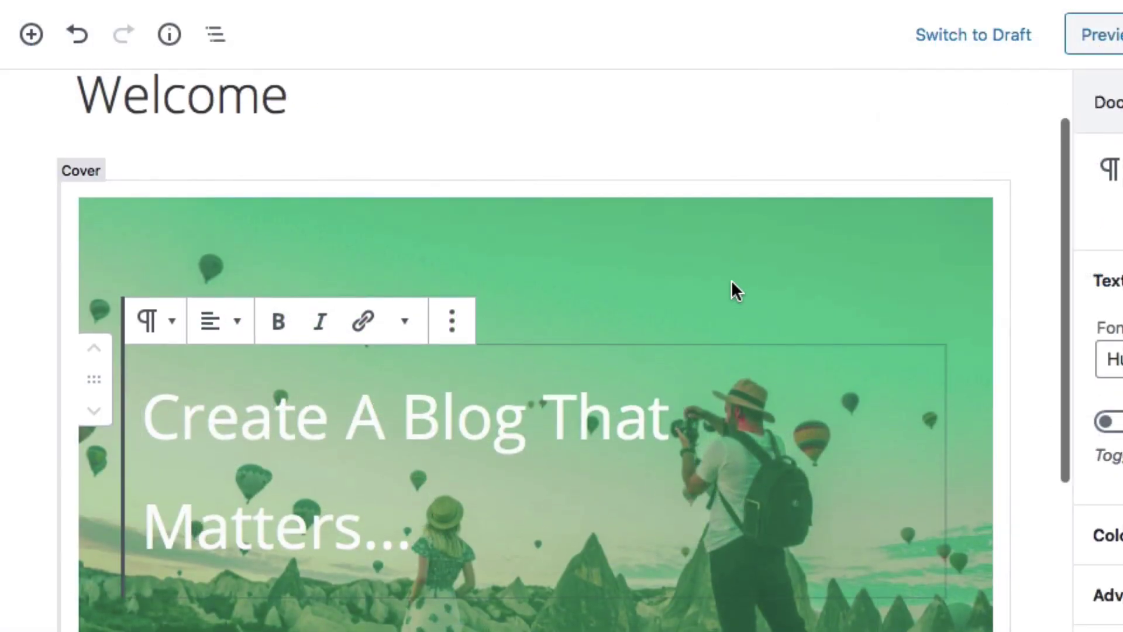
Select the cover block around the "Create A Blog That Matters..." text and open its alignment options.
click(732, 282)
scroll(731, 280, down, 1)
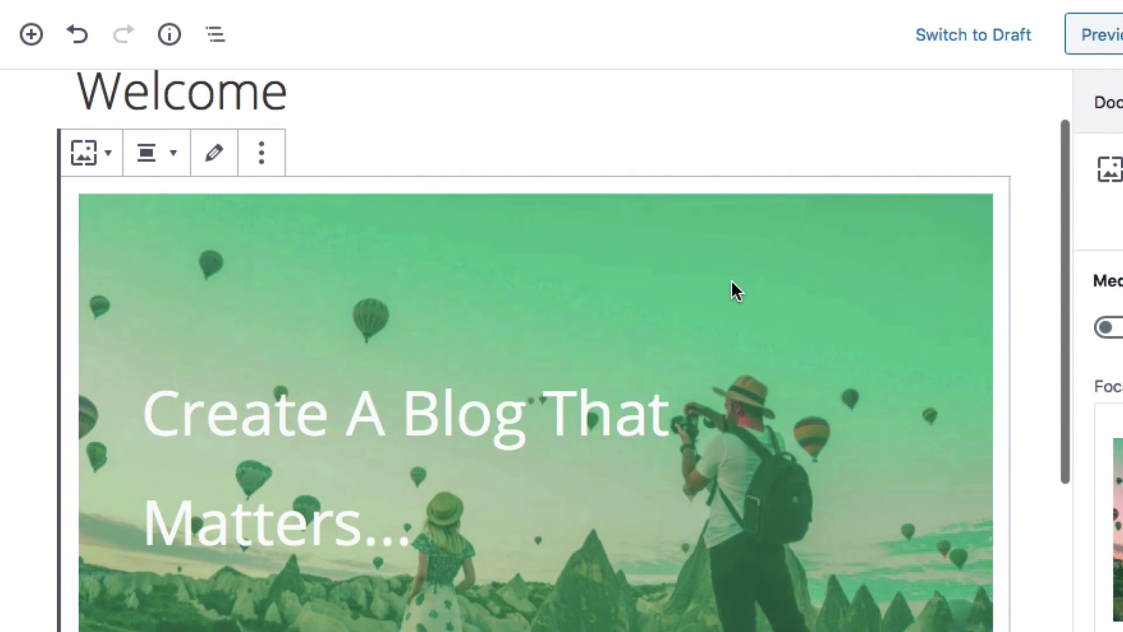
click(520, 486)
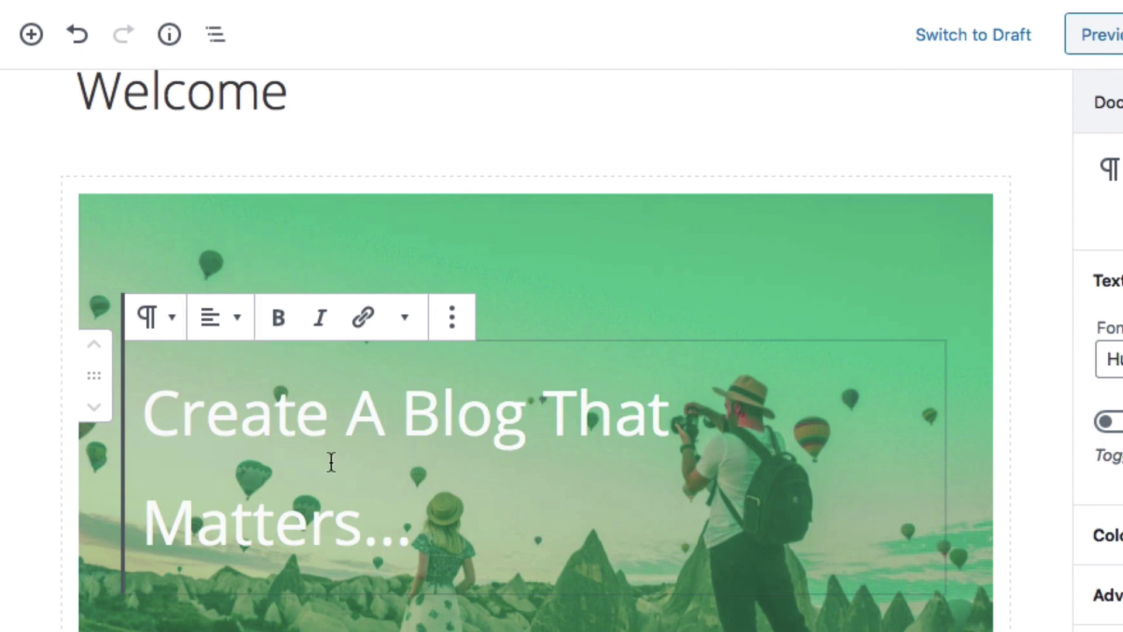
click(633, 259)
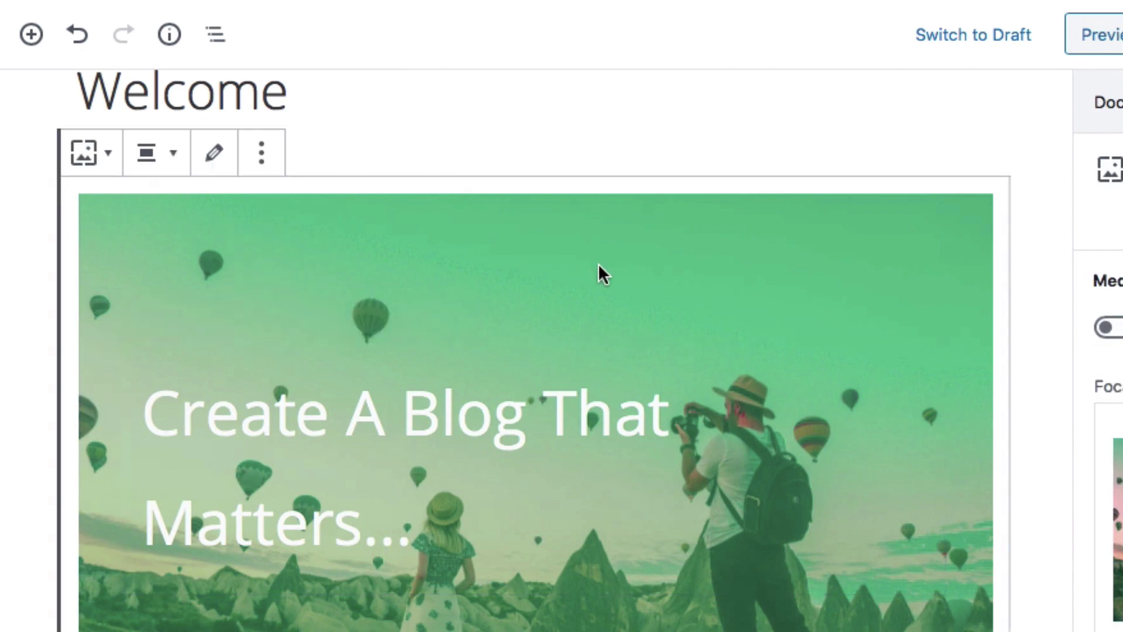
click(173, 162)
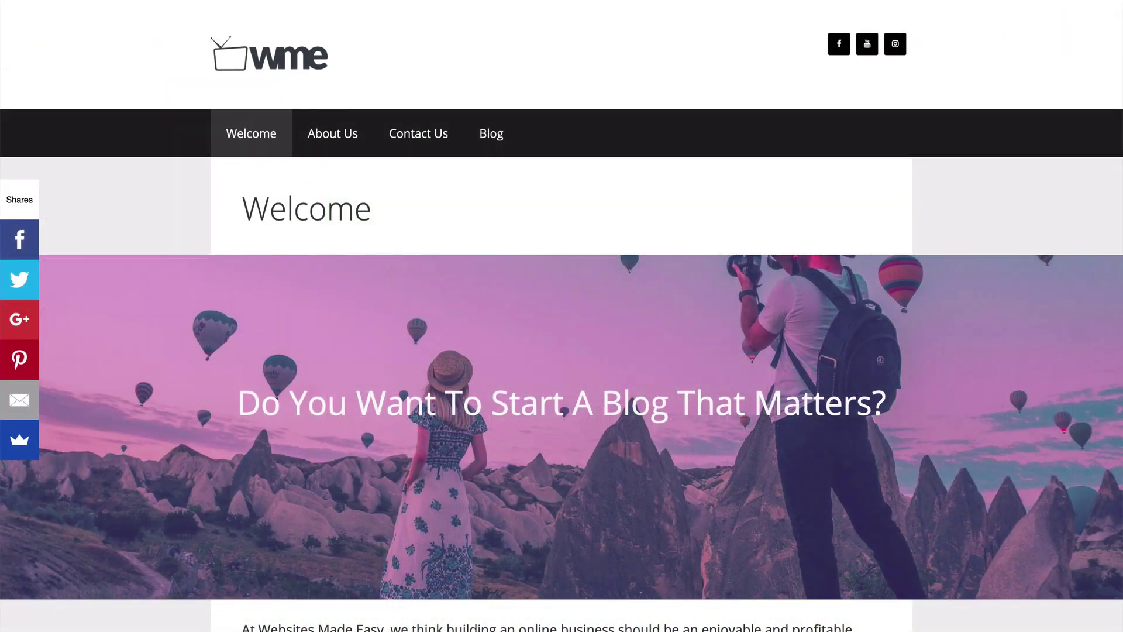
Review the live Welcome page from its cover banner through the help links, second cover and story to the email sign-up form and footer.
scroll(561, 316, down, 10)
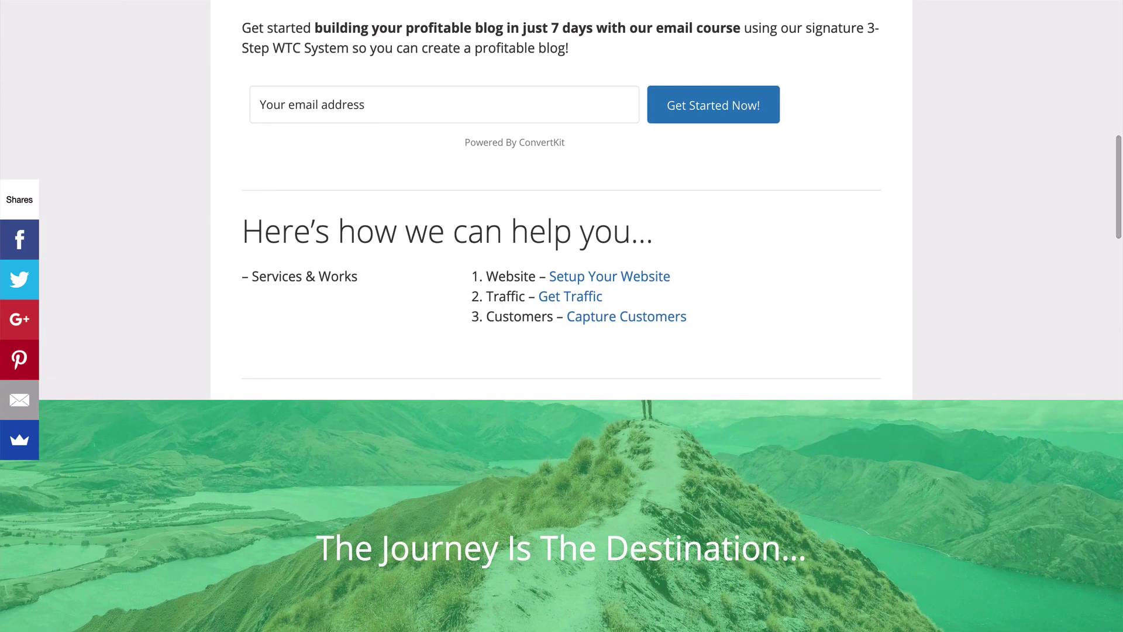
scroll(562, 316, down, 3)
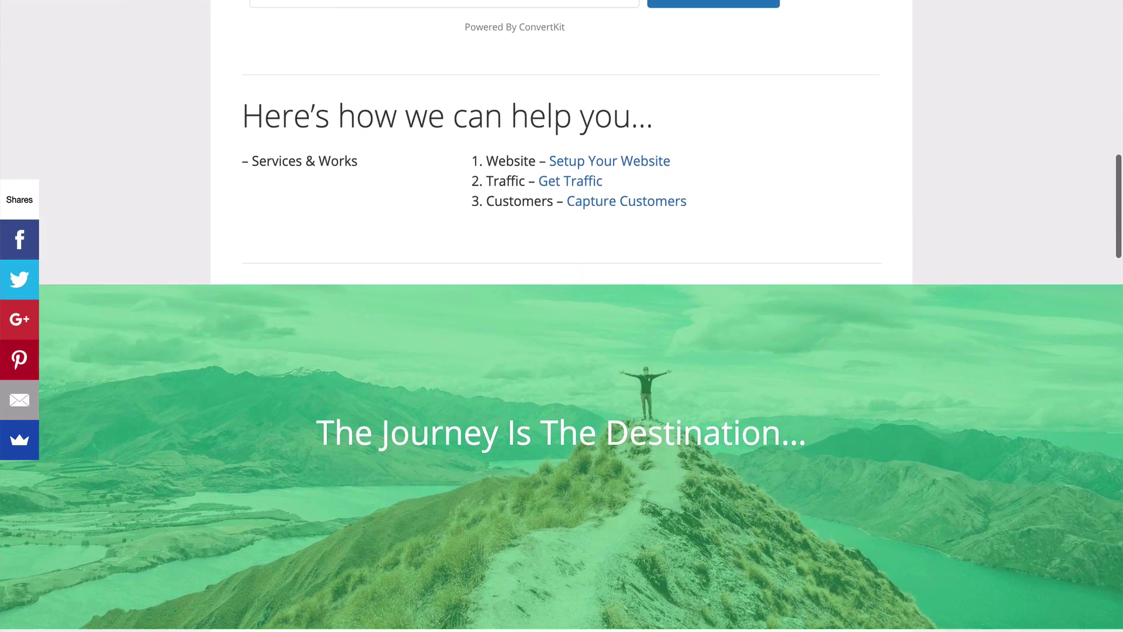
scroll(562, 316, down, 5)
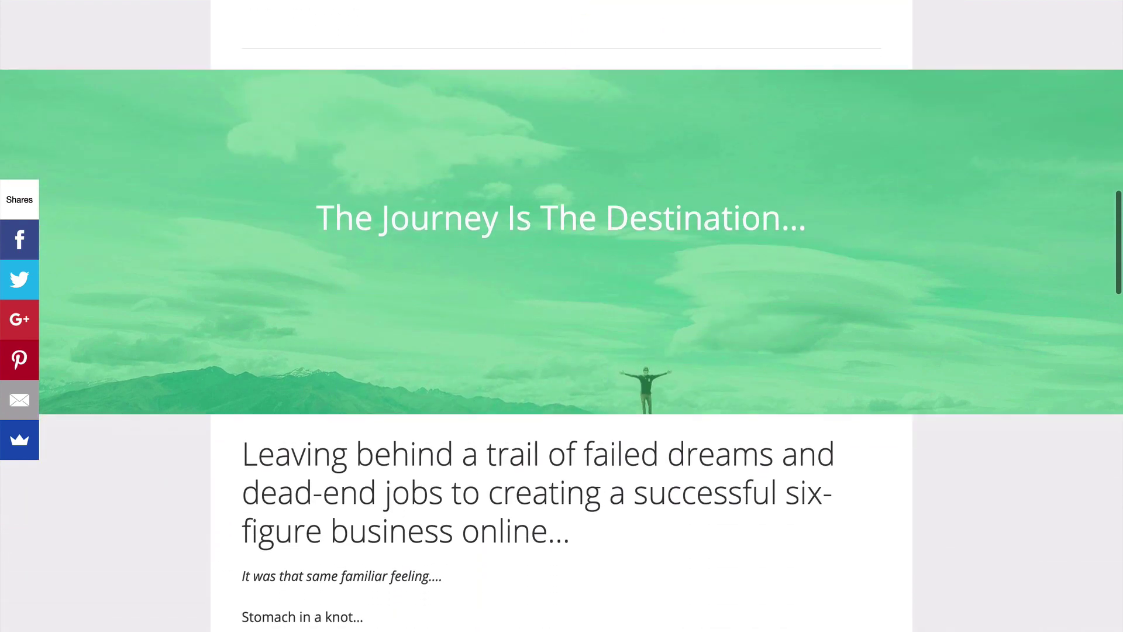
scroll(562, 316, down, 5)
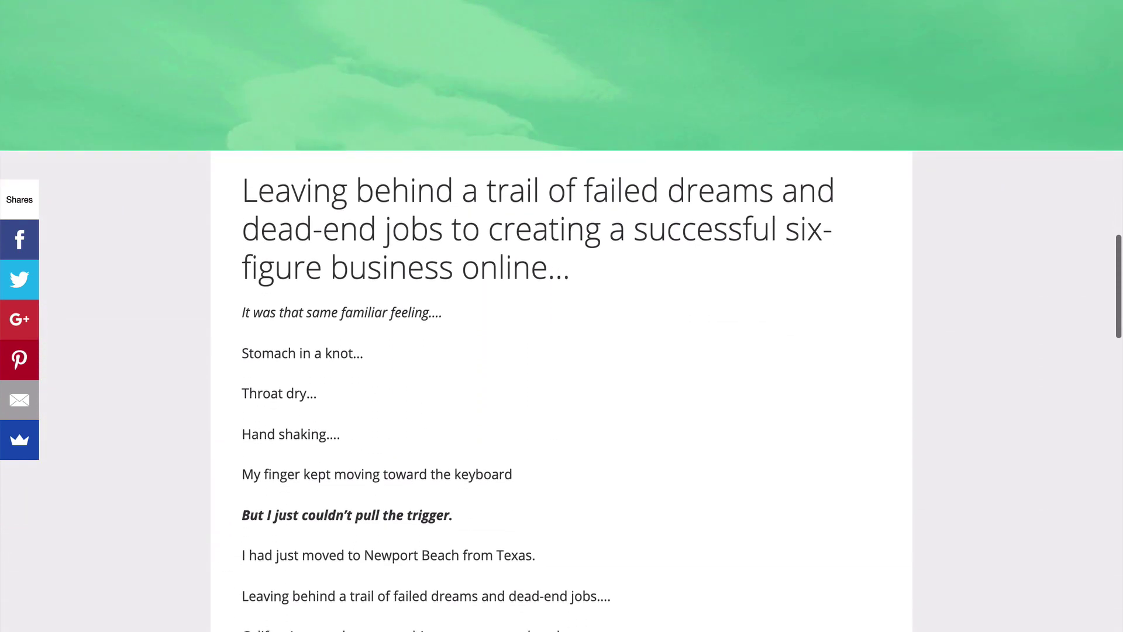
scroll(562, 316, down, 12)
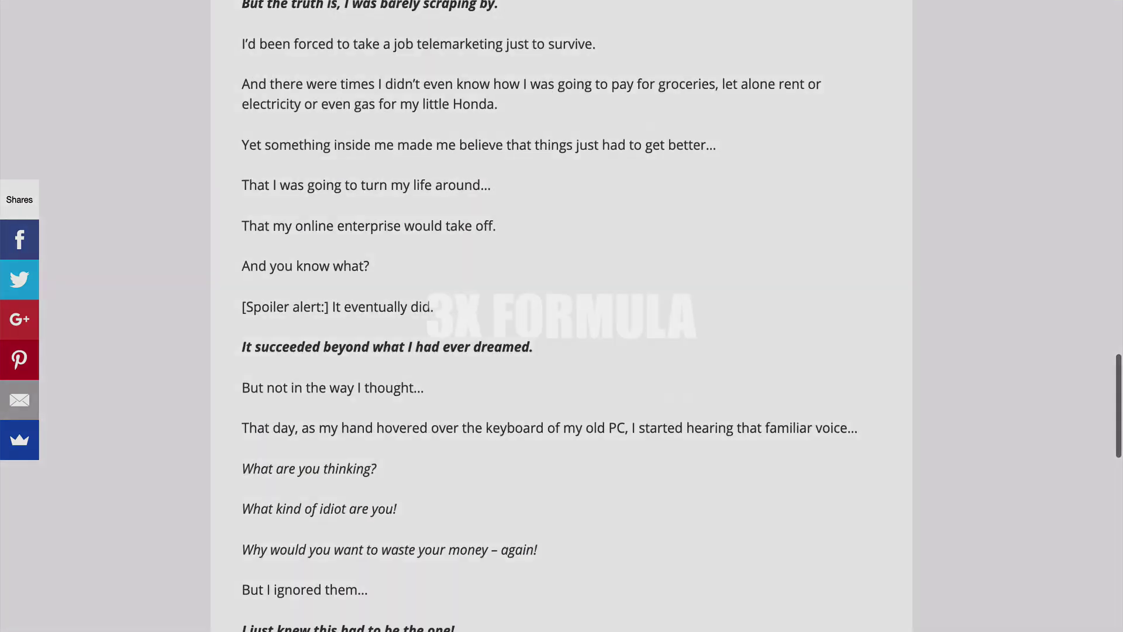
scroll(562, 315, down, 11)
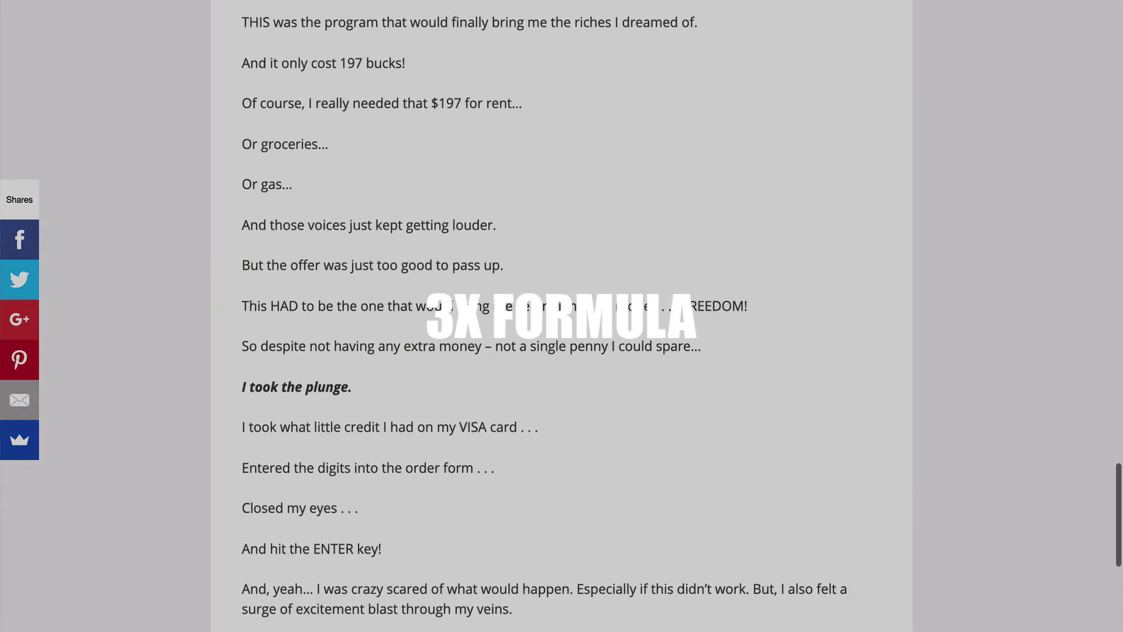
scroll(562, 316, down, 7)
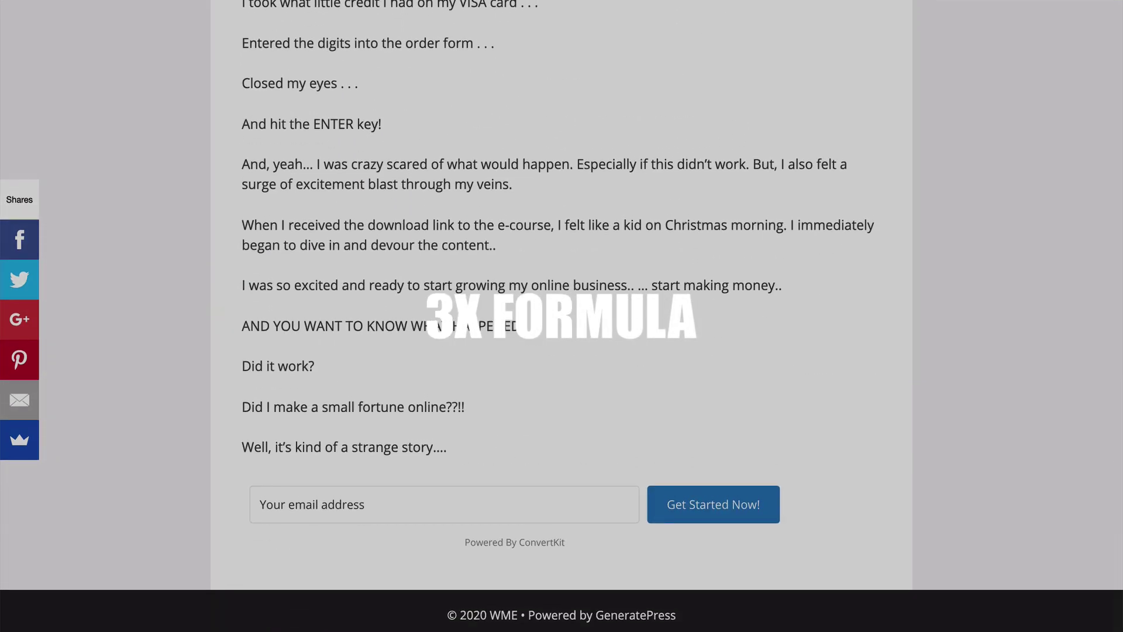
scroll(561, 316, up, 20)
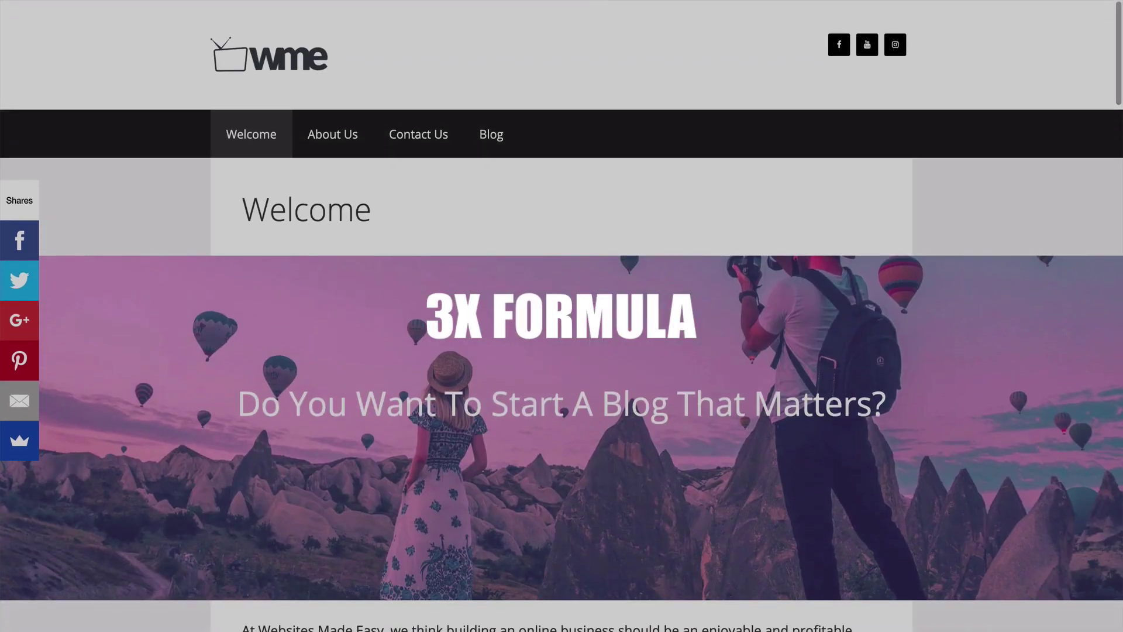